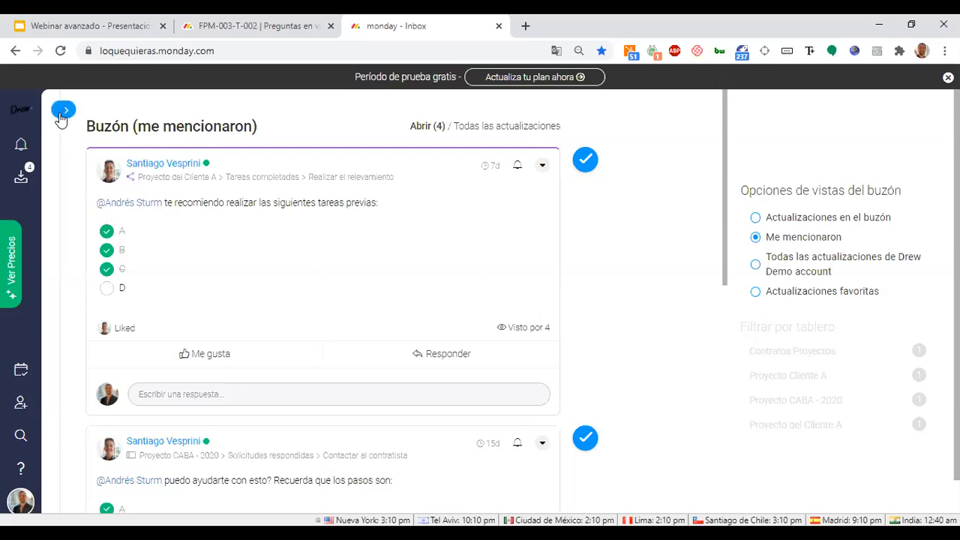
Show the navigation and list the workspaces, with the personal workspace below the main one collapsed.
{"action": "left_click", "coordinate": [63, 112]}
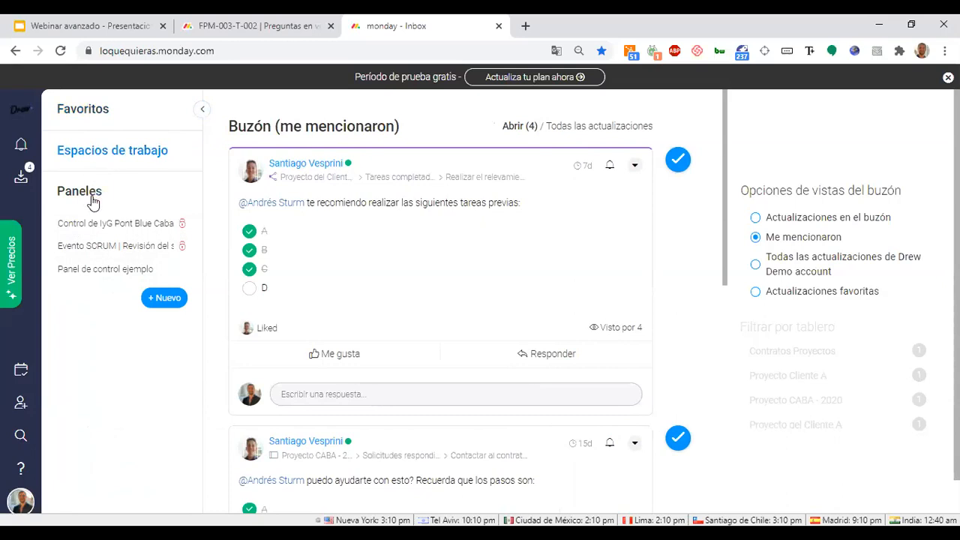
{"action": "left_click", "coordinate": [120, 157]}
{"action": "left_click", "coordinate": [49, 225]}
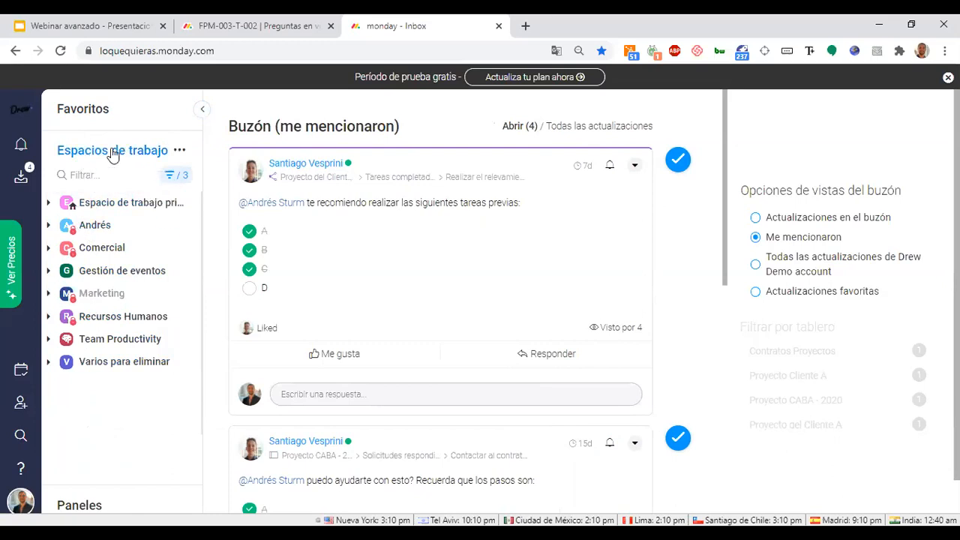
Open wearedrew.monday.com in a new browser tab and display its list of workspaces.
{"action": "key", "text": "ctrl+t"}
{"action": "type", "text": "we"}
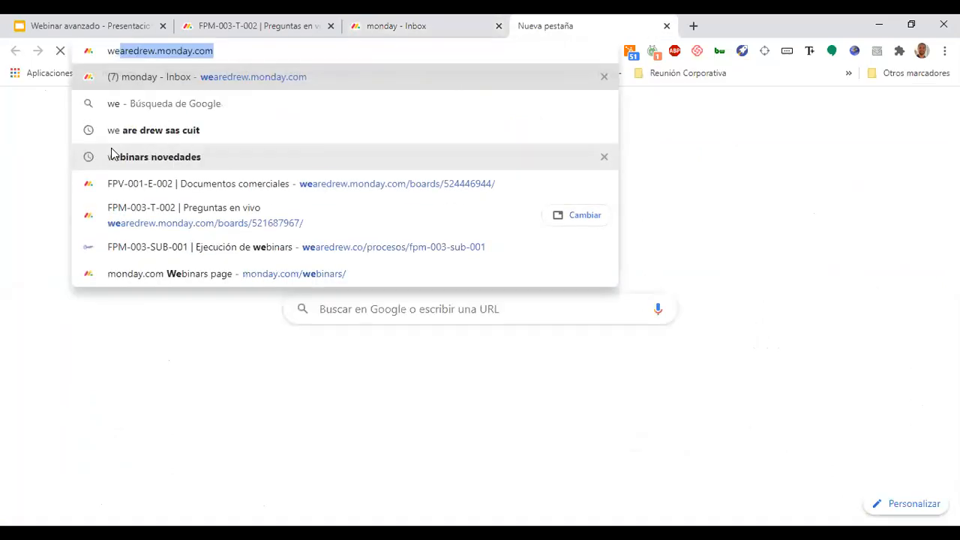
{"action": "key", "text": "Return"}
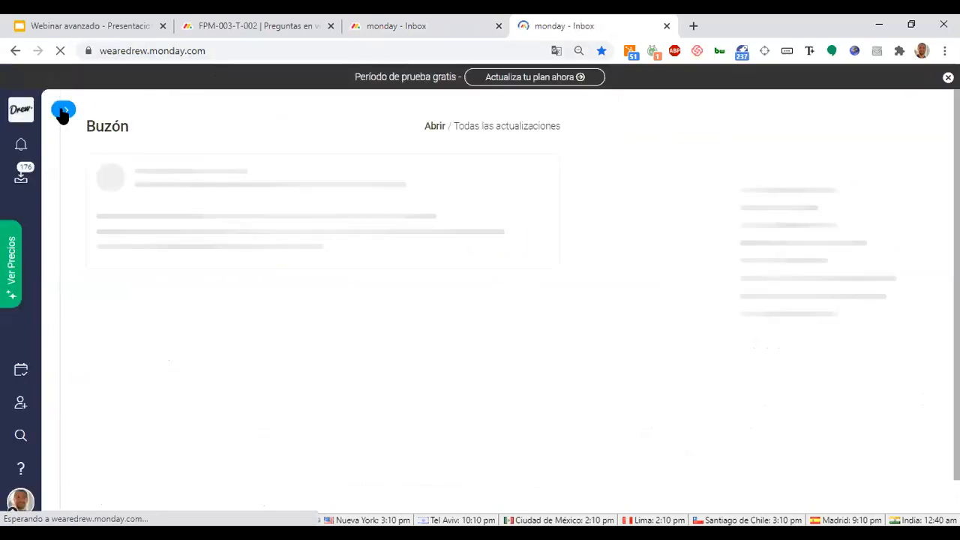
{"action": "left_click", "coordinate": [63, 113]}
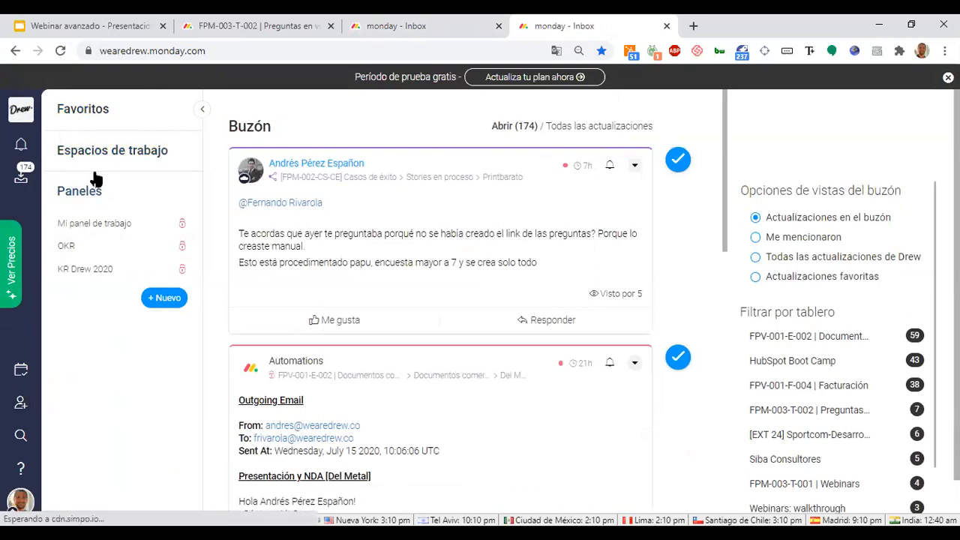
{"action": "left_click", "coordinate": [110, 149]}
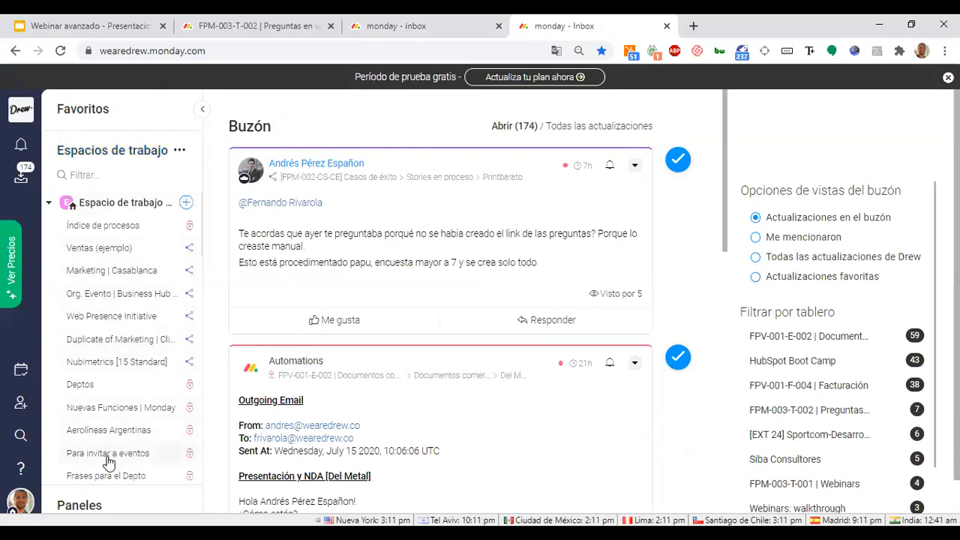
Collapse the expanded workspaces, including the main workspace, 5 | Finanzas and 8 | Eventos, so only workspace names are listed.
{"action": "left_click", "coordinate": [48, 203]}
{"action": "left_click", "coordinate": [48, 225]}
{"action": "left_click", "coordinate": [48, 271]}
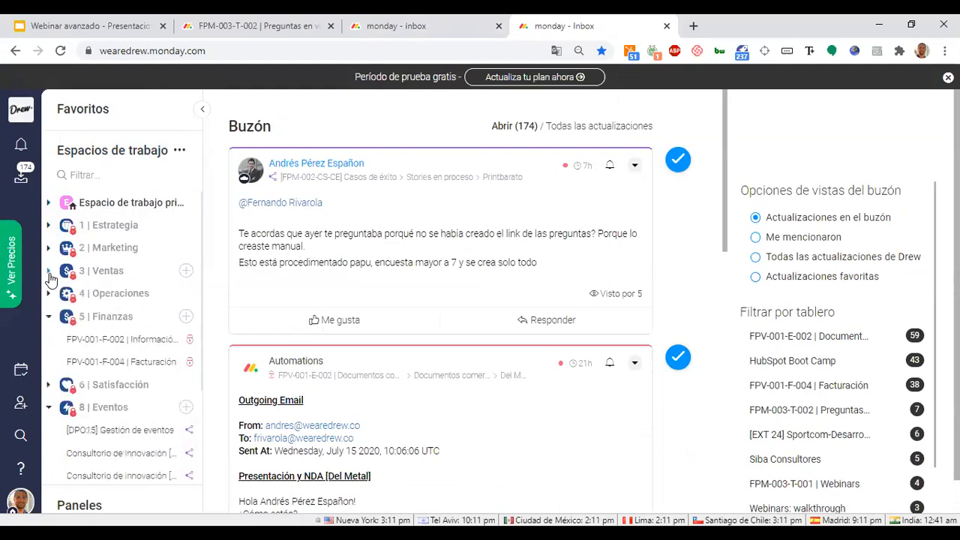
{"action": "left_click", "coordinate": [48, 323]}
{"action": "left_click", "coordinate": [48, 362]}
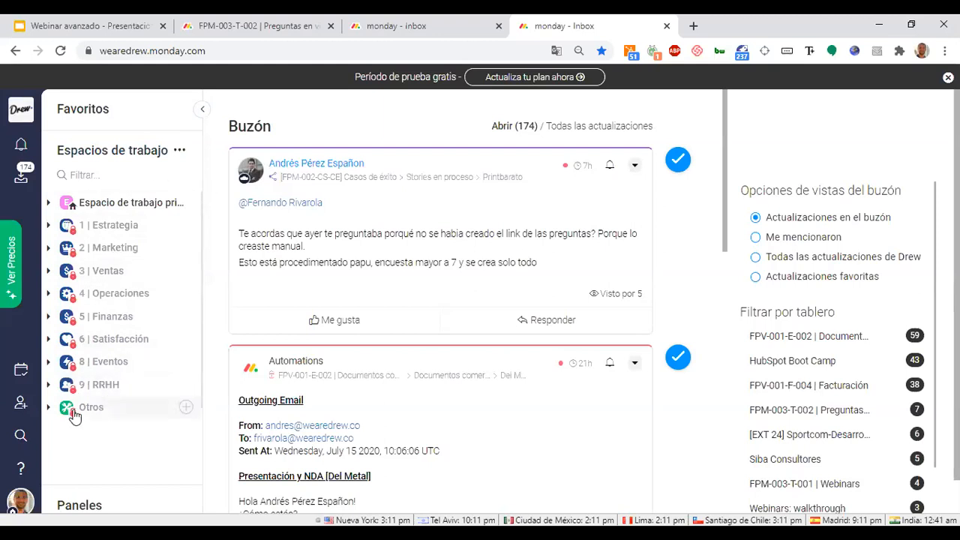
Compare the workspace lists of both accounts and look through the boards in the 8 | Eventos workspace.
{"action": "left_click", "coordinate": [391, 22]}
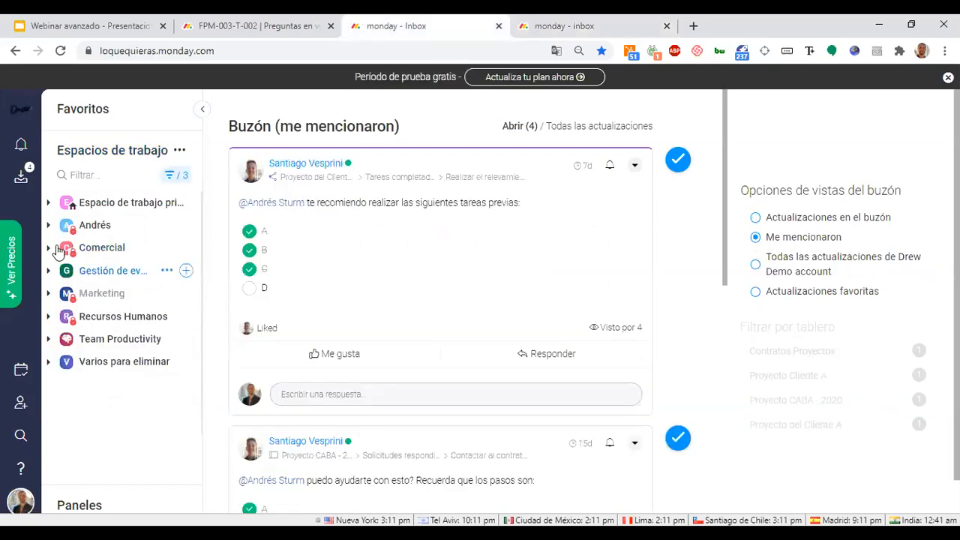
{"action": "left_click", "coordinate": [541, 20]}
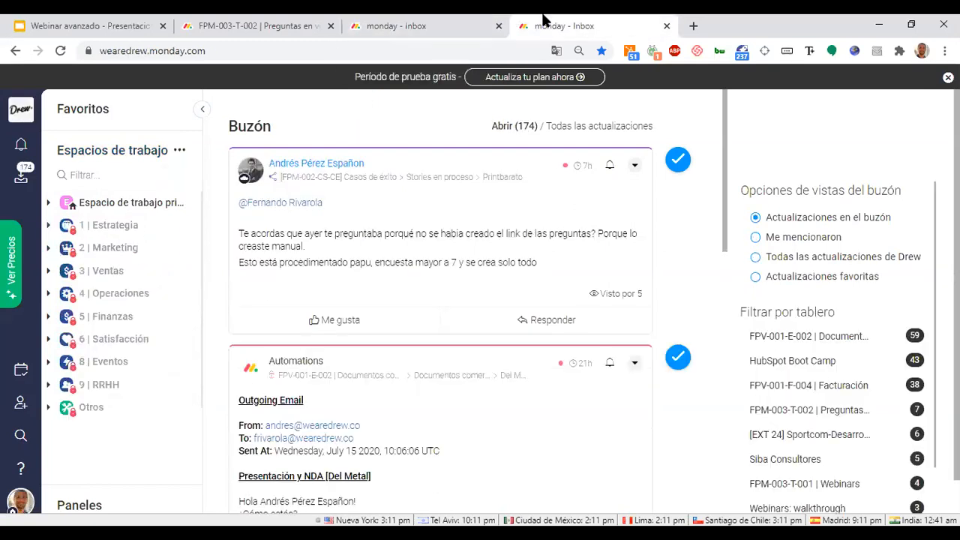
{"action": "left_click", "coordinate": [49, 339]}
{"action": "left_click", "coordinate": [49, 340]}
{"action": "left_click", "coordinate": [48, 364]}
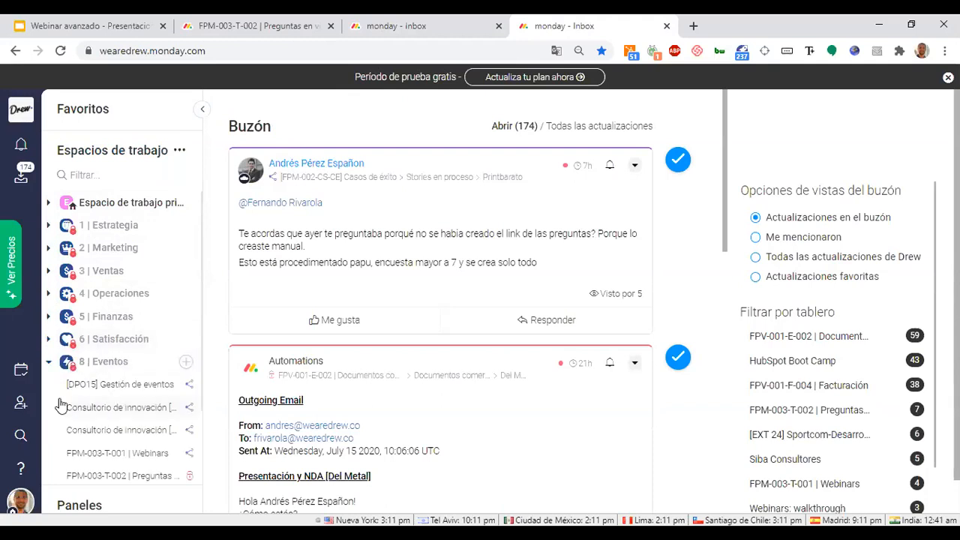
{"action": "scroll", "coordinate": [48, 360], "scroll_direction": "down", "scroll_amount": 3}
{"action": "scroll", "coordinate": [47, 345], "scroll_direction": "up", "scroll_amount": 2}
{"action": "left_click", "coordinate": [44, 330]}
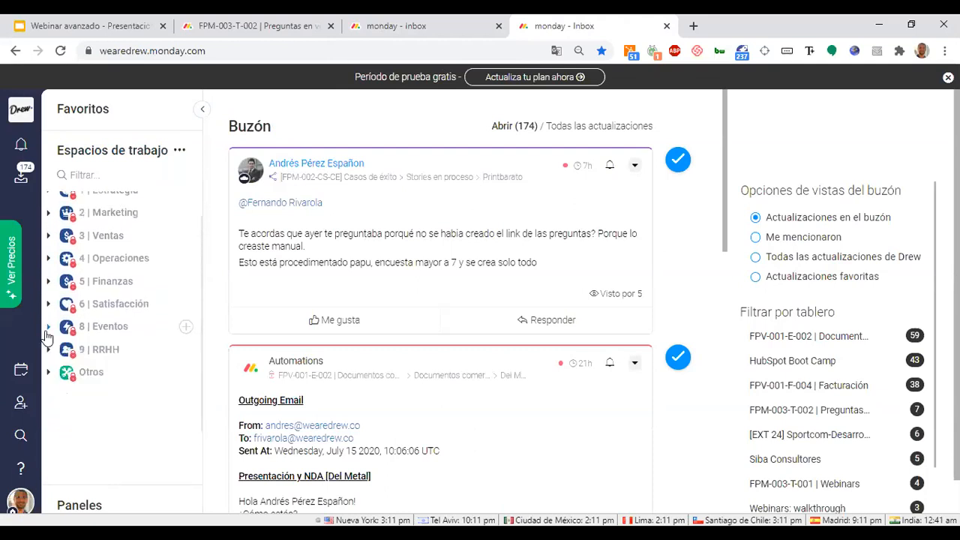
Return to the loquequieras account, expand the personal workspace, collapse its ME folder and check the boards in the Org. folder.
{"action": "left_click", "coordinate": [418, 25]}
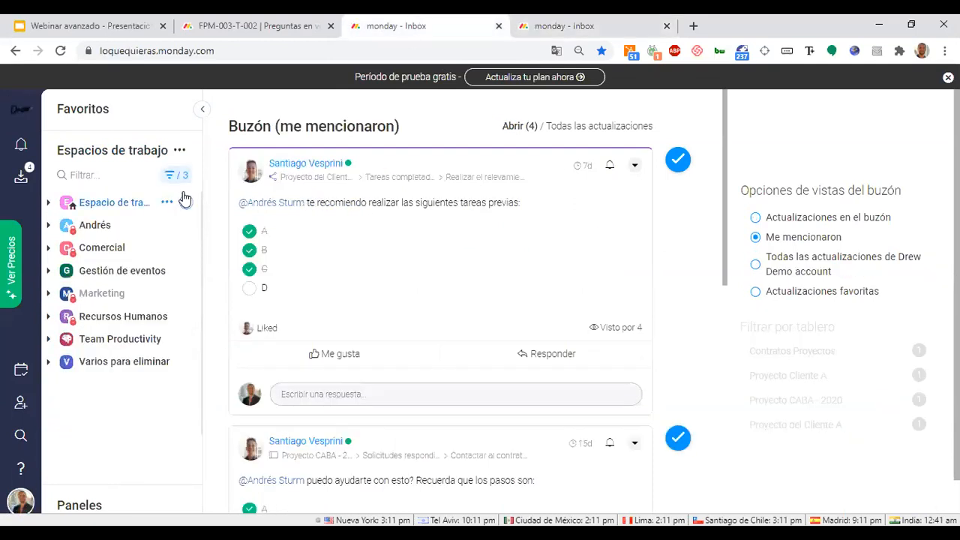
{"action": "left_click", "coordinate": [49, 227]}
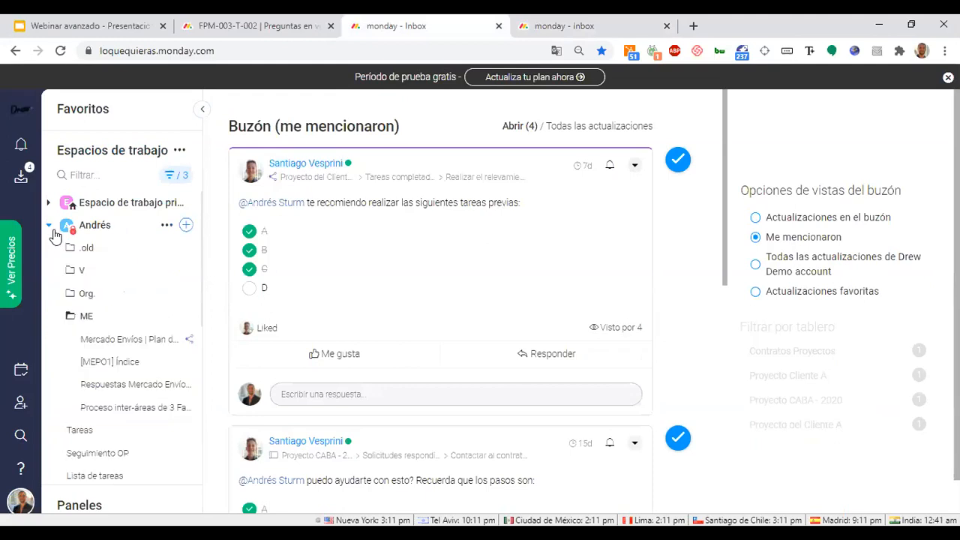
{"action": "left_click", "coordinate": [75, 317]}
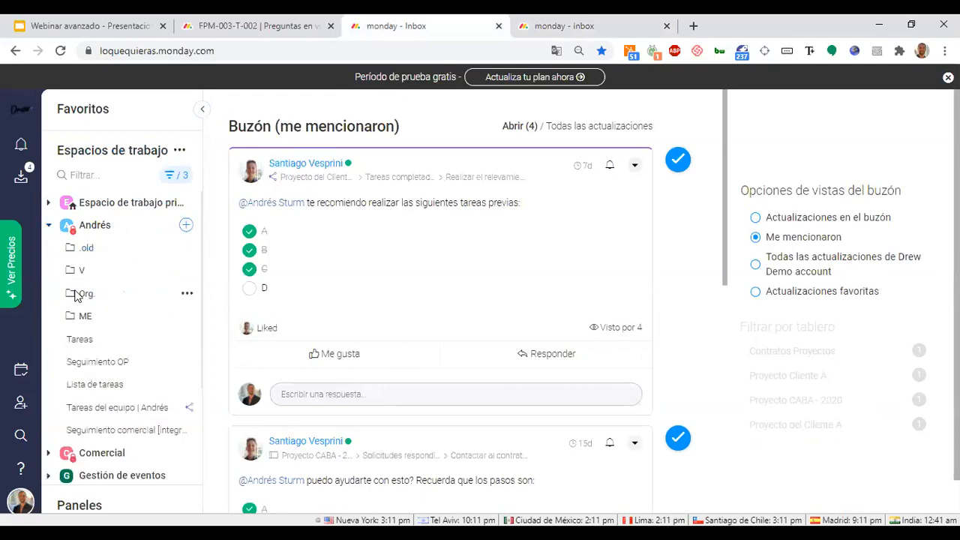
{"action": "left_click", "coordinate": [71, 294]}
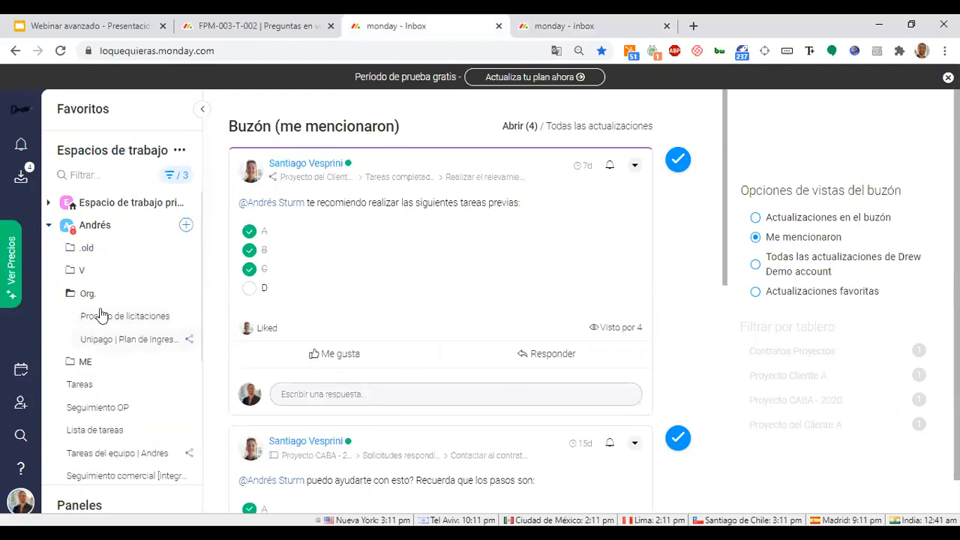
{"action": "left_click", "coordinate": [79, 296]}
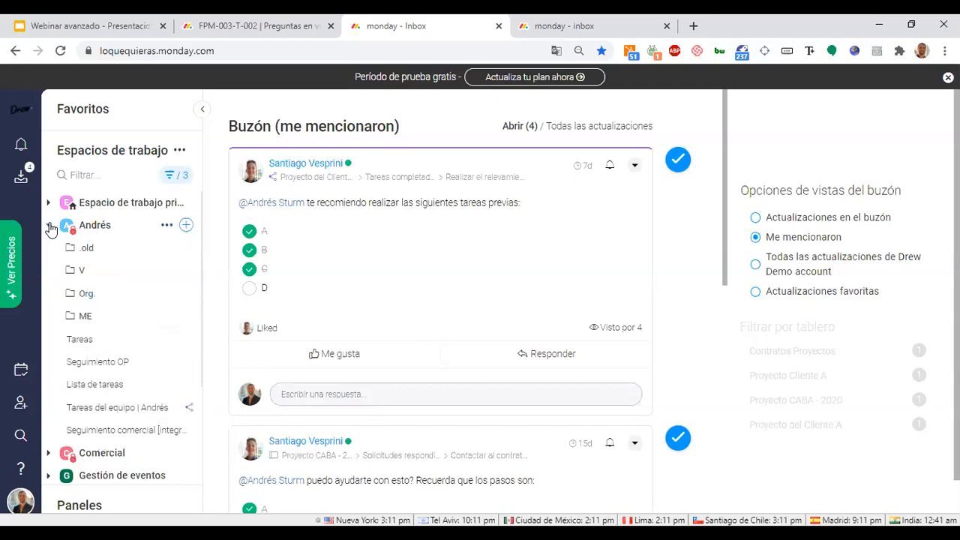
Create an empty board named Tablero vacío with Principal visibility in the personal workspace.
{"action": "left_click", "coordinate": [186, 226]}
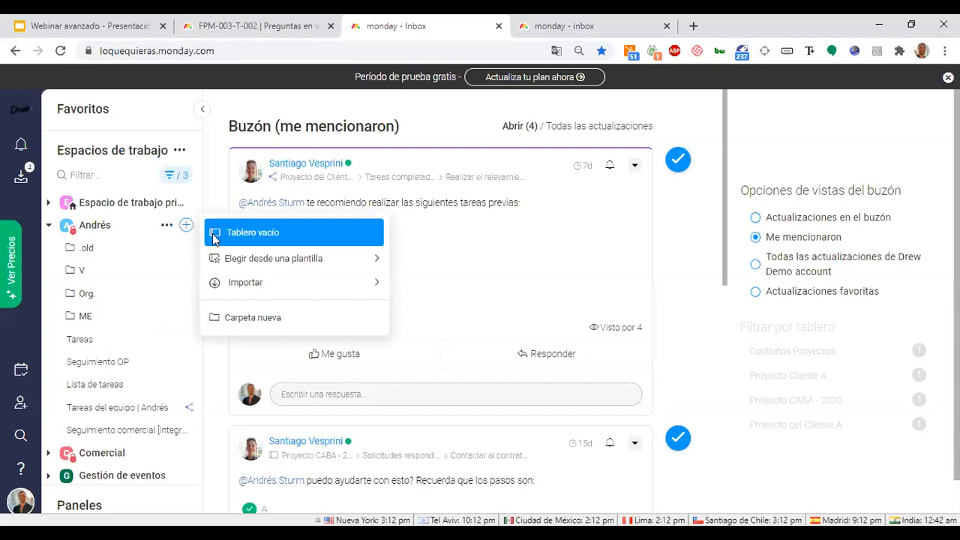
{"action": "left_click", "coordinate": [215, 234]}
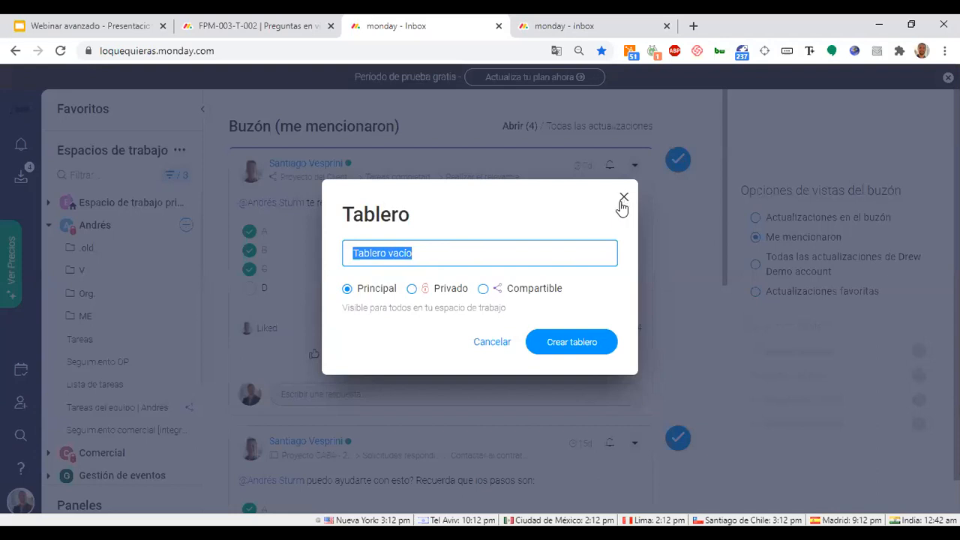
{"action": "left_click", "coordinate": [538, 342]}
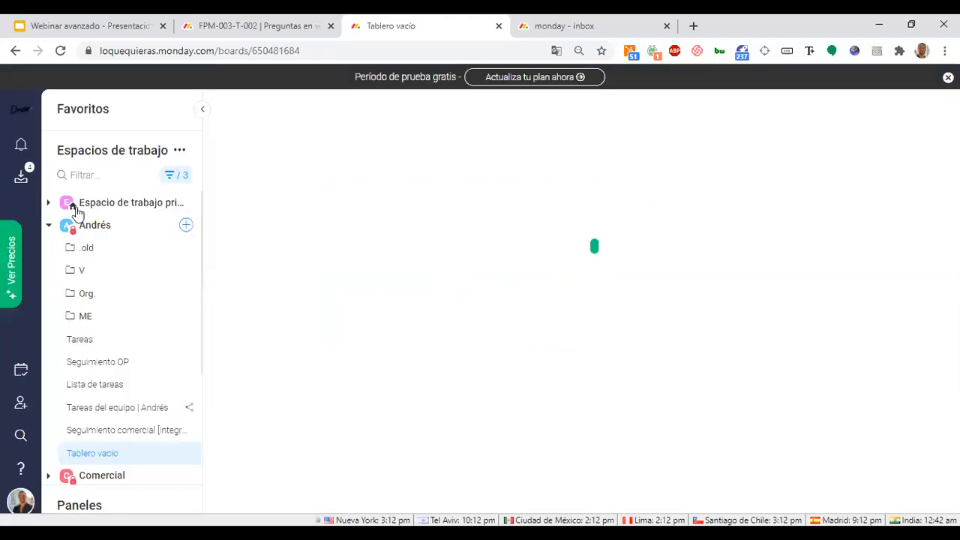
{"action": "scroll", "coordinate": [346, 357], "scroll_direction": "down", "scroll_amount": 1}
{"action": "scroll", "coordinate": [346, 357], "scroll_direction": "up", "scroll_amount": 1}
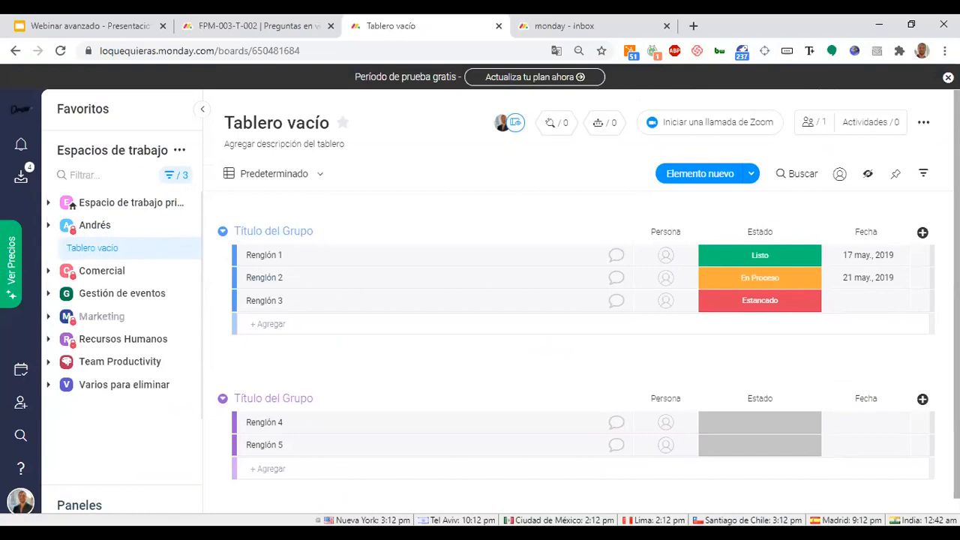
Open the Panel de control ejemplo dashboard and hide the navigation to give it more room.
{"action": "left_click", "coordinate": [87, 508]}
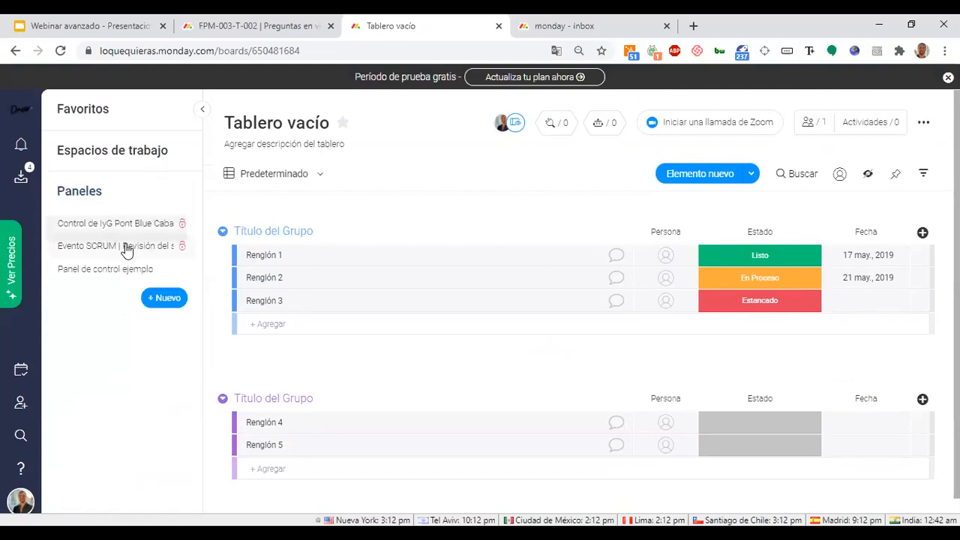
{"action": "left_click", "coordinate": [122, 269]}
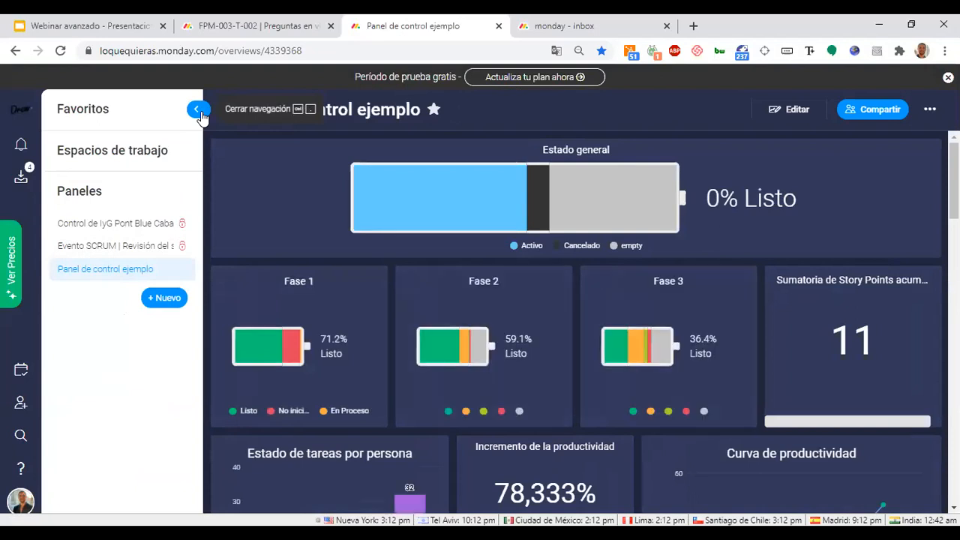
{"action": "left_click", "coordinate": [198, 110]}
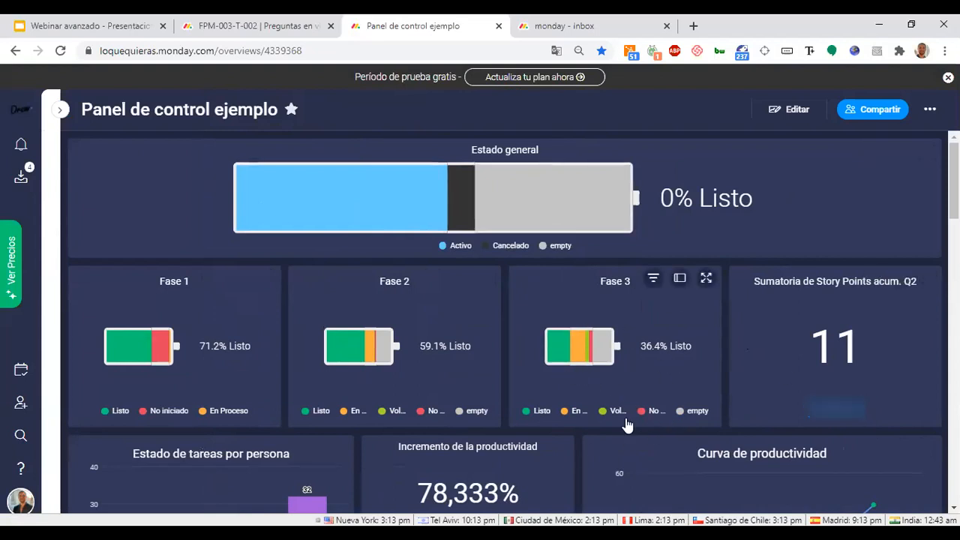
Look over the dashboard's widgets, from the phase progress batteries to the productivity, forecast and continuous improvement charts.
{"action": "scroll", "coordinate": [588, 351], "scroll_direction": "down", "scroll_amount": 2}
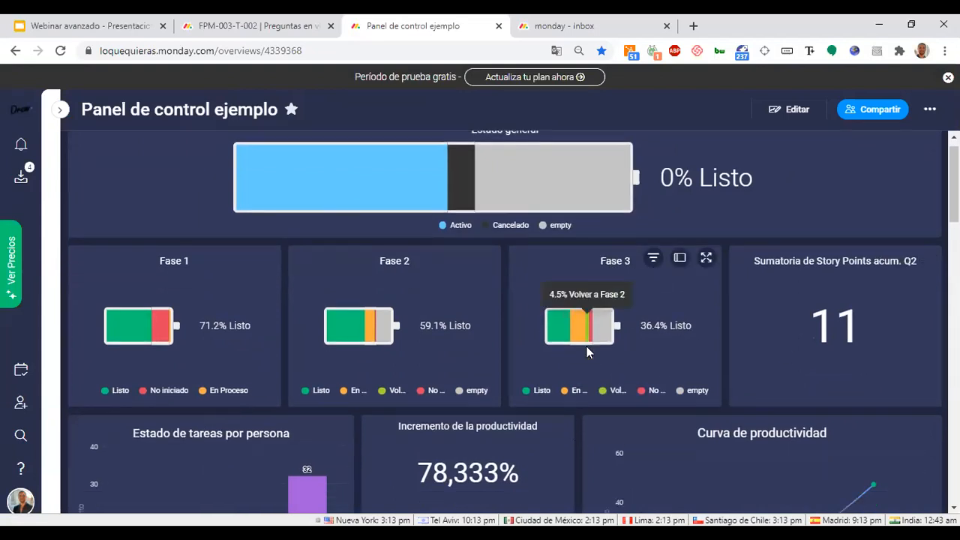
{"action": "scroll", "coordinate": [676, 448], "scroll_direction": "up", "scroll_amount": 2}
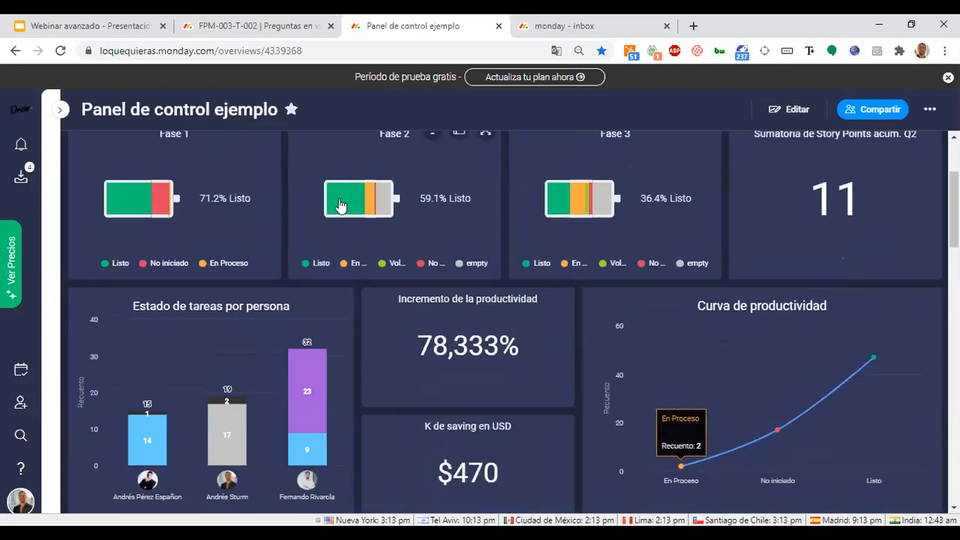
{"action": "scroll", "coordinate": [431, 324], "scroll_direction": "down", "scroll_amount": 2}
{"action": "scroll", "coordinate": [431, 325], "scroll_direction": "up", "scroll_amount": 2}
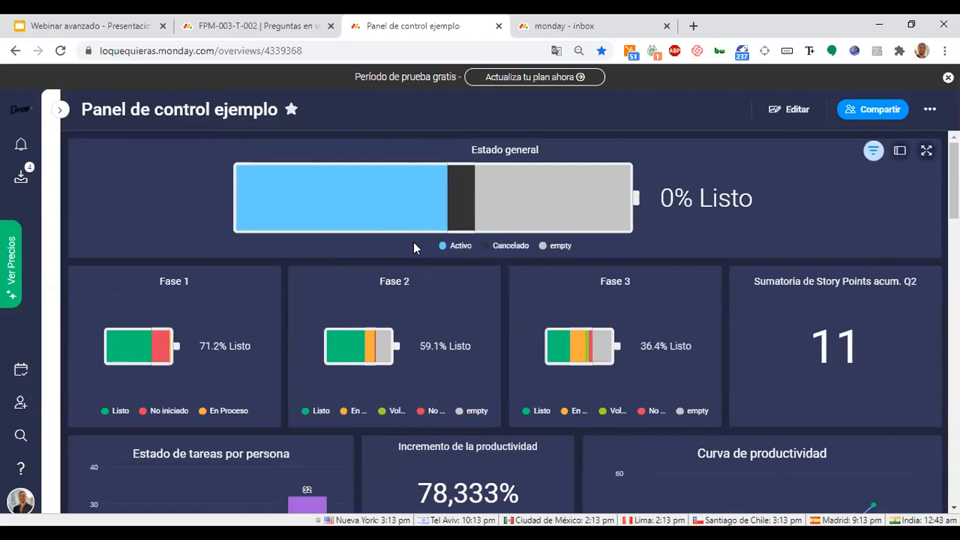
{"action": "scroll", "coordinate": [413, 241], "scroll_direction": "down", "scroll_amount": 1}
{"action": "scroll", "coordinate": [413, 241], "scroll_direction": "down", "scroll_amount": 5}
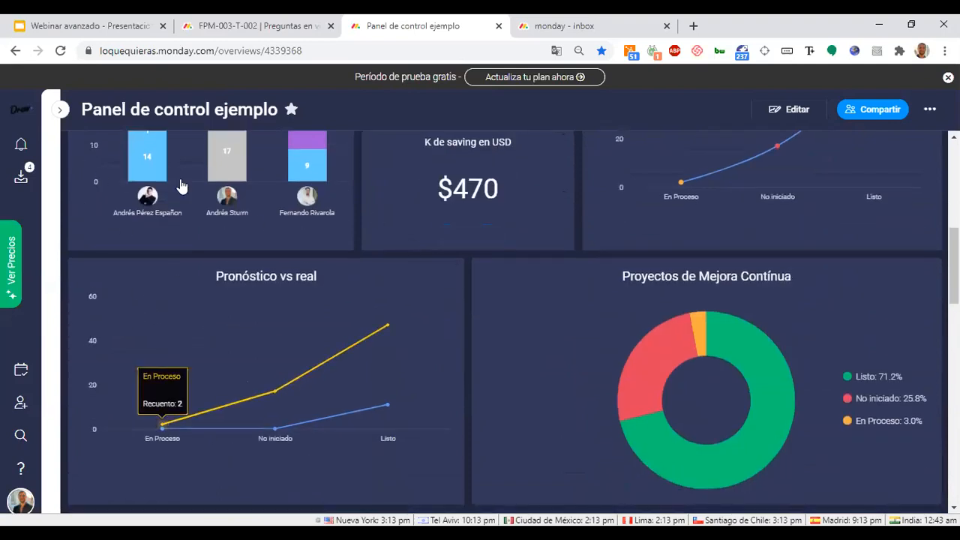
{"action": "scroll", "coordinate": [369, 214], "scroll_direction": "up", "scroll_amount": 3}
{"action": "scroll", "coordinate": [368, 213], "scroll_direction": "up", "scroll_amount": 3}
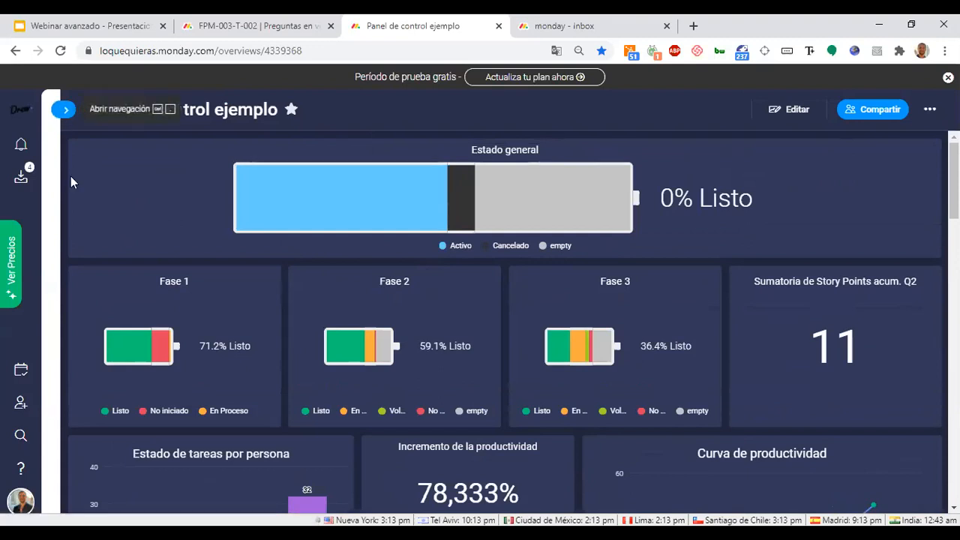
Drill into the No iniciado portion of the Fase 1 battery and review the tasks behind it.
{"action": "left_click", "coordinate": [161, 346]}
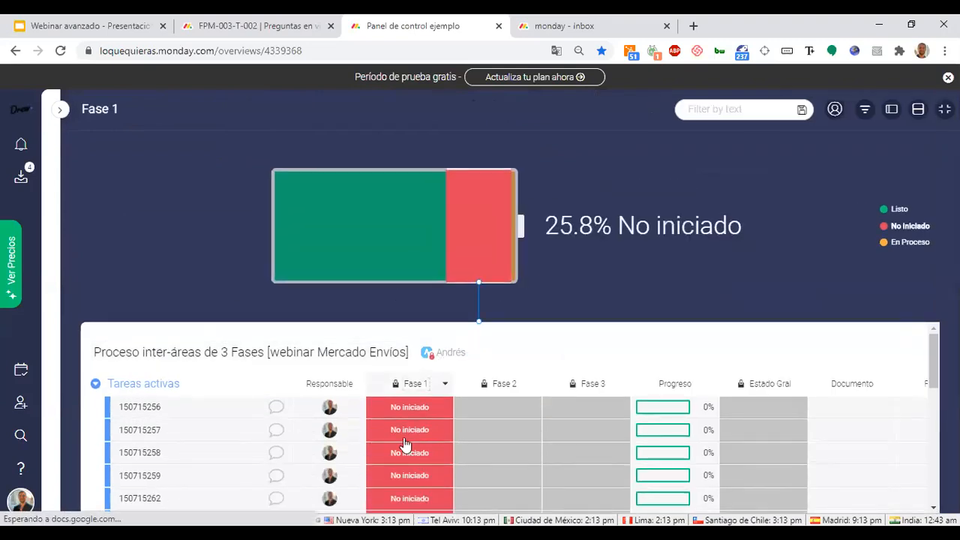
{"action": "scroll", "coordinate": [400, 457], "scroll_direction": "down", "scroll_amount": 1}
{"action": "scroll", "coordinate": [399, 461], "scroll_direction": "down", "scroll_amount": 2}
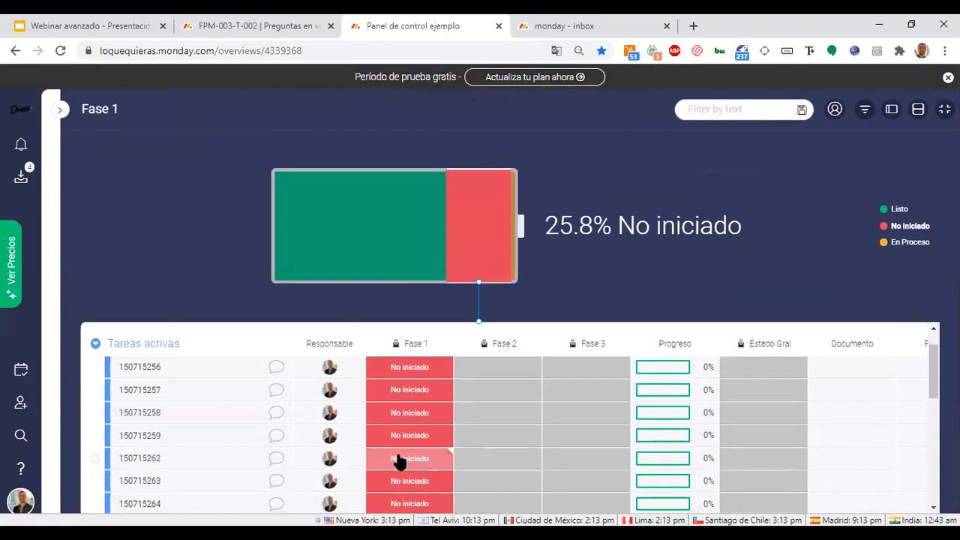
{"action": "scroll", "coordinate": [399, 461], "scroll_direction": "down", "scroll_amount": 1}
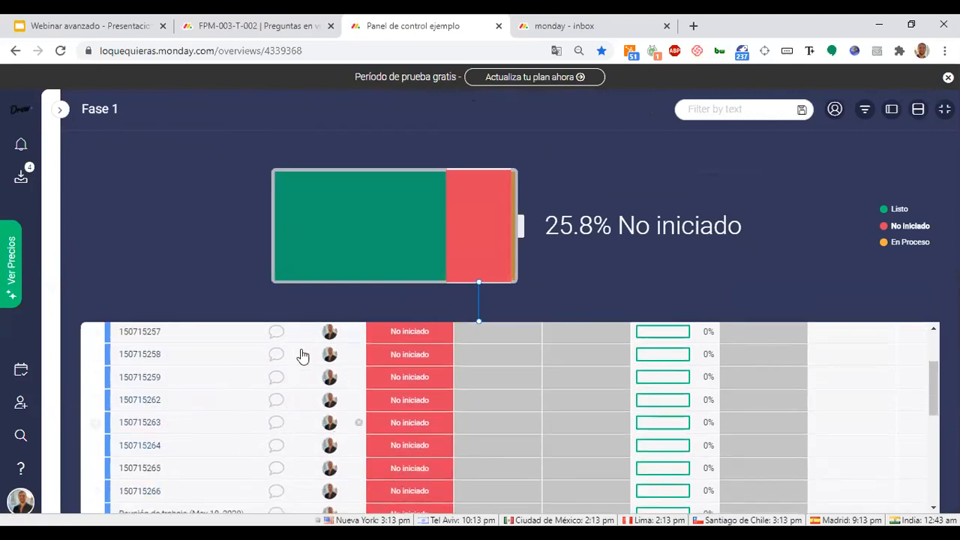
{"action": "scroll", "coordinate": [263, 409], "scroll_direction": "up", "scroll_amount": 3}
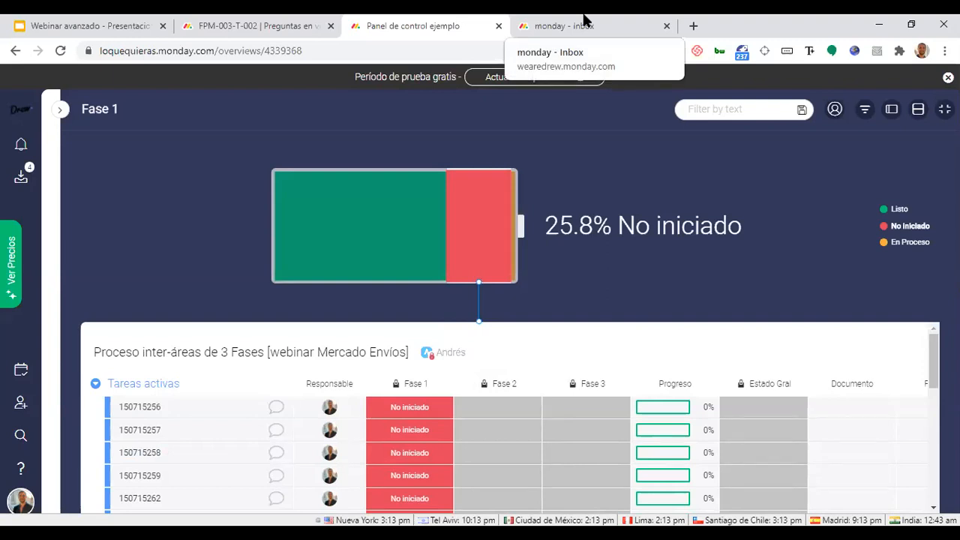
Show the navigation again and go from the dashboard back to the Tablero vacío board.
{"action": "left_click", "coordinate": [60, 110]}
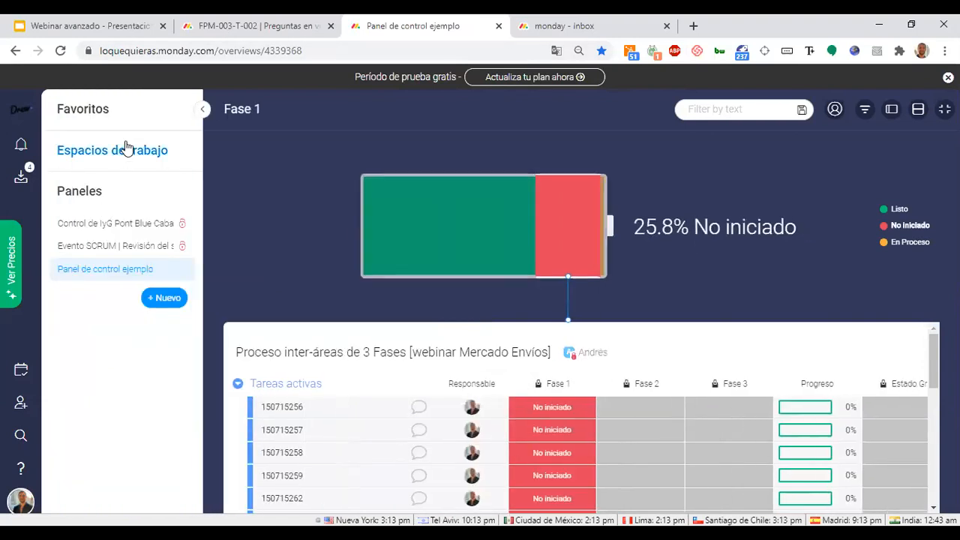
{"action": "key", "text": "ctrl+b"}
{"action": "left_click", "coordinate": [348, 281]}
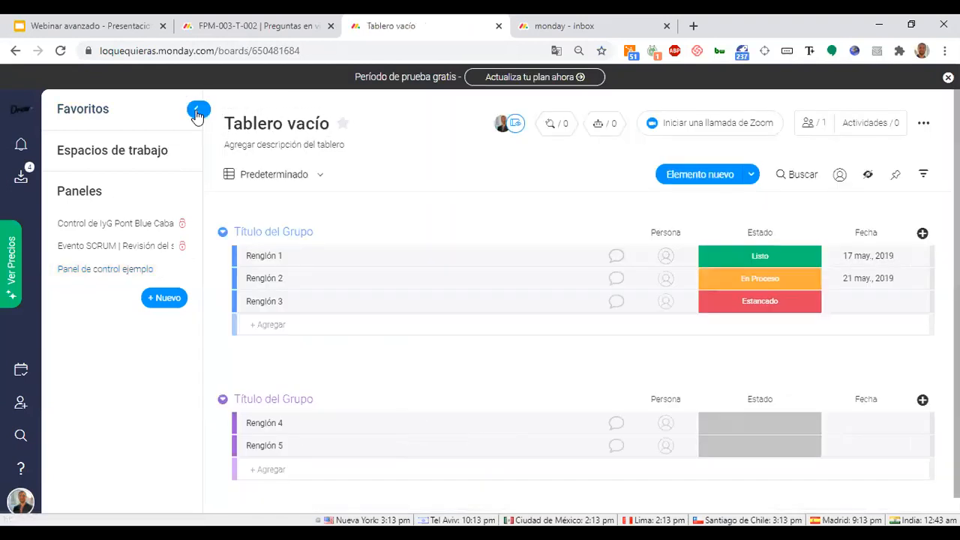
Hide the navigation and review the board's additional actions, settings and the options for changing its type.
{"action": "left_click", "coordinate": [200, 110]}
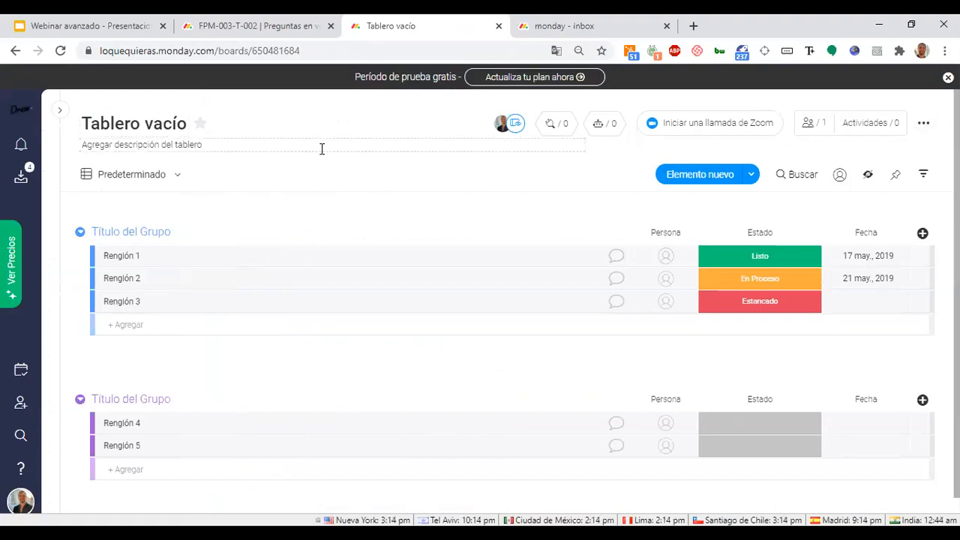
{"action": "left_click", "coordinate": [923, 123]}
{"action": "mouse_move", "coordinate": [858, 352]}
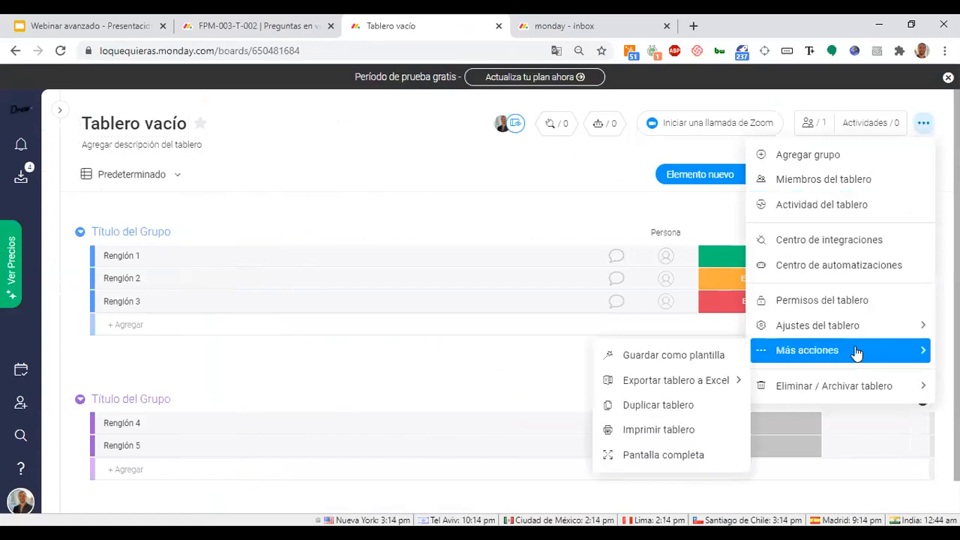
{"action": "mouse_move", "coordinate": [812, 331]}
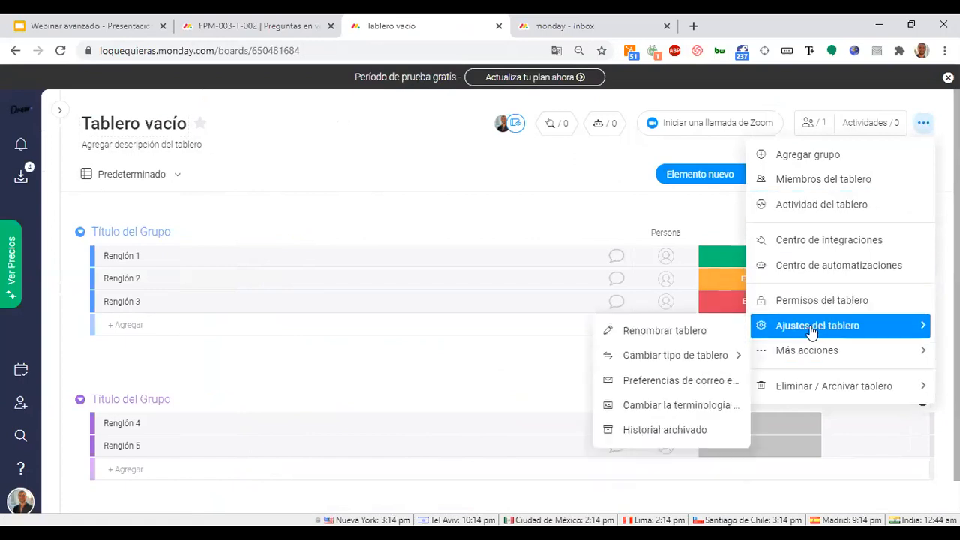
{"action": "mouse_move", "coordinate": [689, 355]}
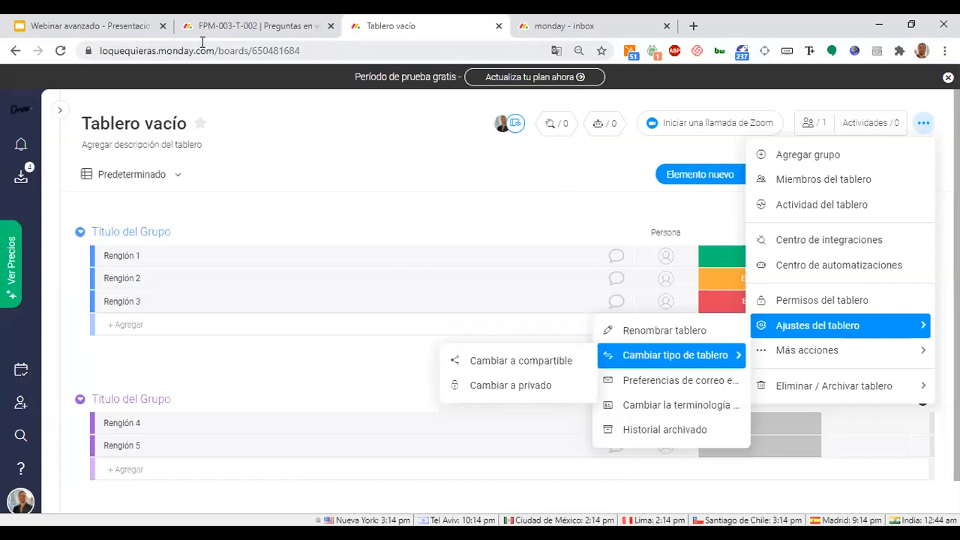
{"action": "left_click", "coordinate": [104, 123]}
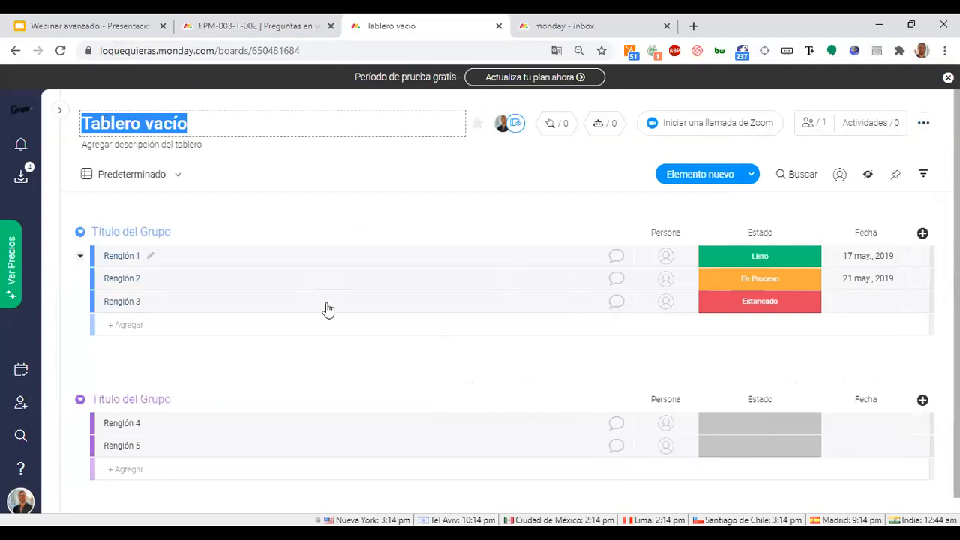
Add two team members to the Tablero vacío board, picking one from the suggestions and finding the other by name.
{"action": "left_click", "coordinate": [815, 126]}
{"action": "left_click", "coordinate": [815, 126]}
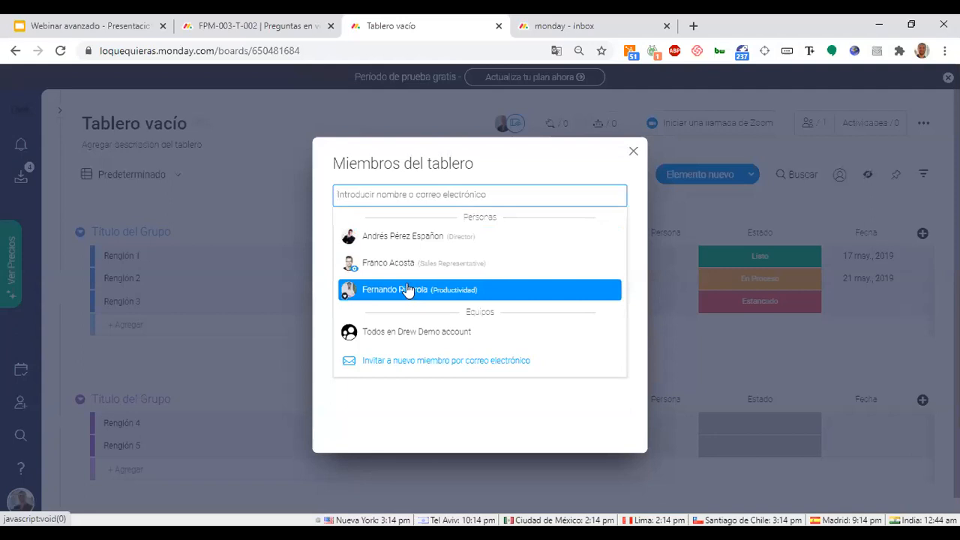
{"action": "left_click", "coordinate": [413, 274]}
{"action": "left_click", "coordinate": [443, 197]}
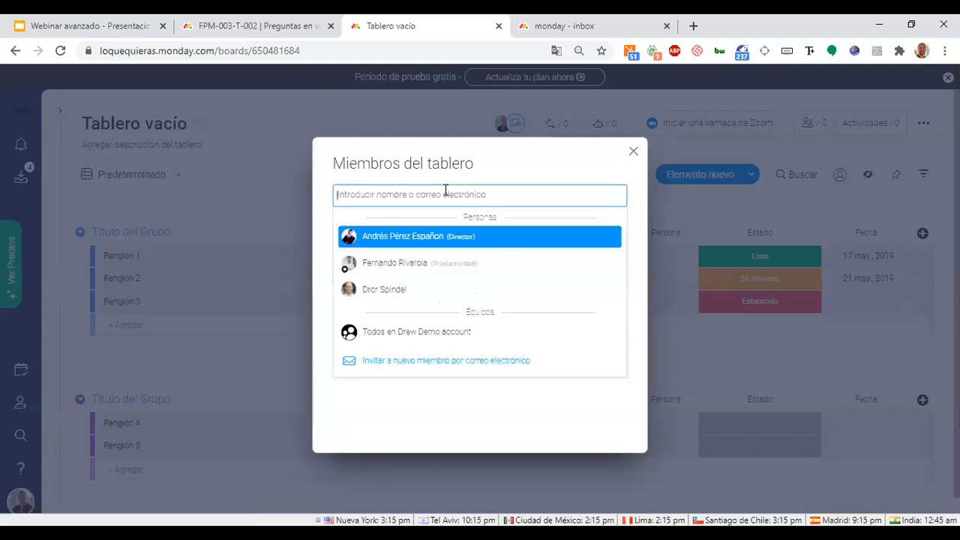
{"action": "type", "text": "thom"}
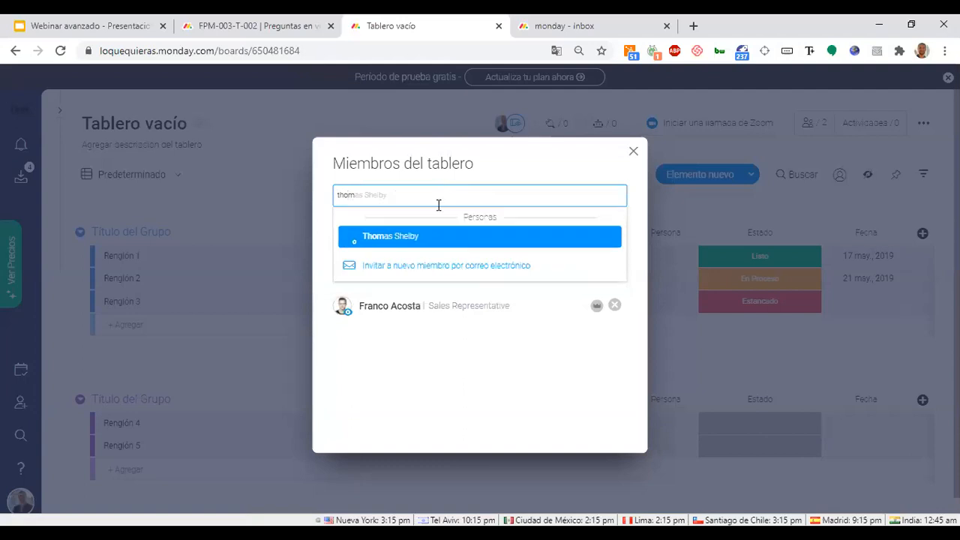
{"action": "left_click", "coordinate": [425, 237]}
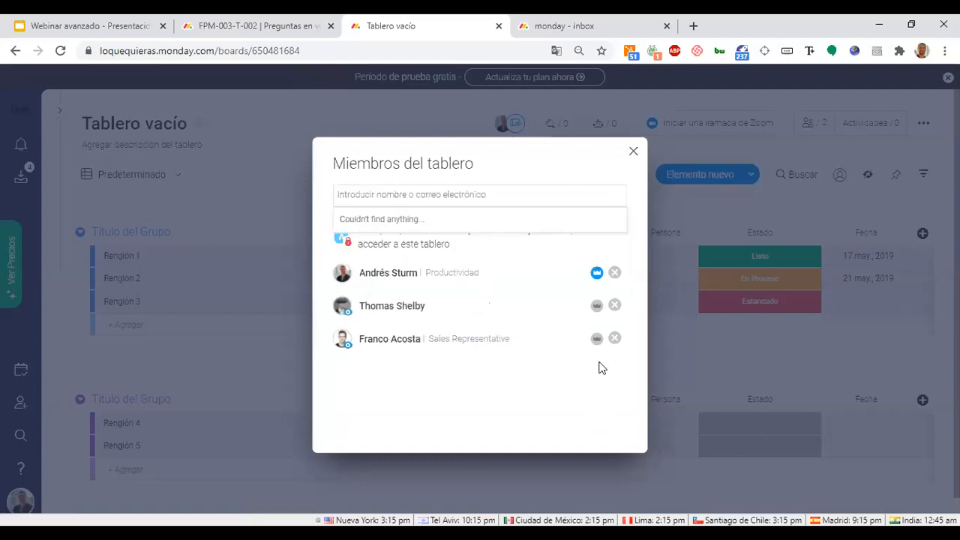
{"action": "left_click", "coordinate": [632, 155]}
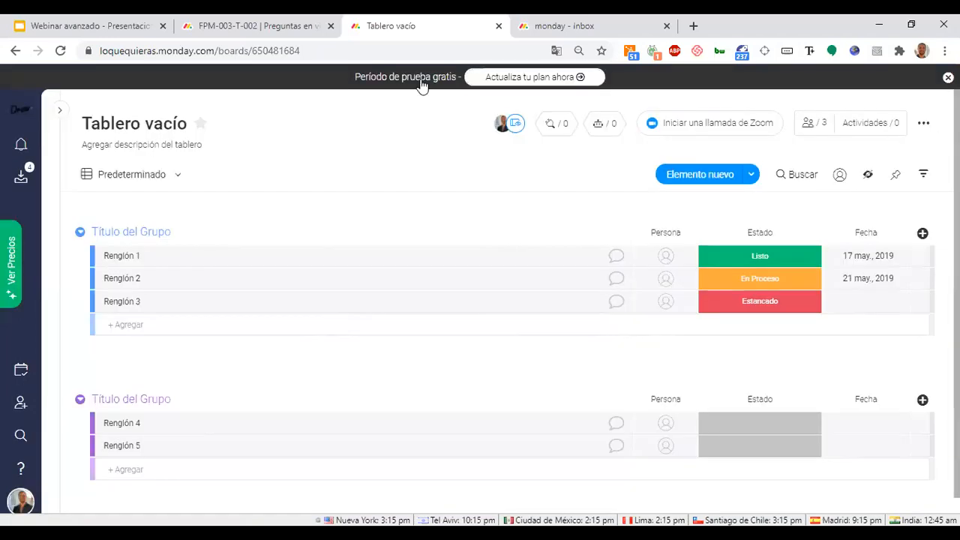
Change the Tablero vacío board's type to private and check its member list.
{"action": "left_click", "coordinate": [921, 123]}
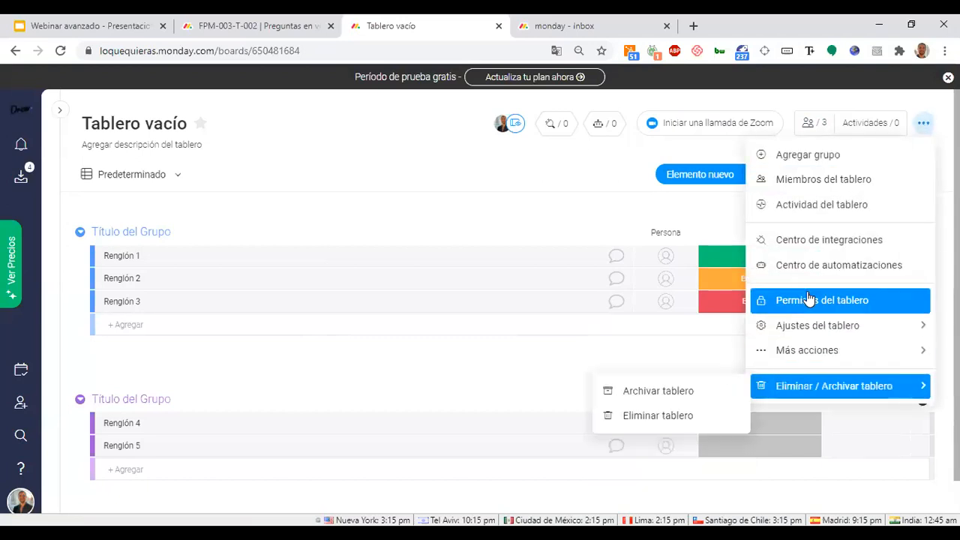
{"action": "mouse_move", "coordinate": [797, 330]}
{"action": "mouse_move", "coordinate": [712, 366]}
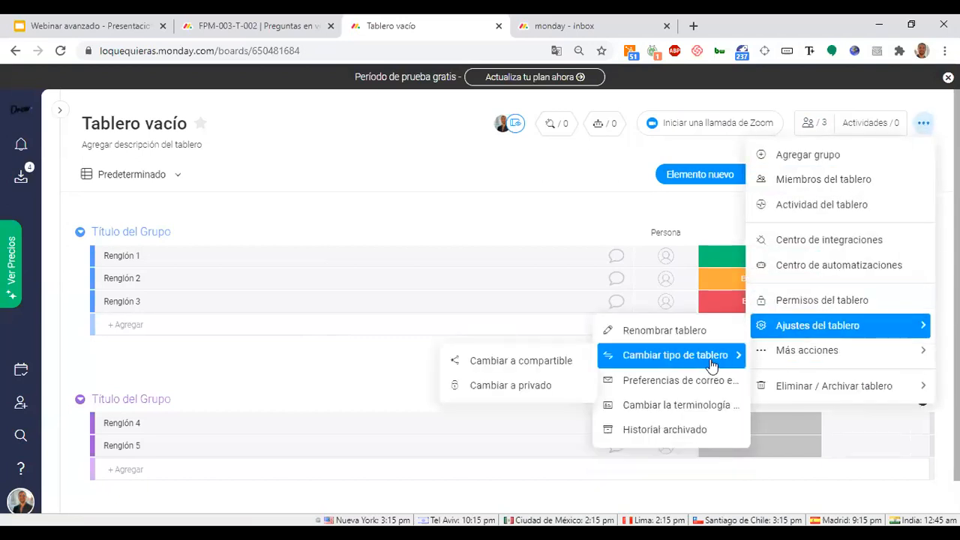
{"action": "left_click", "coordinate": [526, 390]}
{"action": "left_click", "coordinate": [543, 233]}
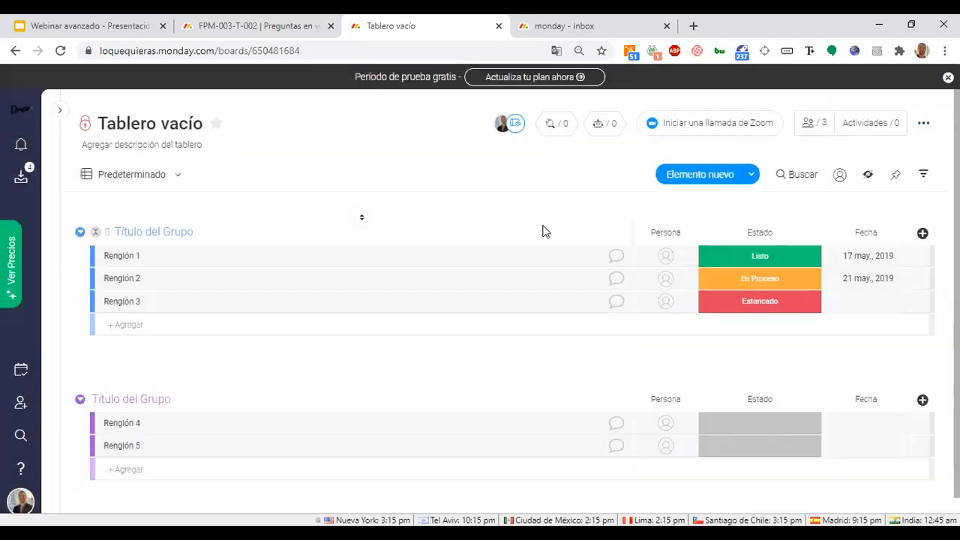
{"action": "left_click", "coordinate": [817, 123]}
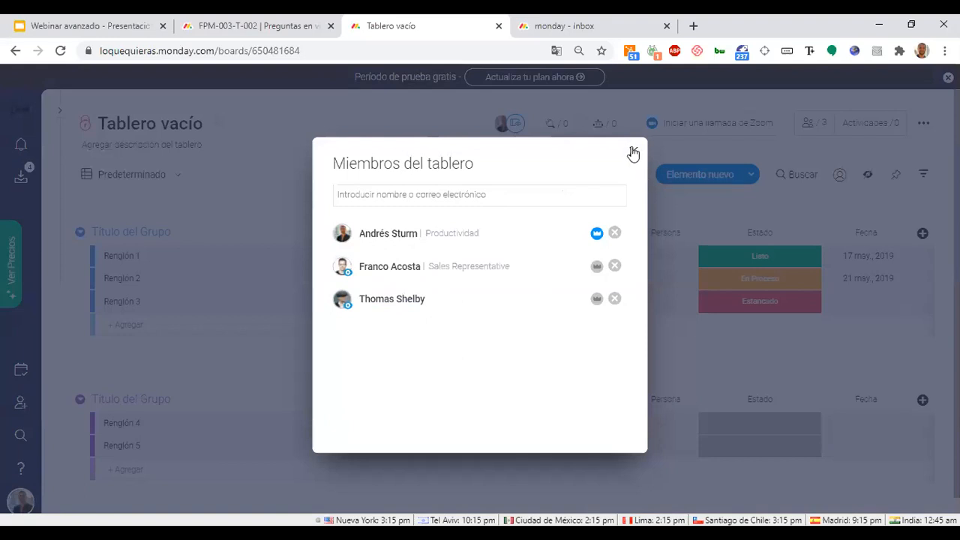
{"action": "left_click", "coordinate": [633, 152]}
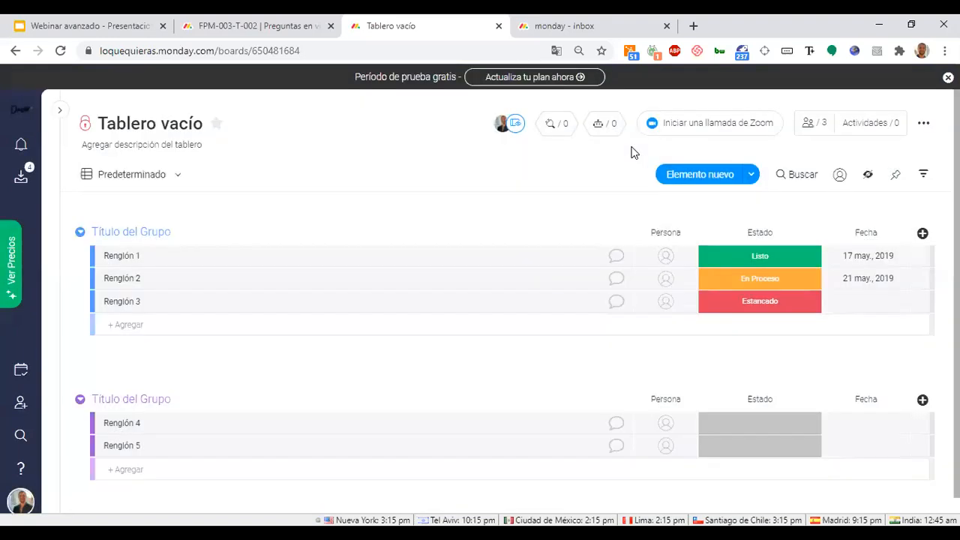
Change the board's type from private to shareable and confirm the change.
{"action": "left_click", "coordinate": [930, 123]}
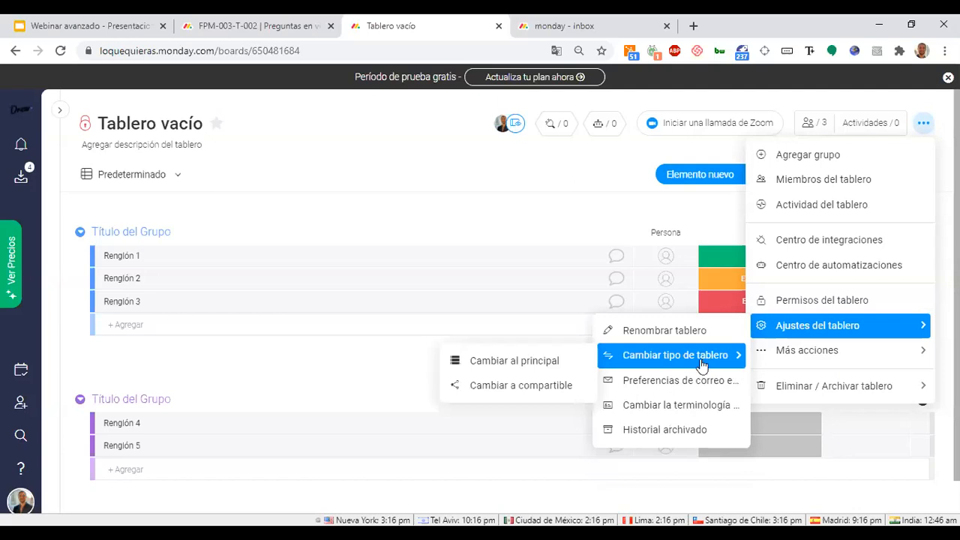
{"action": "left_click", "coordinate": [543, 387]}
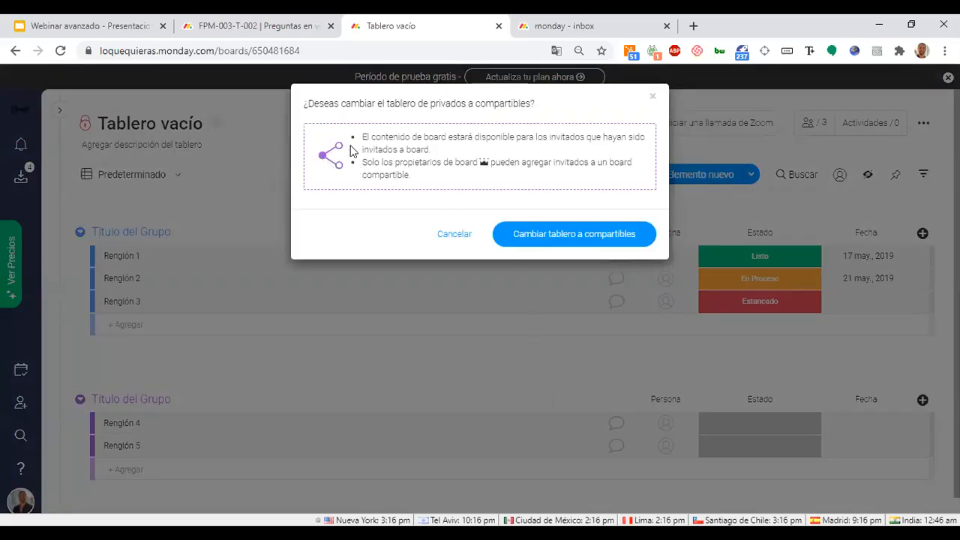
{"action": "left_click", "coordinate": [547, 244]}
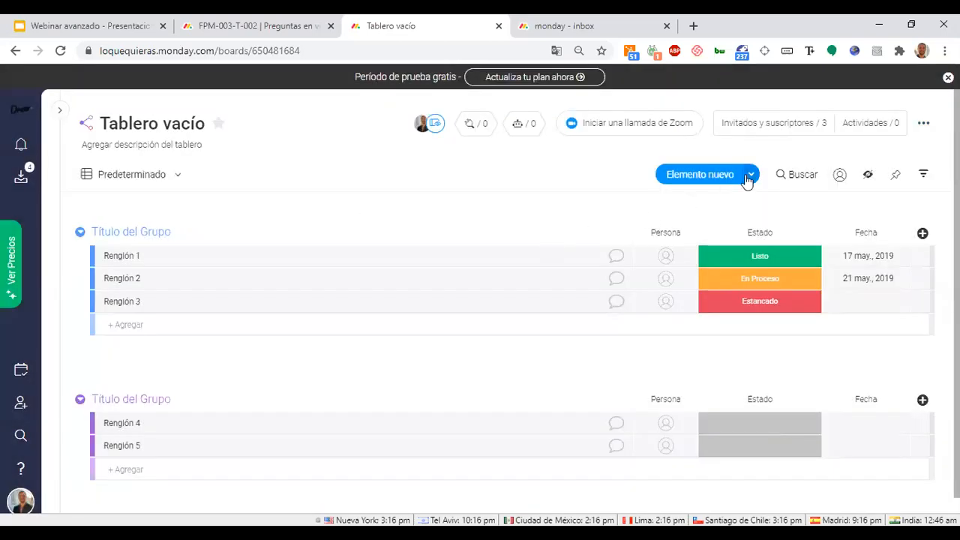
Add an external guest to the shareable board by picking one of the suggested e-mail addresses.
{"action": "left_click", "coordinate": [758, 123]}
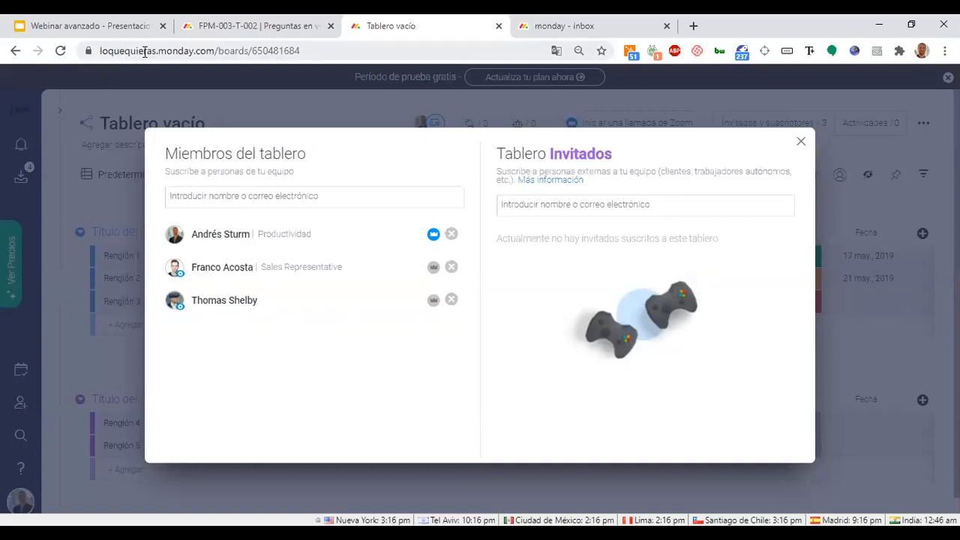
{"action": "left_click", "coordinate": [517, 204]}
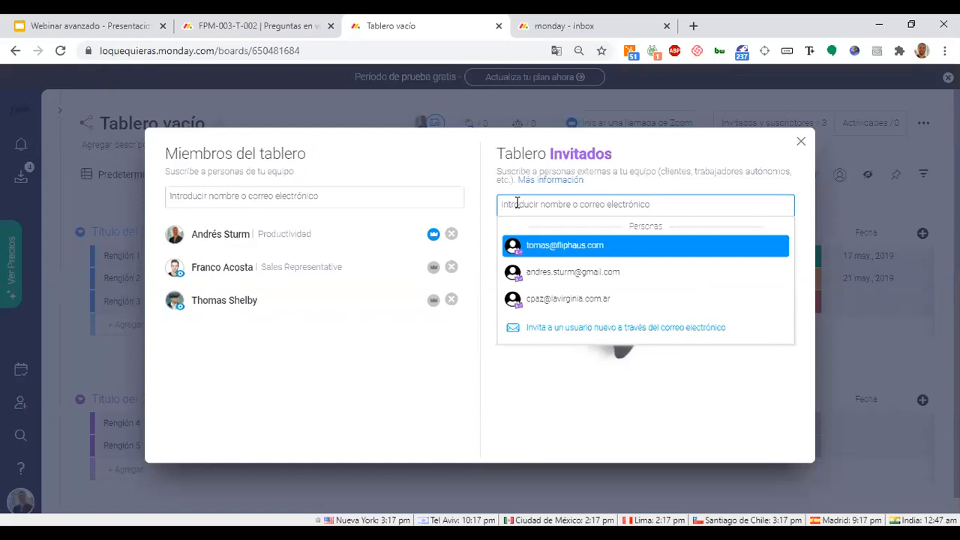
{"action": "left_click", "coordinate": [580, 281]}
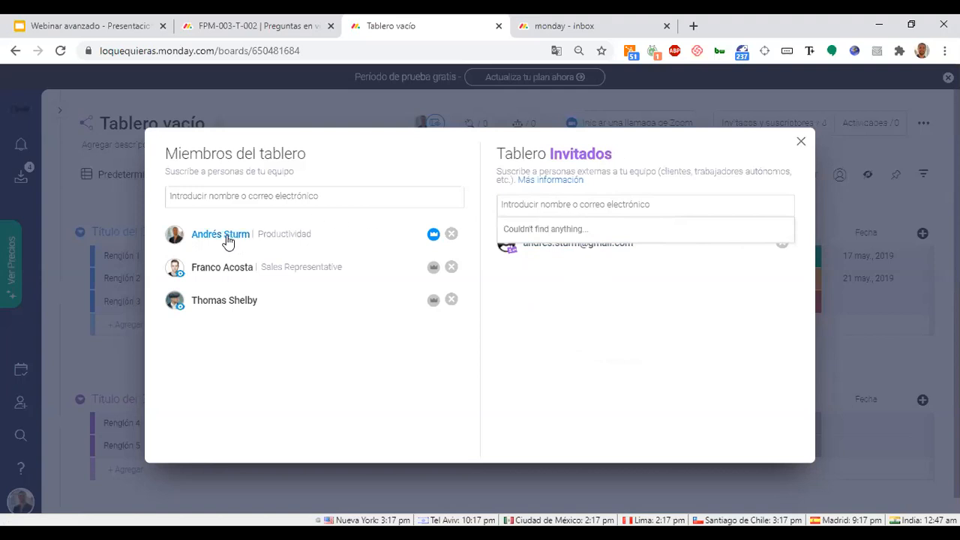
{"action": "left_click", "coordinate": [118, 48]}
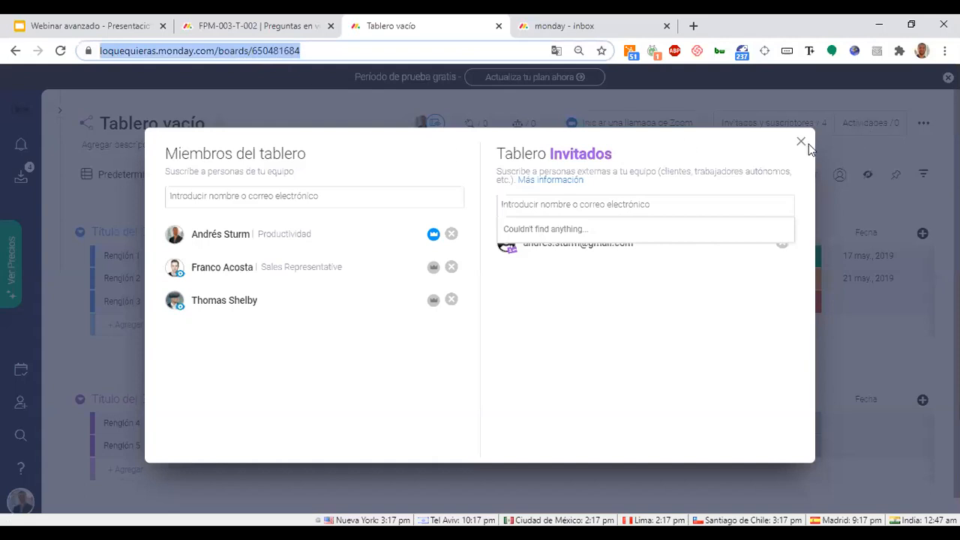
{"action": "left_click", "coordinate": [725, 281]}
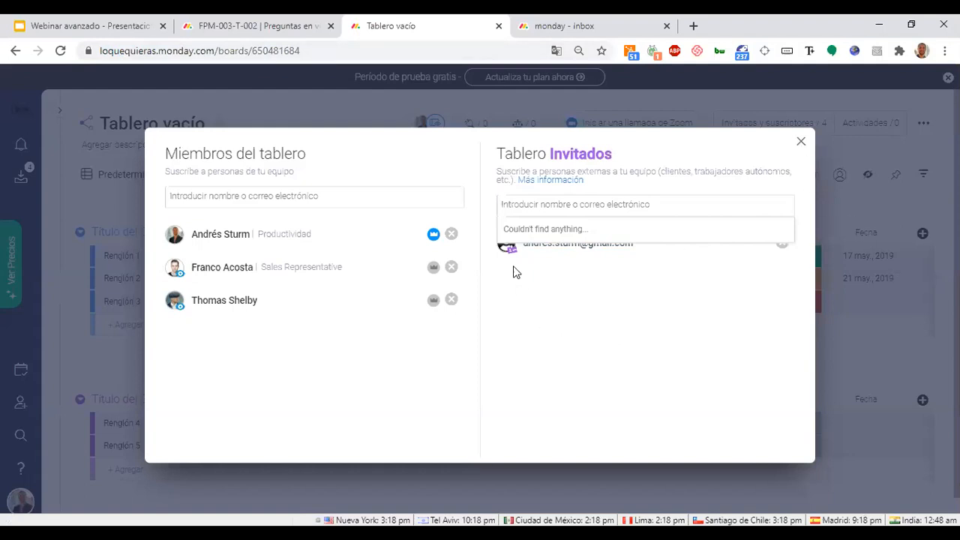
{"action": "left_click", "coordinate": [801, 142]}
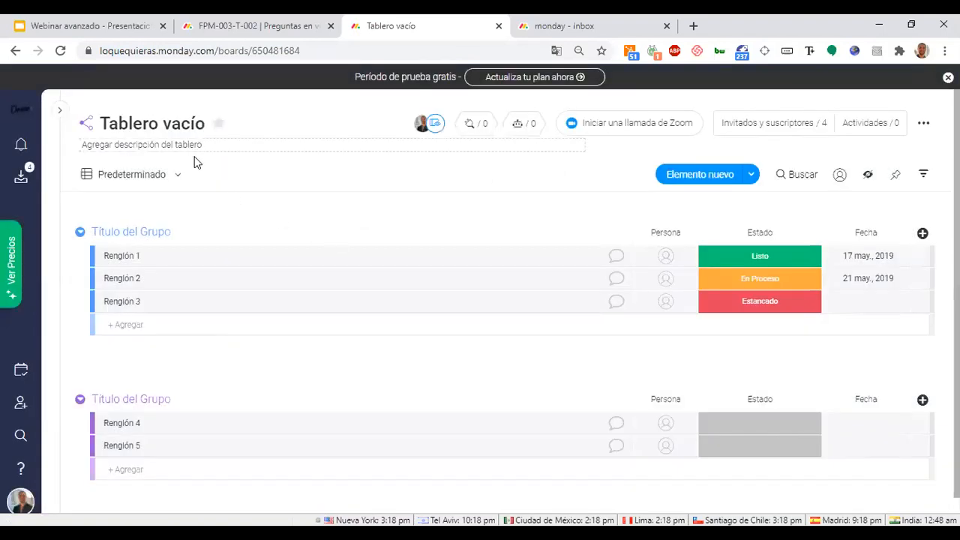
Show the workspaces in the navigation, check the shareable marker beside Tablero vacío, and hide the navigation again.
{"action": "mouse_move", "coordinate": [86, 122]}
{"action": "left_click", "coordinate": [60, 109]}
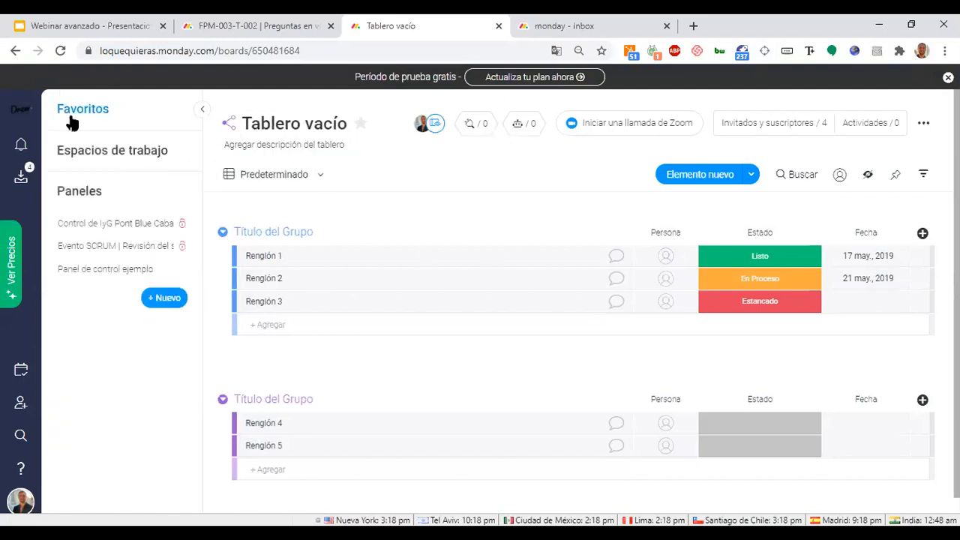
{"action": "left_click", "coordinate": [93, 154]}
{"action": "left_click", "coordinate": [48, 225]}
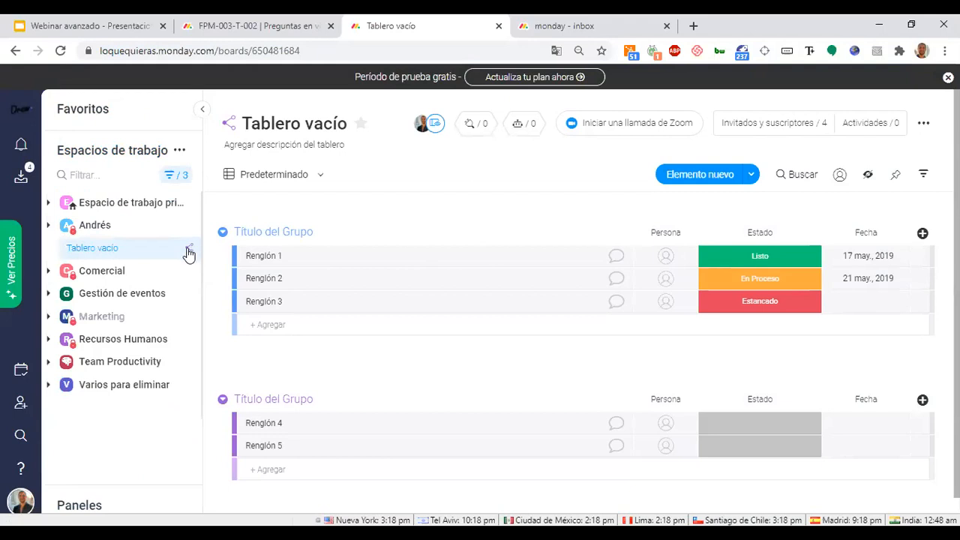
{"action": "mouse_move", "coordinate": [189, 249]}
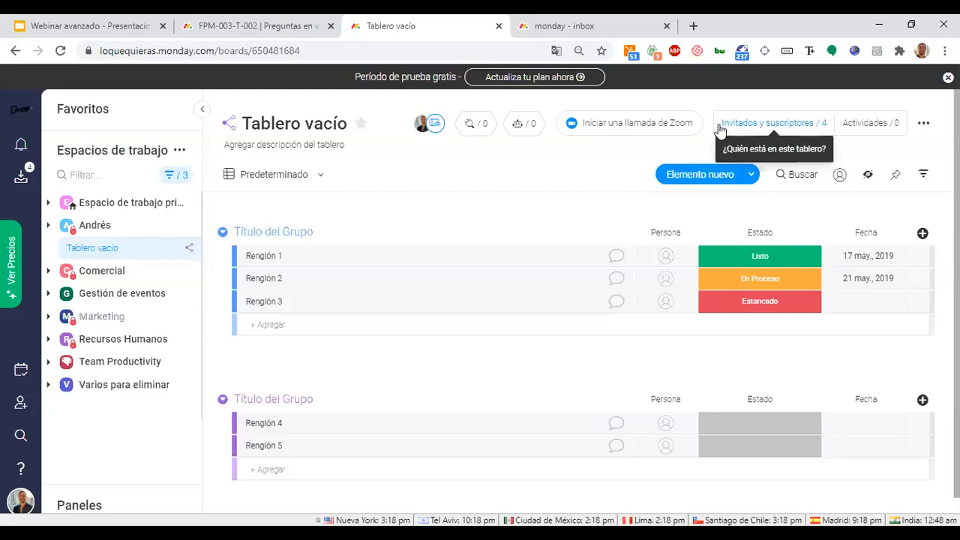
{"action": "left_click", "coordinate": [198, 112]}
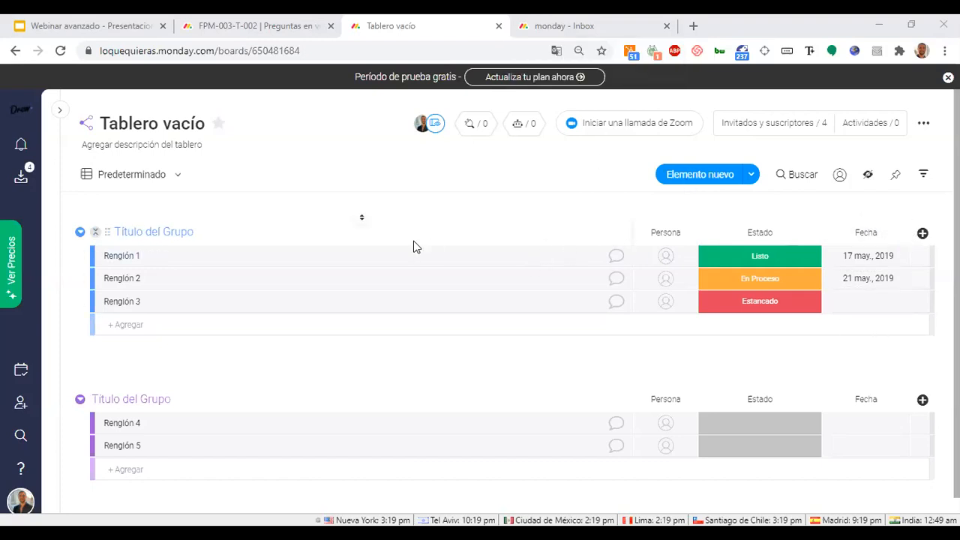
Rename the Tablero vacío board as Monitor Producción.
{"action": "left_click", "coordinate": [165, 129]}
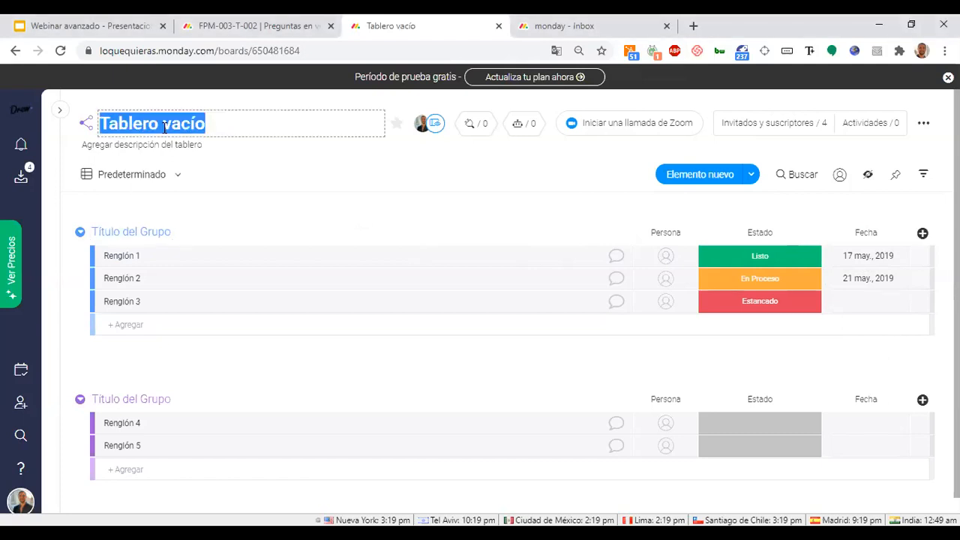
{"action": "type", "text": "Ord"}
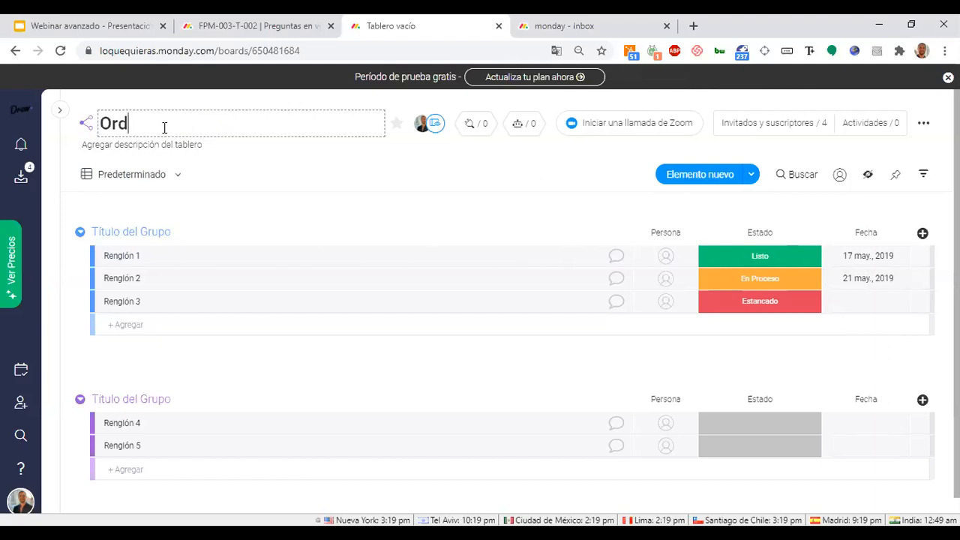
{"action": "type", "text": "enes de Producción"}
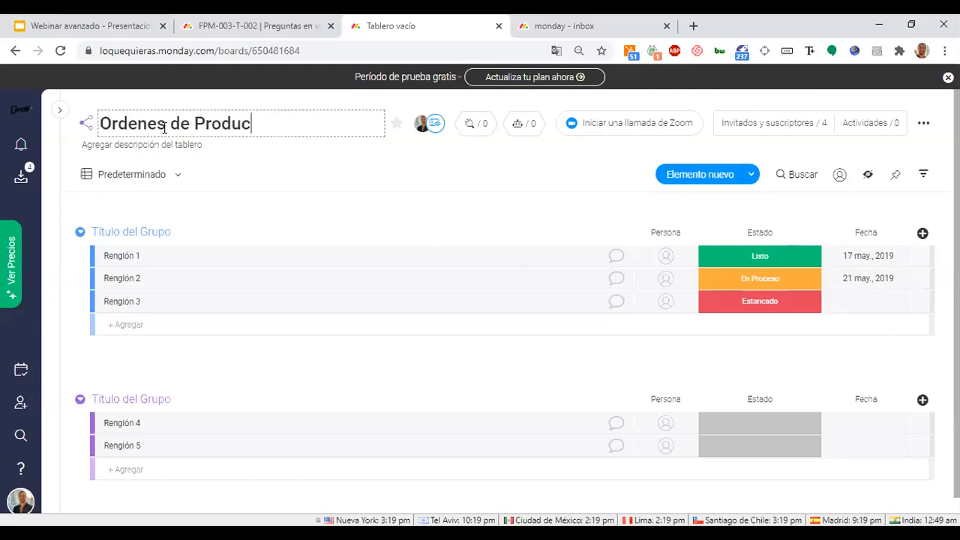
{"action": "key", "text": "ctrl+Left"}
{"action": "key", "text": "shift+Home"}
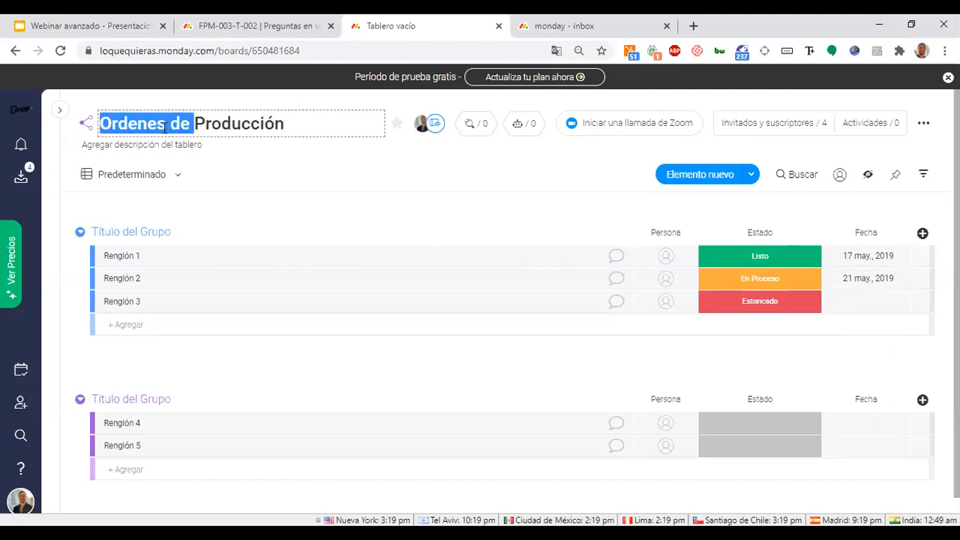
{"action": "key", "text": "BackSpace"}
{"action": "type", "text": "Control"}
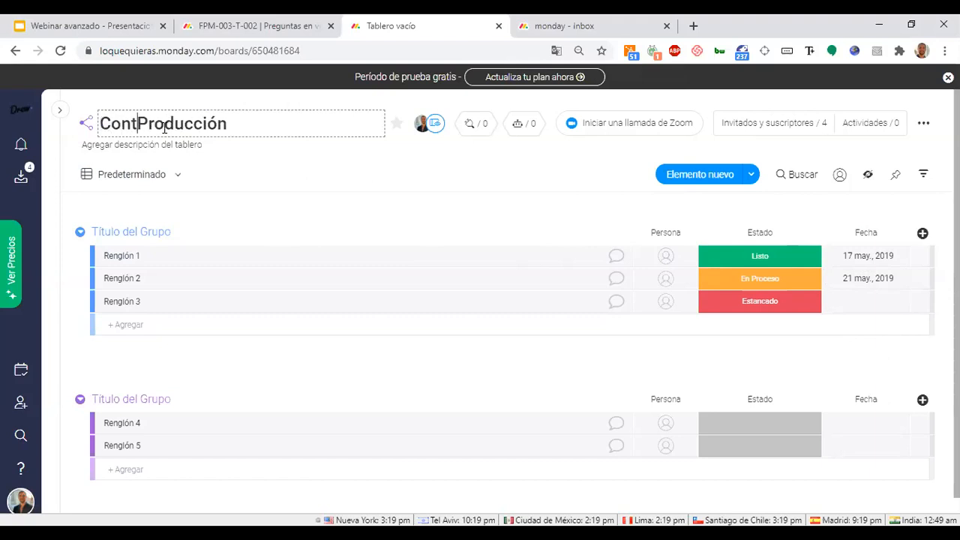
{"action": "key", "text": "shift+Home"}
{"action": "key", "text": "BackSpace"}
{"action": "type", "text": "Monitor"}
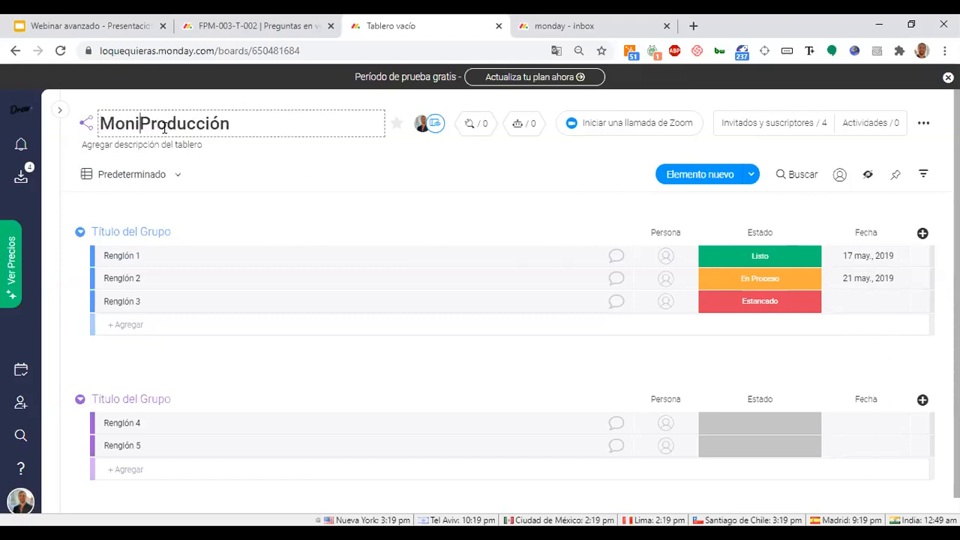
{"action": "key", "text": "Return"}
Rename the first group of the board as OP activas.
{"action": "left_click", "coordinate": [139, 231]}
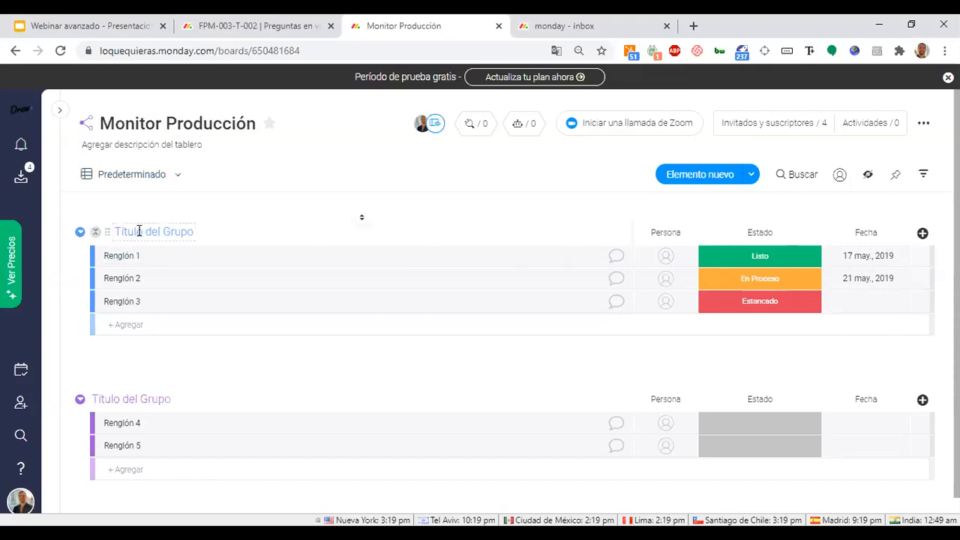
{"action": "left_click", "coordinate": [137, 203]}
{"action": "mouse_move", "coordinate": [96, 235]}
{"action": "left_mouse_down"}
{"action": "mouse_move", "coordinate": [94, 263]}
{"action": "mouse_move", "coordinate": [100, 240]}
{"action": "mouse_move", "coordinate": [145, 232]}
{"action": "mouse_move", "coordinate": [97, 244]}
{"action": "mouse_move", "coordinate": [98, 278]}
{"action": "mouse_move", "coordinate": [108, 246]}
{"action": "left_mouse_up"}
{"action": "left_click", "coordinate": [131, 232]}
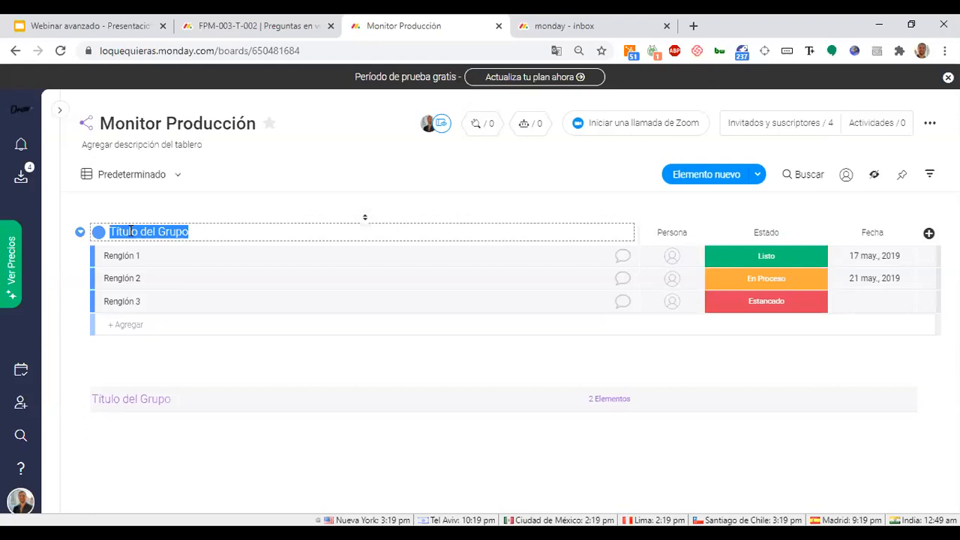
{"action": "type", "text": "General"}
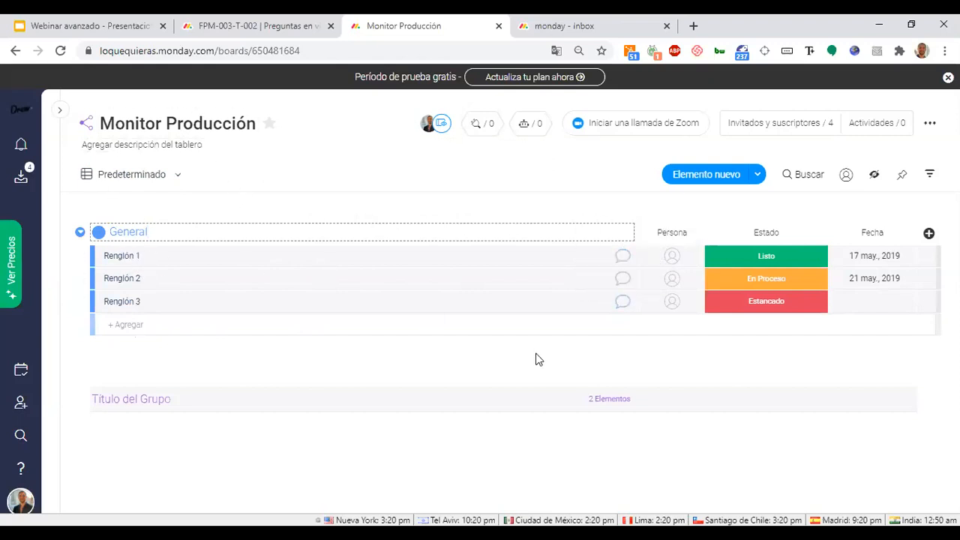
{"action": "key", "text": "ctrl+a"}
{"action": "key", "text": "BackSpace"}
{"action": "type", "text": "OP acti"}
{"action": "key", "text": "Return"}
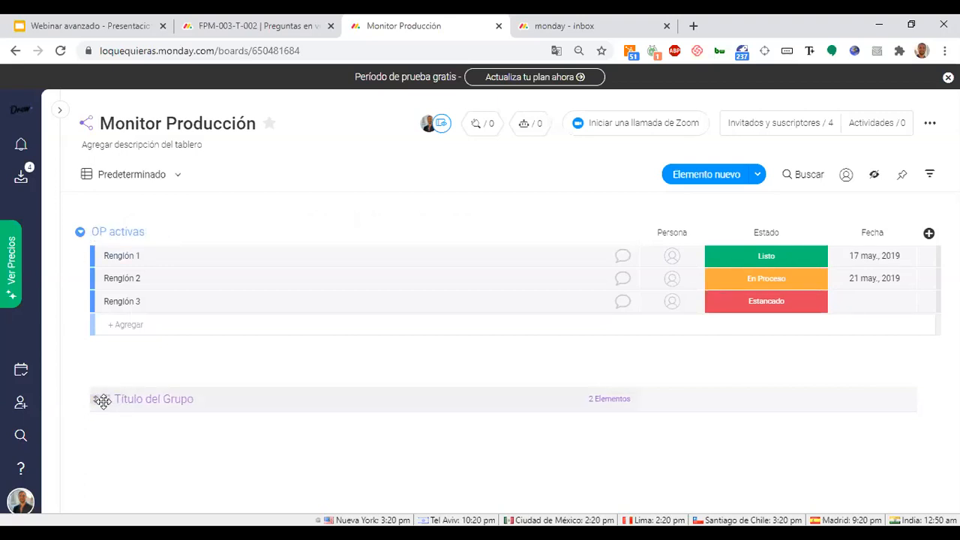
Rename the second group as OP Finalizadas.
{"action": "left_click", "coordinate": [103, 401]}
{"action": "left_click", "coordinate": [140, 395]}
{"action": "type", "text": "OP finaliz"}
{"action": "key", "text": "ctrl+BackSpace"}
{"action": "type", "text": "Finalizadas"}
{"action": "key", "text": "Return"}
Insert a capital A before the word activas in the first group's title, making it OP Aactivas.
{"action": "left_click", "coordinate": [125, 234]}
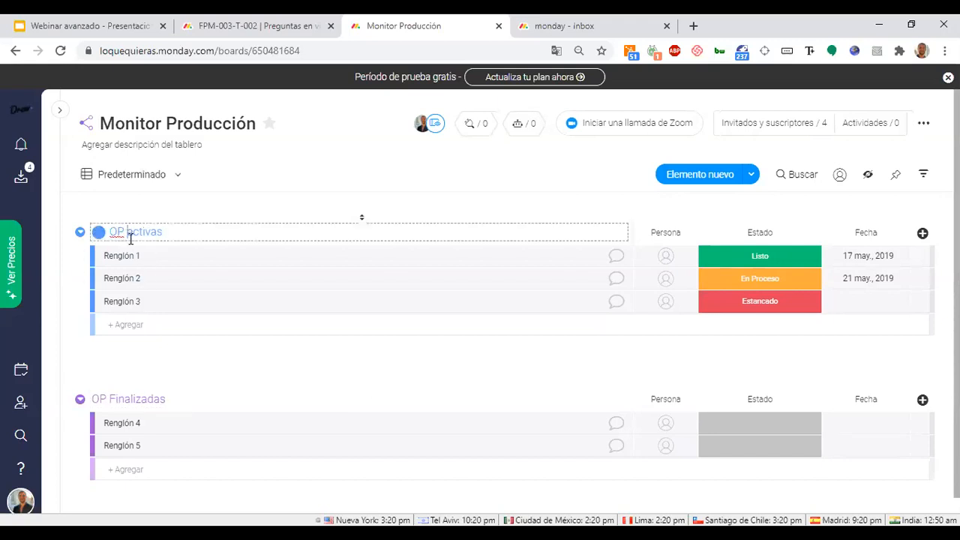
{"action": "type", "text": "A"}
{"action": "key", "text": "Return"}
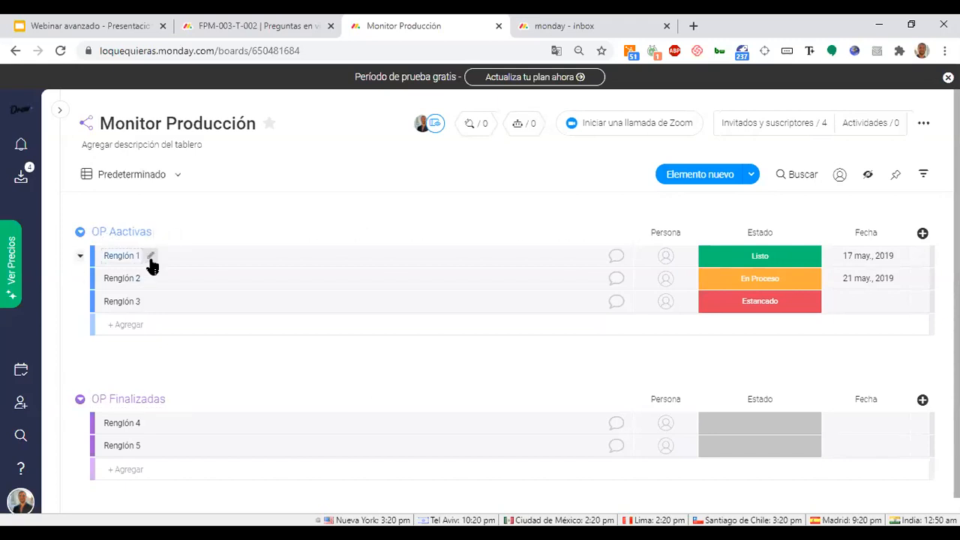
Rename the item Renglón 1 as AA0001.
{"action": "left_click", "coordinate": [155, 256]}
{"action": "key", "text": "BackSpace"}
{"action": "key", "text": "BackSpace"}
{"action": "key", "text": "BackSpace"}
{"action": "key", "text": "BackSpace"}
{"action": "key", "text": "BackSpace"}
{"action": "key", "text": "BackSpace"}
{"action": "key", "text": "BackSpace"}
{"action": "key", "text": "BackSpace"}
{"action": "key", "text": "BackSpace"}
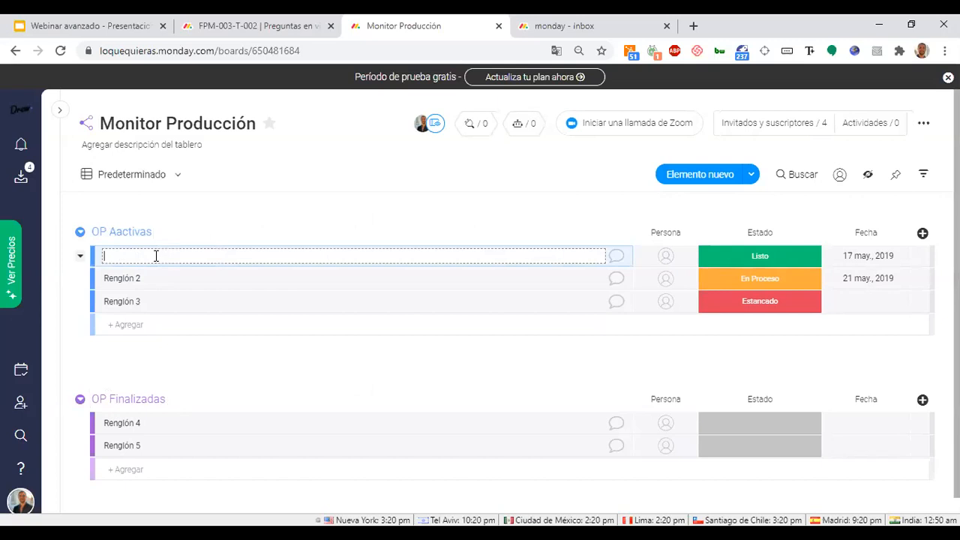
{"action": "type", "text": "AA0001"}
{"action": "key", "text": "Return"}
Rename the item Renglón 2 as AA0002.
{"action": "left_click", "coordinate": [152, 279]}
{"action": "key", "text": "ctrl+a"}
{"action": "type", "text": "AA"}
{"action": "key", "text": "Return"}
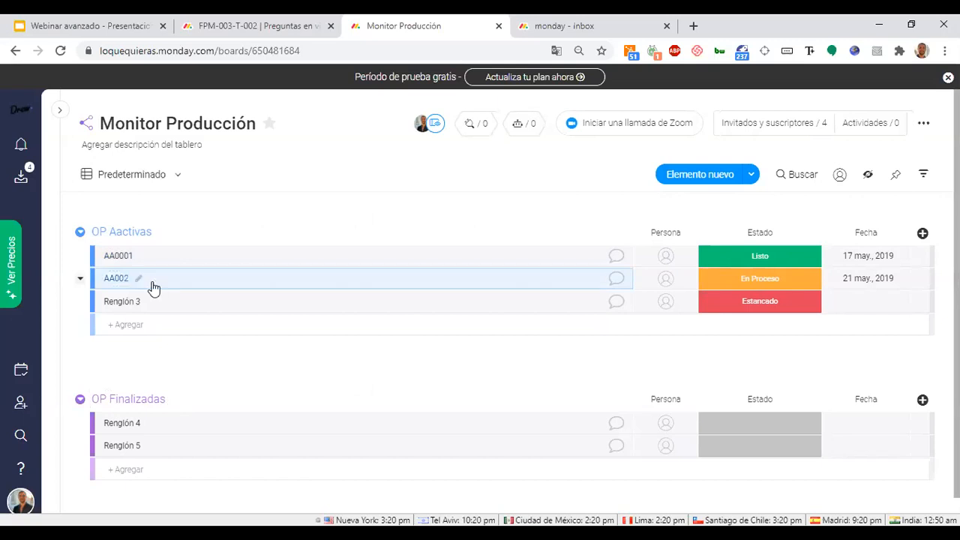
{"action": "left_click", "coordinate": [121, 278]}
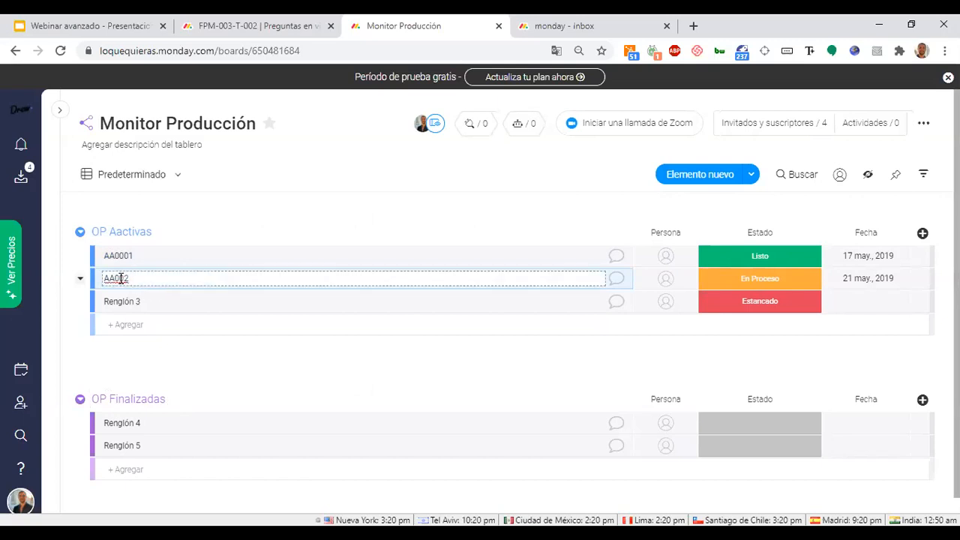
{"action": "type", "text": "0"}
{"action": "key", "text": "Return"}
Rename the item Renglón 3 as AA0003.
{"action": "left_click", "coordinate": [149, 297]}
{"action": "type", "text": "AA0"}
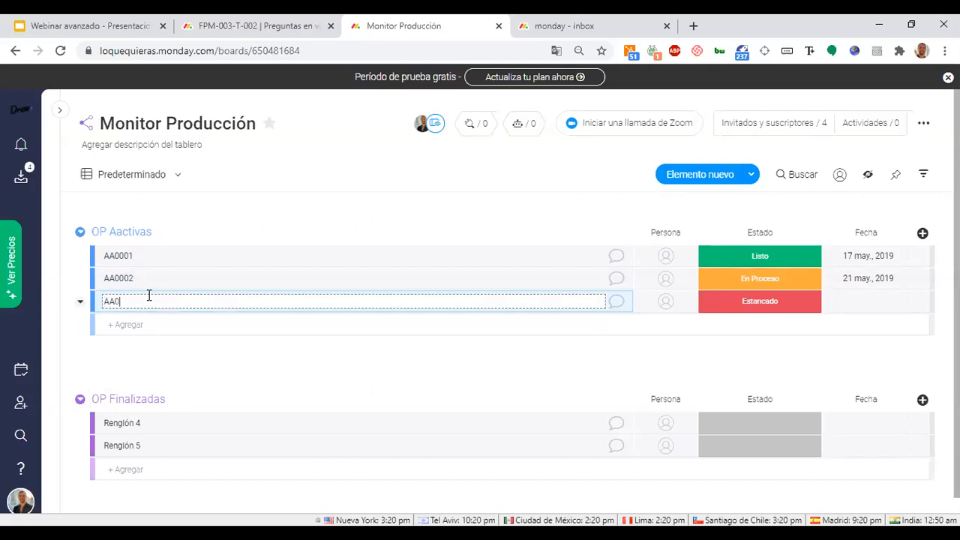
{"action": "type", "text": "003"}
{"action": "key", "text": "Return"}
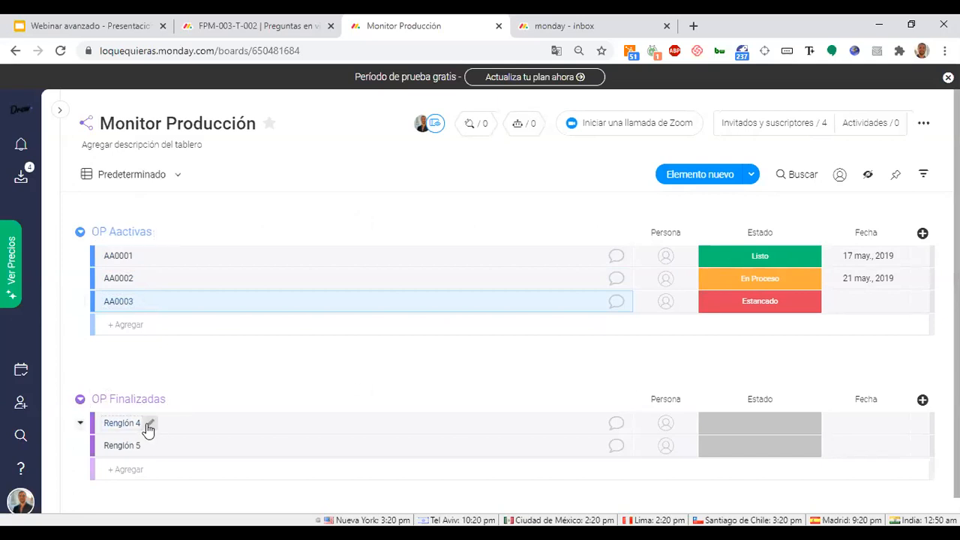
Import the items AA004, AA005, AA006 and AA007 into the board from a list.
{"action": "left_click", "coordinate": [749, 179]}
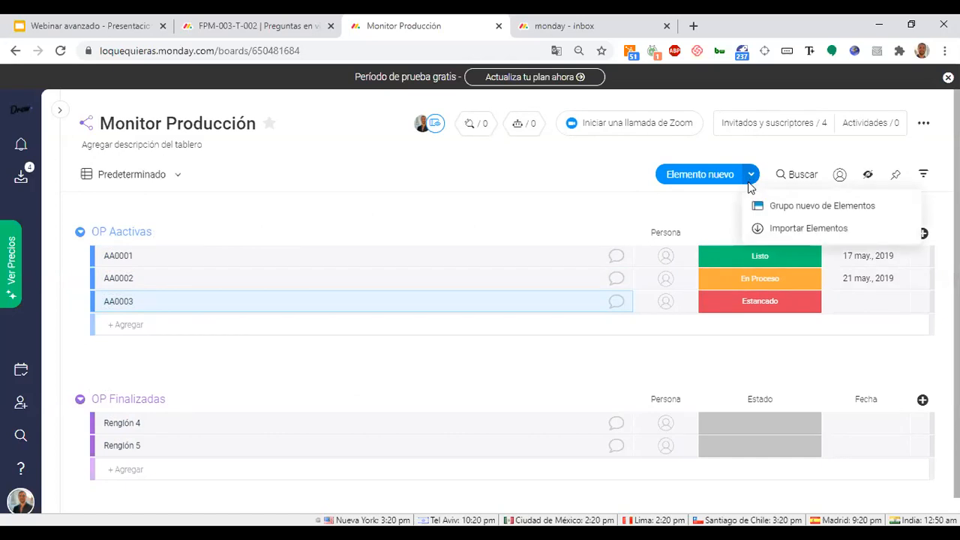
{"action": "left_click", "coordinate": [760, 228]}
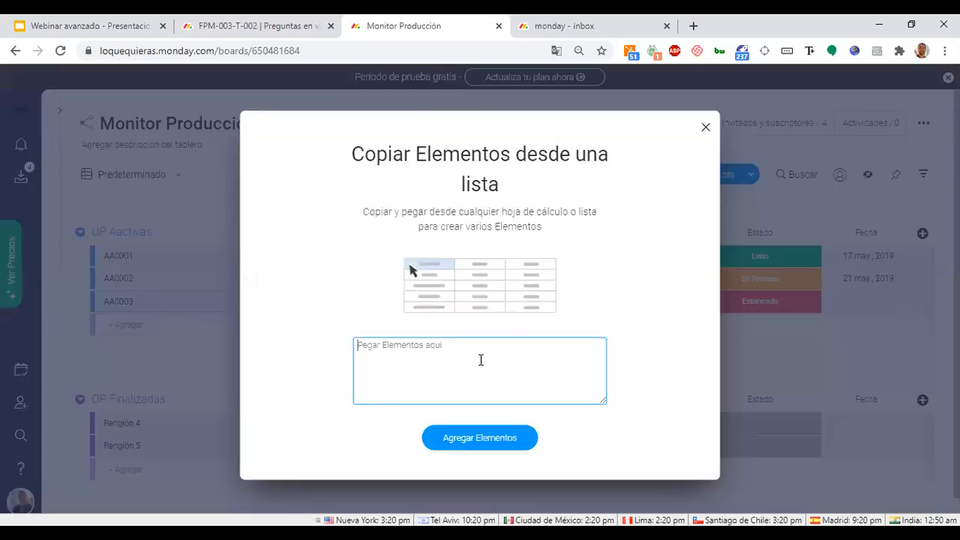
{"action": "type", "text": "AA00"}
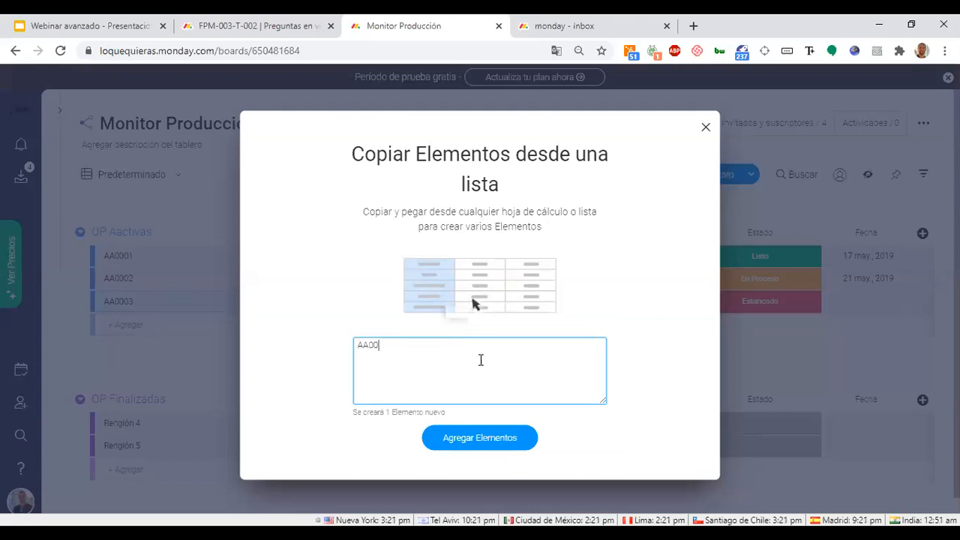
{"action": "type", "text": "4"}
{"action": "key", "text": "Return"}
{"action": "type", "text": "AA005"}
{"action": "key", "text": "Return"}
{"action": "type", "text": "AA006"}
{"action": "key", "text": "Return"}
{"action": "type", "text": "AA007"}
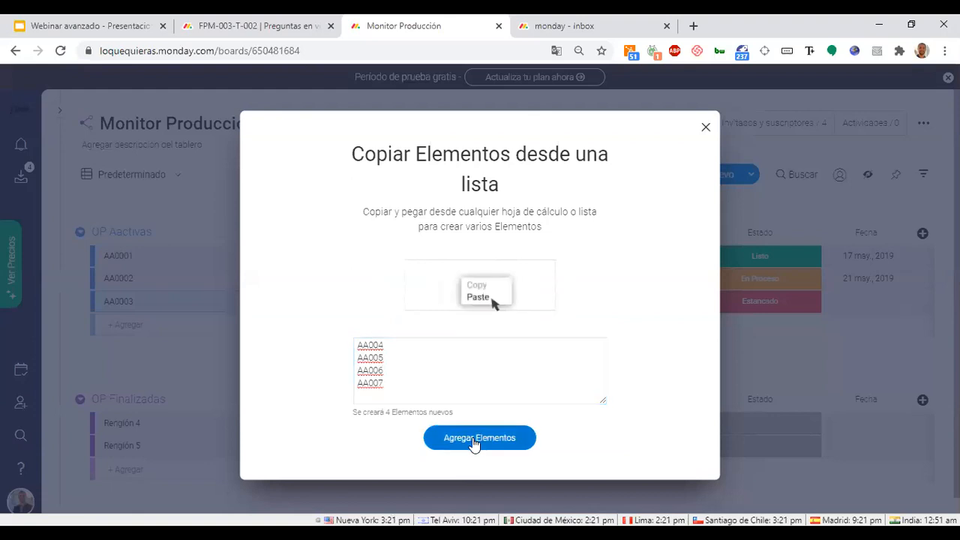
{"action": "left_click", "coordinate": [473, 441]}
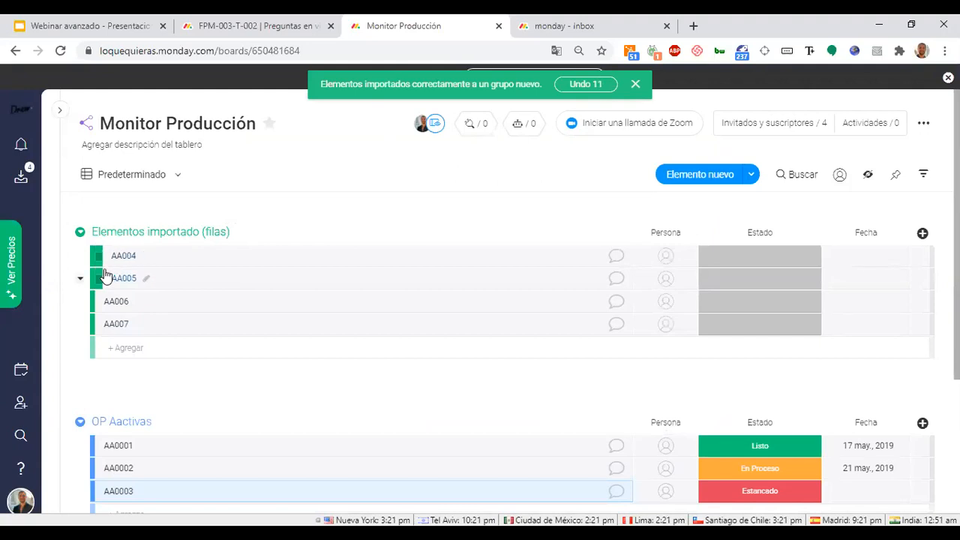
Select the four imported items AA004 to AA007 and move them to the OP Aactivas group.
{"action": "left_click", "coordinate": [102, 259]}
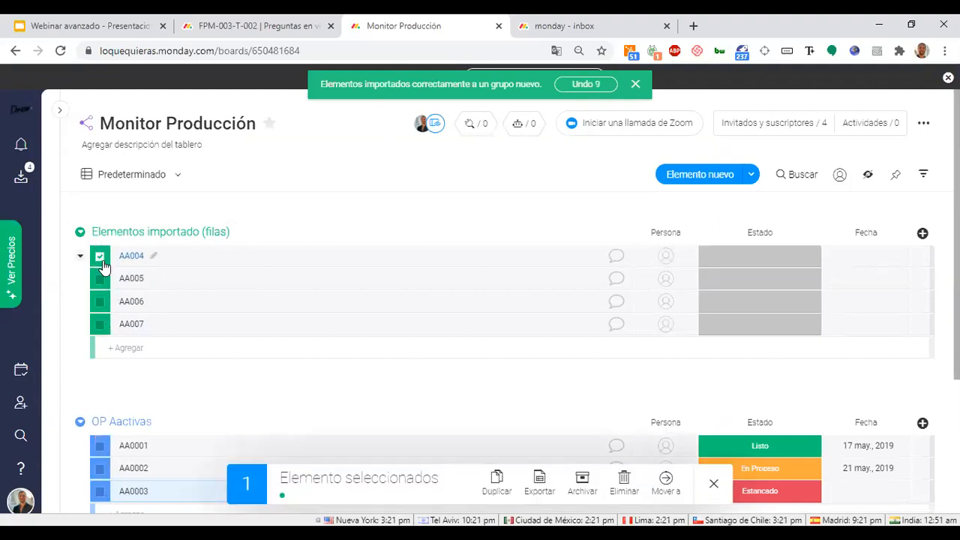
{"action": "left_click", "coordinate": [100, 258]}
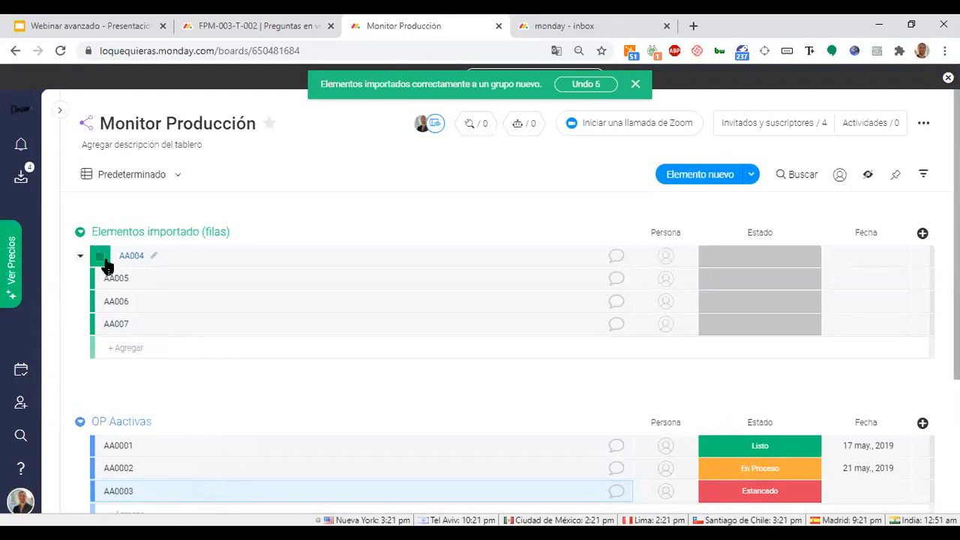
{"action": "left_click", "coordinate": [102, 258]}
{"action": "left_click", "coordinate": [100, 328], "text": "shift"}
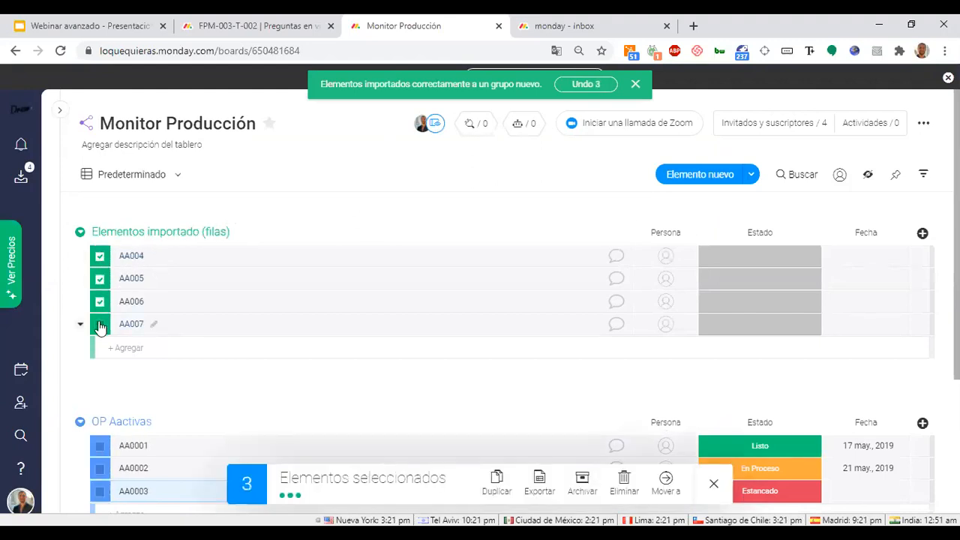
{"action": "left_click", "coordinate": [102, 332]}
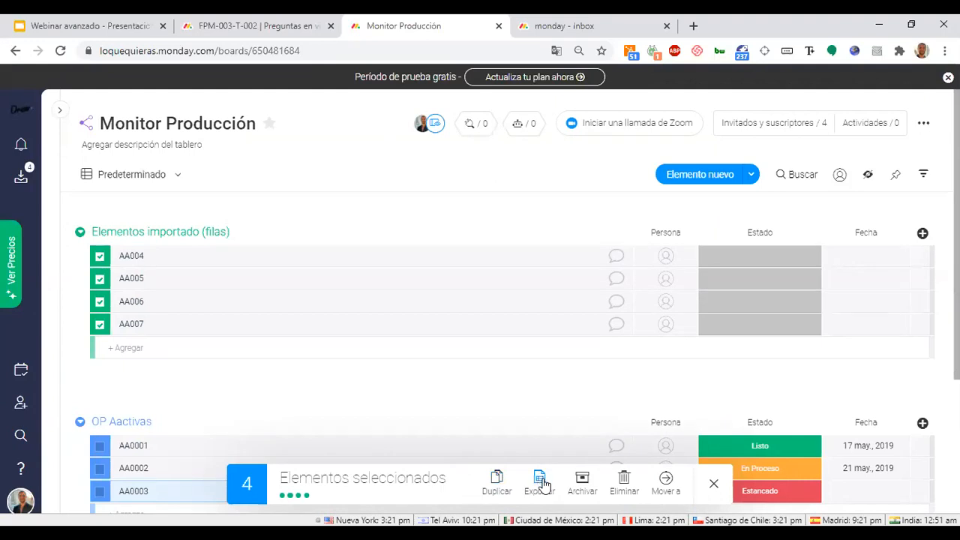
{"action": "left_click", "coordinate": [664, 486]}
{"action": "left_click", "coordinate": [645, 409]}
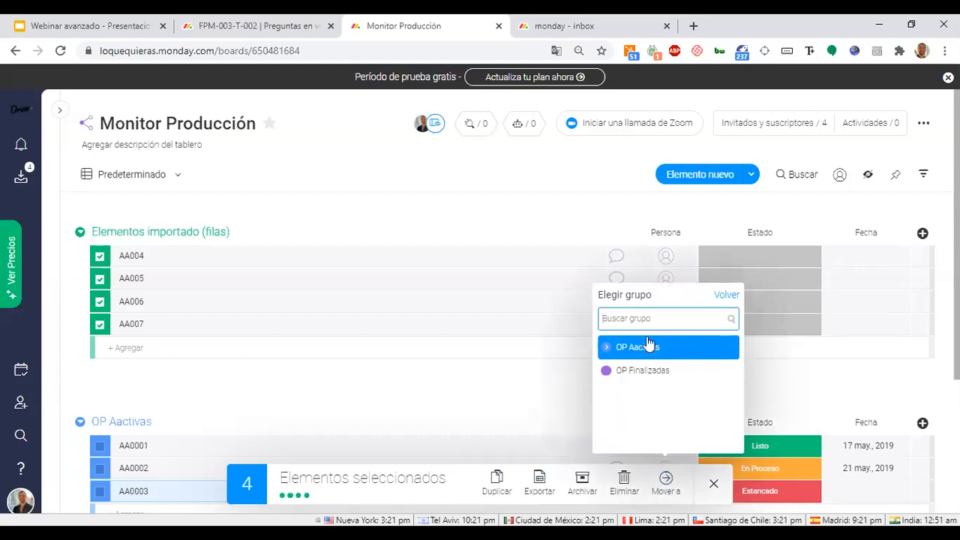
{"action": "left_click", "coordinate": [641, 350]}
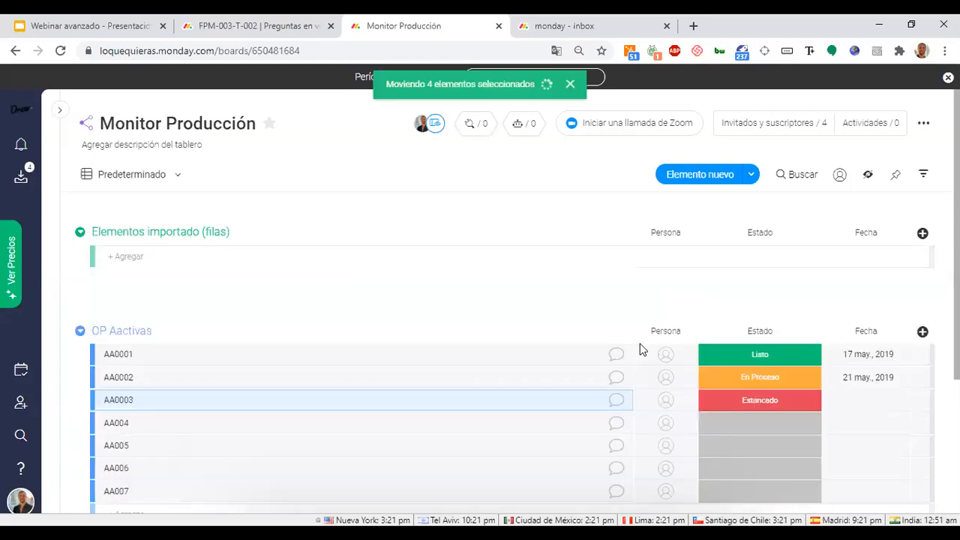
Delete the items Renglón 4 and Renglón 5 from the OP Finalizadas group.
{"action": "scroll", "coordinate": [395, 339], "scroll_direction": "down", "scroll_amount": 3}
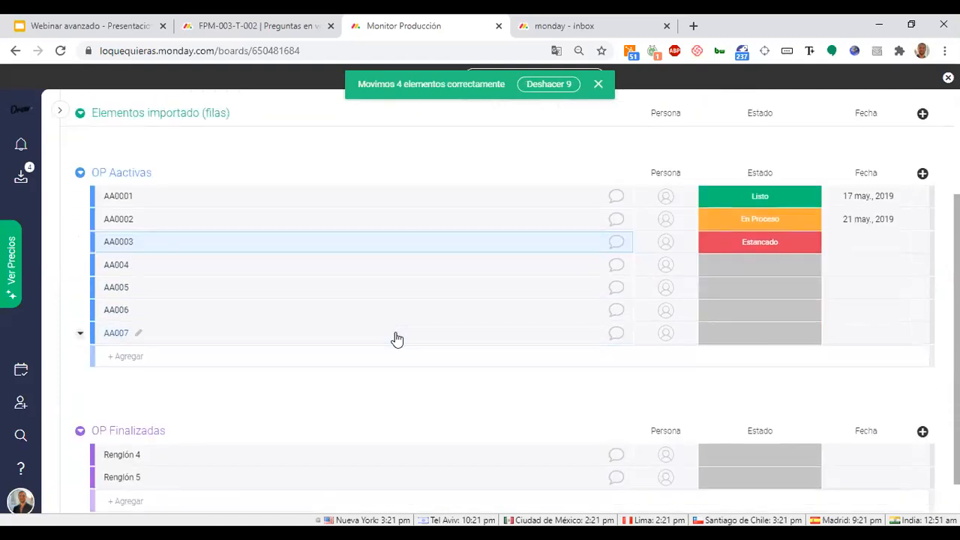
{"action": "left_click", "coordinate": [101, 419]}
{"action": "left_click", "coordinate": [100, 439]}
{"action": "left_click", "coordinate": [625, 484]}
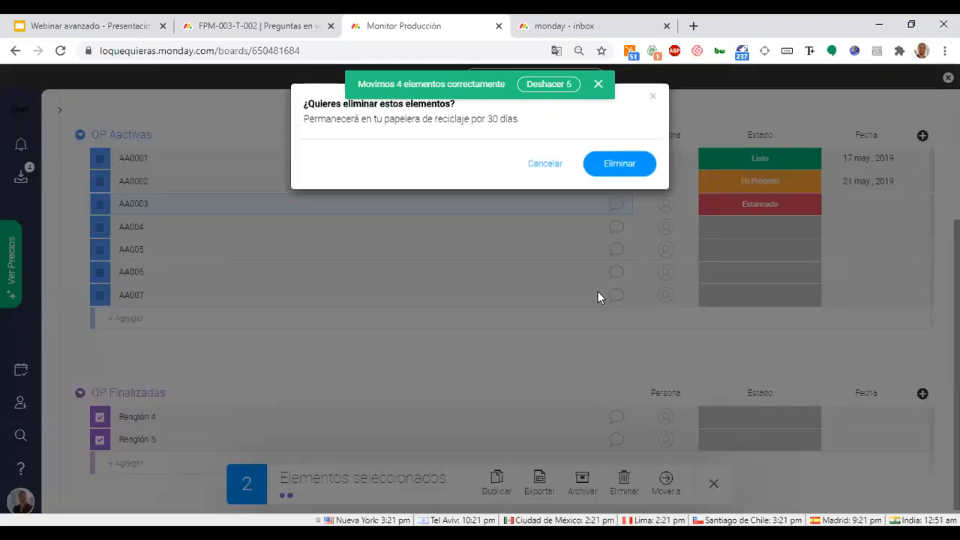
{"action": "left_click", "coordinate": [605, 164]}
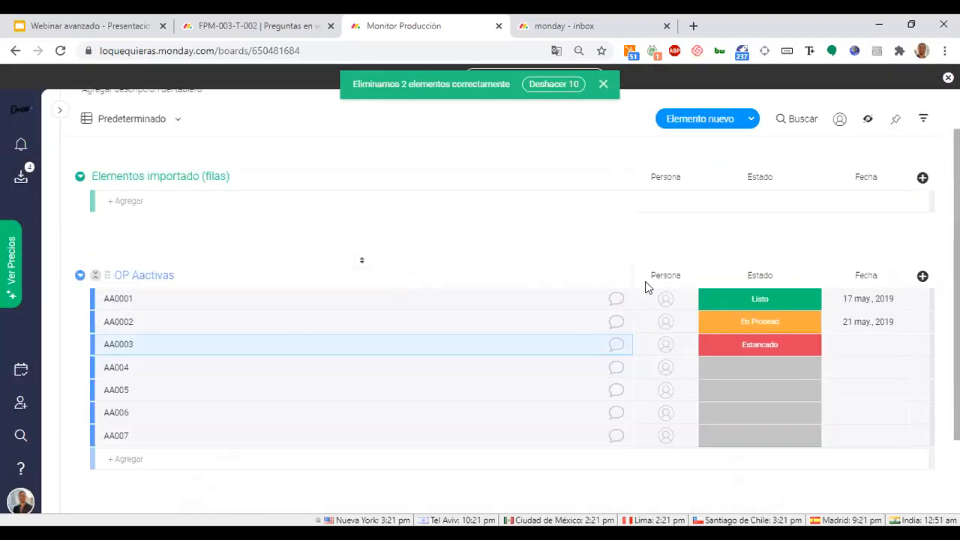
Rename the Persona column as Responsable.
{"action": "left_click", "coordinate": [664, 234]}
{"action": "type", "text": "F"}
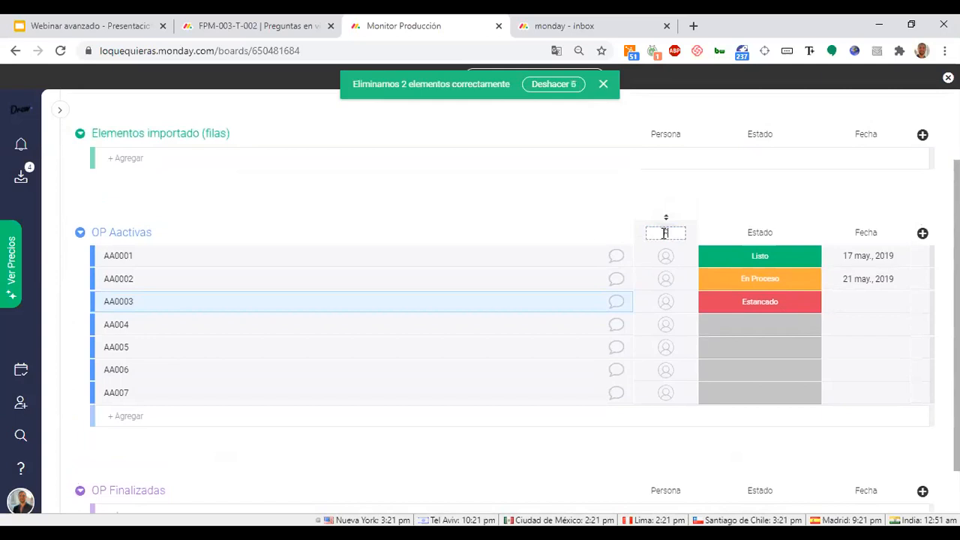
{"action": "key", "text": "Return"}
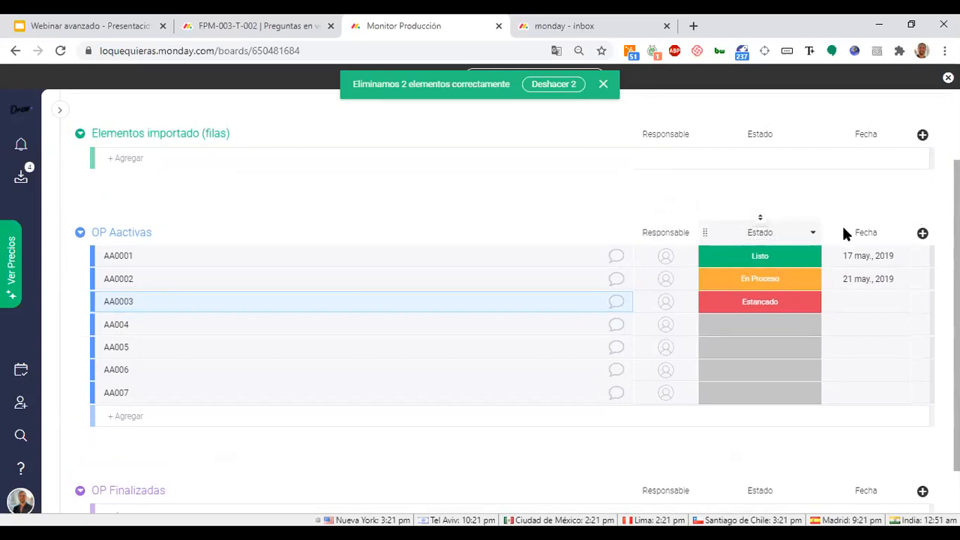
Narrow the Estado column and add a new column of type Estado directly after it.
{"action": "left_click_drag", "start_coordinate": [823, 234], "coordinate": [793, 237]}
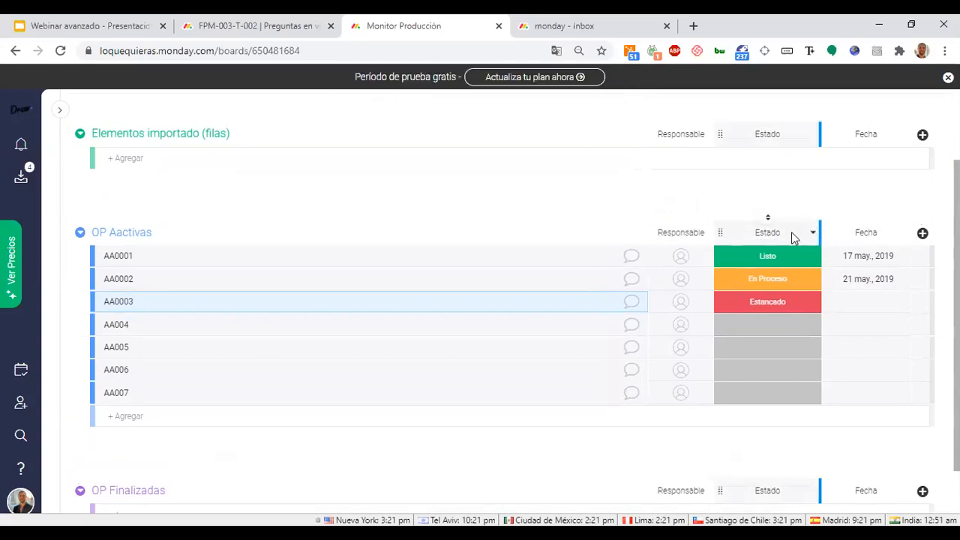
{"action": "left_click", "coordinate": [813, 234]}
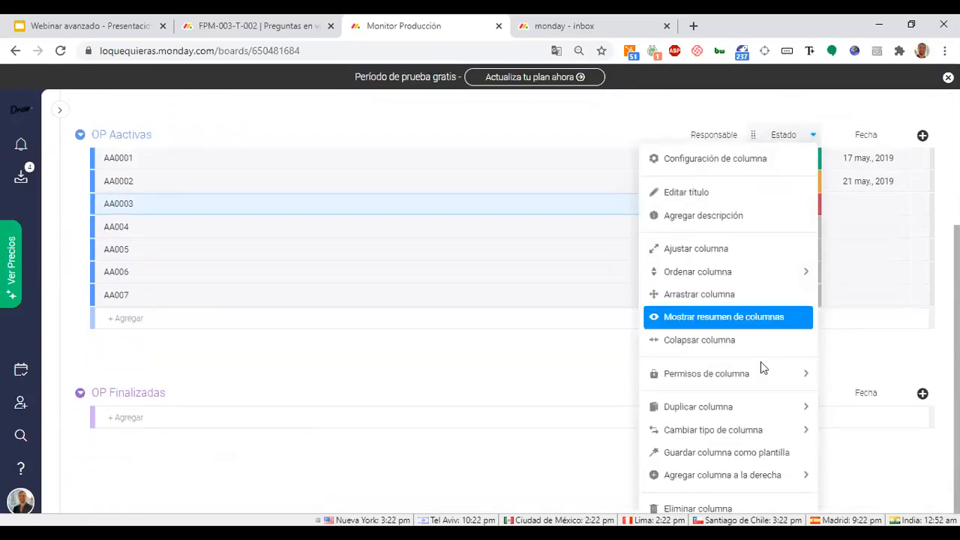
{"action": "mouse_move", "coordinate": [694, 478]}
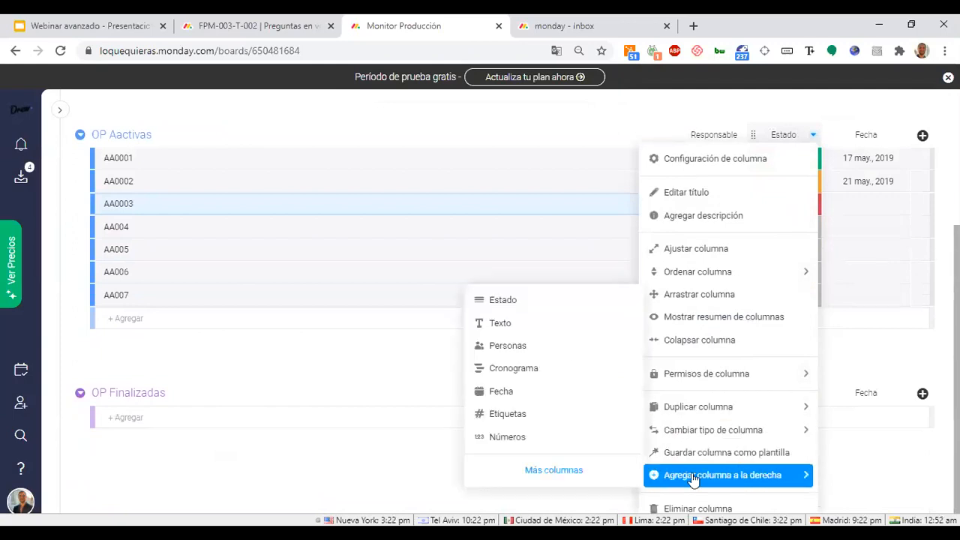
{"action": "mouse_move", "coordinate": [700, 403]}
{"action": "left_click", "coordinate": [578, 303]}
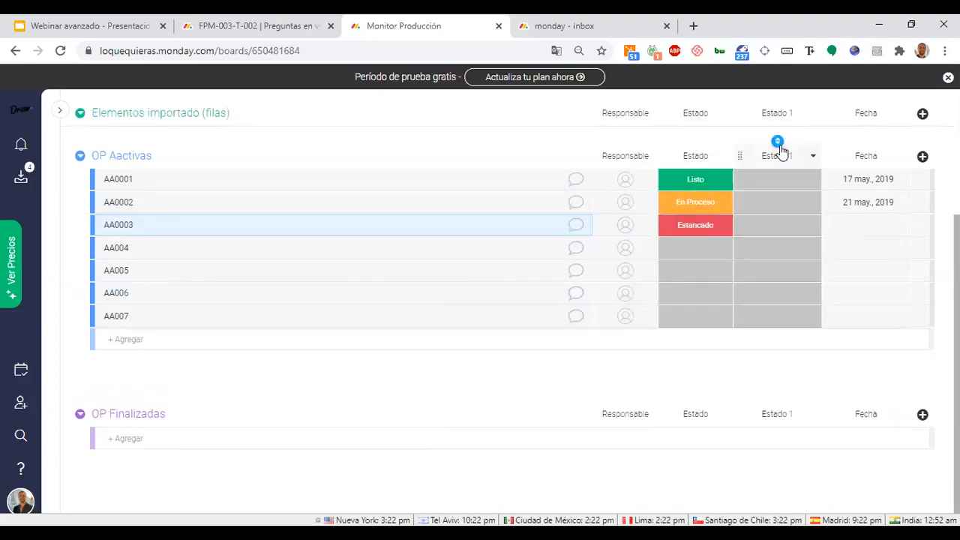
Rename the new status column, Estado 1, as Prioridad.
{"action": "double_click", "coordinate": [781, 151]}
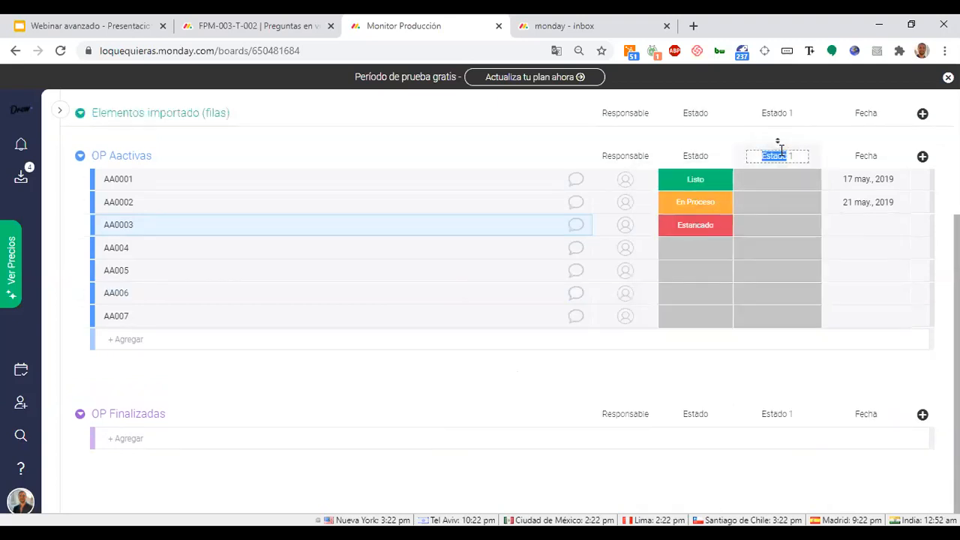
{"action": "type", "text": "Frioridad"}
{"action": "key", "text": "Return"}
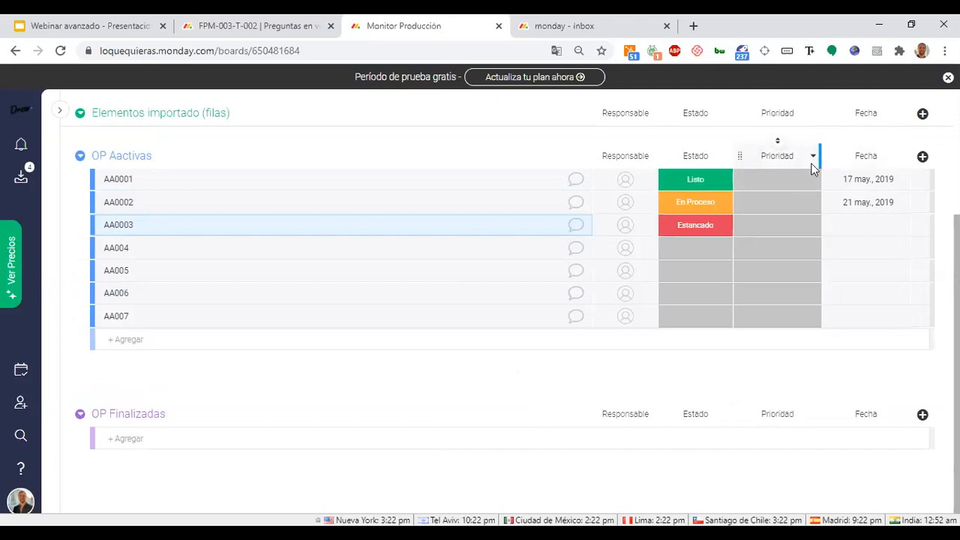
Edit the Prioridad column's labels and delete the default ones: Listo, Pausado, Detenido, en Revisión, Postergado and En Proceso.
{"action": "left_click", "coordinate": [787, 181]}
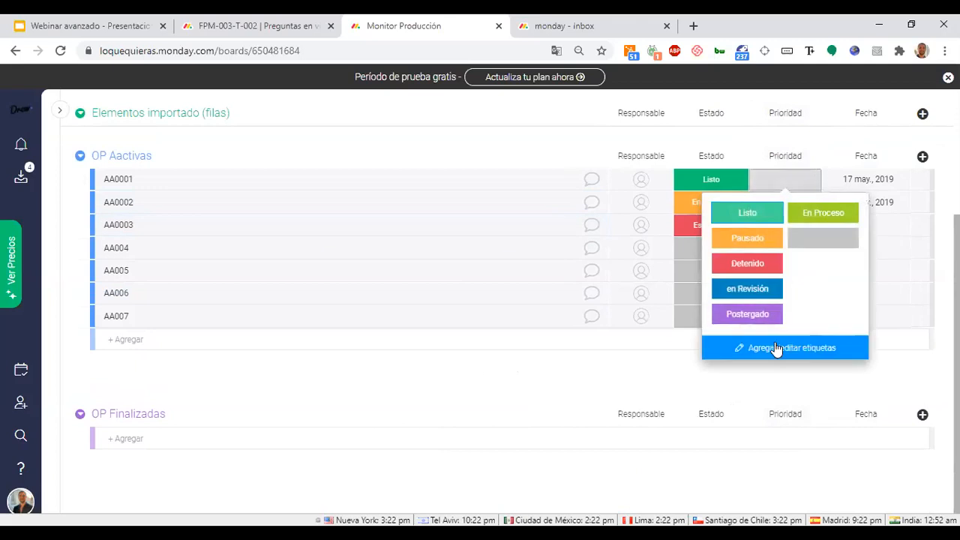
{"action": "left_click", "coordinate": [777, 348]}
{"action": "left_click", "coordinate": [784, 191]}
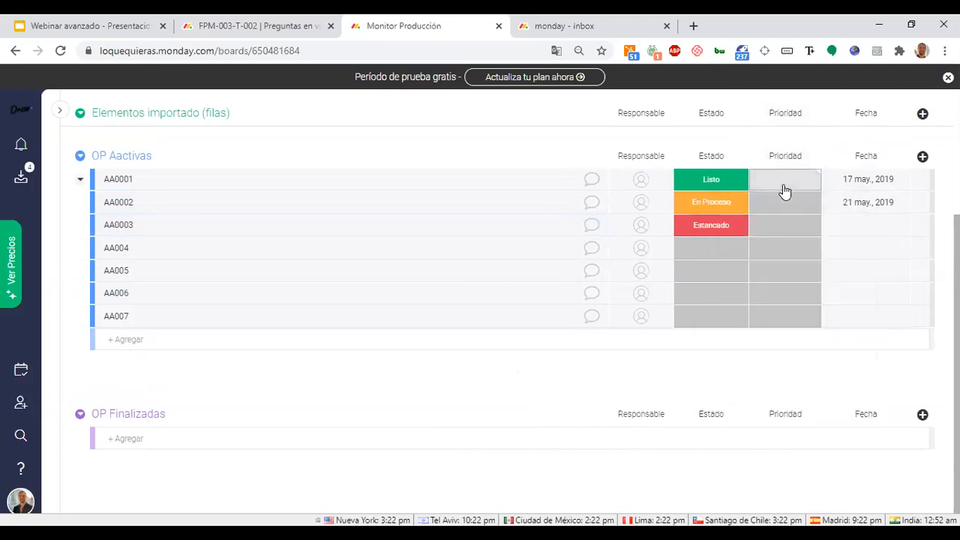
{"action": "left_click", "coordinate": [784, 180]}
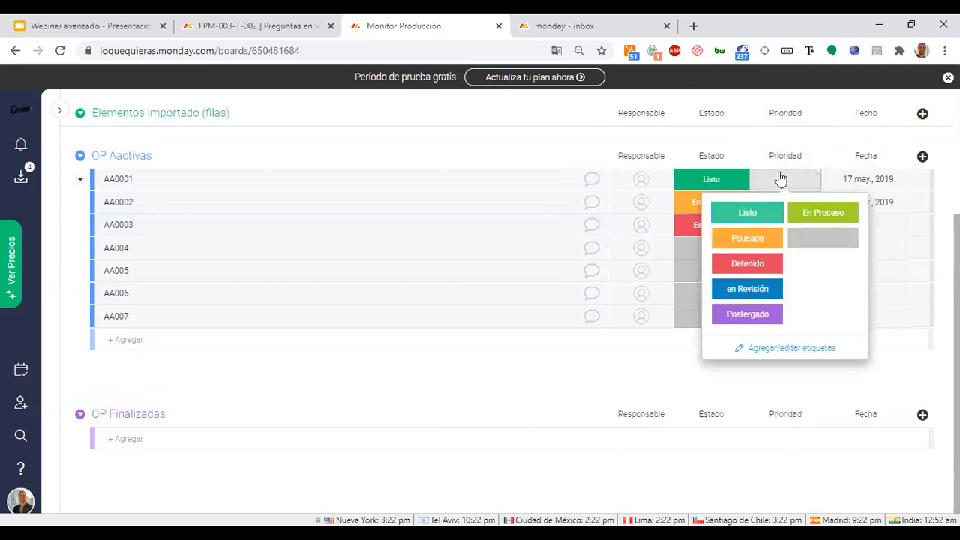
{"action": "left_click", "coordinate": [772, 352]}
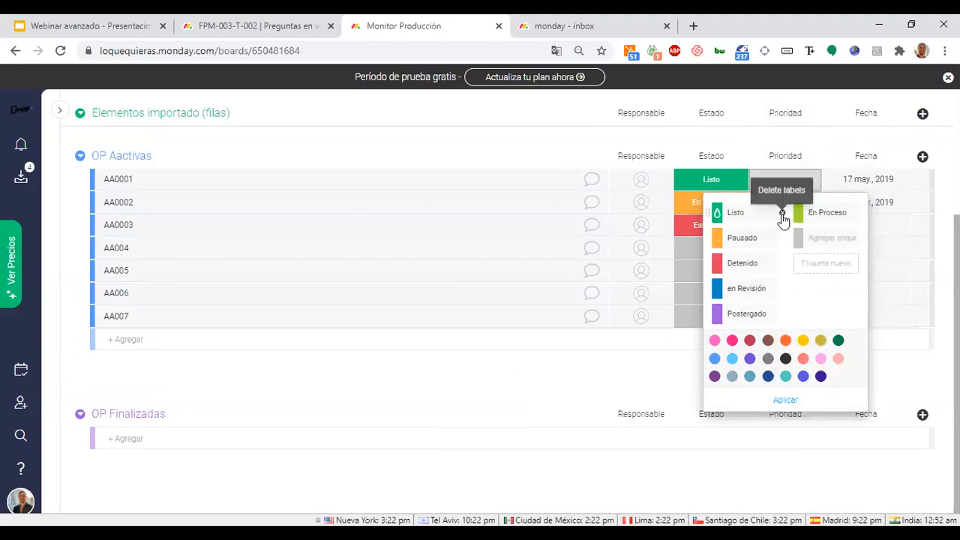
{"action": "left_click", "coordinate": [783, 214]}
{"action": "left_click", "coordinate": [784, 215]}
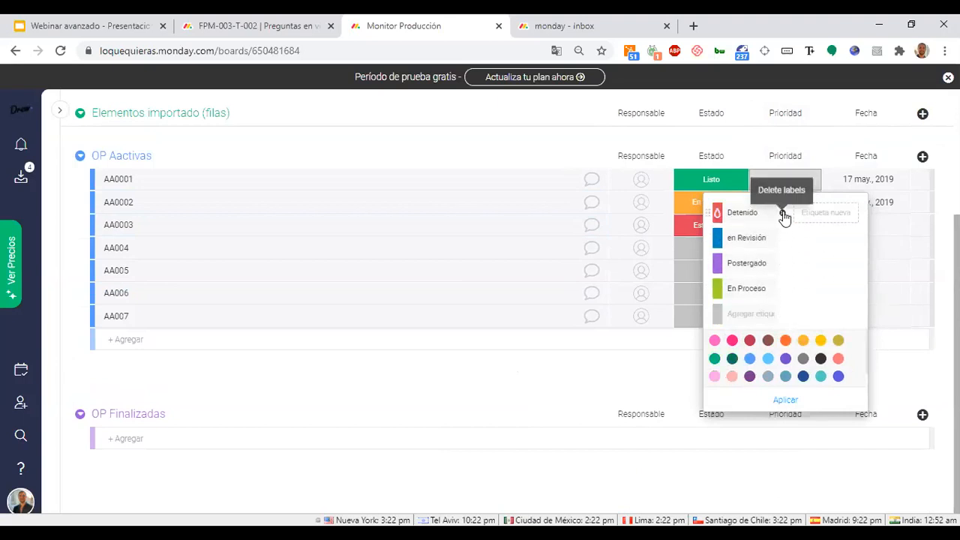
{"action": "left_click", "coordinate": [783, 215]}
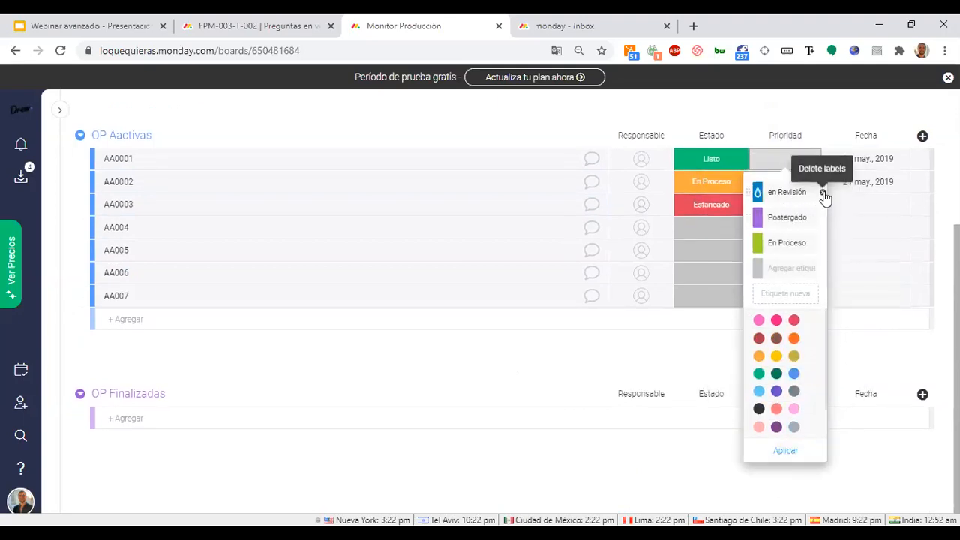
{"action": "left_click", "coordinate": [824, 195]}
{"action": "left_click", "coordinate": [825, 195]}
{"action": "left_click", "coordinate": [824, 194]}
Add four Prioridad labels: Alta in pink, Media in green, Baja in light blue and Crítico in dark purple.
{"action": "left_click", "coordinate": [777, 321]}
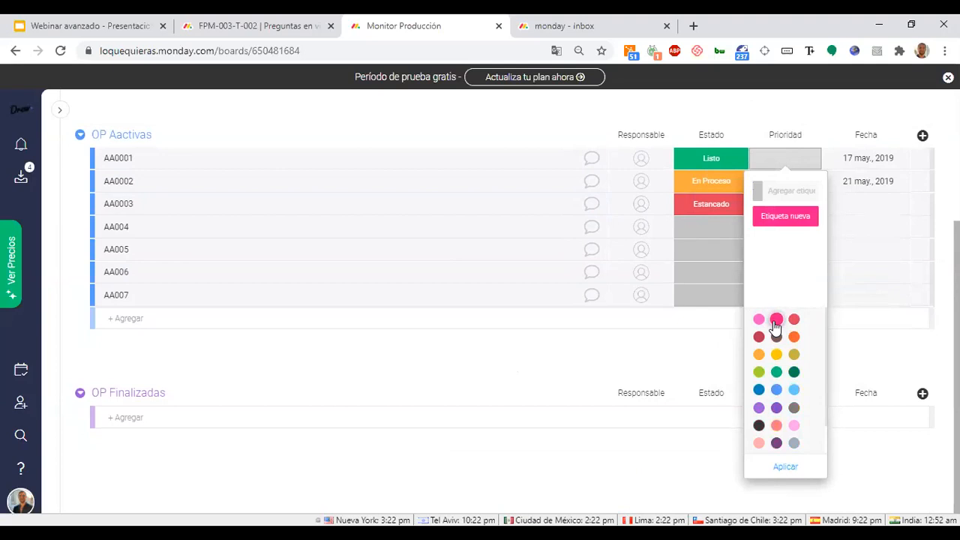
{"action": "left_click", "coordinate": [777, 322]}
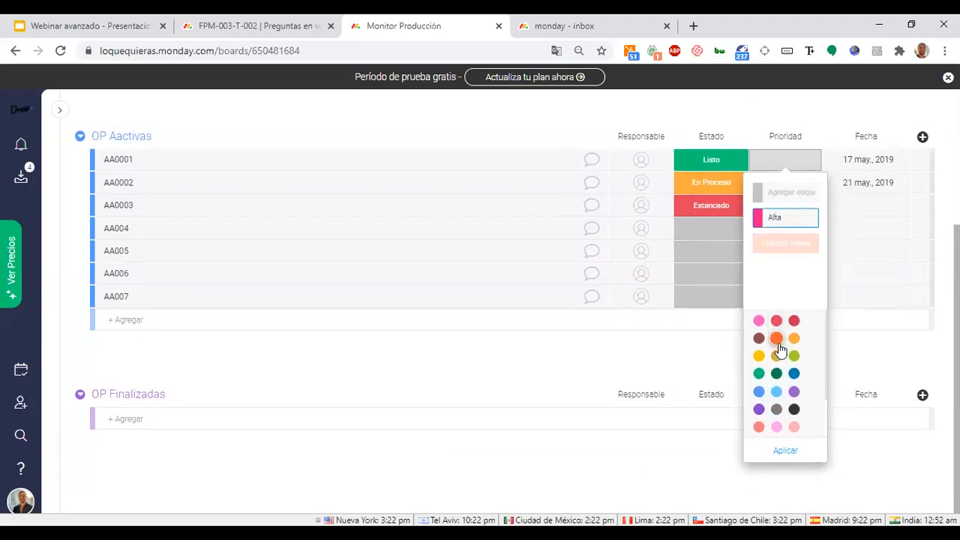
{"action": "left_click", "coordinate": [761, 375]}
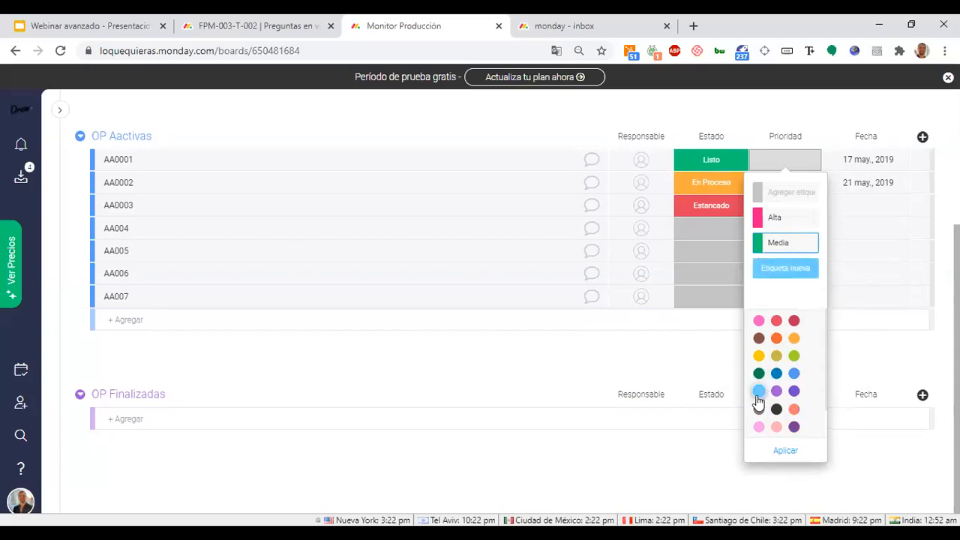
{"action": "left_click", "coordinate": [759, 392]}
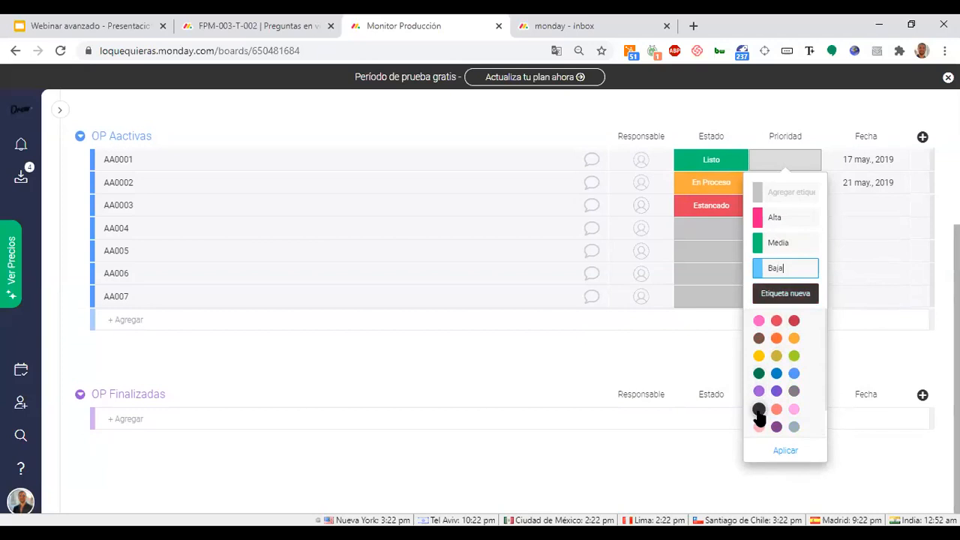
{"action": "left_click", "coordinate": [776, 427]}
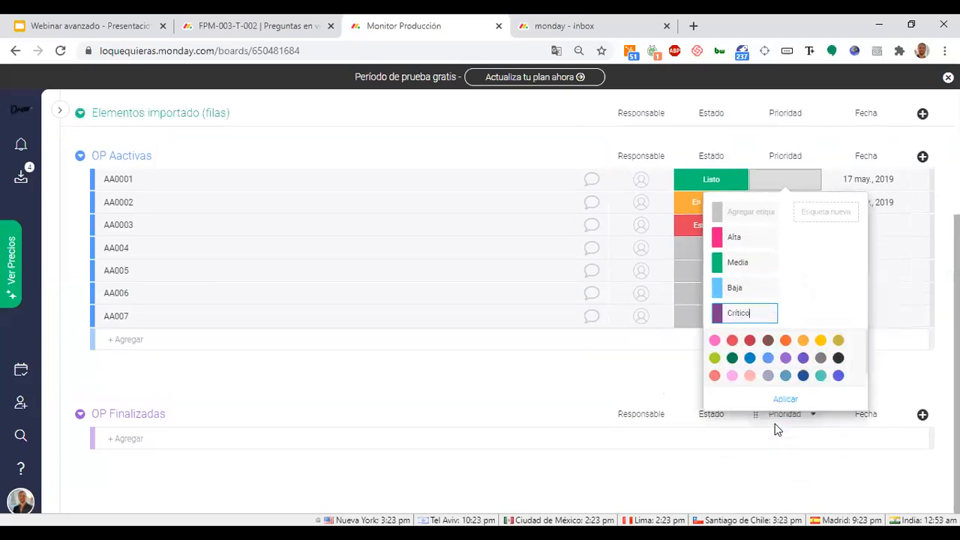
{"action": "key", "text": "Return"}
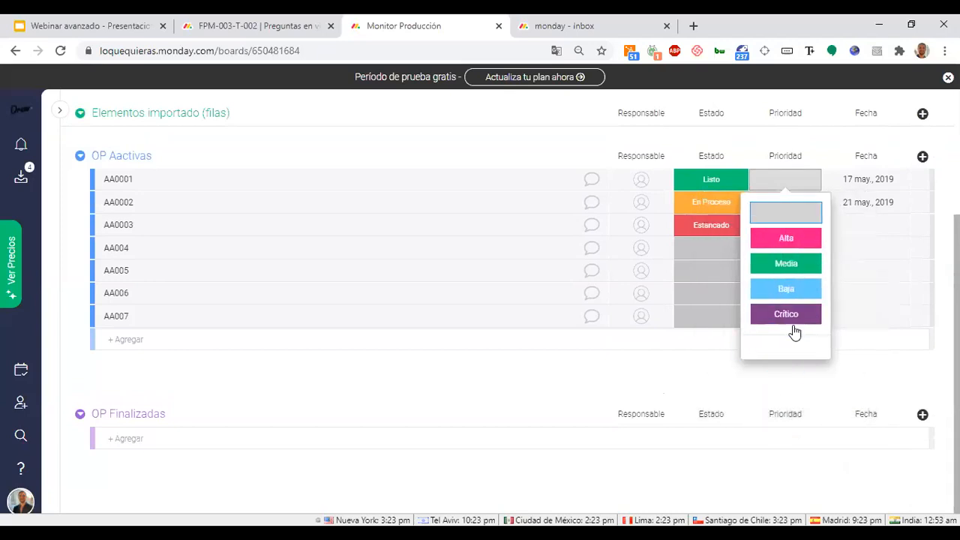
Move the blank grey Prioridad label below Crítico at the end of the label list.
{"action": "left_click", "coordinate": [786, 345]}
{"action": "left_click_drag", "start_coordinate": [713, 213], "coordinate": [729, 312]}
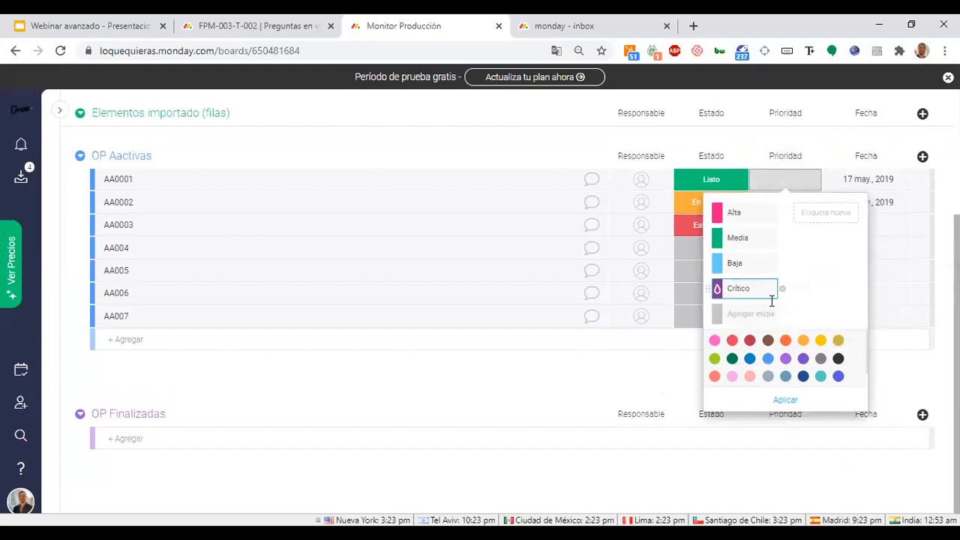
{"action": "left_click", "coordinate": [755, 405]}
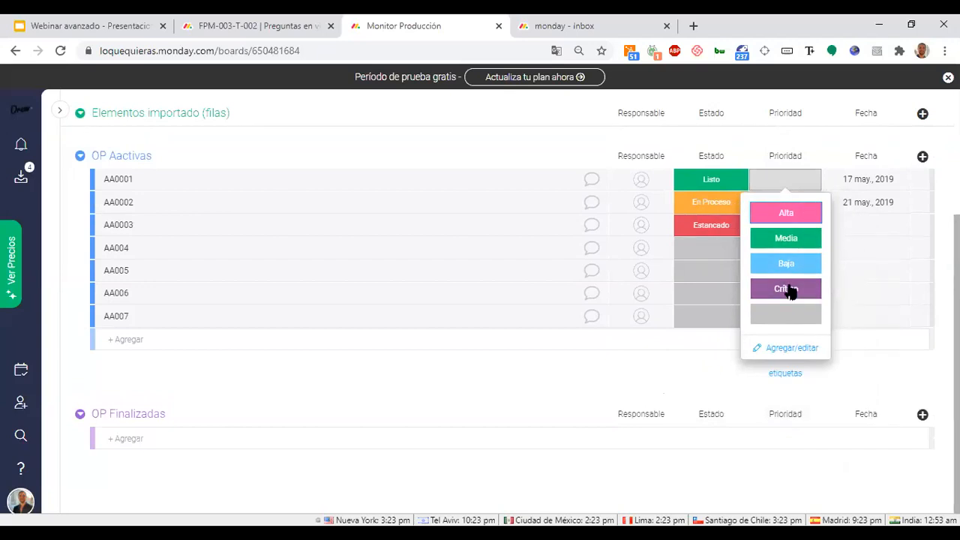
{"action": "scroll", "coordinate": [790, 293], "scroll_direction": "up", "scroll_amount": 1}
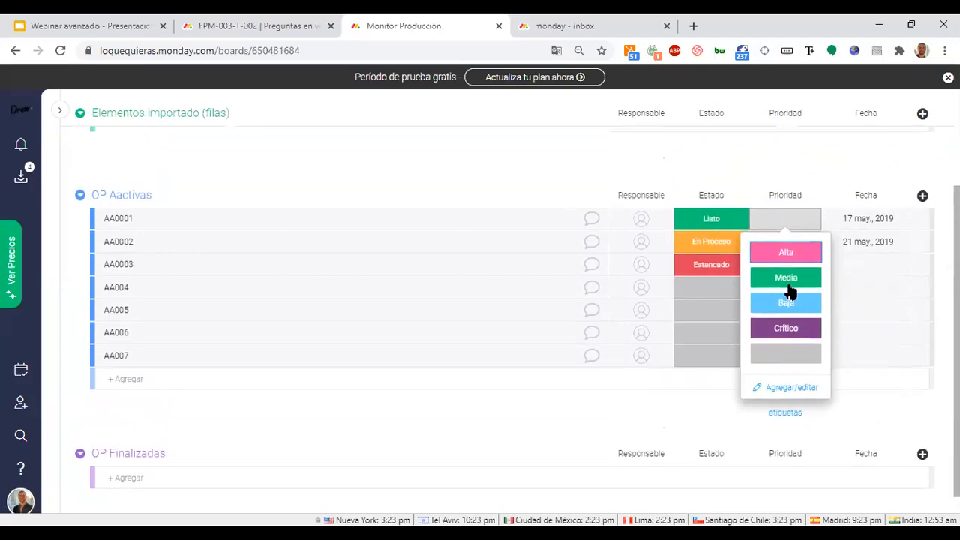
{"action": "left_click", "coordinate": [733, 184]}
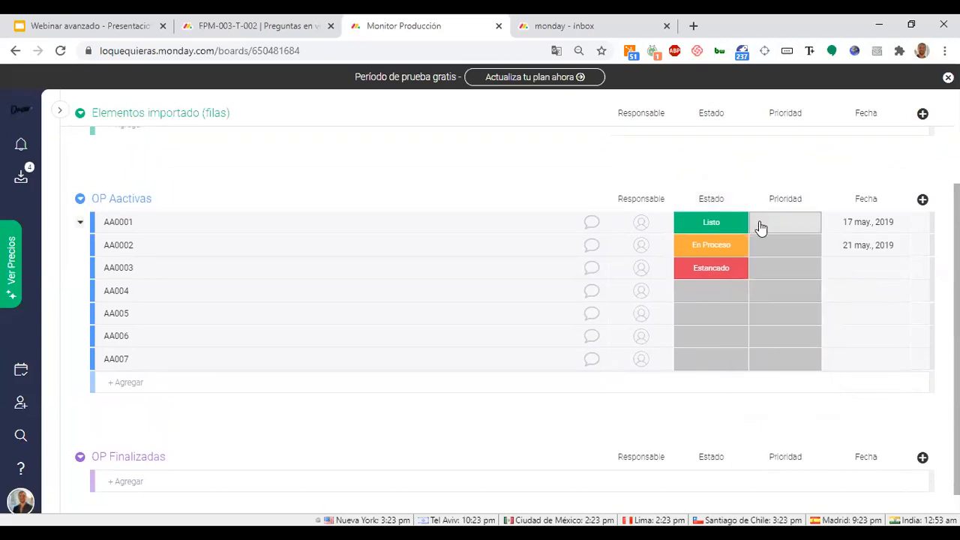
In the Estado labels, rename Listo as Terminada and add a black label named Cancelada.
{"action": "left_click", "coordinate": [713, 225]}
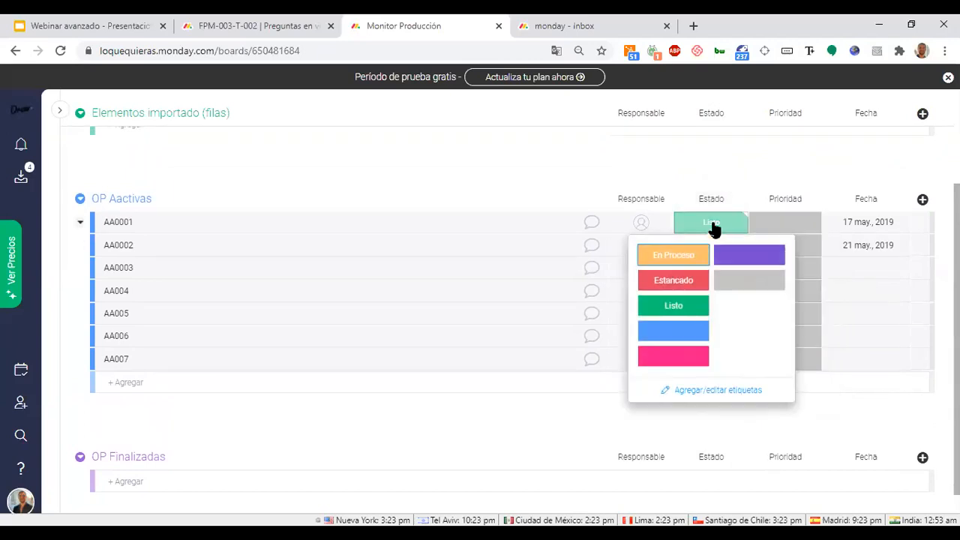
{"action": "left_click", "coordinate": [699, 390]}
{"action": "double_click", "coordinate": [675, 303]}
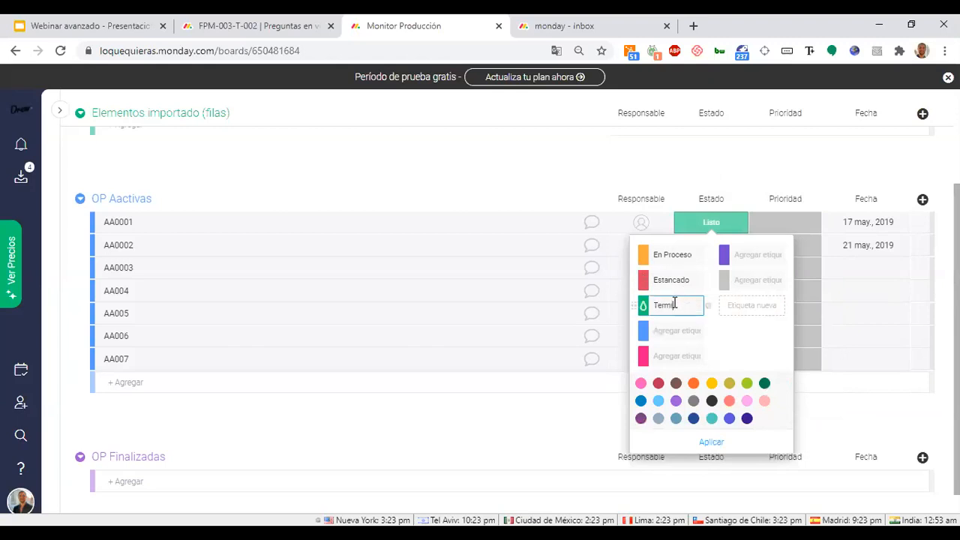
{"action": "left_click", "coordinate": [711, 402]}
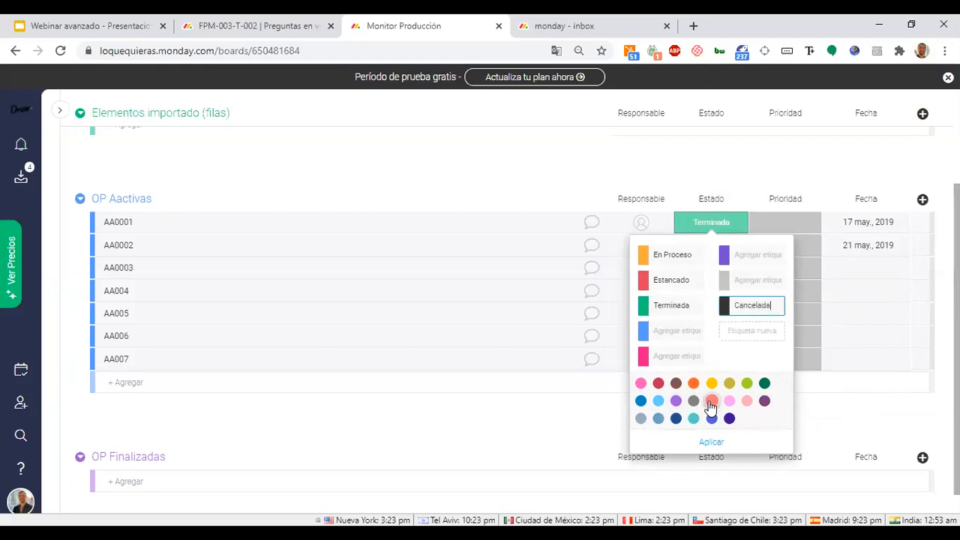
{"action": "left_click", "coordinate": [690, 257]}
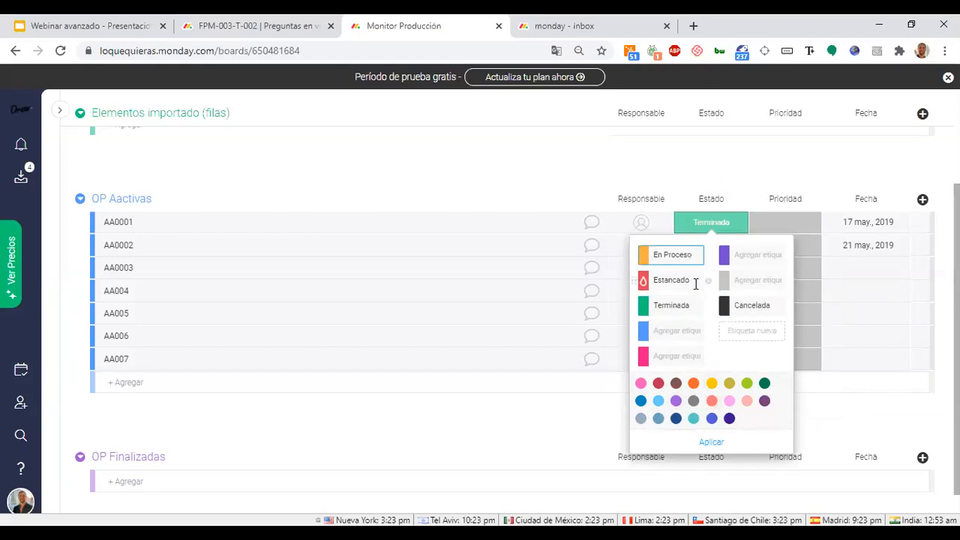
Delete the unnamed blue, pink and purple Estado labels and move Cancelada above the blank grey one.
{"action": "left_click", "coordinate": [725, 366]}
{"action": "left_click", "coordinate": [708, 331]}
{"action": "left_click", "coordinate": [708, 331]}
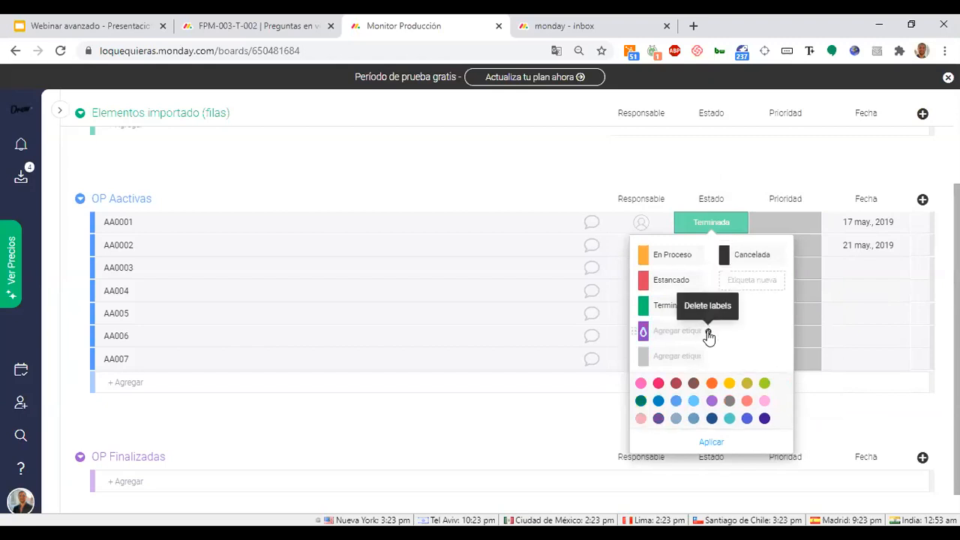
{"action": "left_click", "coordinate": [709, 331]}
{"action": "left_click_drag", "start_coordinate": [642, 356], "coordinate": [642, 330]}
{"action": "left_click", "coordinate": [694, 168]}
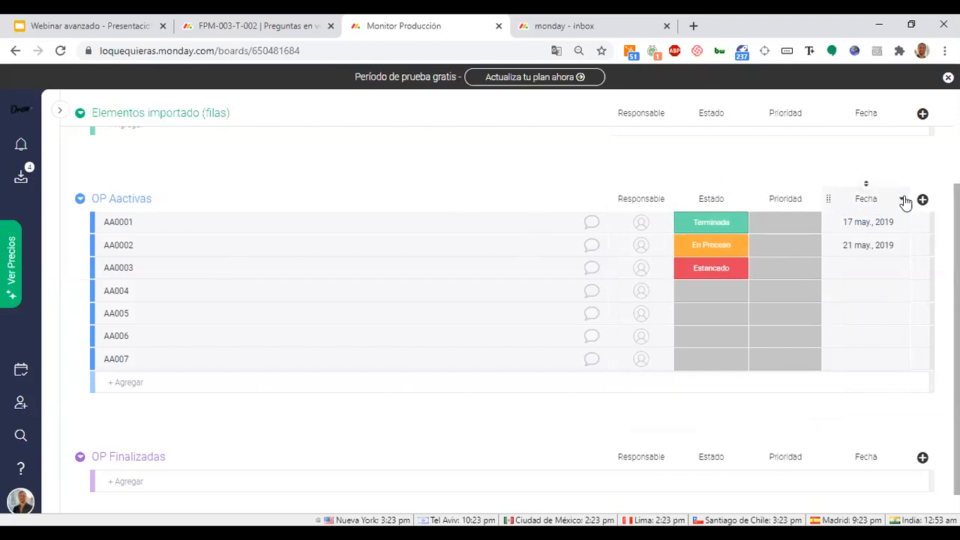
Rename the Fecha column as Fecha de producción.
{"action": "left_click", "coordinate": [874, 201]}
{"action": "left_click", "coordinate": [880, 197]}
{"action": "type", "text": "de producción"}
{"action": "key", "text": "Return"}
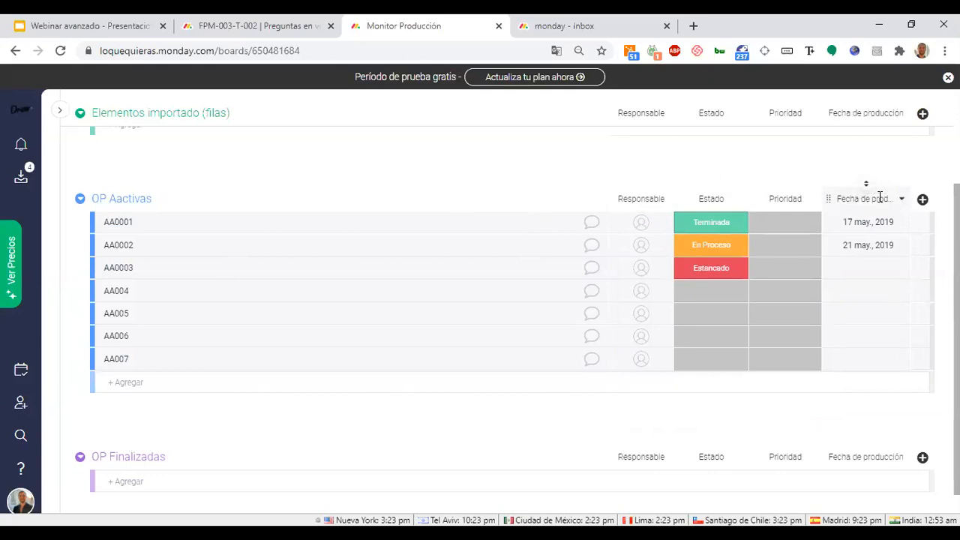
Add a new date column to the board and name it Fecha límite.
{"action": "left_click", "coordinate": [923, 199]}
{"action": "left_click", "coordinate": [862, 349]}
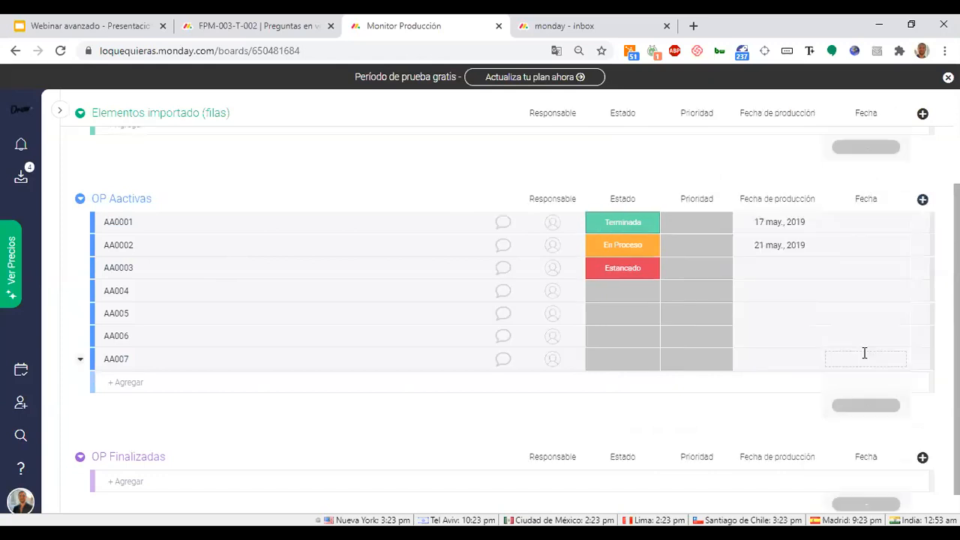
{"action": "type", "text": "límite"}
{"action": "key", "text": "Return"}
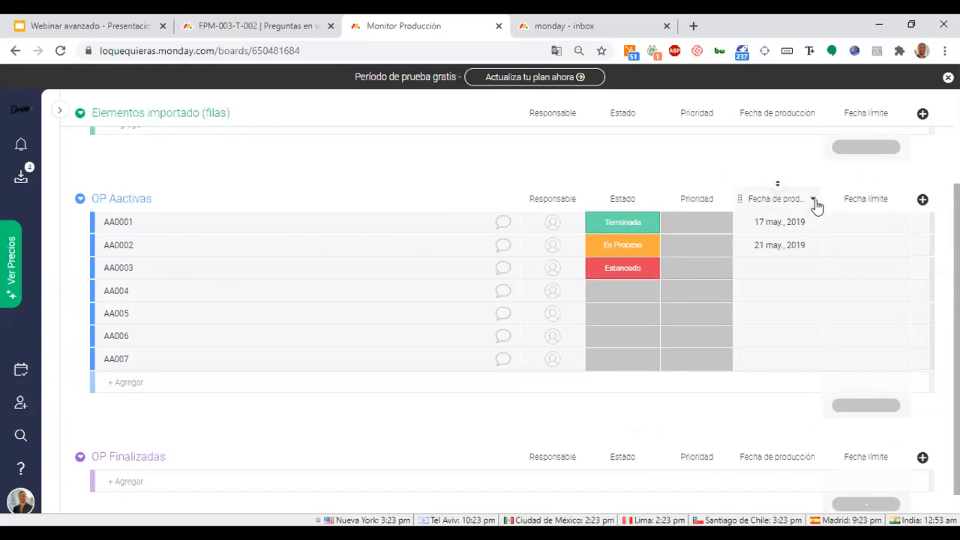
Delete the Fecha de producción column from the board.
{"action": "left_click", "coordinate": [814, 199]}
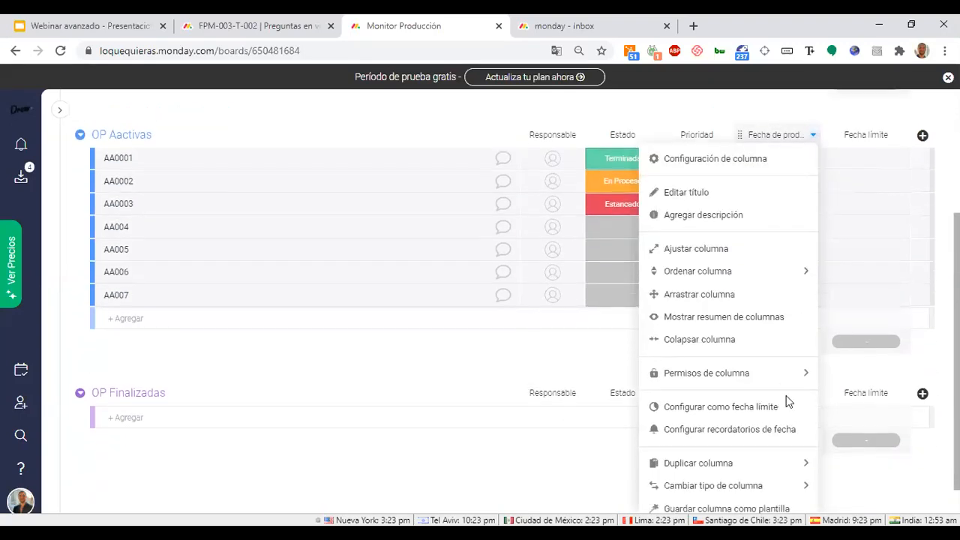
{"action": "scroll", "coordinate": [745, 397], "scroll_direction": "down", "scroll_amount": 1}
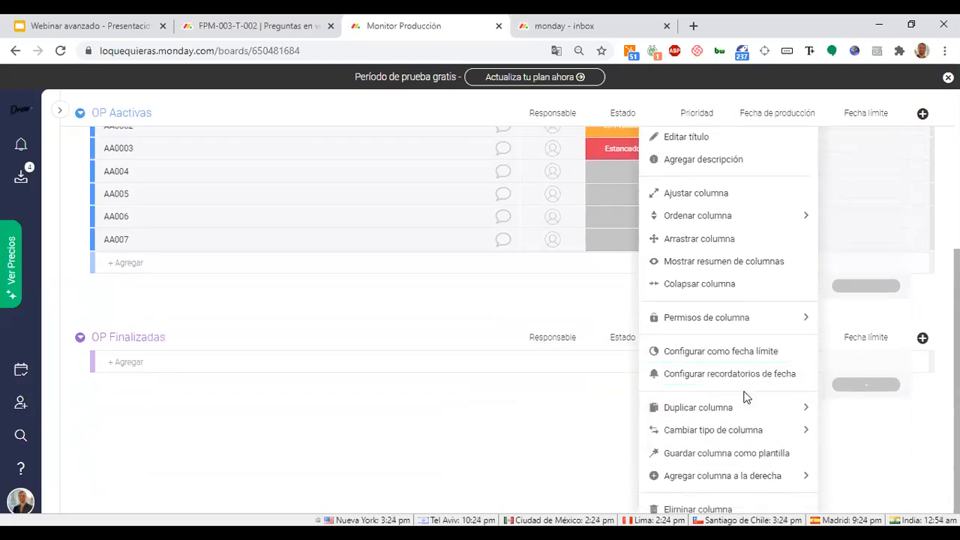
{"action": "left_click", "coordinate": [725, 506]}
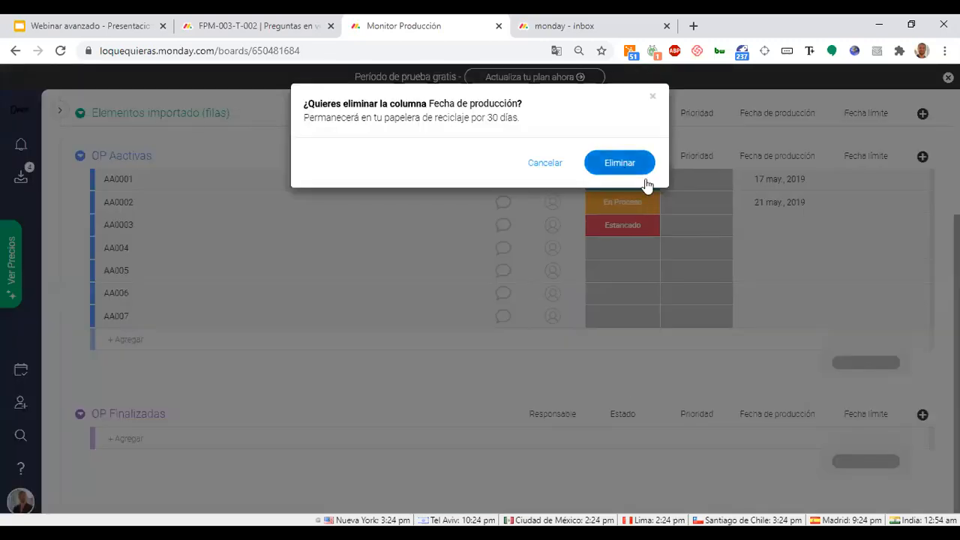
{"action": "left_click", "coordinate": [633, 180]}
Search the full column catalogue for "fecha" and add the Creación de registro column to the board.
{"action": "left_click", "coordinate": [922, 156]}
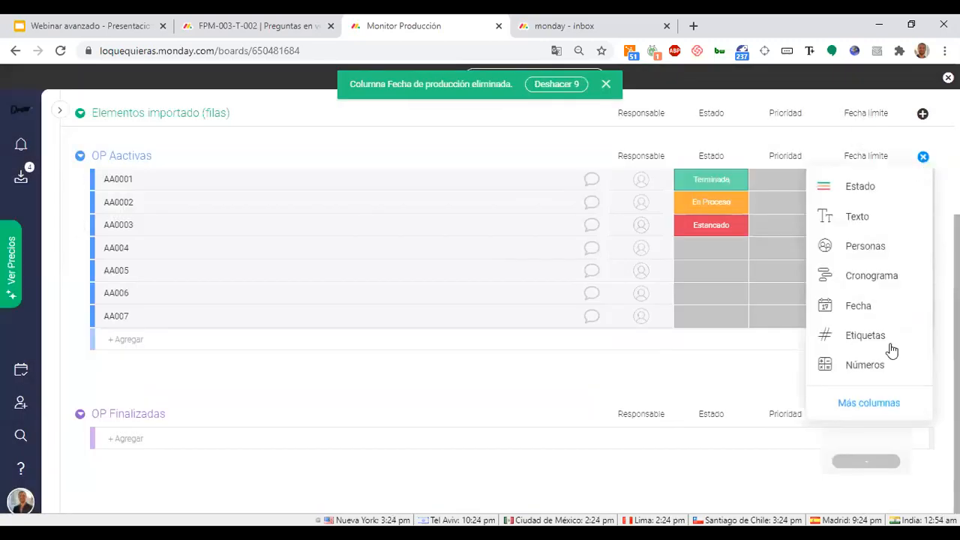
{"action": "left_click", "coordinate": [879, 402]}
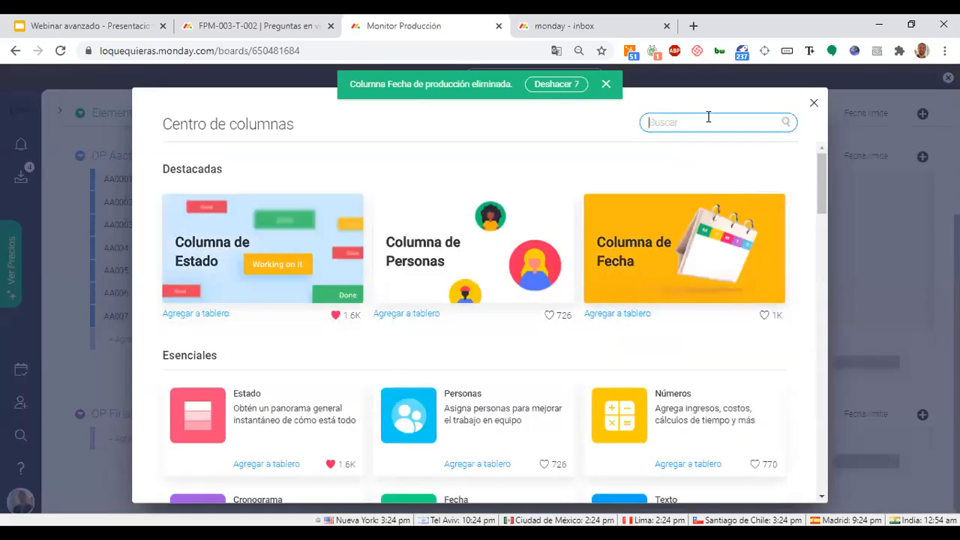
{"action": "type", "text": "fecha"}
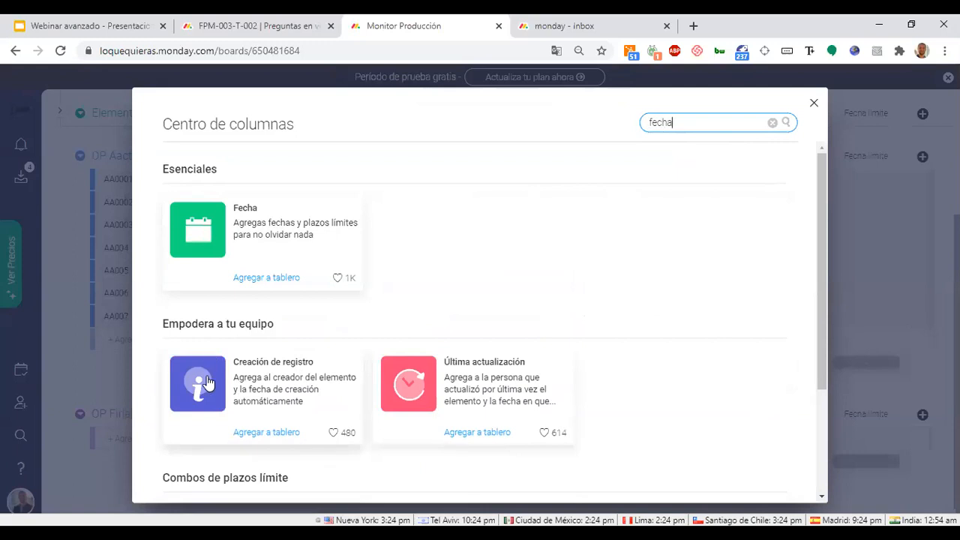
{"action": "left_click", "coordinate": [235, 397]}
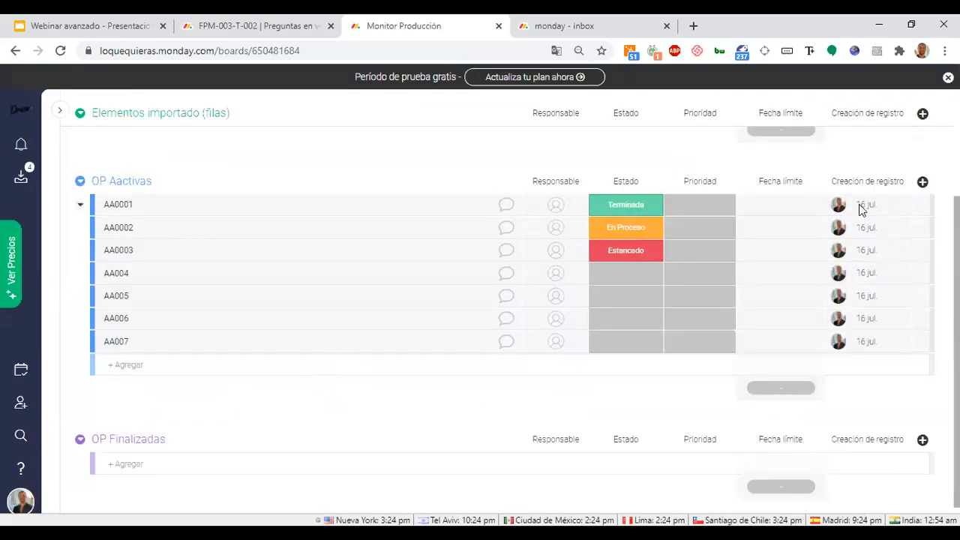
Rename the Fecha límite column as Fecha real producción.
{"action": "mouse_move", "coordinate": [839, 282]}
{"action": "left_click", "coordinate": [816, 181]}
{"action": "scroll", "coordinate": [784, 266], "scroll_direction": "down", "scroll_amount": 1}
{"action": "scroll", "coordinate": [765, 272], "scroll_direction": "up", "scroll_amount": 2}
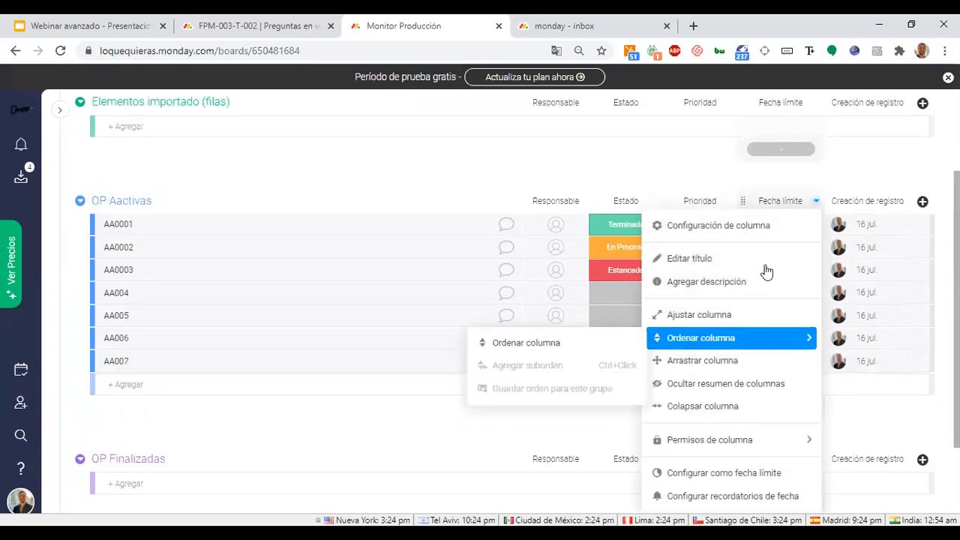
{"action": "left_click", "coordinate": [785, 201]}
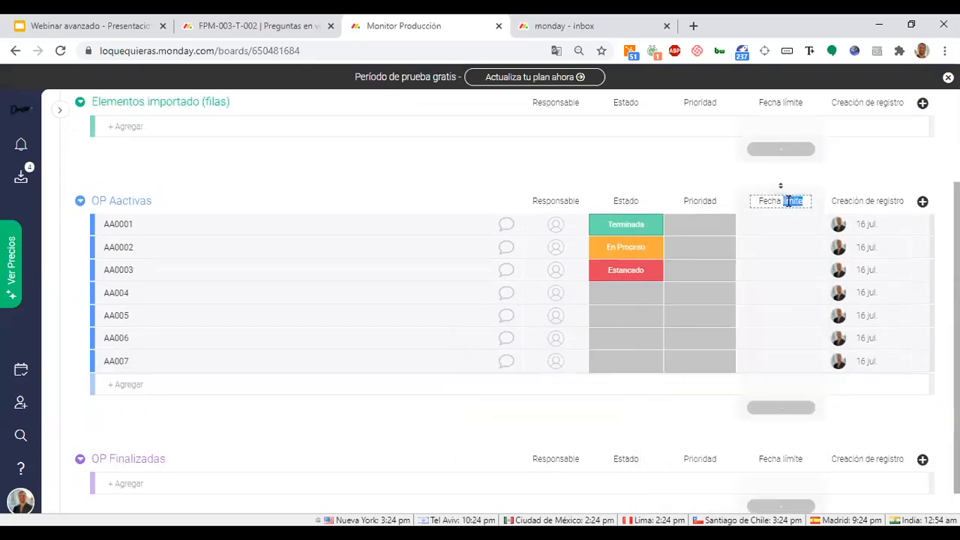
{"action": "type", "text": "deal producción"}
{"action": "key", "text": "Return"}
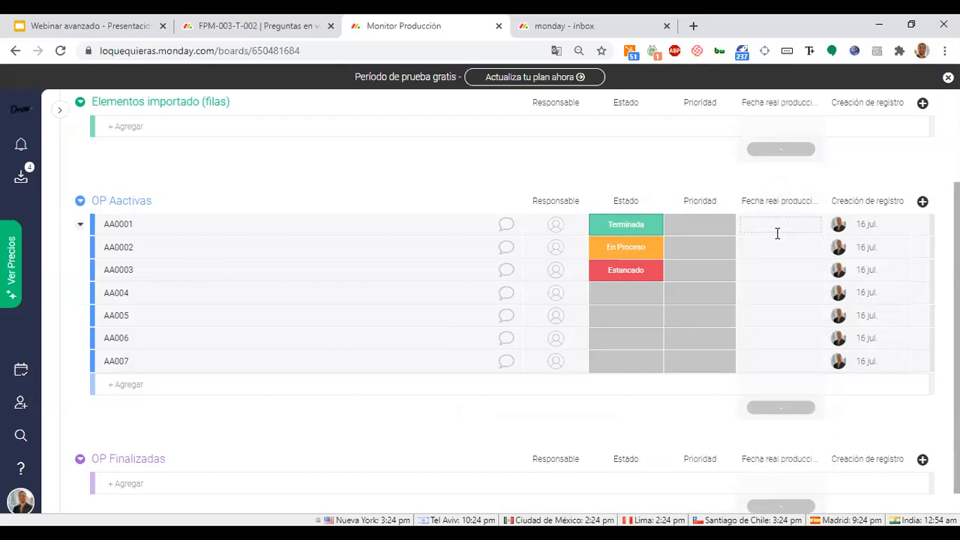
Select orders AA0001 to AA007 in OP Aactivas and set their Fecha real producción to 16 July 2020.
{"action": "left_click", "coordinate": [100, 225]}
{"action": "left_click", "coordinate": [100, 361], "text": "shift"}
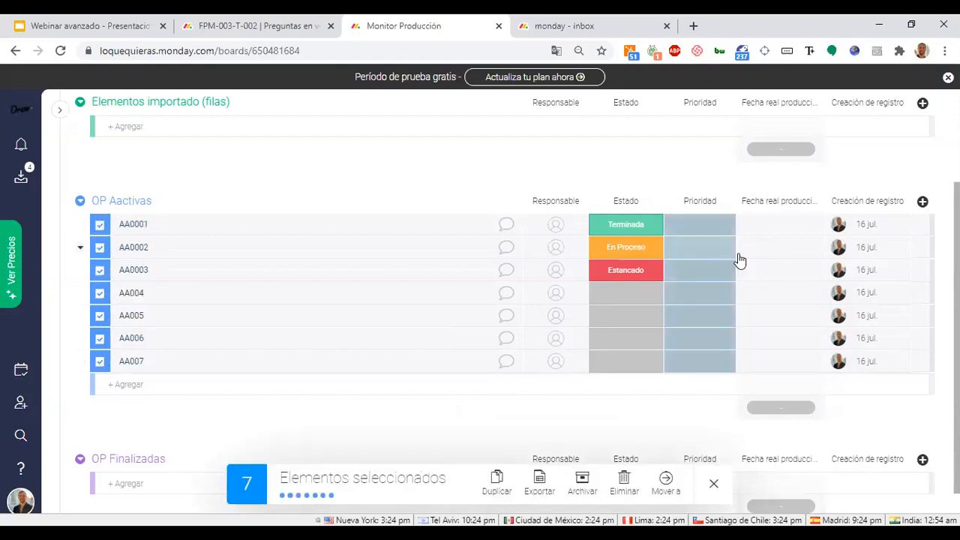
{"action": "left_click", "coordinate": [774, 276]}
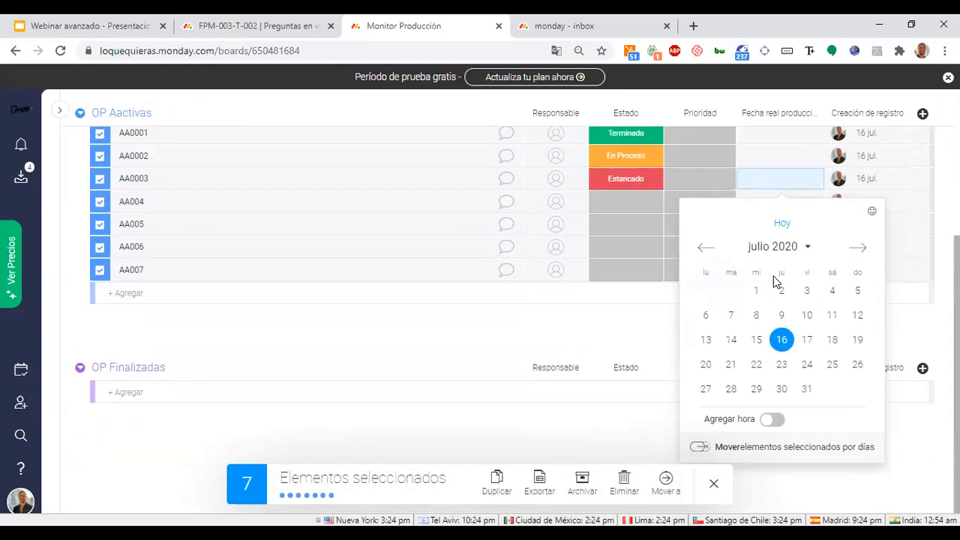
{"action": "left_click", "coordinate": [782, 340]}
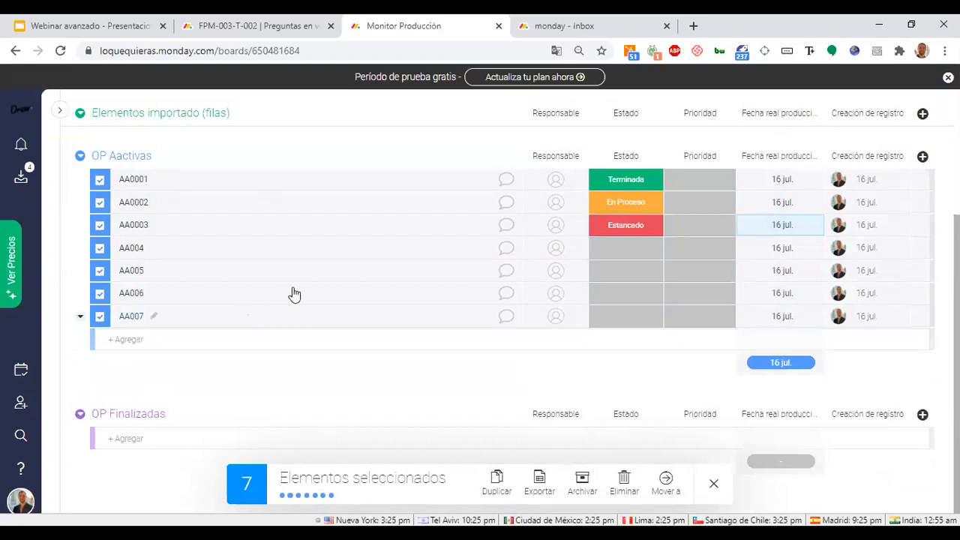
Assign two team members as Responsable for all seven selected production orders.
{"action": "left_click", "coordinate": [557, 181]}
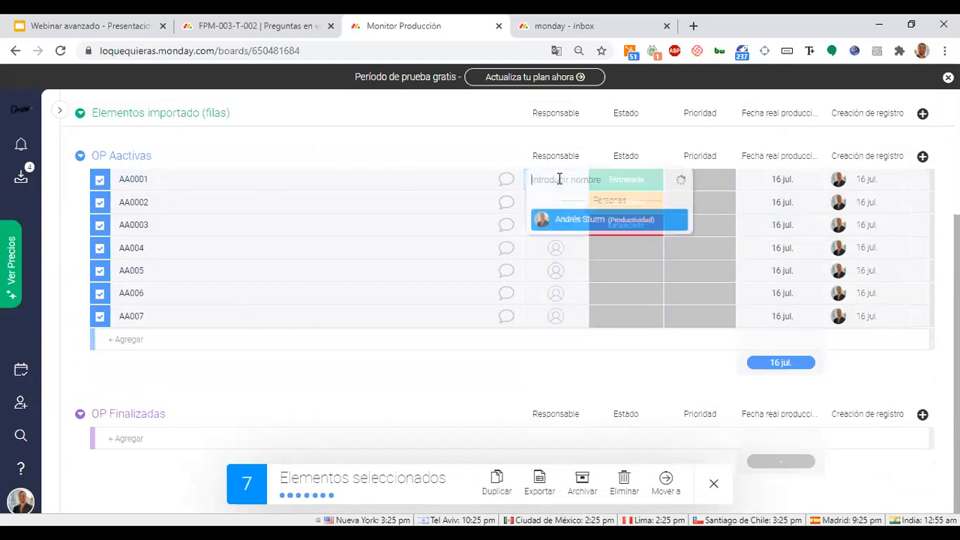
{"action": "left_click", "coordinate": [580, 225]}
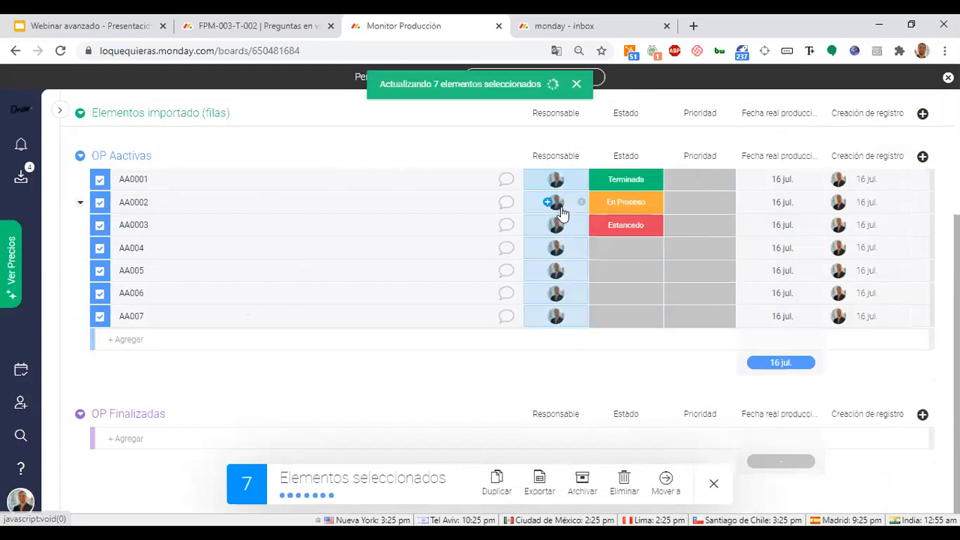
{"action": "type", "text": "shel"}
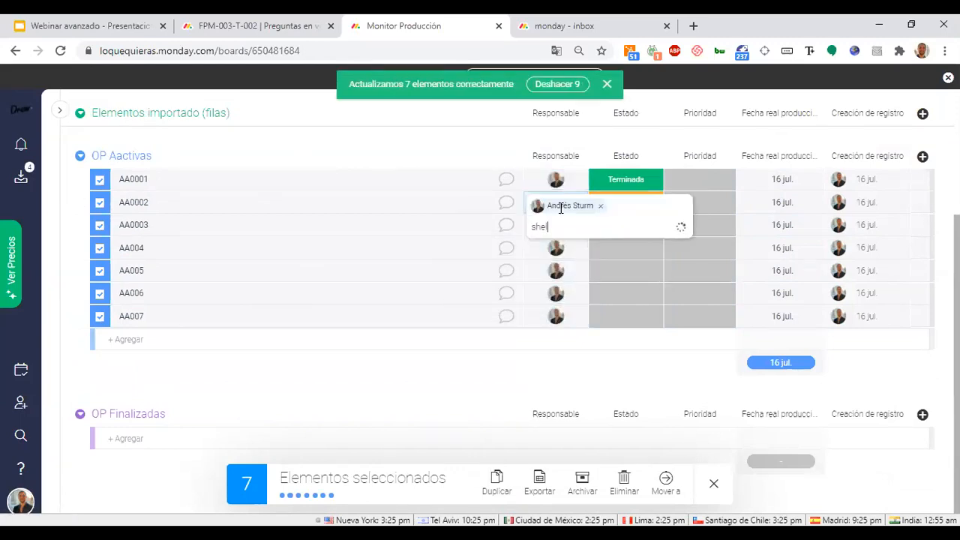
{"action": "left_click", "coordinate": [578, 269]}
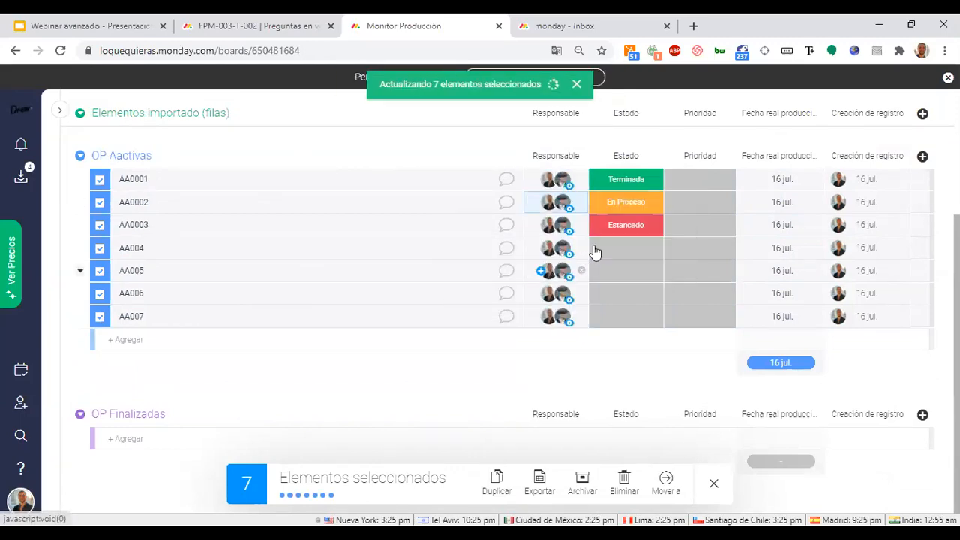
Set Estado to En Proceso and Prioridad to Alta for all seven selected orders.
{"action": "left_click", "coordinate": [632, 240]}
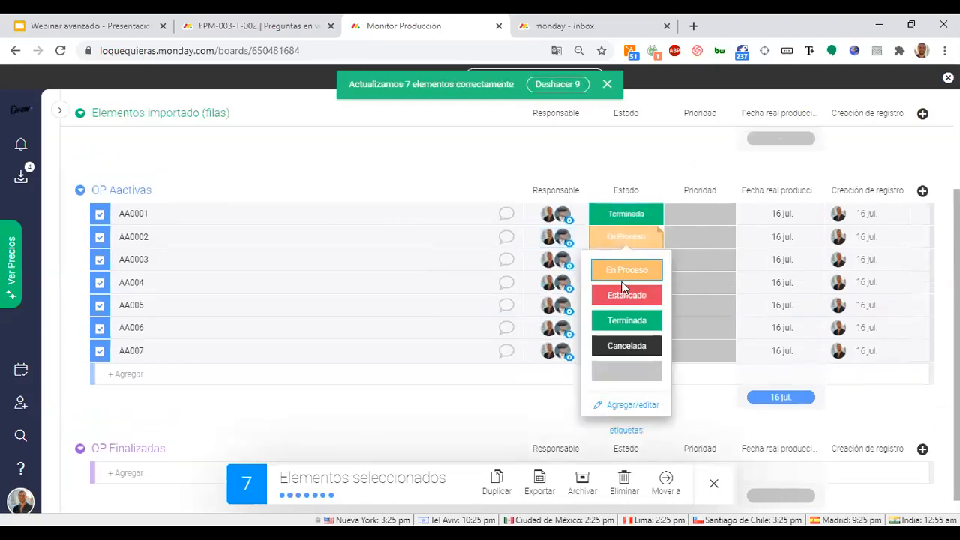
{"action": "left_click", "coordinate": [622, 276]}
{"action": "left_click", "coordinate": [698, 240]}
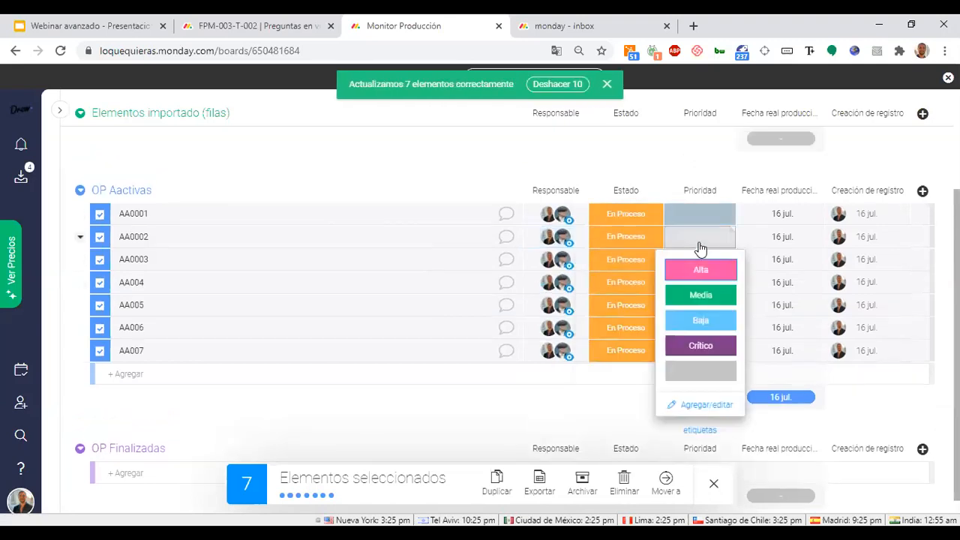
{"action": "left_click", "coordinate": [697, 273]}
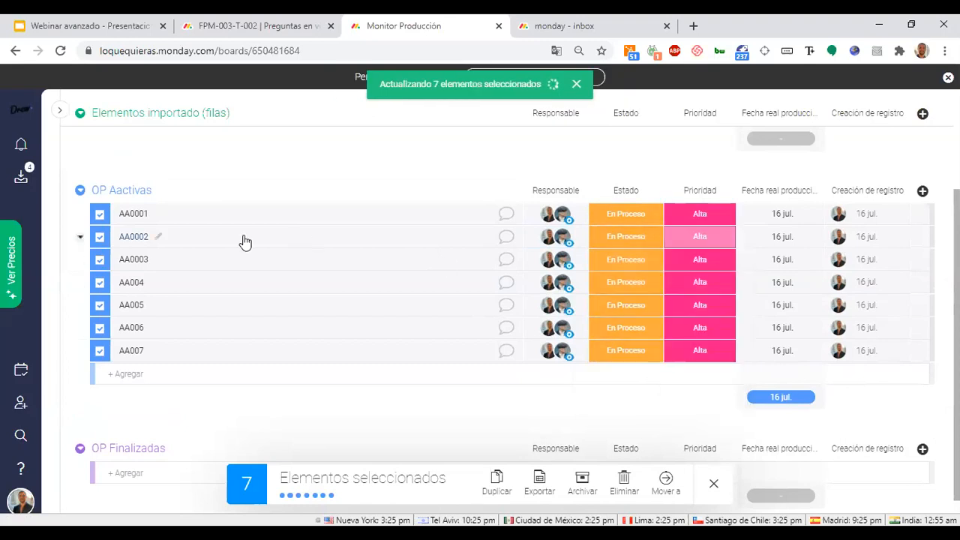
Remove AA0001, AA0002 and AA0003 from the selection and set Prioridad to Media for orders AA004 to AA007.
{"action": "left_click", "coordinate": [99, 216]}
{"action": "left_click", "coordinate": [100, 236]}
{"action": "left_click", "coordinate": [100, 258]}
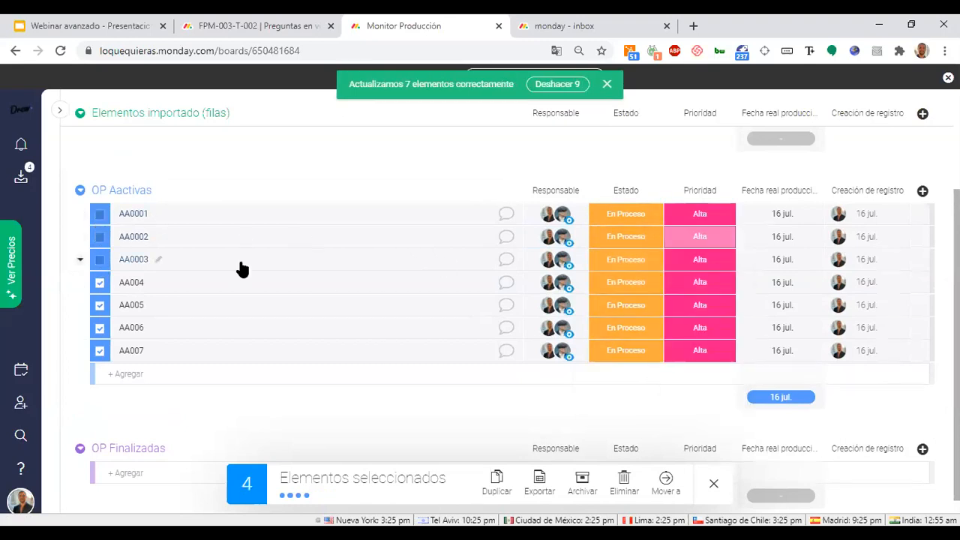
{"action": "left_click", "coordinate": [702, 328]}
{"action": "left_click", "coordinate": [698, 388]}
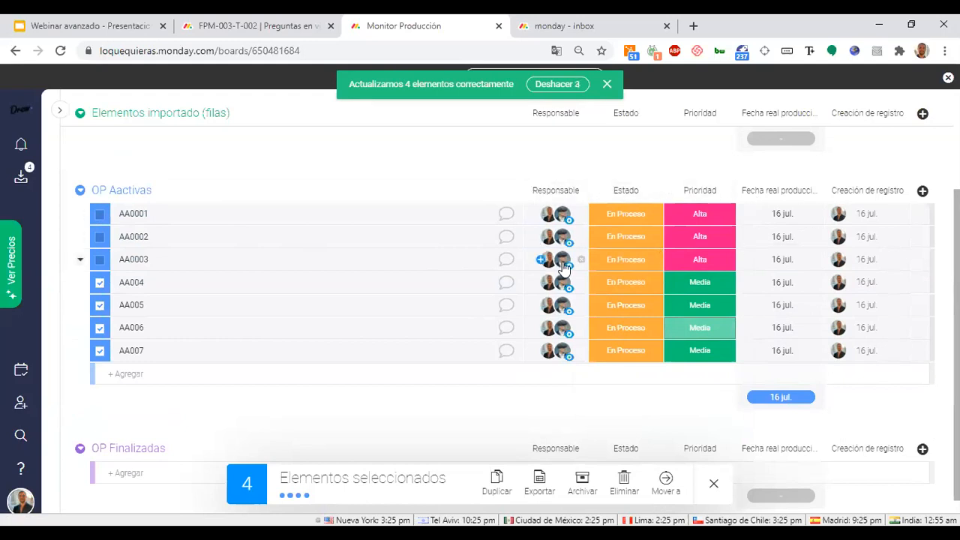
Add three new Estado columns after the Creación de registro column.
{"action": "scroll", "coordinate": [564, 267], "scroll_direction": "up", "scroll_amount": 1}
{"action": "scroll", "coordinate": [784, 251], "scroll_direction": "up", "scroll_amount": 1}
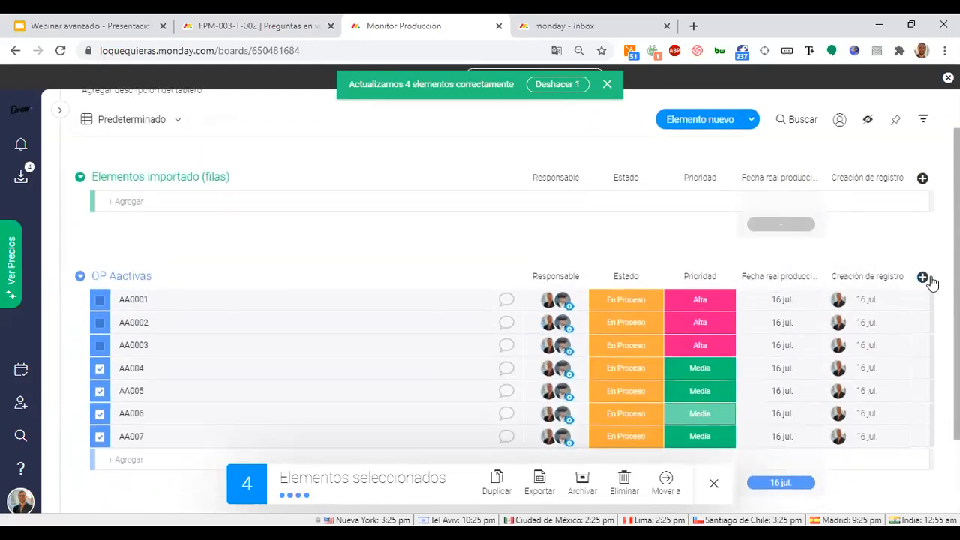
{"action": "left_click", "coordinate": [924, 278]}
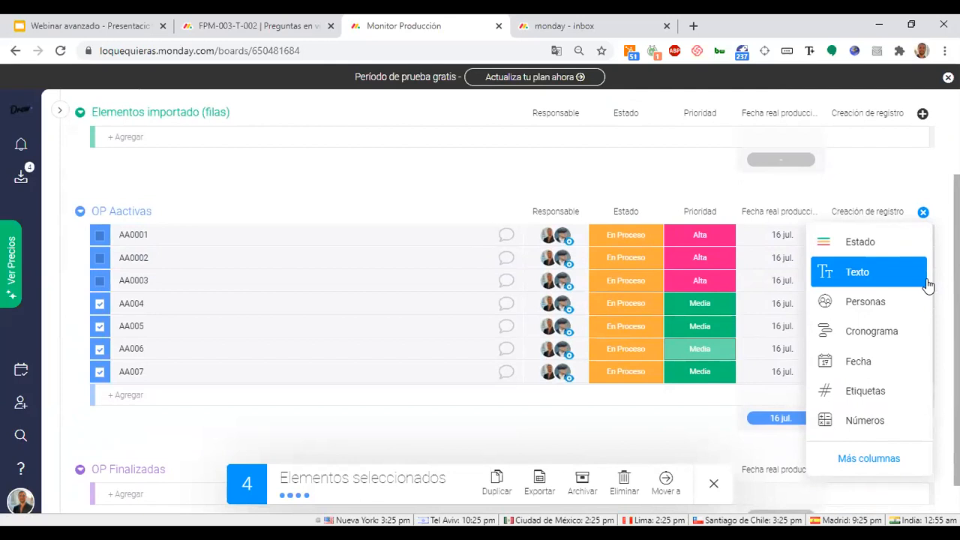
{"action": "left_click", "coordinate": [904, 240]}
{"action": "left_click", "coordinate": [923, 212]}
{"action": "double_click", "coordinate": [909, 241]}
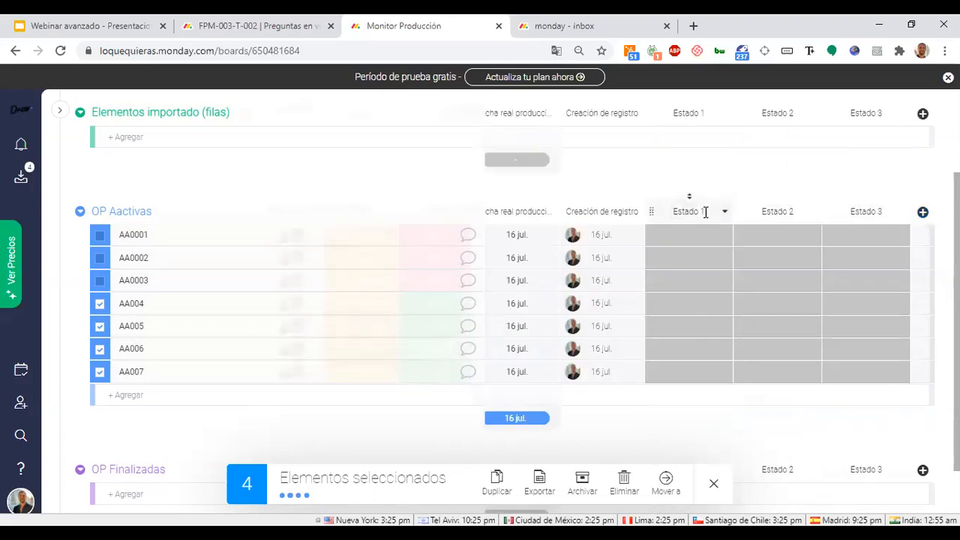
Rename the three new status columns as Fase 1, Fase 2 and Fase 3.
{"action": "double_click", "coordinate": [704, 212]}
{"action": "key", "text": "ctrl+a"}
{"action": "type", "text": "F1"}
{"action": "key", "text": "Return"}
{"action": "left_click", "coordinate": [762, 215]}
{"action": "left_click", "coordinate": [765, 214]}
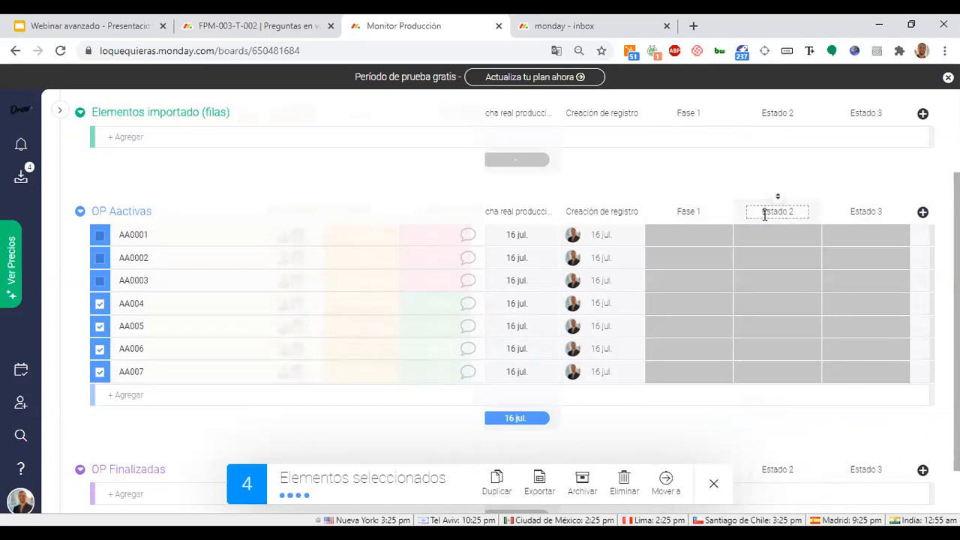
{"action": "double_click", "coordinate": [770, 215]}
{"action": "type", "text": "Fase"}
{"action": "key", "text": "Return"}
{"action": "left_click", "coordinate": [863, 213]}
{"action": "double_click", "coordinate": [856, 214]}
{"action": "type", "text": "Fase"}
{"action": "key", "text": "Return"}
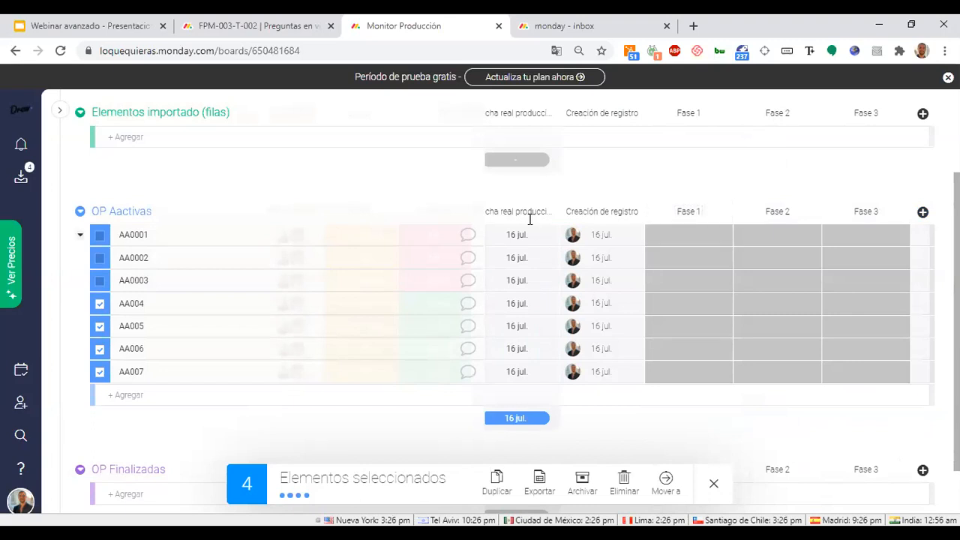
Narrow the item name column to make room for the other columns and clear the item selection.
{"action": "left_click_drag", "start_coordinate": [483, 211], "coordinate": [324, 211]}
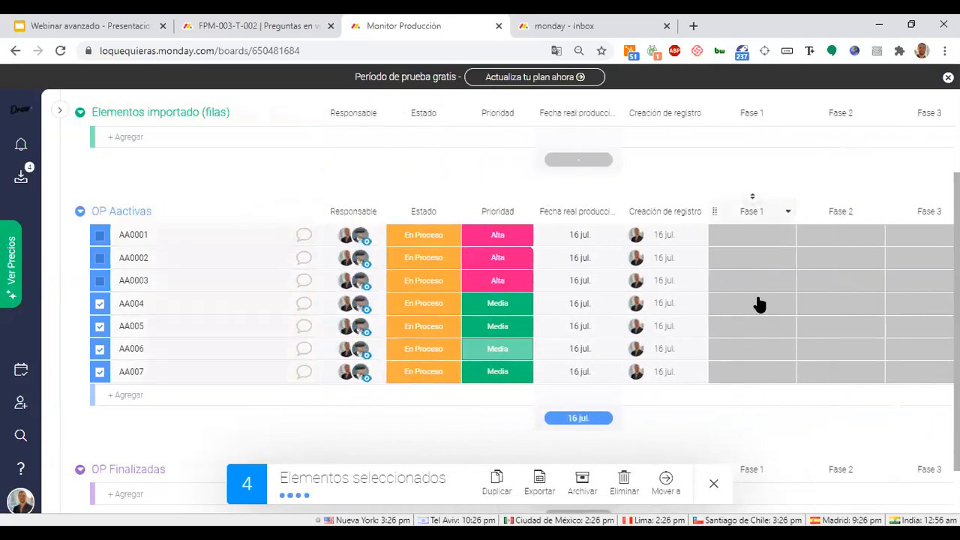
{"action": "scroll", "coordinate": [757, 310], "scroll_direction": "right", "scroll_amount": 1}
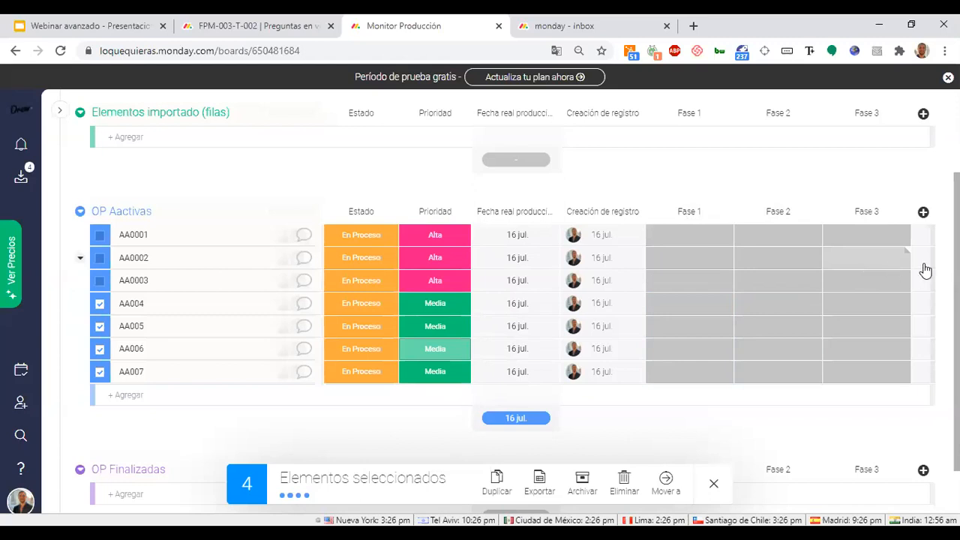
{"action": "scroll", "coordinate": [802, 259], "scroll_direction": "up", "scroll_amount": 1}
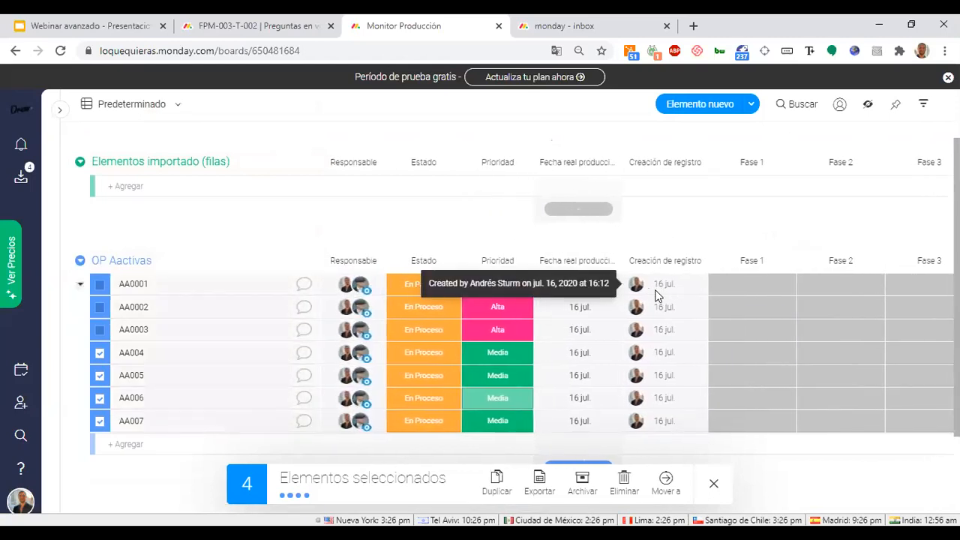
{"action": "left_click", "coordinate": [714, 484]}
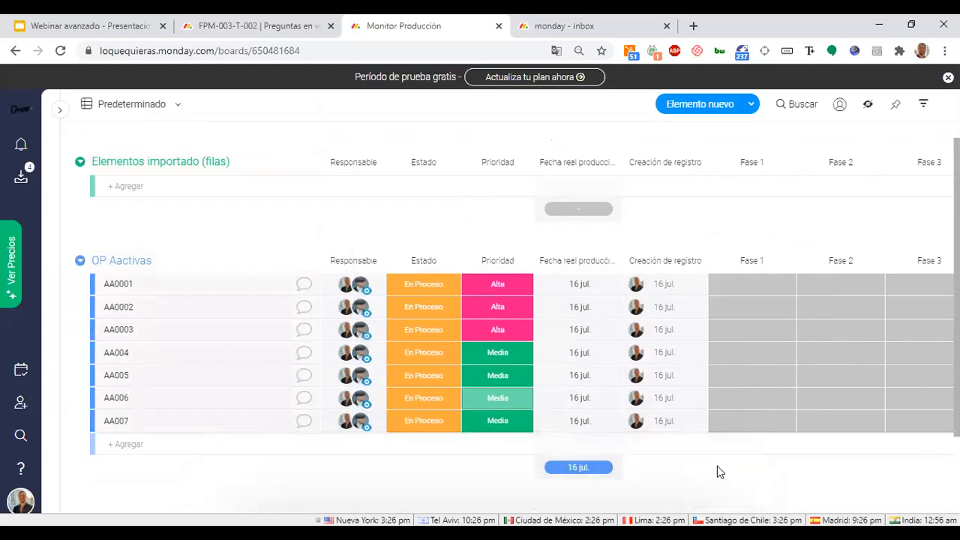
Set both Fase 1 and Fase 2 of order AA0001 to Listo.
{"action": "left_click", "coordinate": [754, 290]}
{"action": "left_click", "coordinate": [739, 318]}
{"action": "left_click", "coordinate": [812, 293]}
{"action": "left_click", "coordinate": [758, 319]}
Set Fase 1 of AA0002, AA0003 and AA004, and Fase 2 of AA0003, to Listo.
{"action": "scroll", "coordinate": [848, 338], "scroll_direction": "right", "scroll_amount": 1}
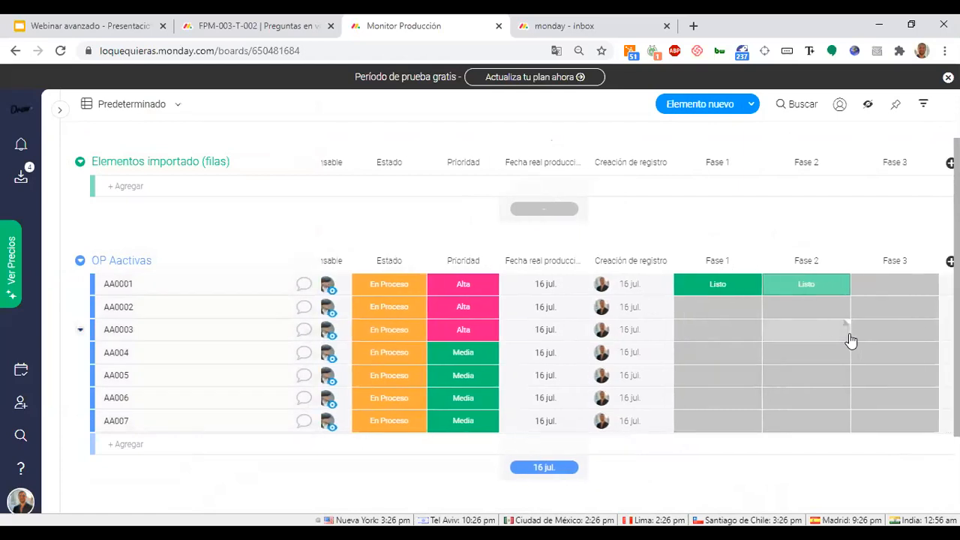
{"action": "left_click", "coordinate": [720, 314]}
{"action": "left_click", "coordinate": [707, 340]}
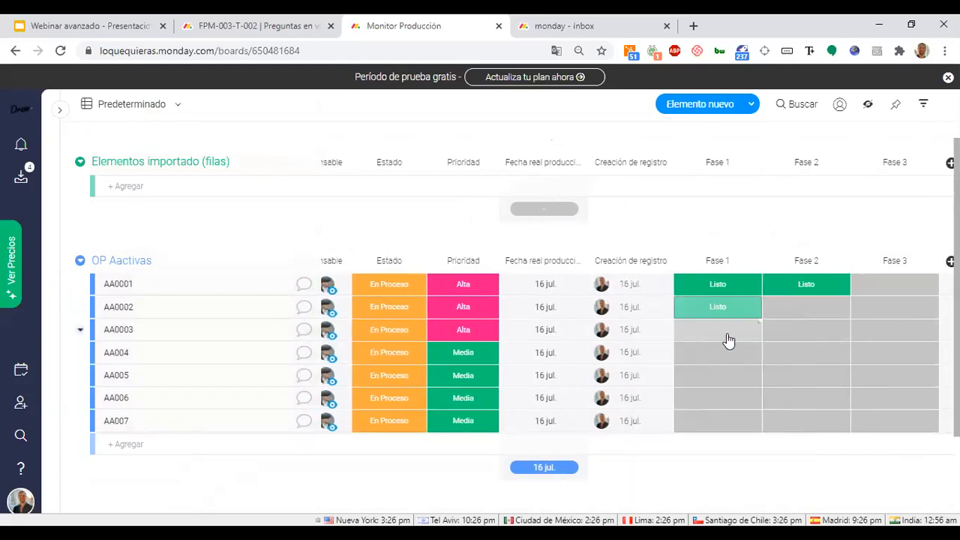
{"action": "left_click", "coordinate": [727, 336]}
{"action": "left_click", "coordinate": [704, 361]}
{"action": "left_click", "coordinate": [807, 347]}
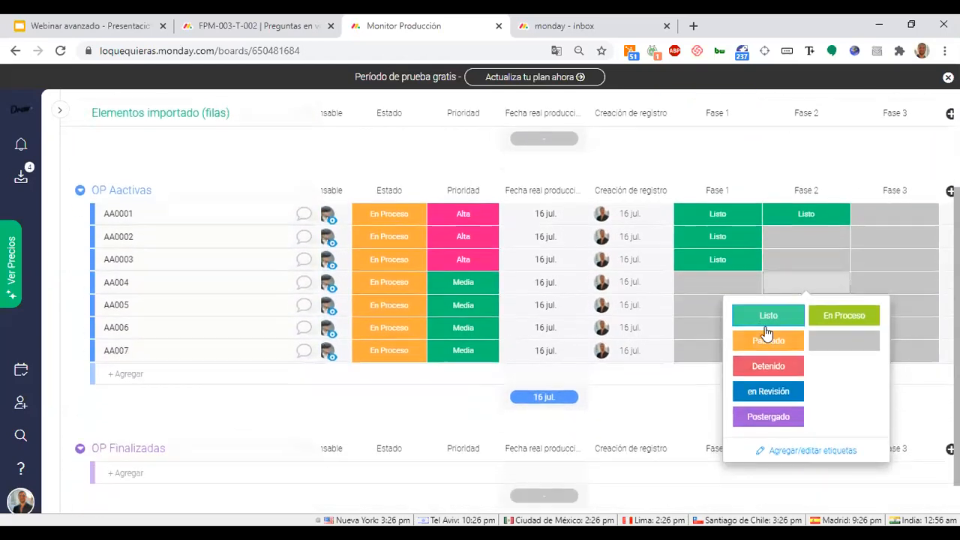
{"action": "left_click", "coordinate": [789, 263]}
{"action": "left_click", "coordinate": [776, 291]}
{"action": "left_click", "coordinate": [742, 285]}
{"action": "left_click", "coordinate": [699, 317]}
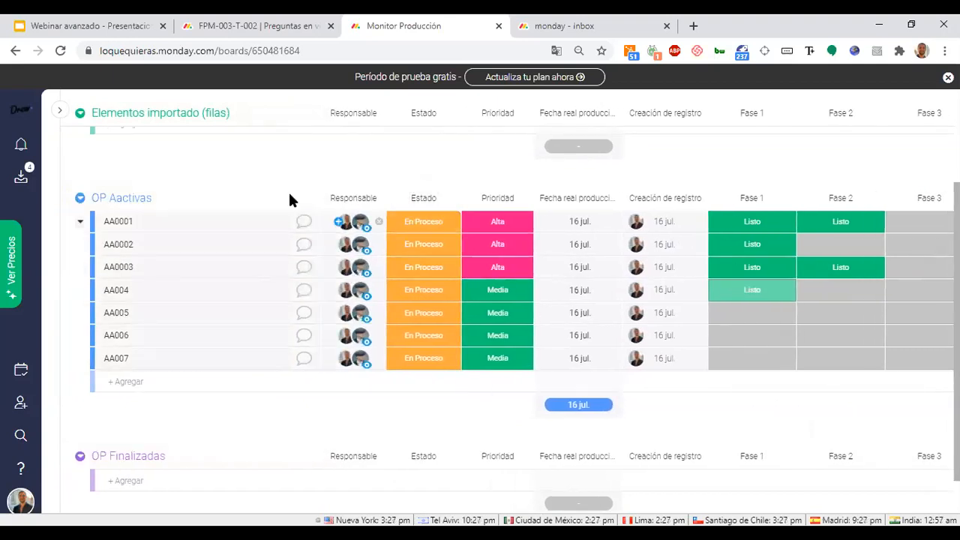
Browse the column centre and add a Seguimiento de progreso column to the right of the Responsable column.
{"action": "left_click", "coordinate": [378, 201]}
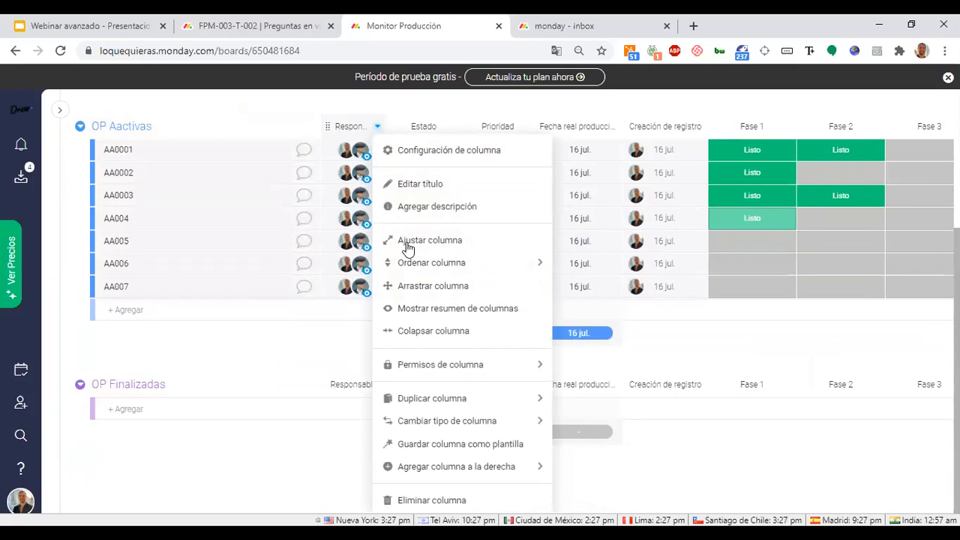
{"action": "mouse_move", "coordinate": [446, 468]}
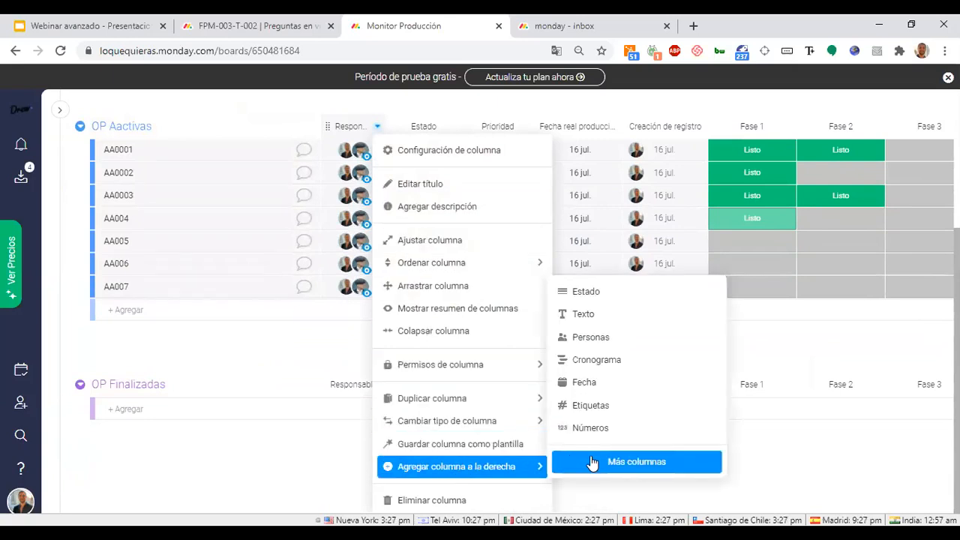
{"action": "left_click", "coordinate": [634, 466]}
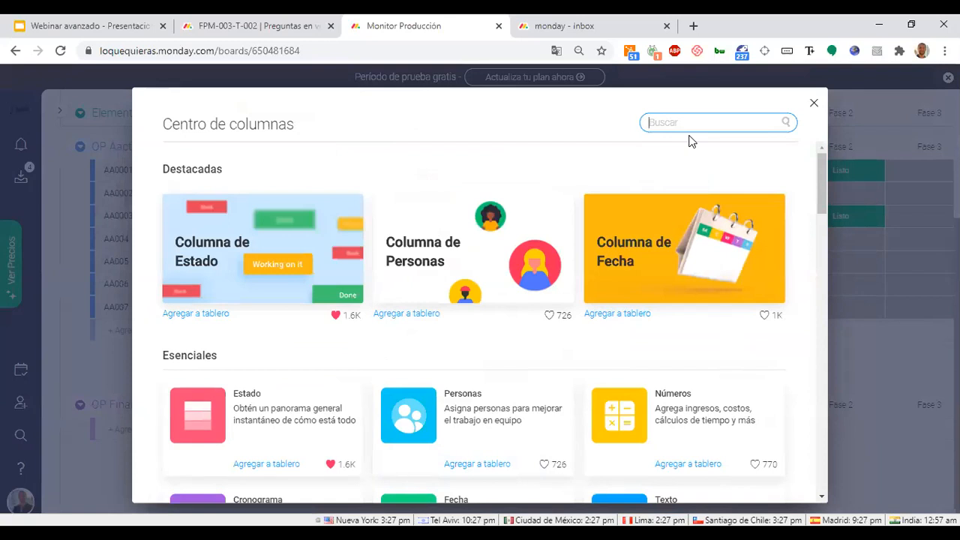
{"action": "scroll", "coordinate": [570, 362], "scroll_direction": "down", "scroll_amount": 3}
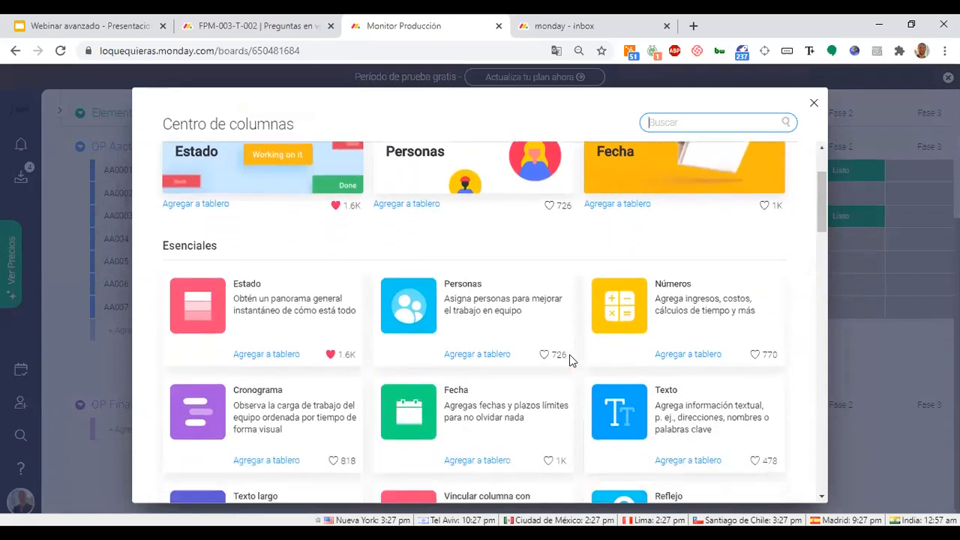
{"action": "scroll", "coordinate": [570, 362], "scroll_direction": "down", "scroll_amount": 5}
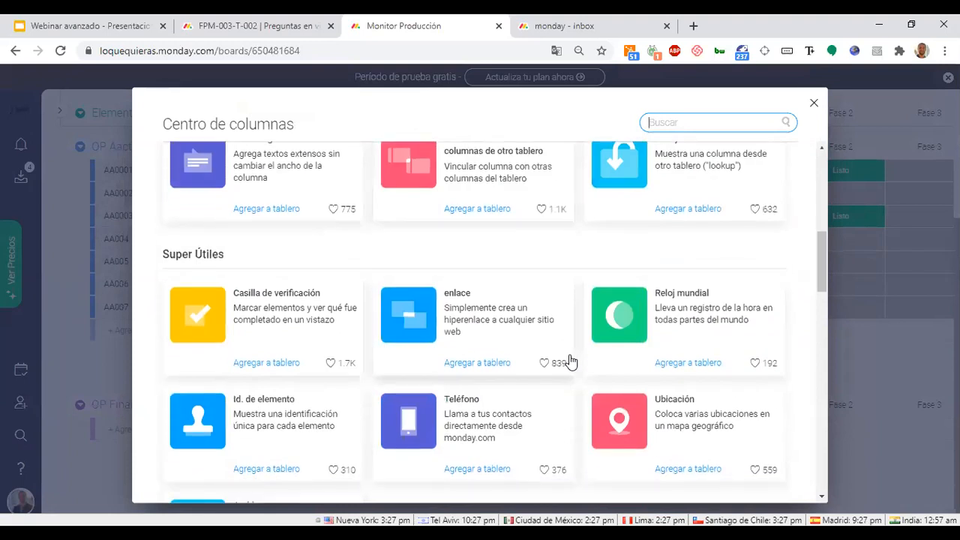
{"action": "scroll", "coordinate": [570, 361], "scroll_direction": "down", "scroll_amount": 4}
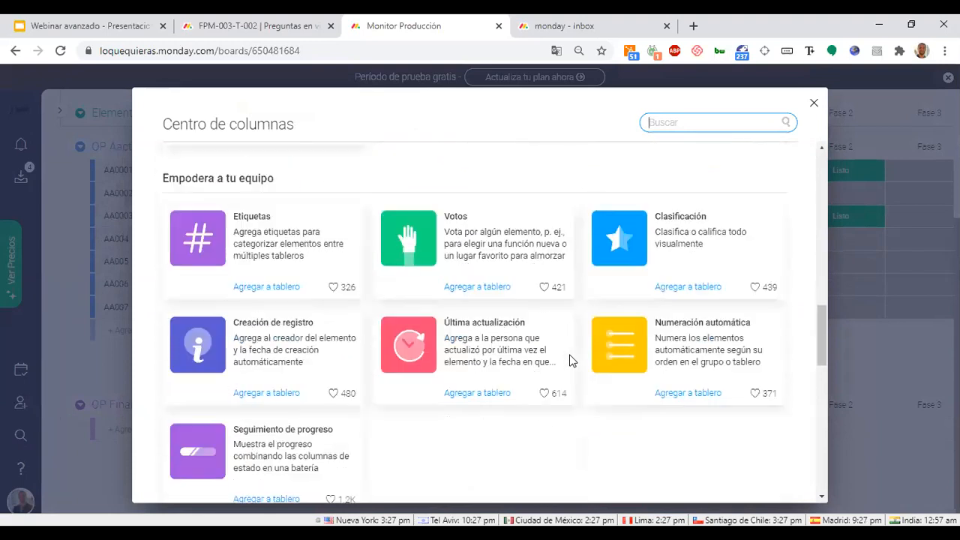
{"action": "scroll", "coordinate": [570, 362], "scroll_direction": "down", "scroll_amount": 4}
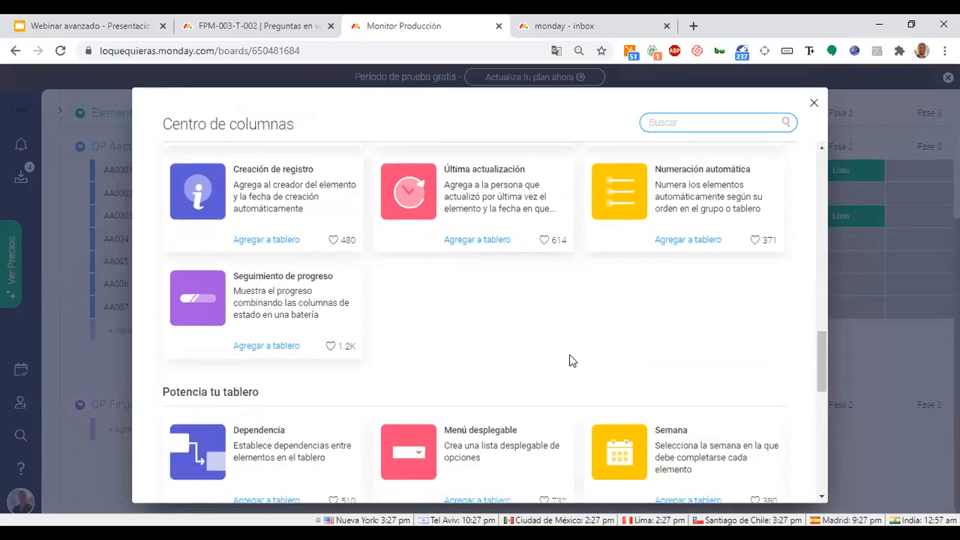
{"action": "scroll", "coordinate": [570, 361], "scroll_direction": "down", "scroll_amount": 3}
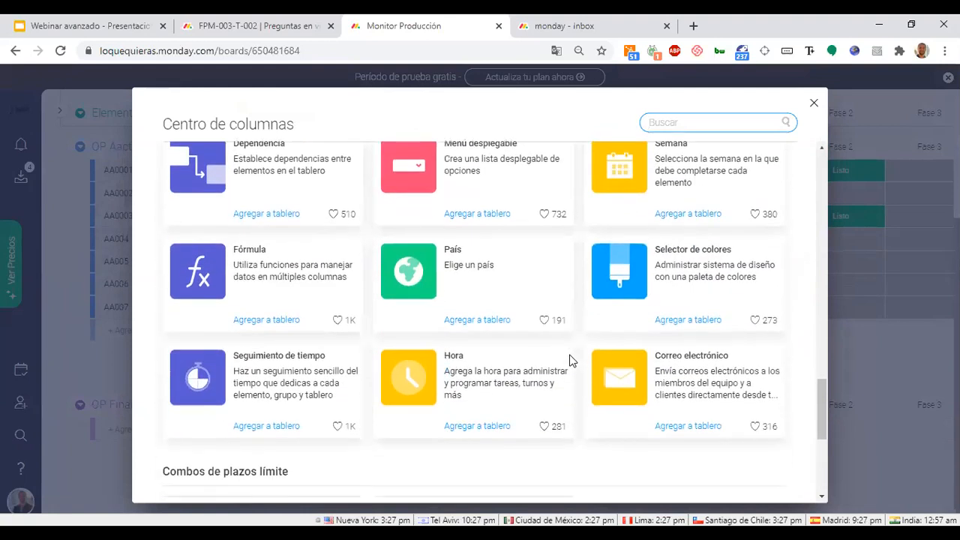
{"action": "scroll", "coordinate": [570, 361], "scroll_direction": "down", "scroll_amount": 3}
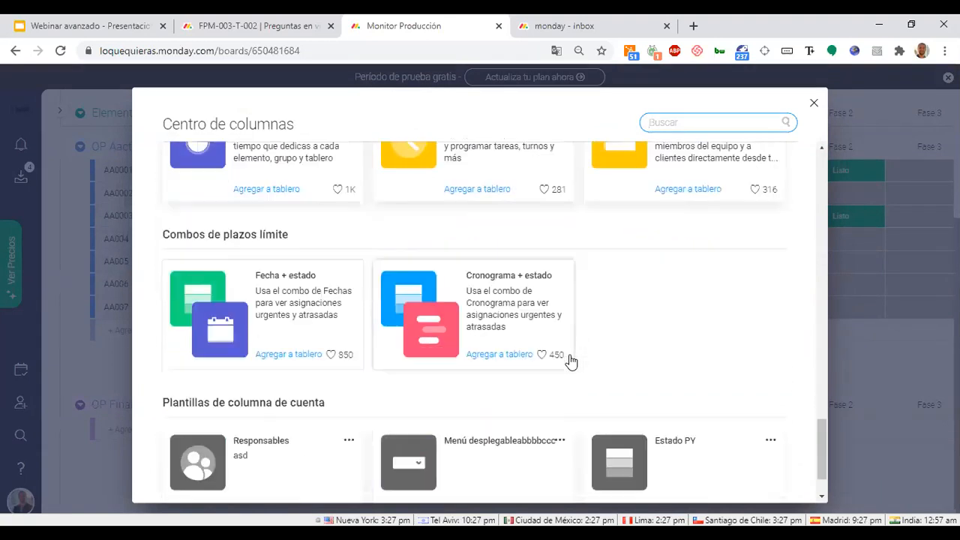
{"action": "scroll", "coordinate": [571, 361], "scroll_direction": "up", "scroll_amount": 3}
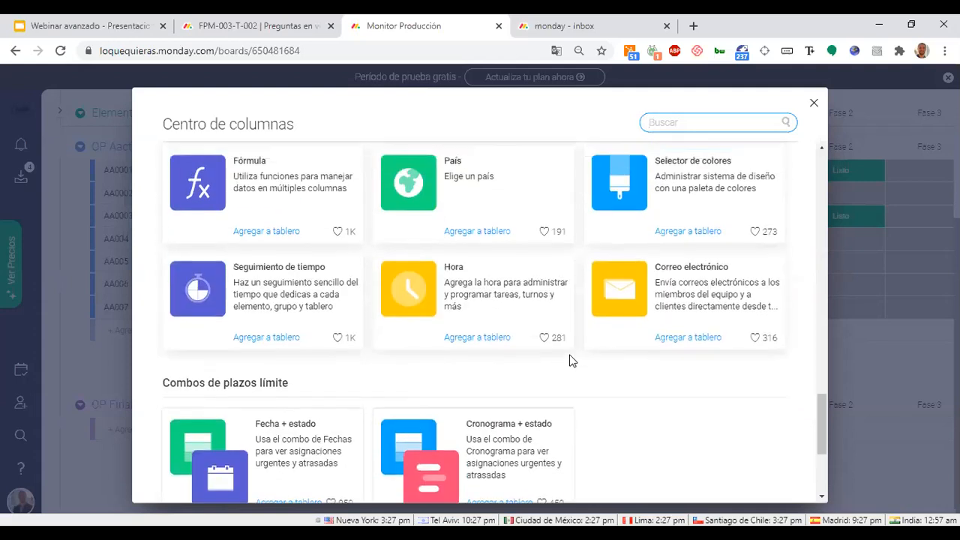
{"action": "scroll", "coordinate": [570, 362], "scroll_direction": "up", "scroll_amount": 2}
{"action": "scroll", "coordinate": [570, 361], "scroll_direction": "down", "scroll_amount": 1}
{"action": "scroll", "coordinate": [571, 361], "scroll_direction": "up", "scroll_amount": 4}
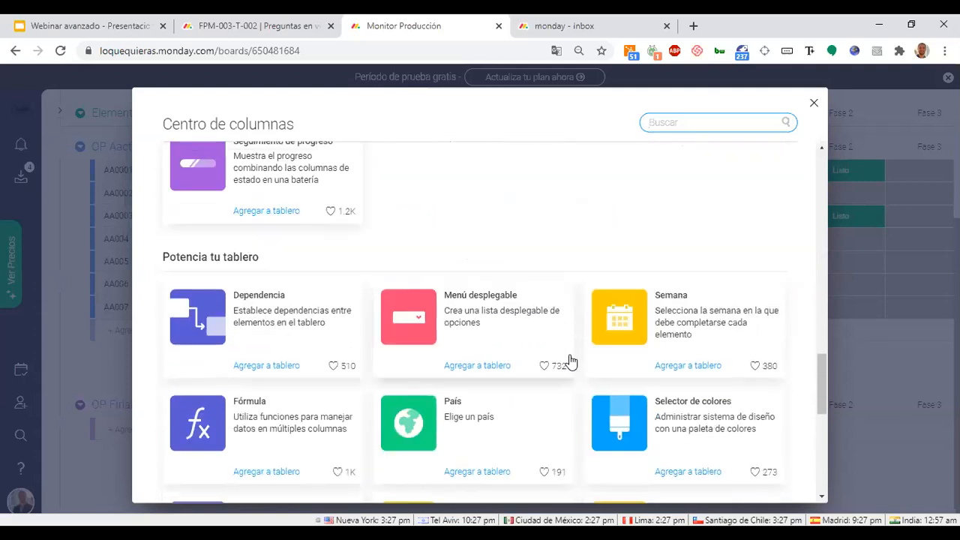
{"action": "scroll", "coordinate": [570, 362], "scroll_direction": "up", "scroll_amount": 2}
{"action": "scroll", "coordinate": [368, 365], "scroll_direction": "down", "scroll_amount": 1}
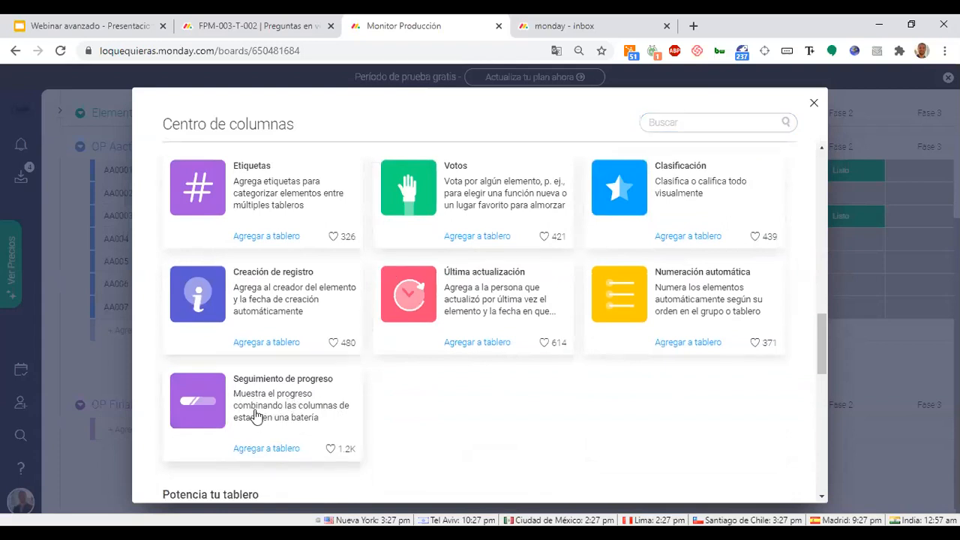
{"action": "key", "text": "Escape"}
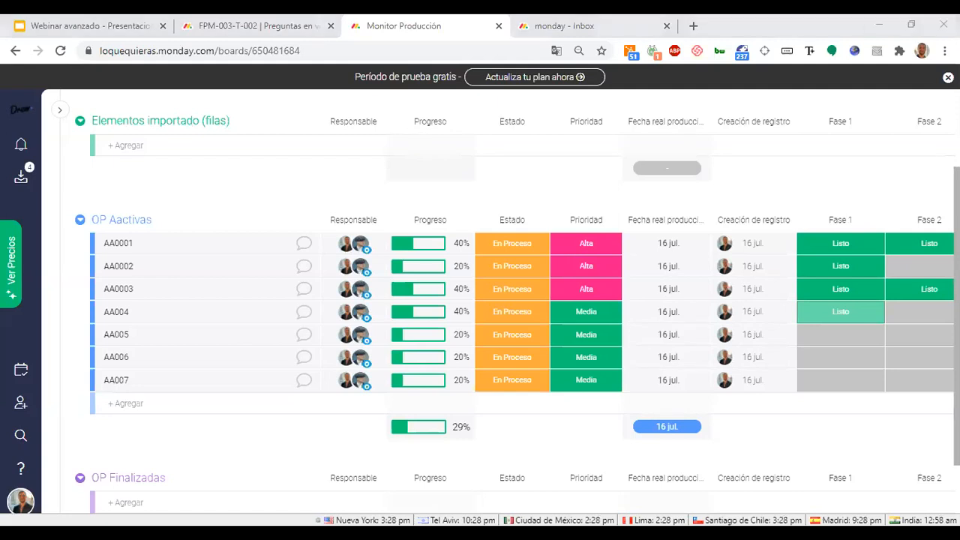
Set Fase 3 of order AA0001 to Listo and compare its phase columns with the Progreso column.
{"action": "scroll", "coordinate": [402, 250], "scroll_direction": "up", "scroll_amount": 1}
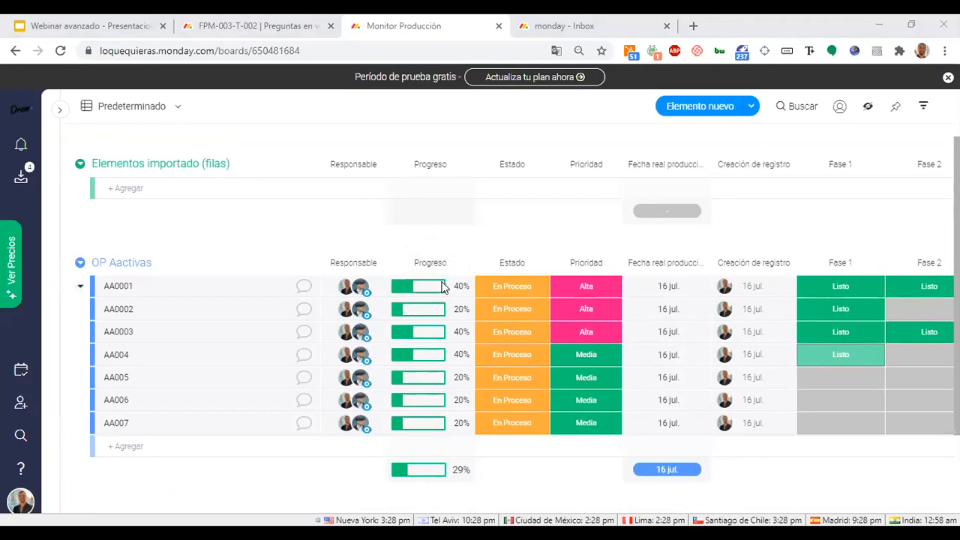
{"action": "scroll", "coordinate": [568, 372], "scroll_direction": "right", "scroll_amount": 3}
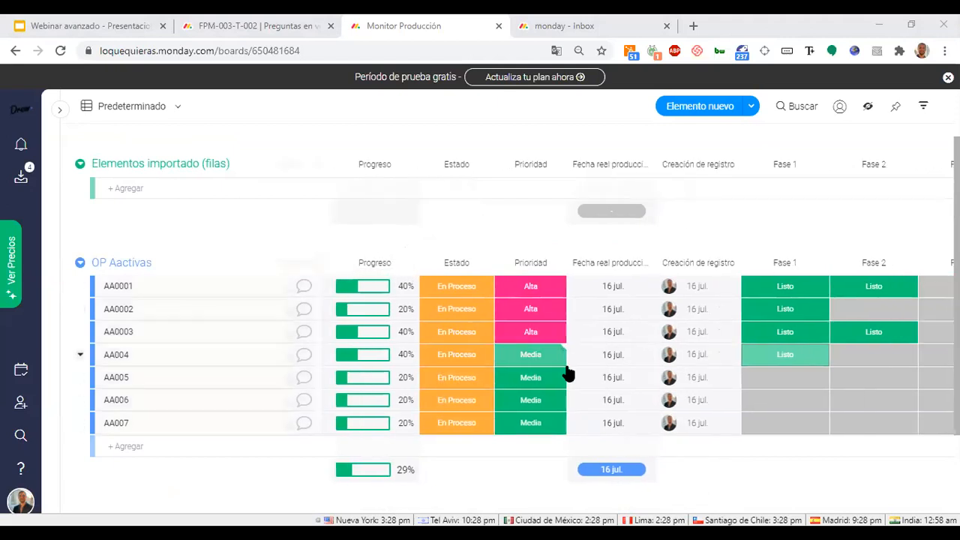
{"action": "scroll", "coordinate": [568, 372], "scroll_direction": "left", "scroll_amount": 3}
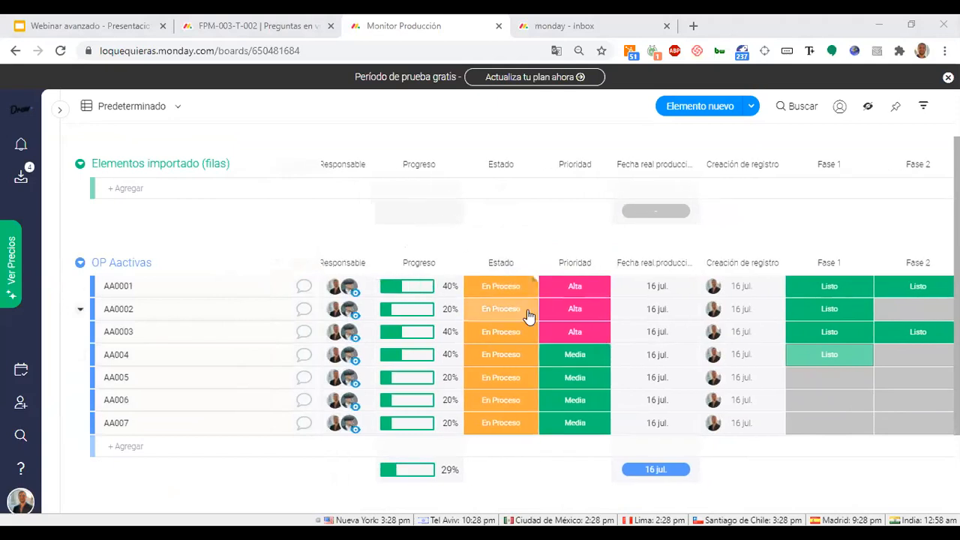
{"action": "scroll", "coordinate": [754, 338], "scroll_direction": "right", "scroll_amount": 3}
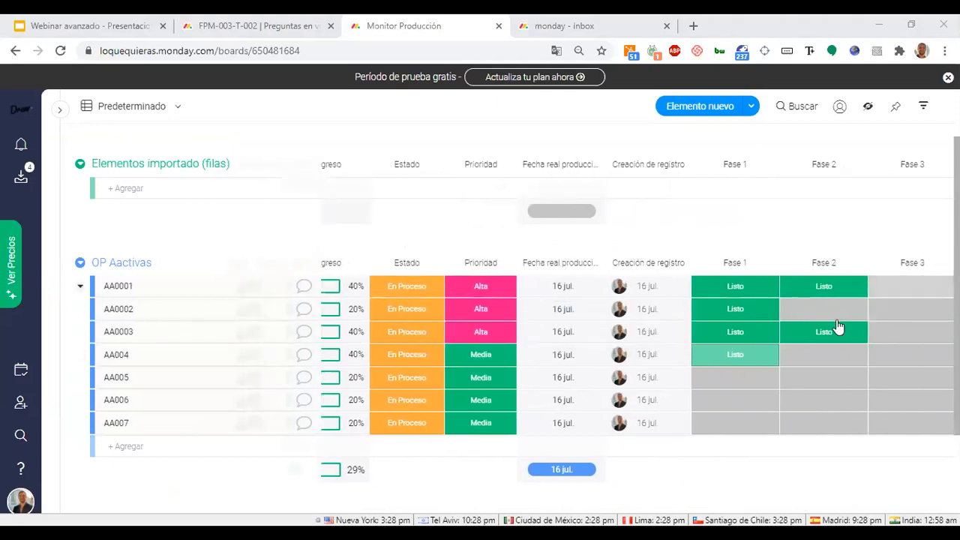
{"action": "scroll", "coordinate": [381, 314], "scroll_direction": "left", "scroll_amount": 2}
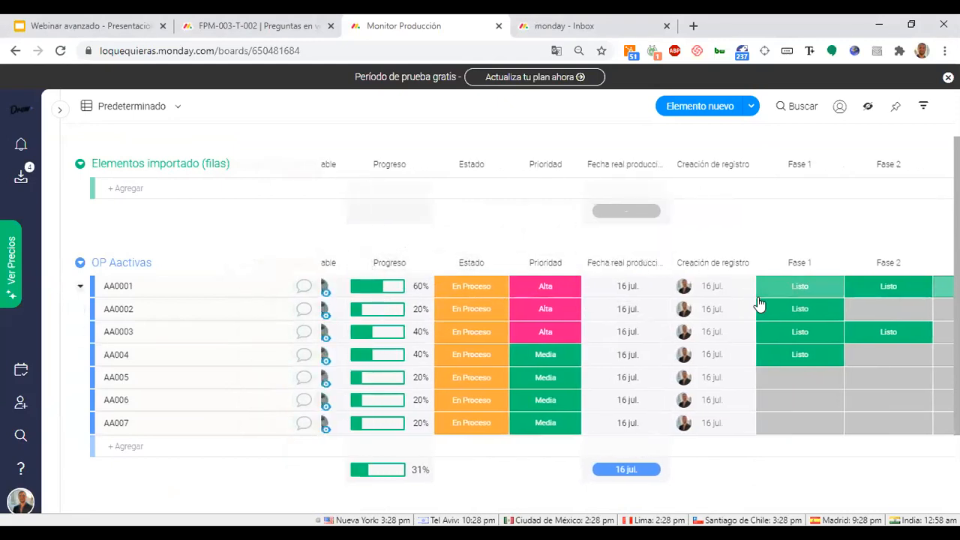
{"action": "scroll", "coordinate": [759, 303], "scroll_direction": "right", "scroll_amount": 3}
{"action": "scroll", "coordinate": [759, 304], "scroll_direction": "left", "scroll_amount": 1}
{"action": "scroll", "coordinate": [759, 303], "scroll_direction": "left", "scroll_amount": 2}
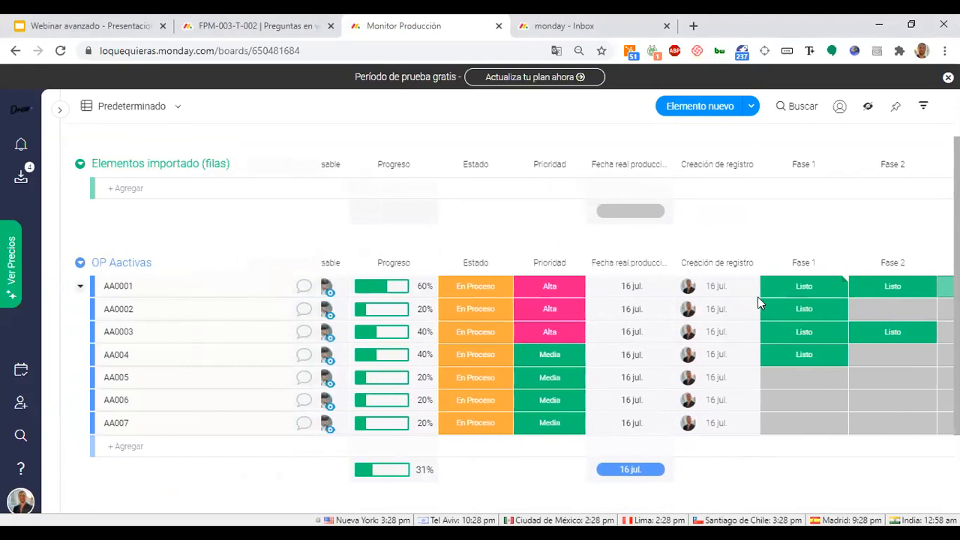
{"action": "scroll", "coordinate": [759, 303], "scroll_direction": "right", "scroll_amount": 3}
{"action": "scroll", "coordinate": [759, 303], "scroll_direction": "left", "scroll_amount": 2}
{"action": "scroll", "coordinate": [758, 302], "scroll_direction": "left", "scroll_amount": 2}
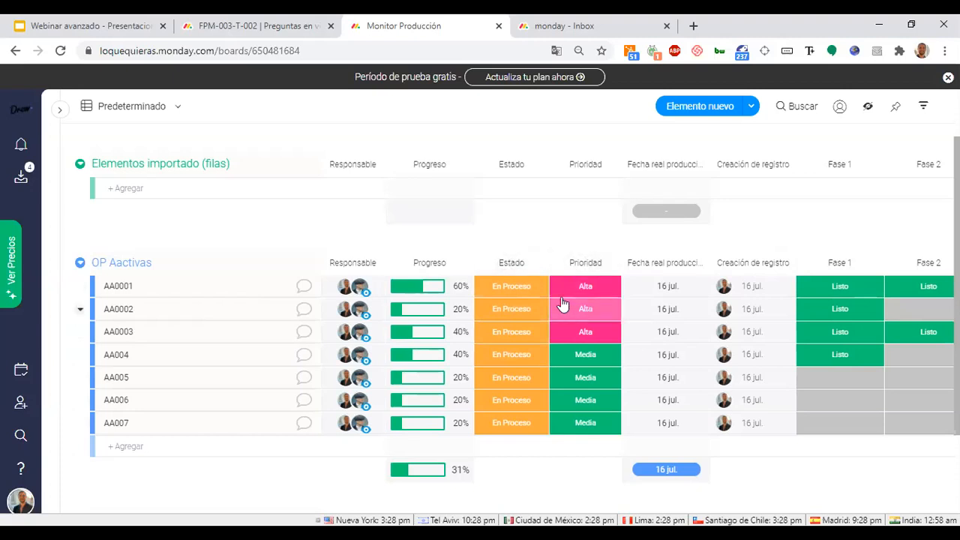
{"action": "left_click", "coordinate": [509, 287]}
{"action": "left_click", "coordinate": [525, 248]}
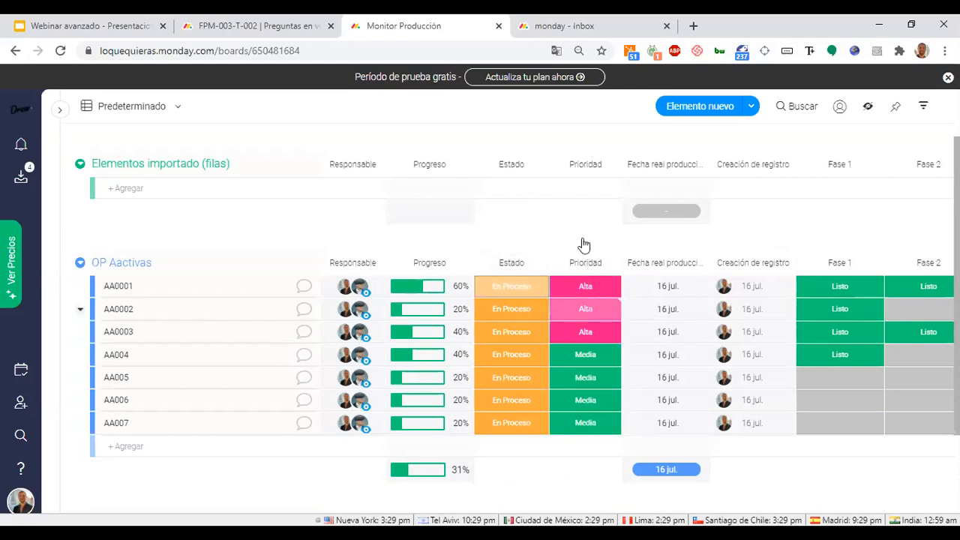
{"action": "scroll", "coordinate": [582, 226], "scroll_direction": "up", "scroll_amount": 1}
{"action": "scroll", "coordinate": [582, 224], "scroll_direction": "right", "scroll_amount": 2}
{"action": "scroll", "coordinate": [583, 225], "scroll_direction": "left", "scroll_amount": 2}
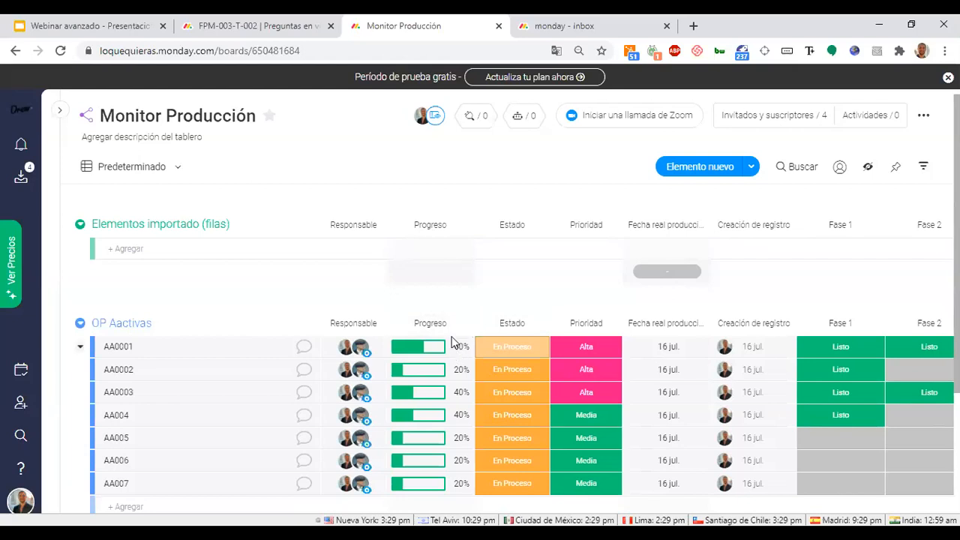
{"action": "scroll", "coordinate": [453, 339], "scroll_direction": "down", "scroll_amount": 1}
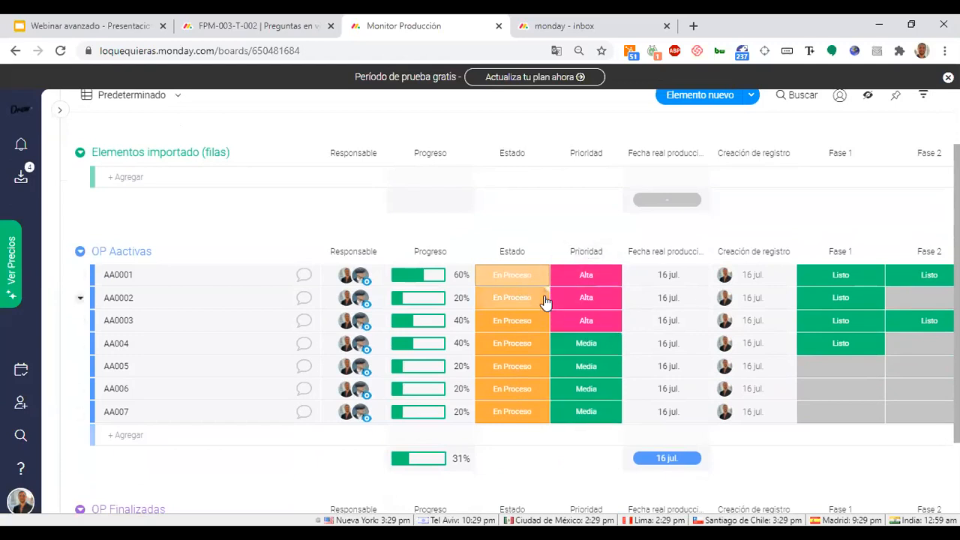
{"action": "scroll", "coordinate": [546, 300], "scroll_direction": "up", "scroll_amount": 1}
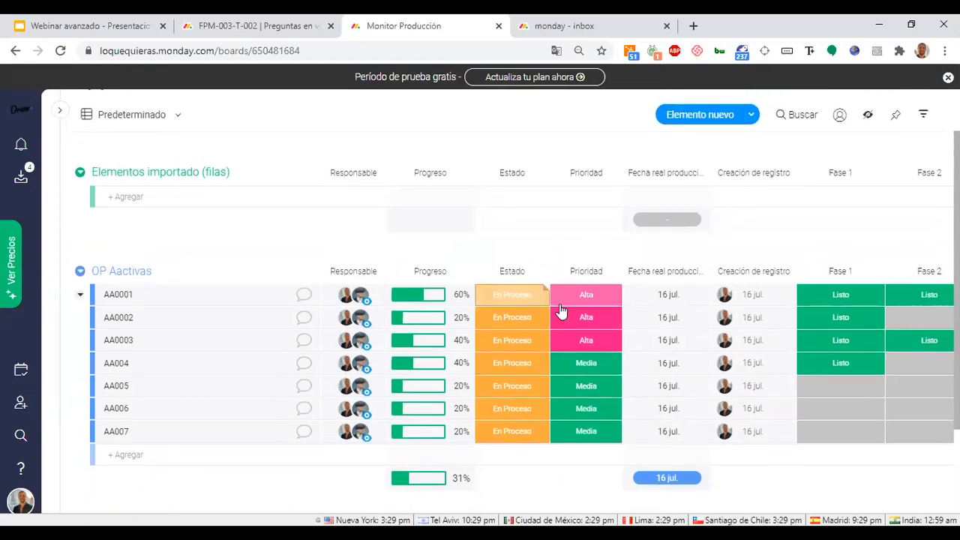
Exclude the Estado and Prioridad columns from the Progreso column's calculation, leaving only Fase 1, Fase 2 and Fase 3.
{"action": "left_click", "coordinate": [466, 274]}
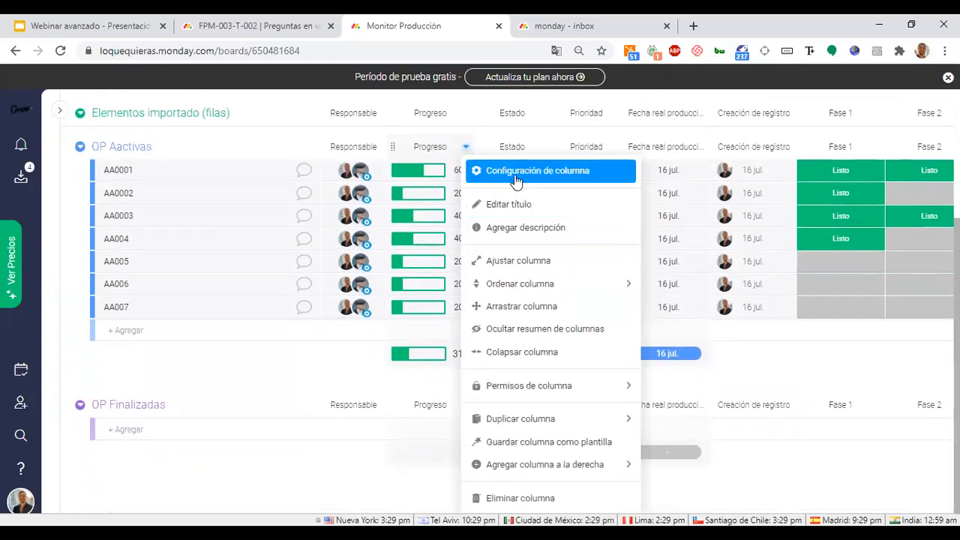
{"action": "left_click", "coordinate": [517, 177]}
{"action": "left_click", "coordinate": [477, 225]}
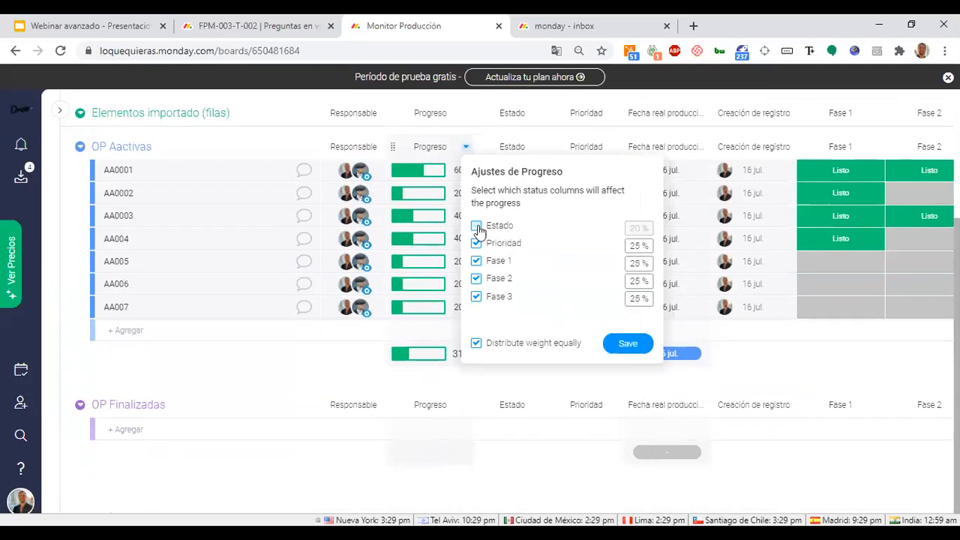
{"action": "left_click", "coordinate": [477, 243]}
{"action": "left_click", "coordinate": [476, 244]}
{"action": "left_click", "coordinate": [476, 226]}
{"action": "left_click", "coordinate": [476, 226]}
{"action": "left_click", "coordinate": [475, 244]}
Weight the progress calculation as 30% for Fase 1, 40% for Fase 2 and 30% for Fase 3, and save the settings.
{"action": "double_click", "coordinate": [638, 262]}
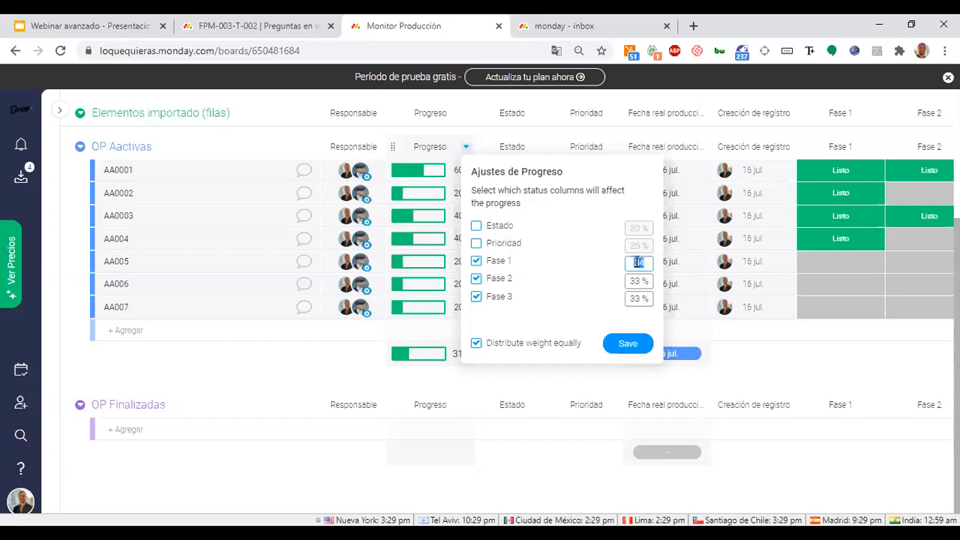
{"action": "type", "text": "10"}
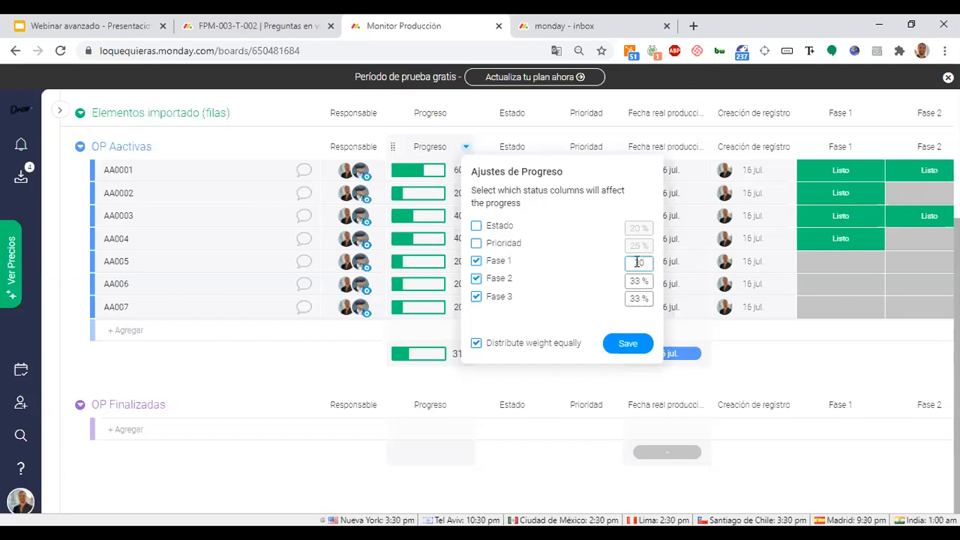
{"action": "double_click", "coordinate": [639, 282]}
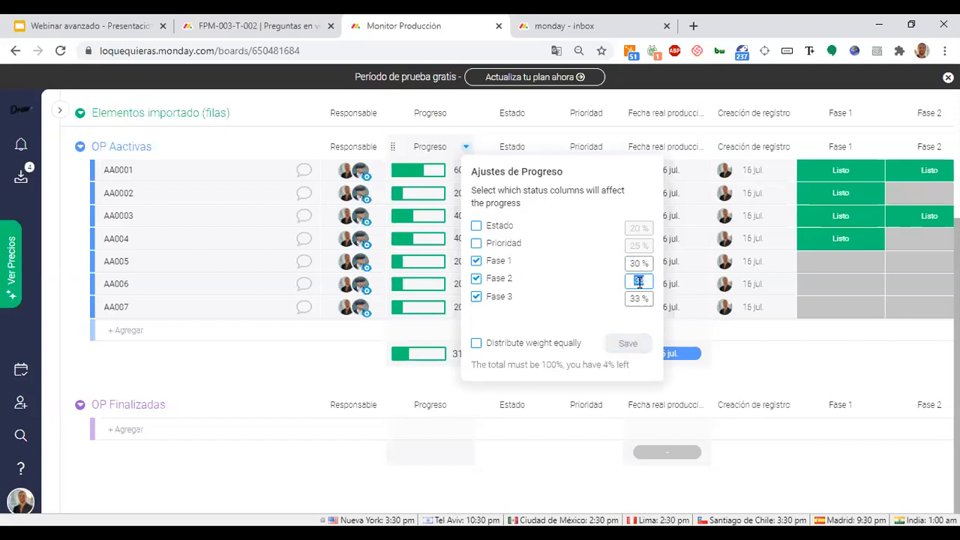
{"action": "double_click", "coordinate": [637, 298]}
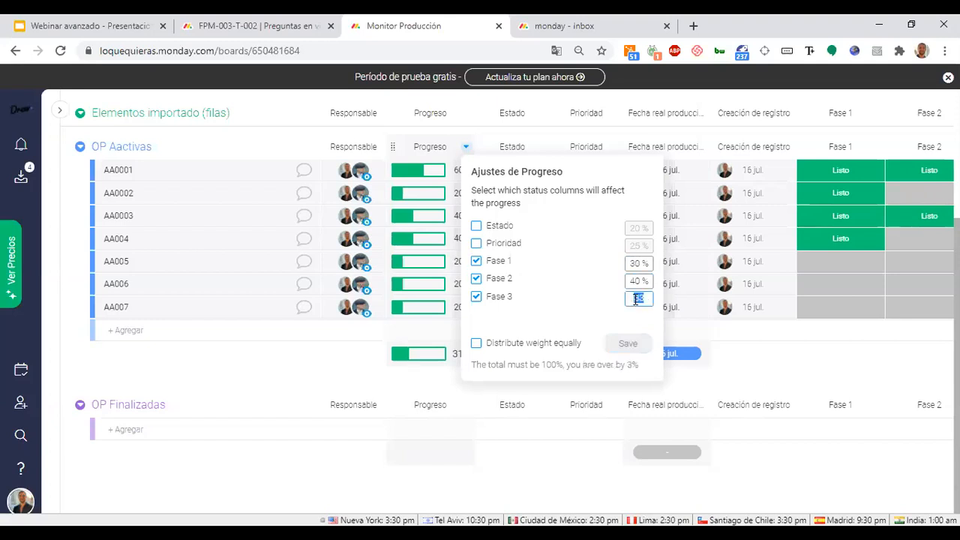
{"action": "type", "text": "30"}
{"action": "left_click", "coordinate": [624, 317]}
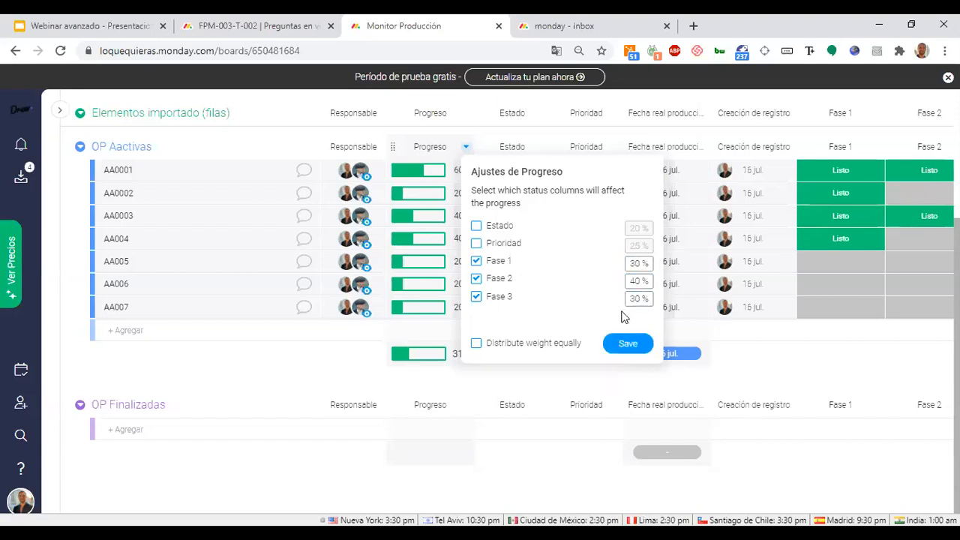
{"action": "left_click", "coordinate": [627, 343]}
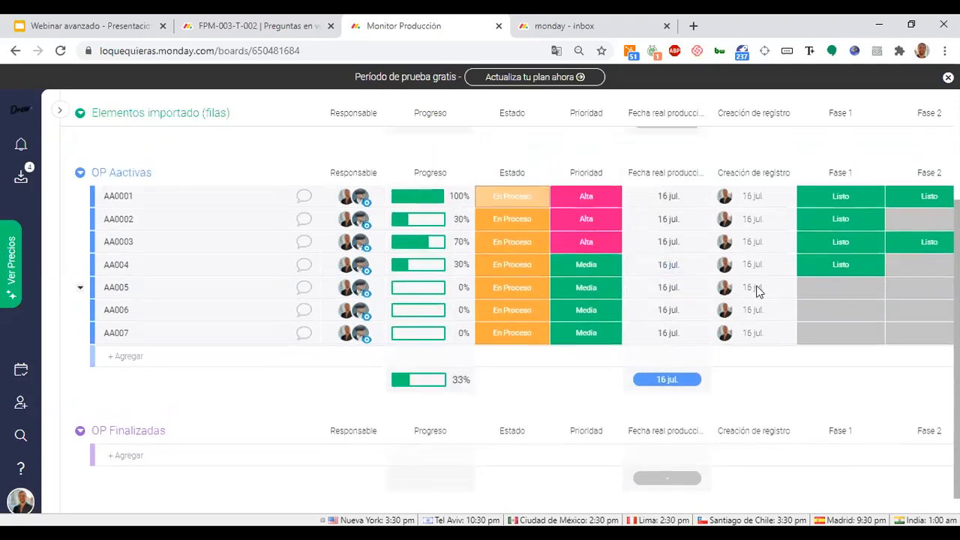
Set both Fase 1 and Fase 2 of order AA005 to Listo.
{"action": "scroll", "coordinate": [821, 267], "scroll_direction": "right", "scroll_amount": 2}
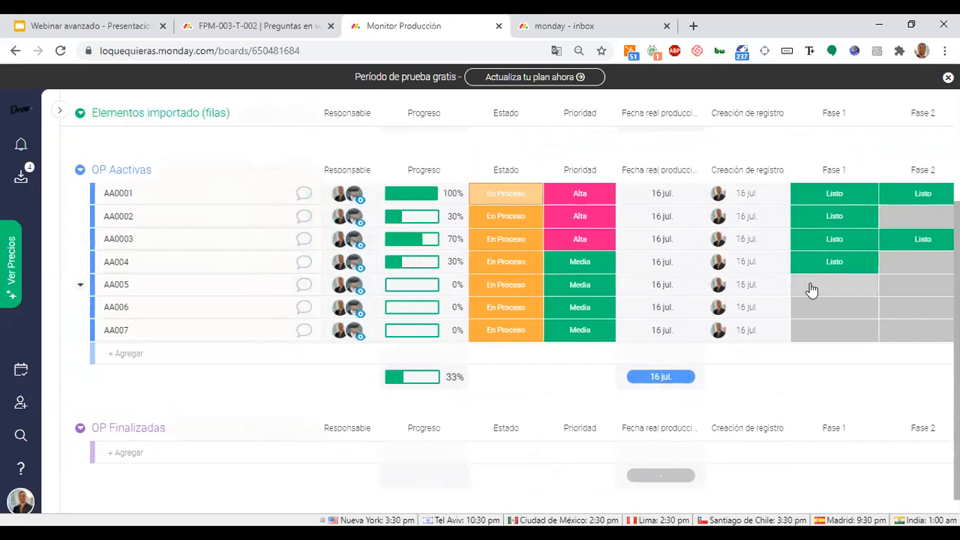
{"action": "left_click", "coordinate": [810, 286]}
{"action": "left_click", "coordinate": [762, 319]}
{"action": "left_click", "coordinate": [890, 284]}
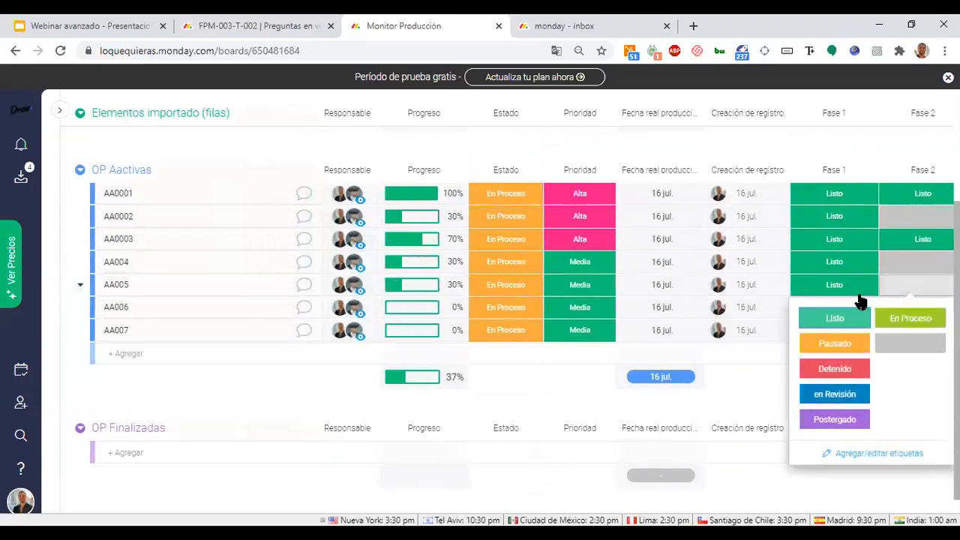
{"action": "left_click", "coordinate": [840, 316]}
Set Fase 1 of order AA006 to Listo.
{"action": "left_click", "coordinate": [838, 310]}
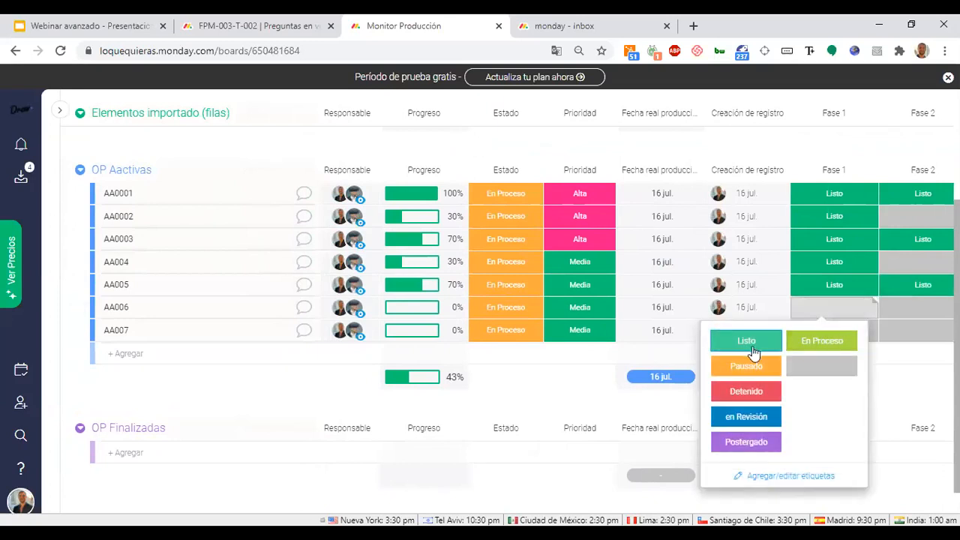
{"action": "left_click", "coordinate": [748, 338]}
{"action": "scroll", "coordinate": [638, 305], "scroll_direction": "up", "scroll_amount": 1}
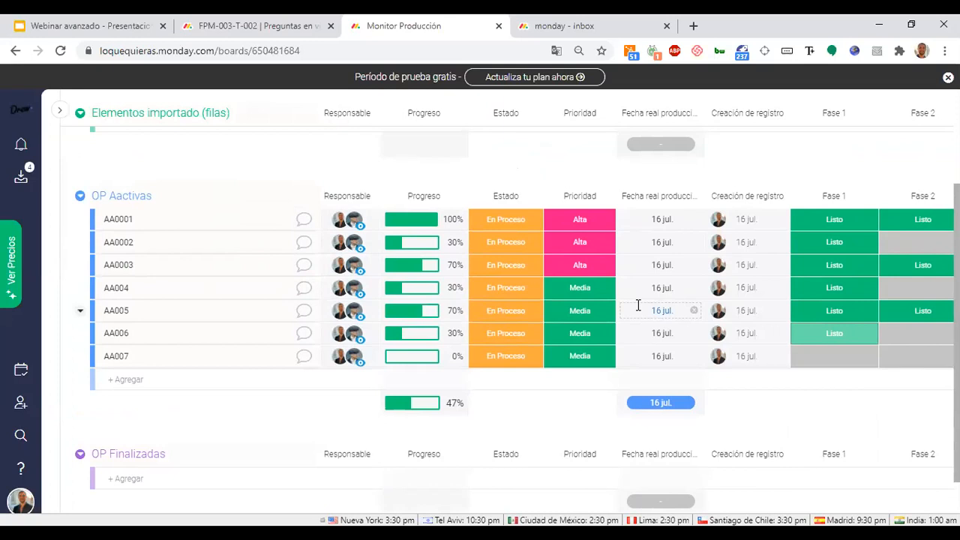
Add a Números column after Fase 3 and name it Cantidad a producir.
{"action": "scroll", "coordinate": [767, 253], "scroll_direction": "right", "scroll_amount": 2}
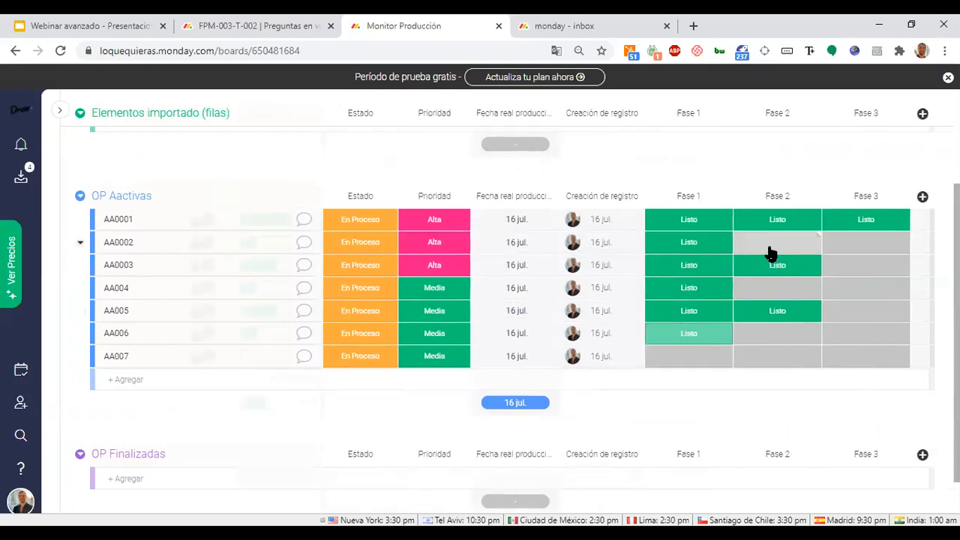
{"action": "left_click", "coordinate": [923, 198]}
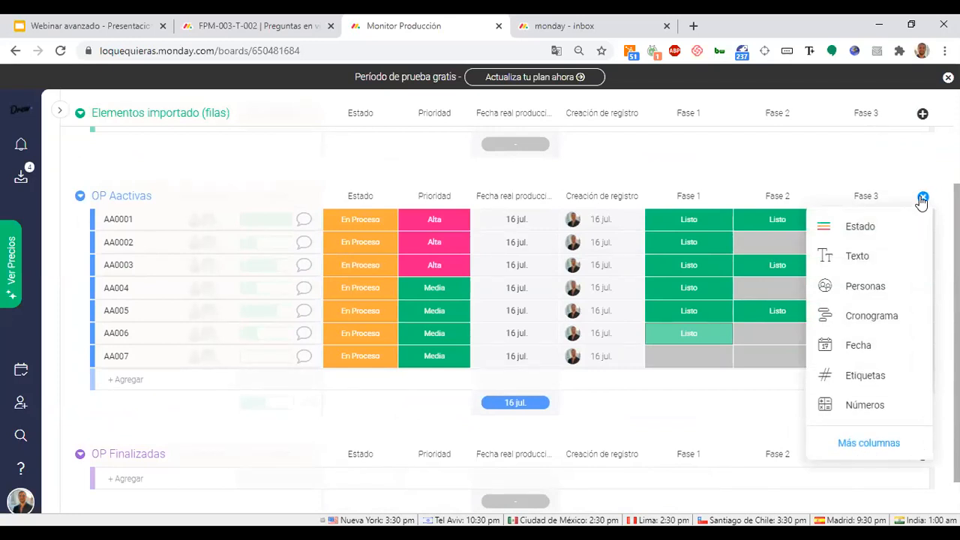
{"action": "left_click", "coordinate": [863, 406]}
{"action": "left_click", "coordinate": [862, 198]}
{"action": "type", "text": "Cantidad"}
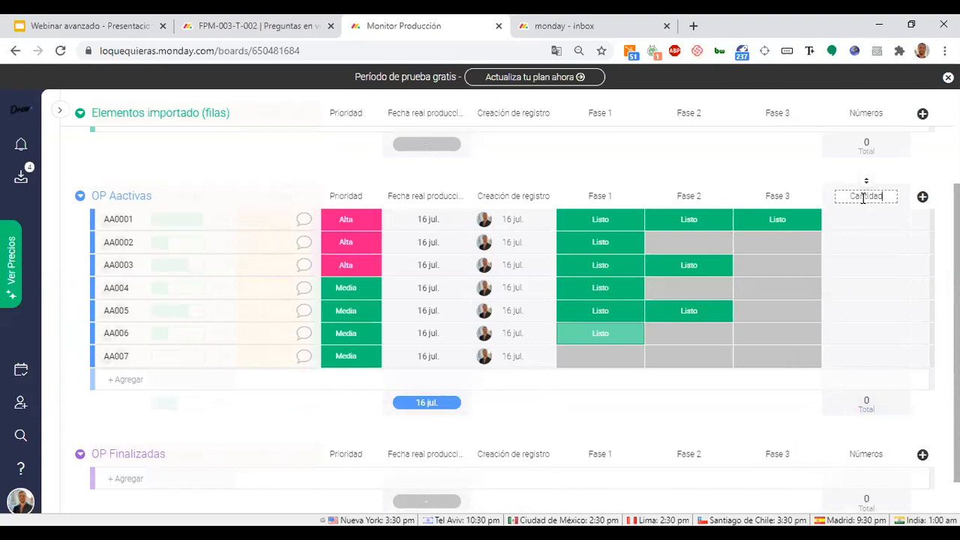
{"action": "type", "text": " a producir"}
{"action": "key", "text": "Return"}
Add another Números column after Cantidad a producir and name it Cantidad Real.
{"action": "left_click", "coordinate": [923, 196]}
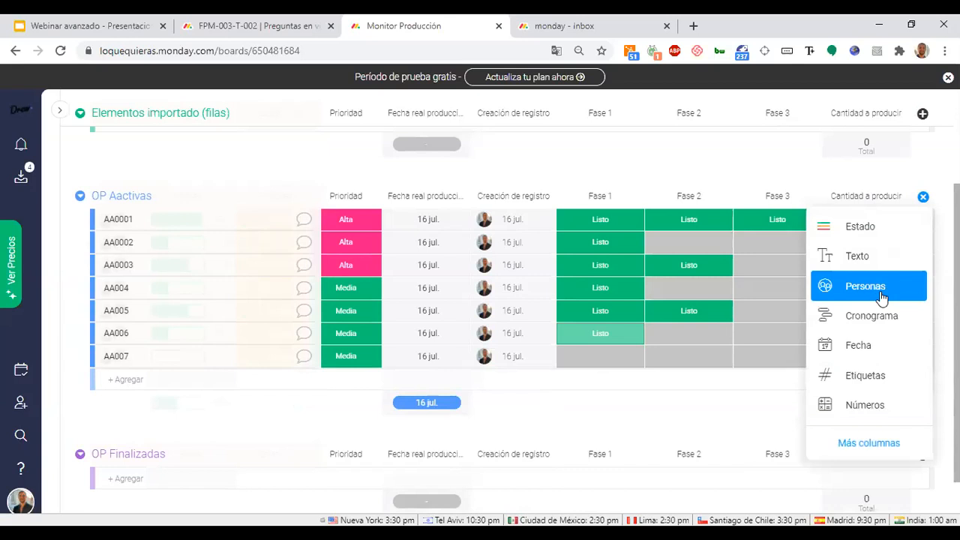
{"action": "left_click", "coordinate": [863, 409]}
{"action": "left_click", "coordinate": [877, 197]}
{"action": "type", "text": "Cantidad P"}
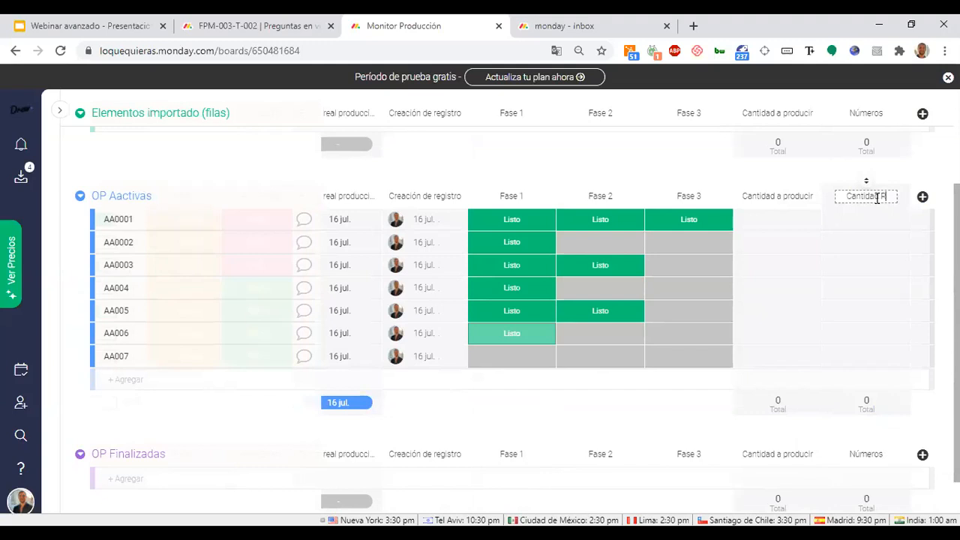
{"action": "key", "text": "BackSpace"}
{"action": "type", "text": "real"}
{"action": "key", "text": "Return"}
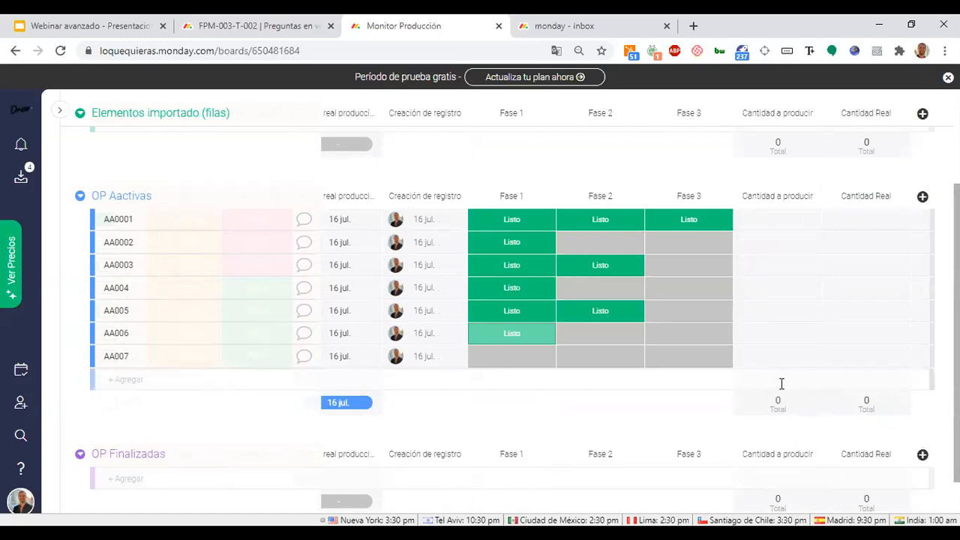
Enter 100 as the Cantidad a producir for both orders AA0001 and AA0002.
{"action": "left_click", "coordinate": [781, 218]}
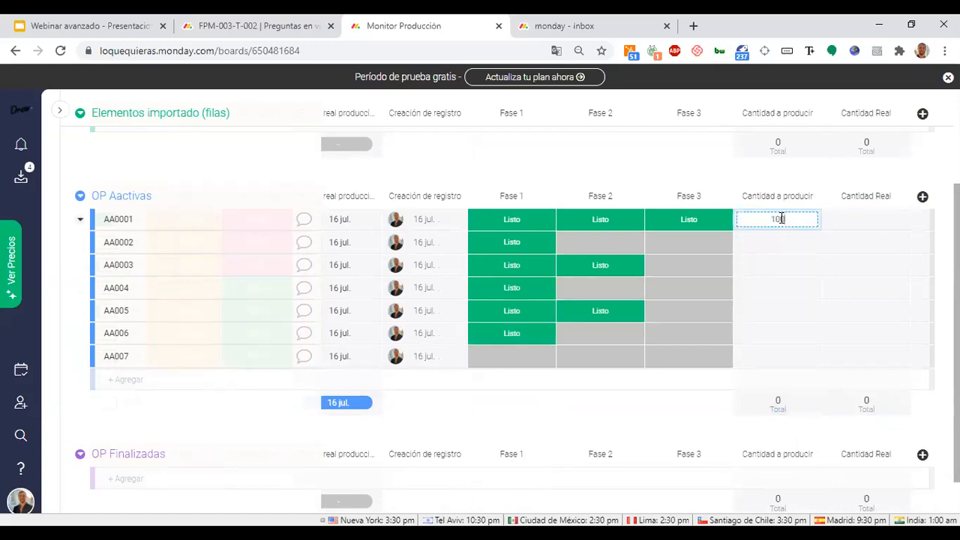
{"action": "type", "text": "100"}
{"action": "key", "text": "Return"}
{"action": "left_click", "coordinate": [779, 237]}
{"action": "type", "text": "10"}
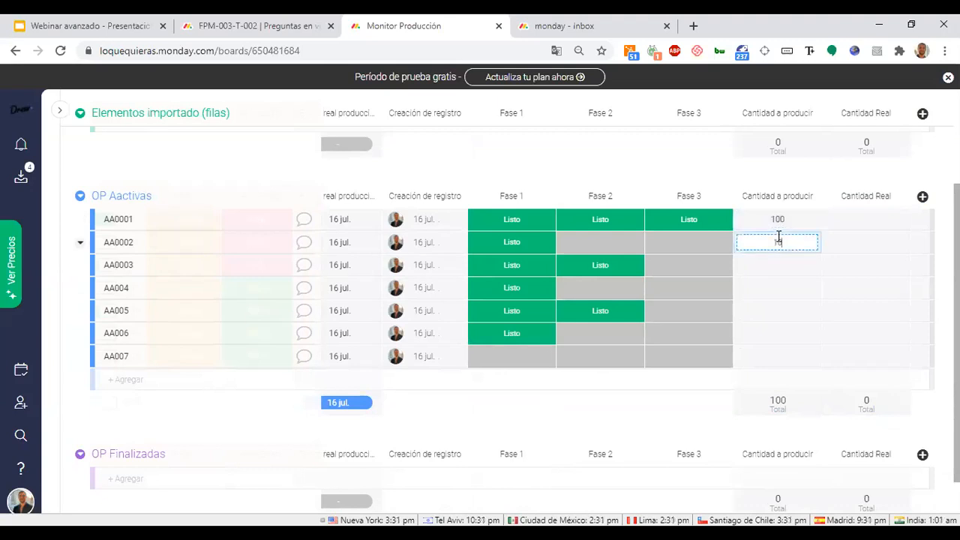
{"action": "type", "text": "0"}
{"action": "key", "text": "Return"}
Enter a Cantidad a producir of 80 for order AA0003 and 100 for order AA004.
{"action": "left_click", "coordinate": [778, 262]}
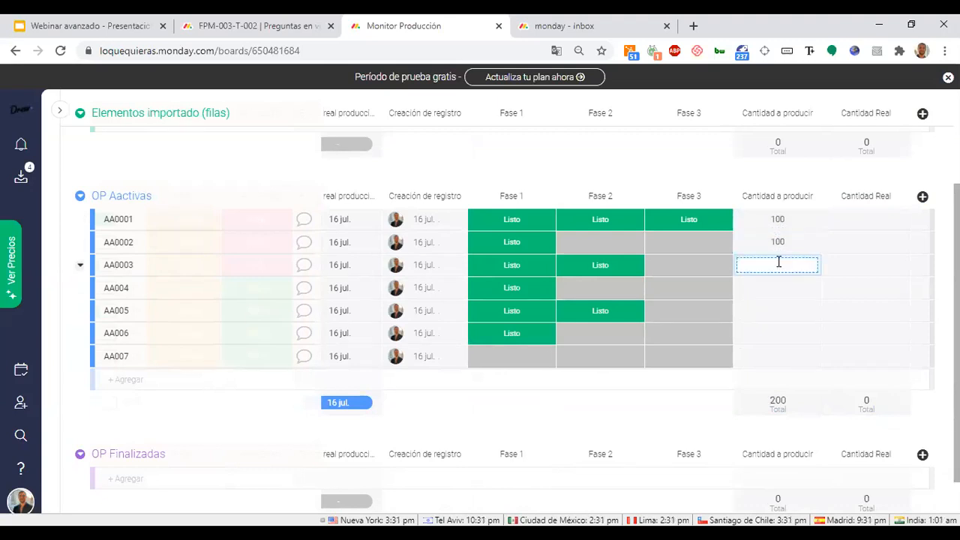
{"action": "type", "text": "80"}
{"action": "key", "text": "Return"}
{"action": "left_click", "coordinate": [779, 289]}
{"action": "type", "text": "100"}
{"action": "key", "text": "Return"}
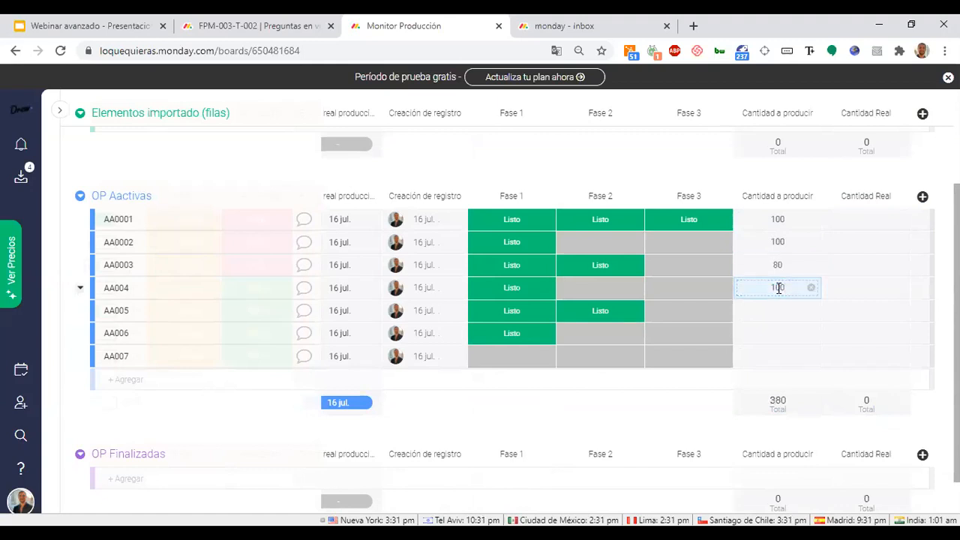
Set the Cantidad a producir of orders AA005, AA006 and AA007 to 80 in one batch edit.
{"action": "left_click", "coordinate": [100, 311]}
{"action": "left_click", "coordinate": [100, 356], "text": "shift"}
{"action": "left_click", "coordinate": [803, 309]}
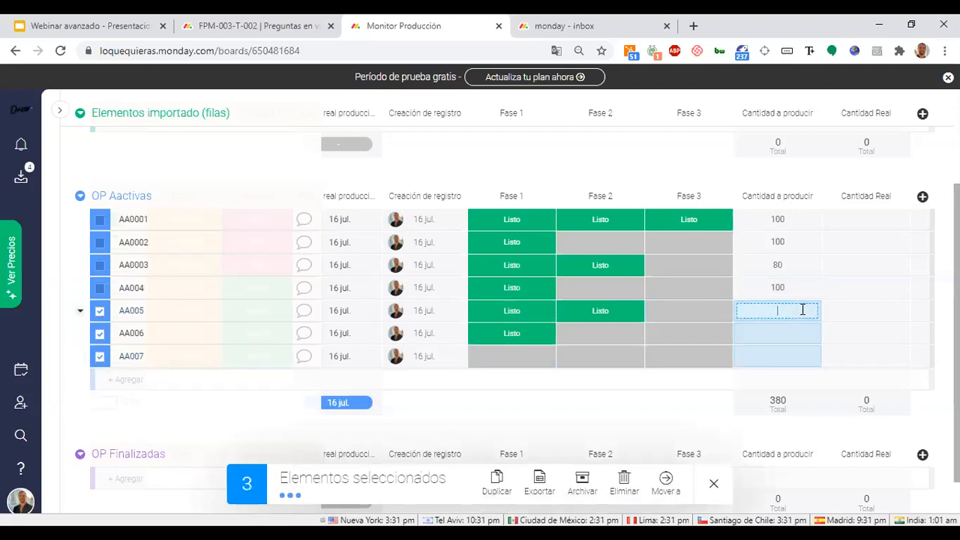
{"action": "key", "text": "Return"}
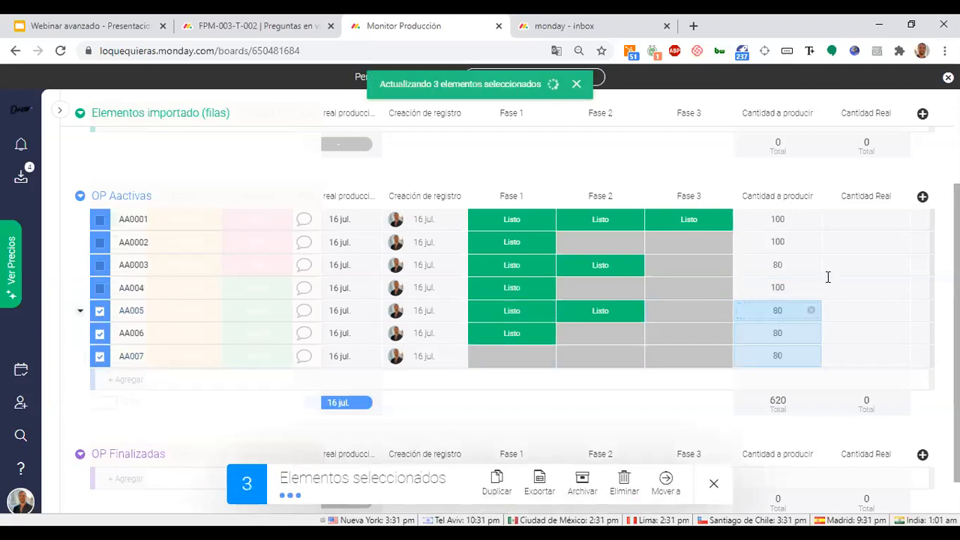
Set the Cantidad Real of all seven orders in OP Aactivas to 75 in one batch edit and clear the selection.
{"action": "left_click", "coordinate": [101, 222], "text": "shift"}
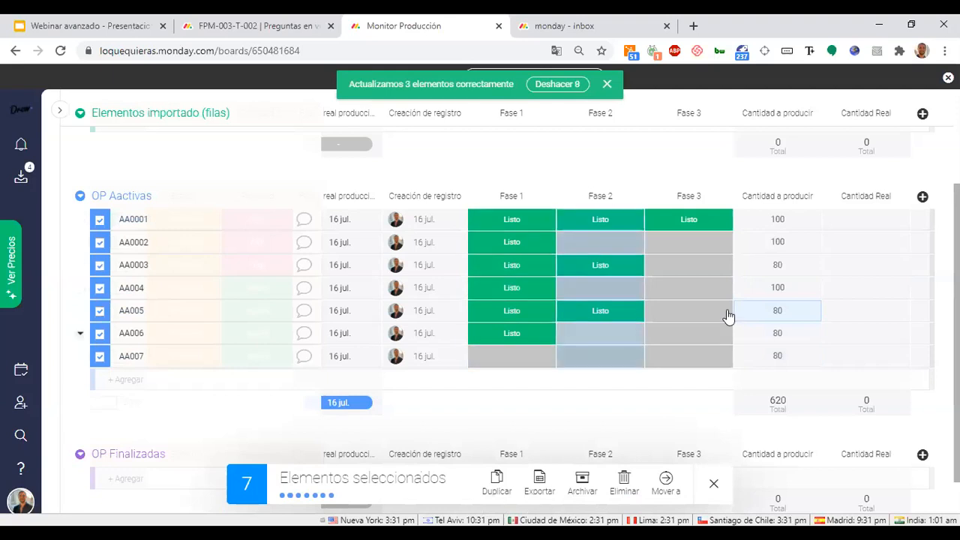
{"action": "left_click", "coordinate": [851, 223]}
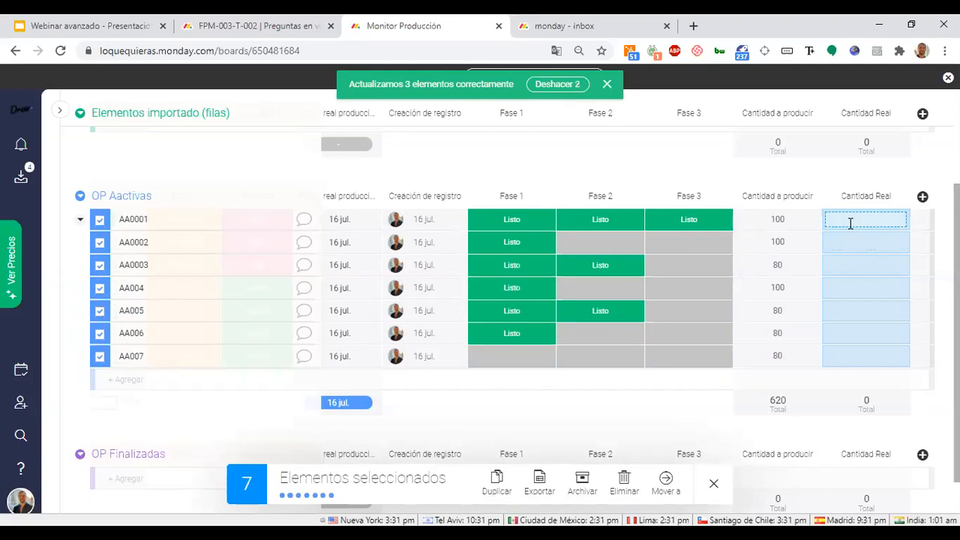
{"action": "key", "text": "Return"}
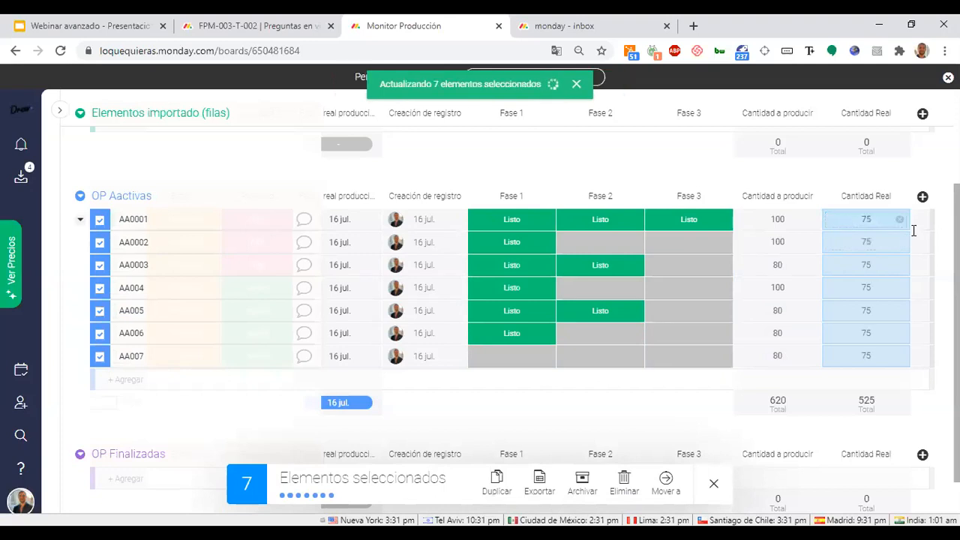
{"action": "left_click", "coordinate": [713, 483]}
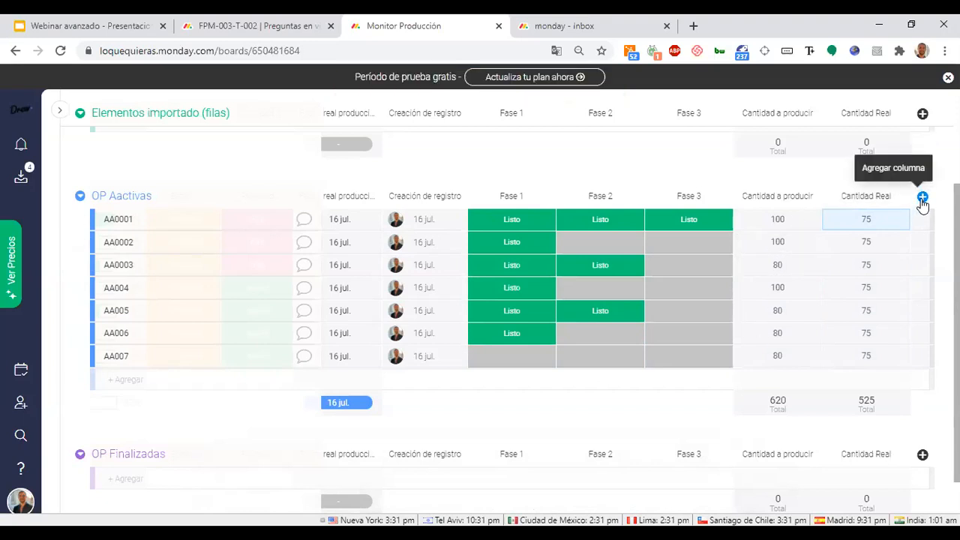
{"action": "left_click", "coordinate": [923, 198]}
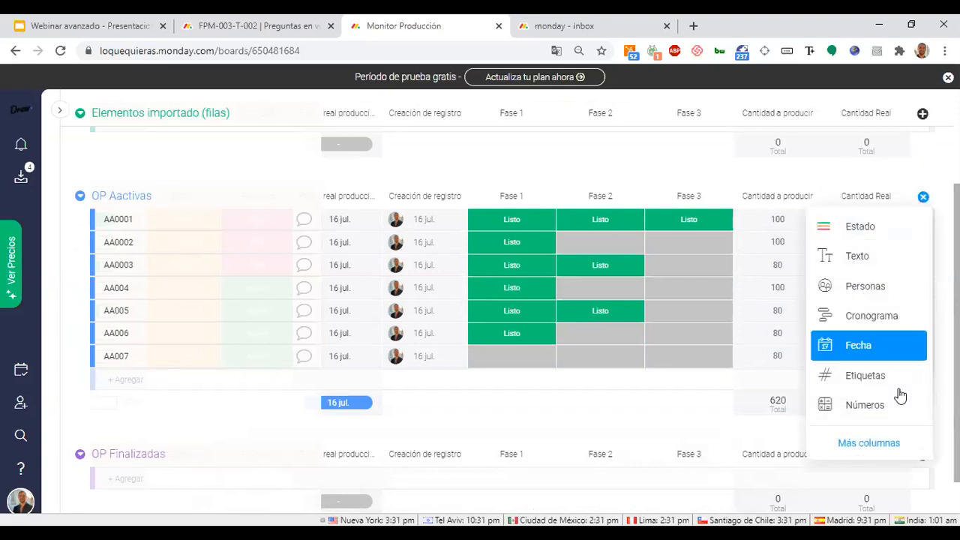
{"action": "left_click", "coordinate": [901, 443]}
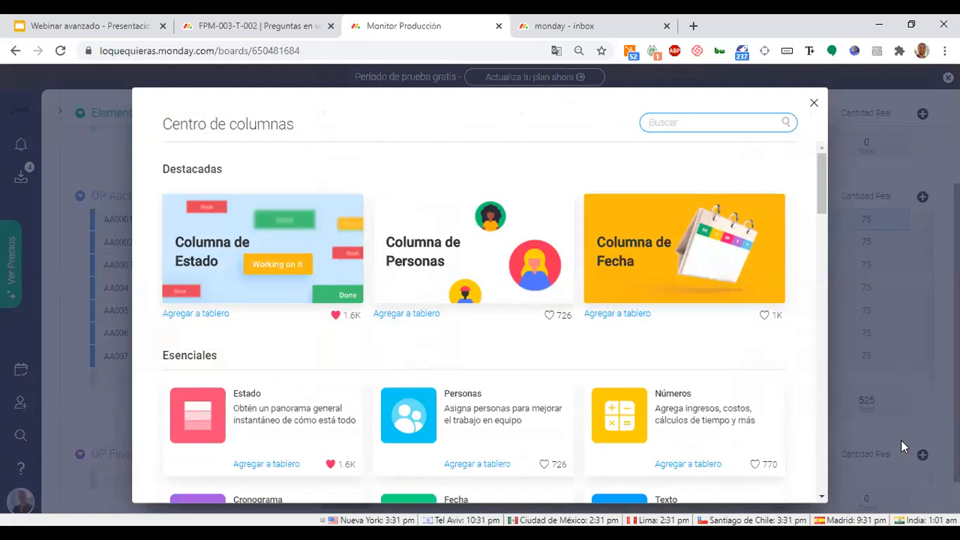
{"action": "left_click", "coordinate": [814, 105]}
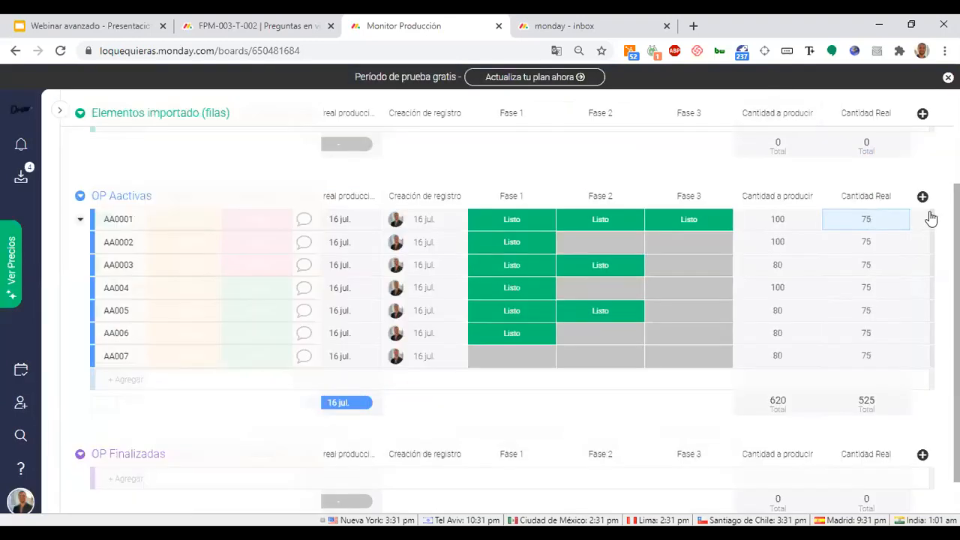
Find the Fórmula column type in the column center and add it to the board after Cantidad Real.
{"action": "left_click", "coordinate": [924, 199]}
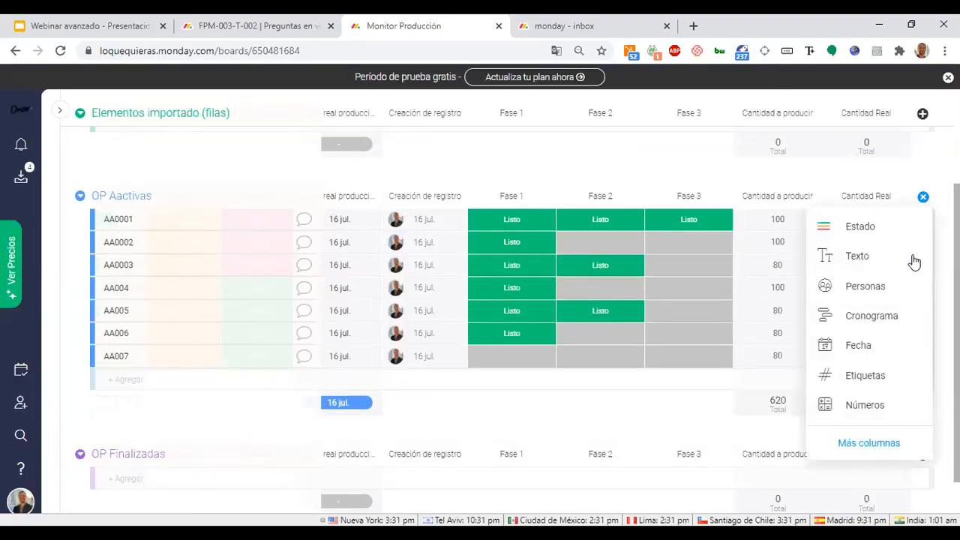
{"action": "left_click", "coordinate": [850, 445]}
{"action": "type", "text": "fór"}
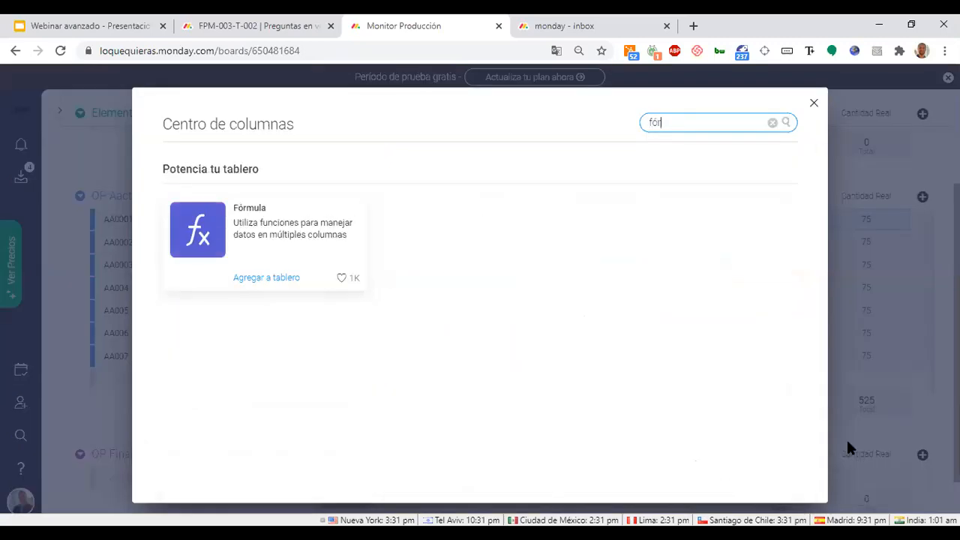
{"action": "left_click", "coordinate": [289, 225]}
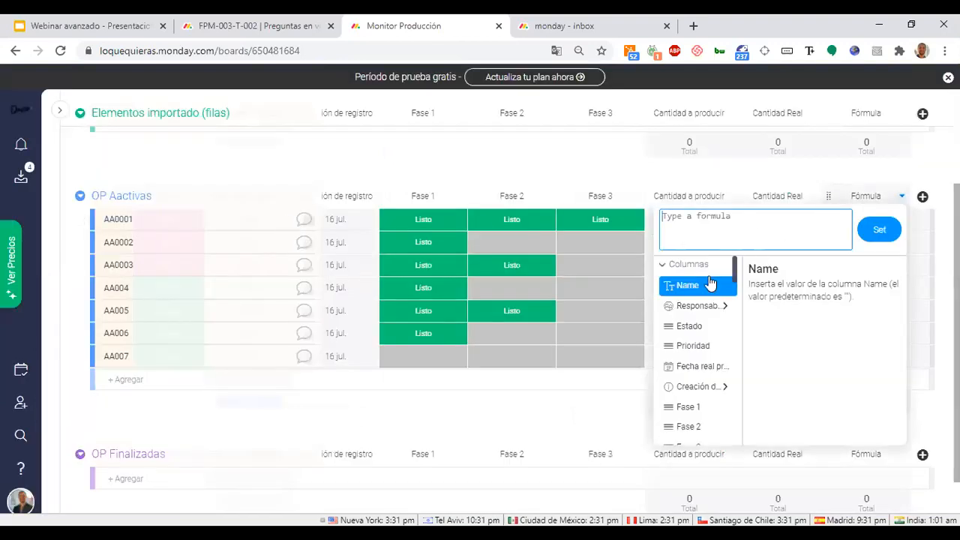
Examine the constants and board columns available for building a formula in the Fórmula column's editor.
{"action": "left_click", "coordinate": [664, 267]}
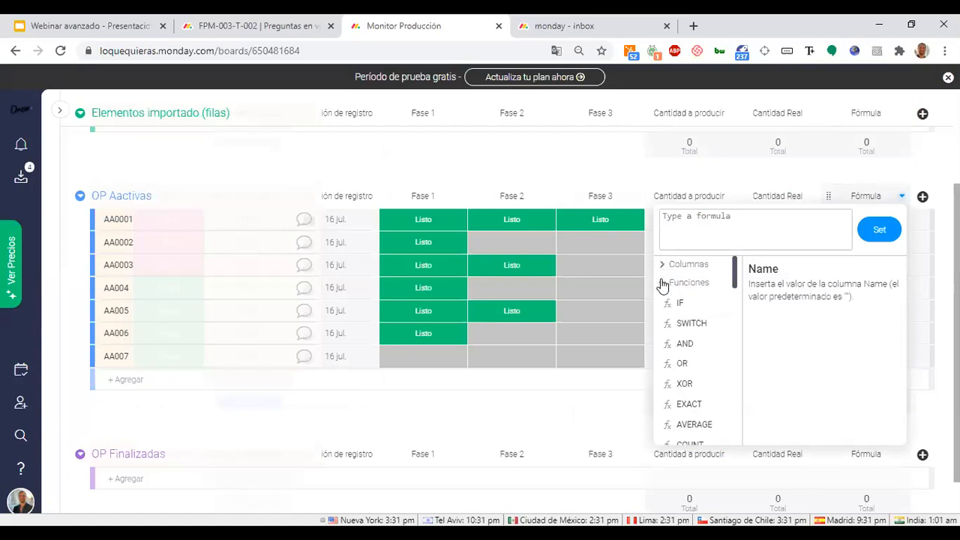
{"action": "left_click", "coordinate": [663, 285]}
{"action": "left_click", "coordinate": [663, 301]}
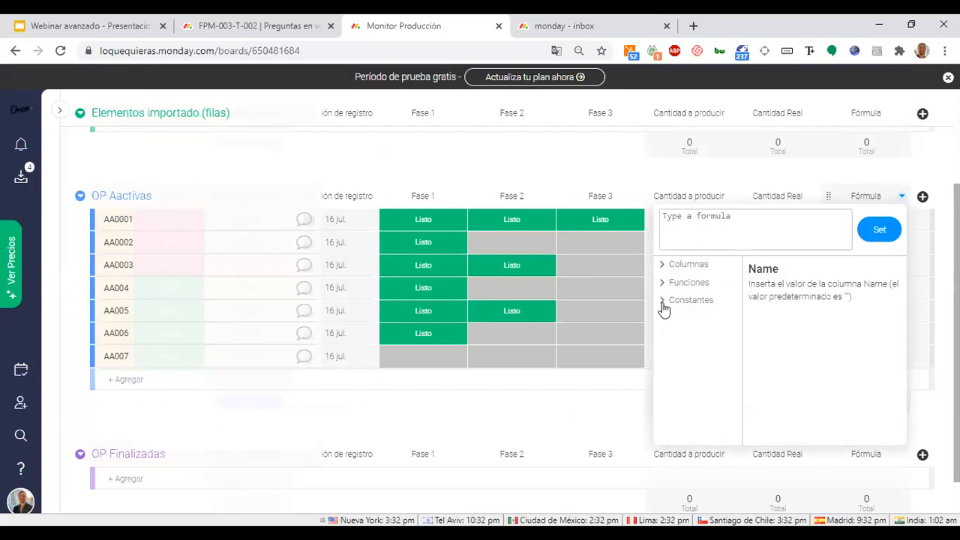
{"action": "left_click", "coordinate": [664, 304]}
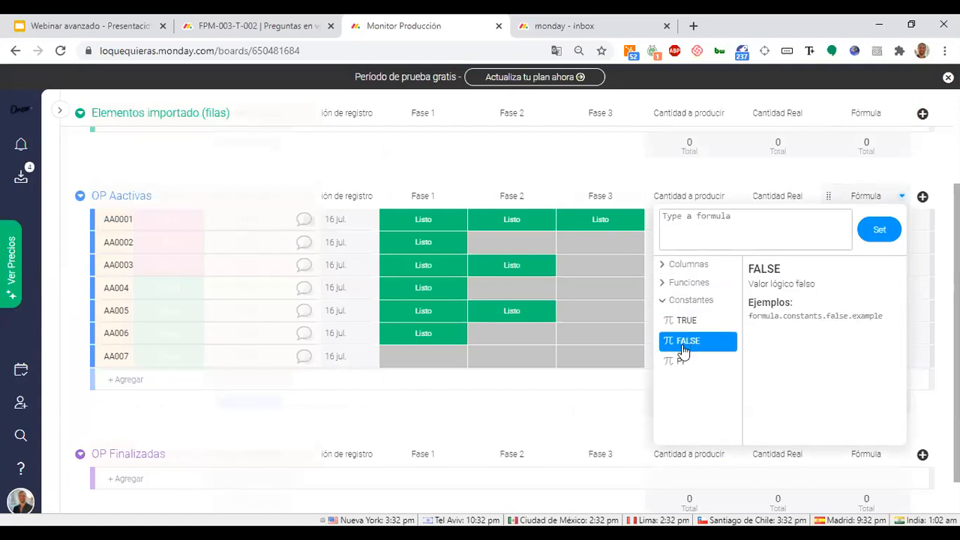
{"action": "left_click", "coordinate": [663, 300]}
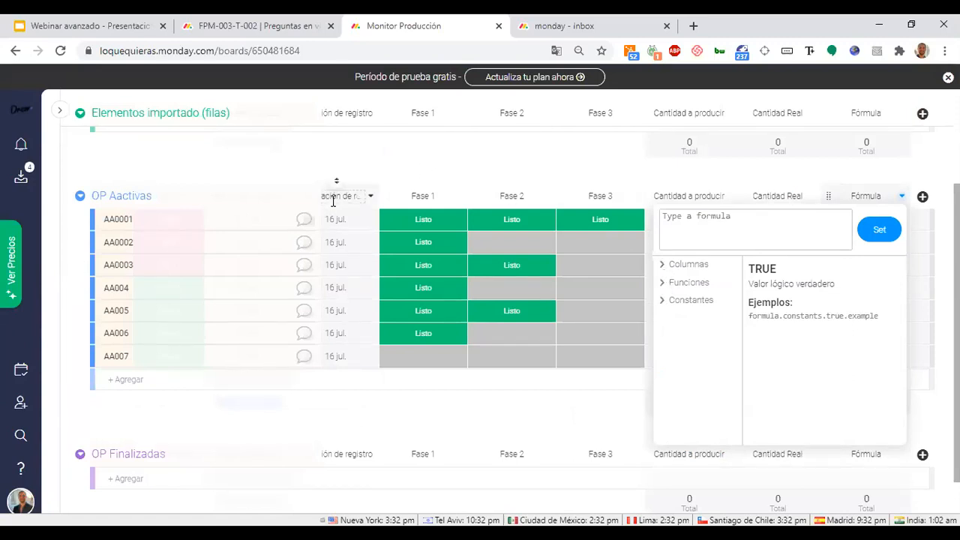
{"action": "left_click", "coordinate": [659, 267]}
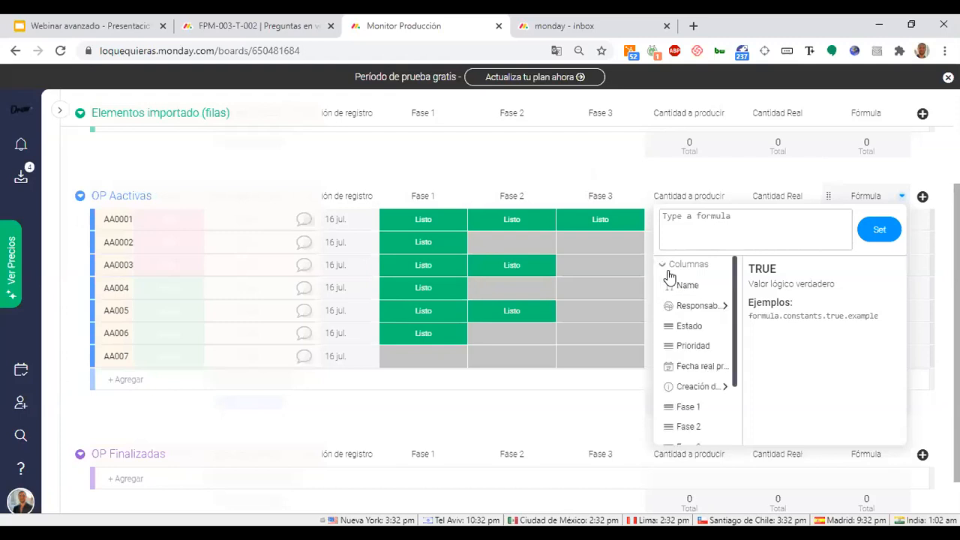
{"action": "scroll", "coordinate": [683, 368], "scroll_direction": "down", "scroll_amount": 1}
{"action": "scroll", "coordinate": [682, 368], "scroll_direction": "up", "scroll_amount": 2}
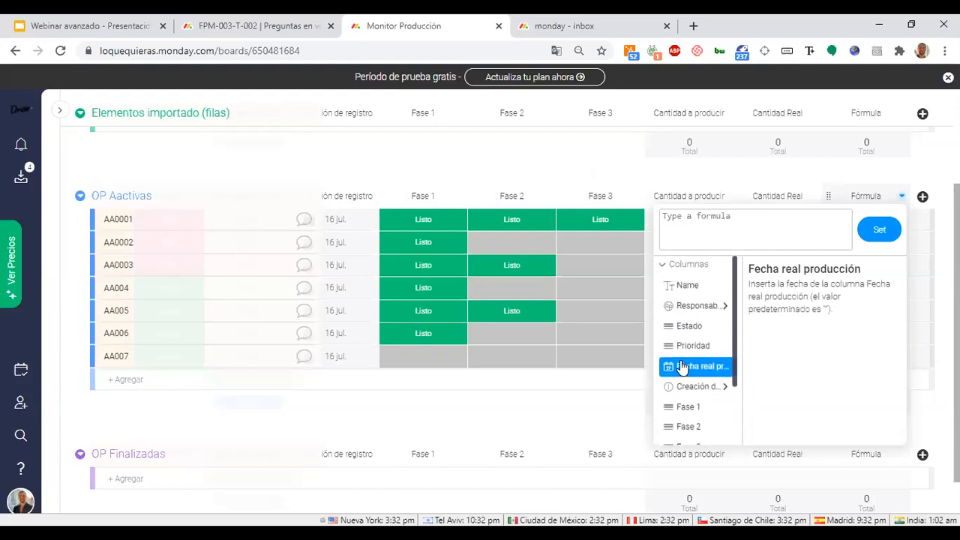
Examine the functions available in the formula editor, including the descriptions of IF, SWITCH and ROUND.
{"action": "left_click", "coordinate": [663, 265]}
{"action": "left_click", "coordinate": [661, 286]}
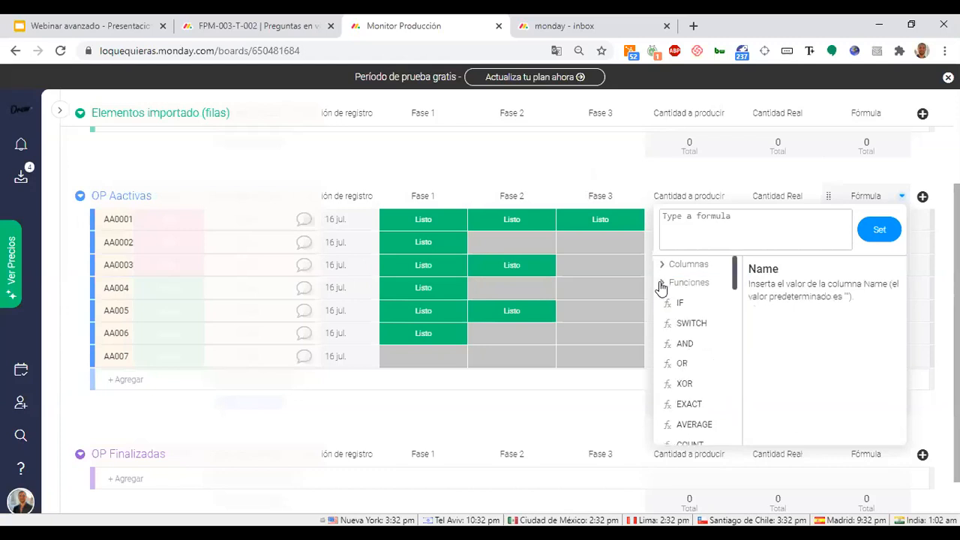
{"action": "scroll", "coordinate": [692, 418], "scroll_direction": "down", "scroll_amount": 1}
{"action": "scroll", "coordinate": [694, 418], "scroll_direction": "down", "scroll_amount": 4}
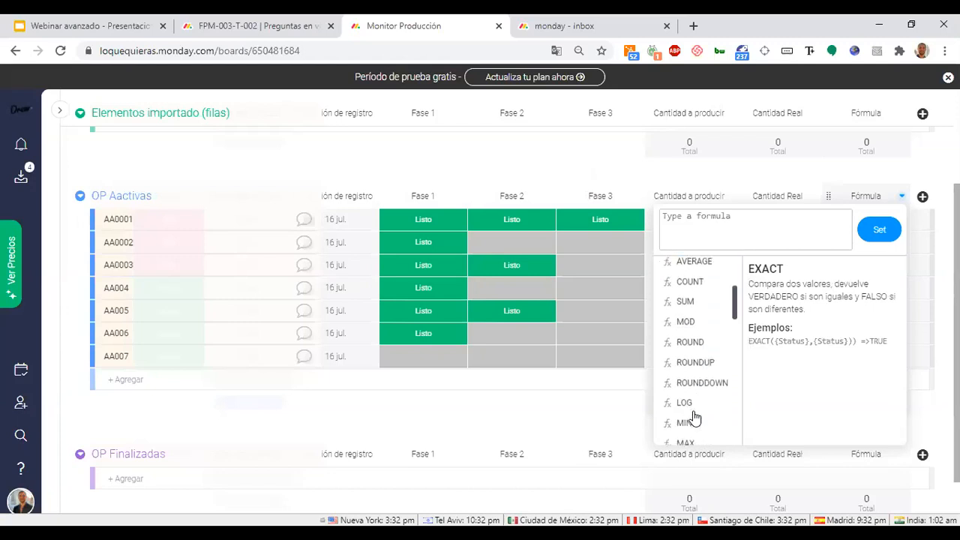
{"action": "scroll", "coordinate": [693, 421], "scroll_direction": "up", "scroll_amount": 5}
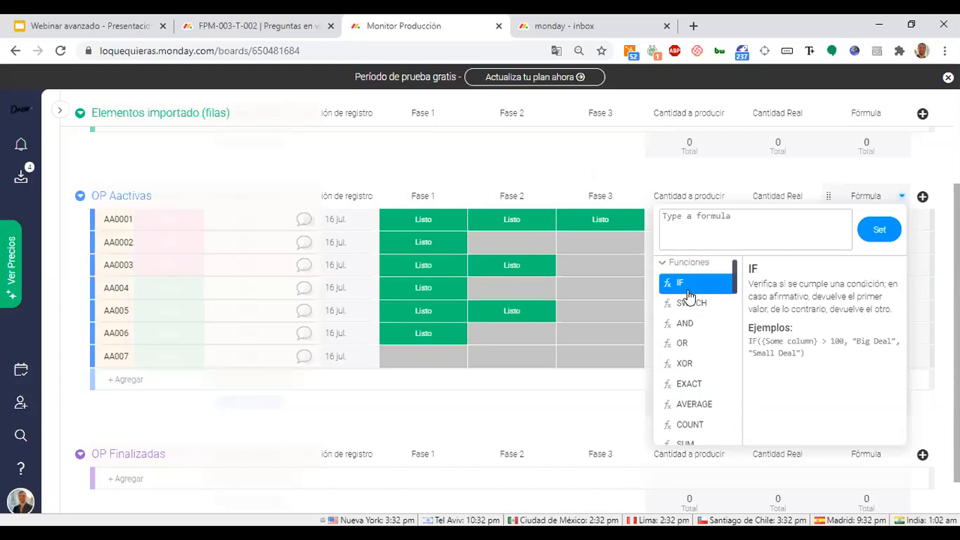
{"action": "scroll", "coordinate": [695, 328], "scroll_direction": "down", "scroll_amount": 1}
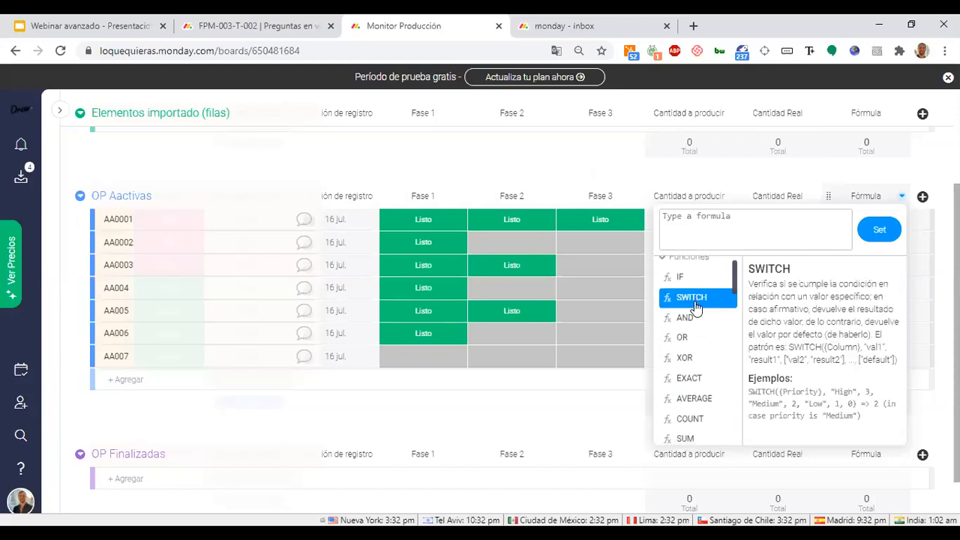
{"action": "scroll", "coordinate": [684, 321], "scroll_direction": "down", "scroll_amount": 3}
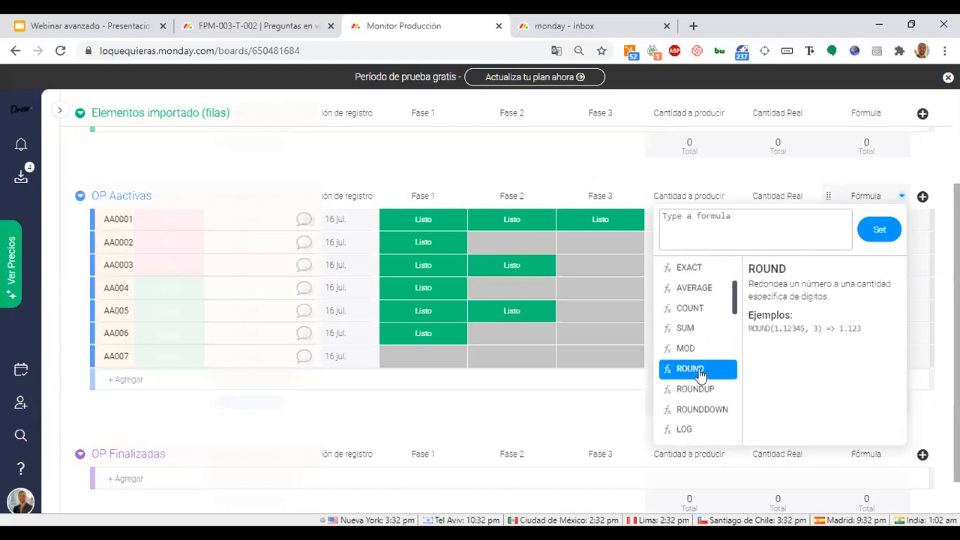
Examine the remaining math, text and date functions in the formula editor's function list.
{"action": "scroll", "coordinate": [696, 368], "scroll_direction": "down", "scroll_amount": 3}
{"action": "scroll", "coordinate": [684, 412], "scroll_direction": "down", "scroll_amount": 3}
{"action": "scroll", "coordinate": [690, 357], "scroll_direction": "down", "scroll_amount": 3}
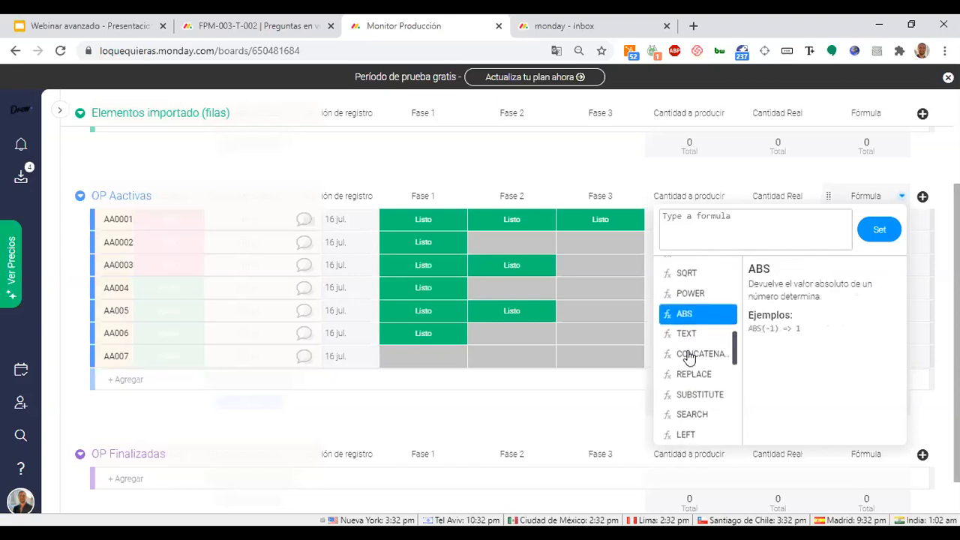
{"action": "scroll", "coordinate": [689, 357], "scroll_direction": "down", "scroll_amount": 3}
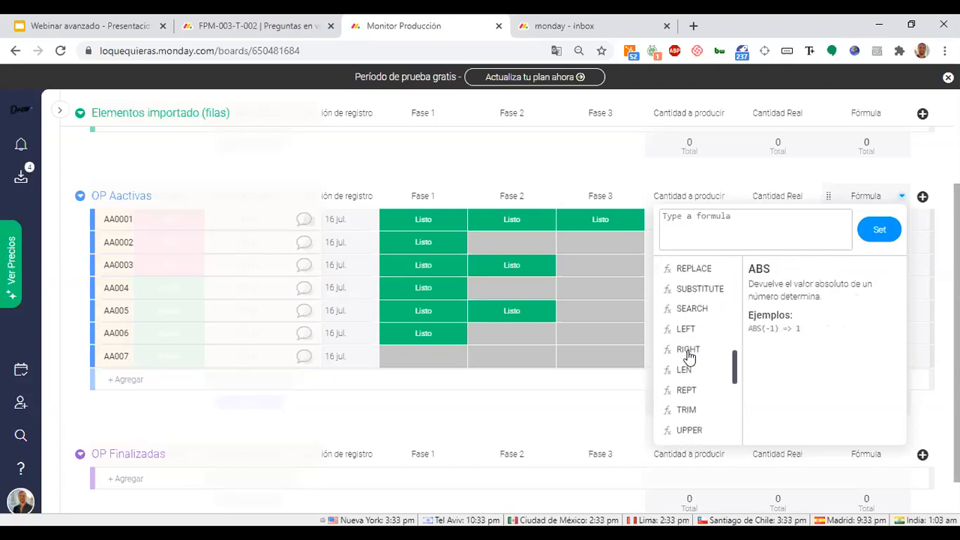
{"action": "scroll", "coordinate": [688, 357], "scroll_direction": "down", "scroll_amount": 5}
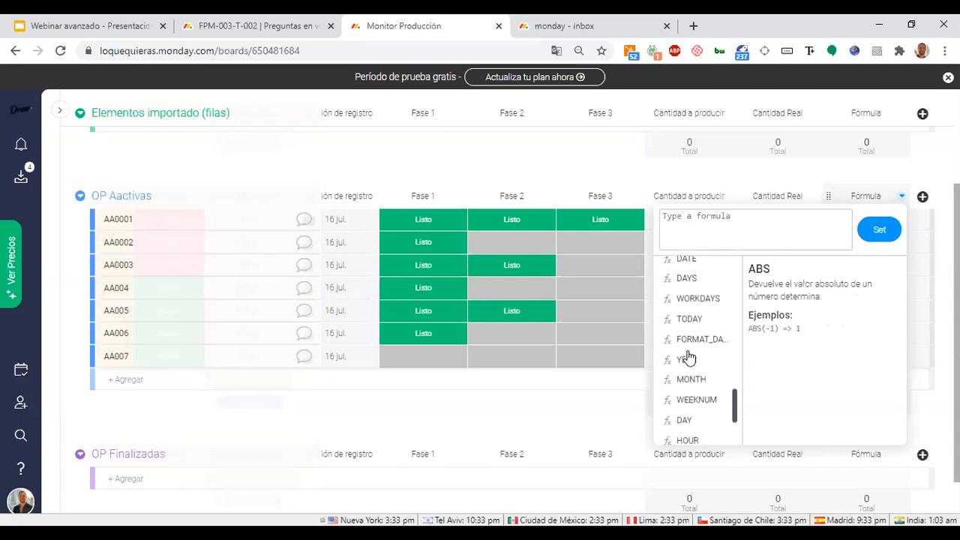
{"action": "scroll", "coordinate": [688, 357], "scroll_direction": "down", "scroll_amount": 2}
{"action": "scroll", "coordinate": [689, 357], "scroll_direction": "up", "scroll_amount": 3}
{"action": "scroll", "coordinate": [689, 357], "scroll_direction": "up", "scroll_amount": 10}
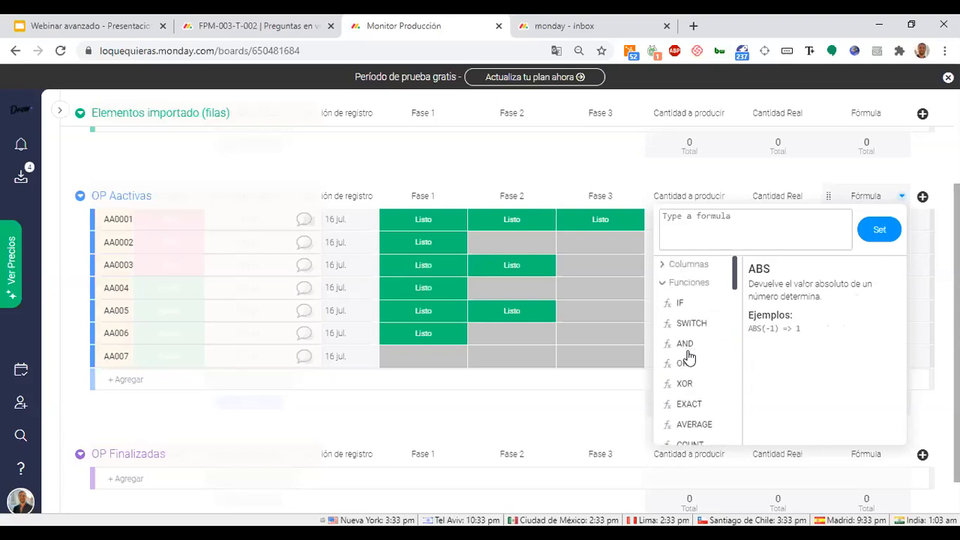
Set the Fórmula column's formula to {Cantidad a producir}-{Cantidad Real} using the board columns.
{"action": "left_click", "coordinate": [665, 267]}
{"action": "scroll", "coordinate": [707, 338], "scroll_direction": "down", "scroll_amount": 4}
{"action": "scroll", "coordinate": [707, 339], "scroll_direction": "up", "scroll_amount": 1}
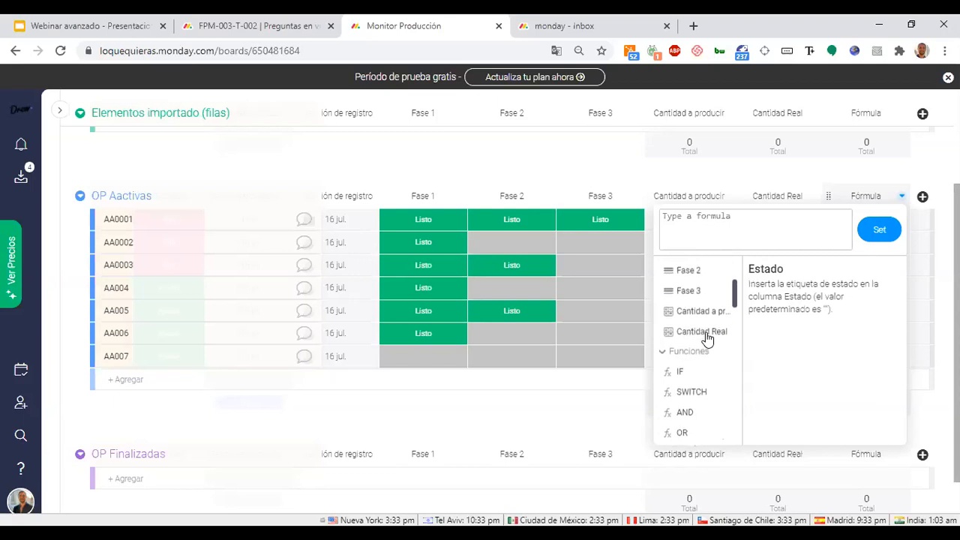
{"action": "left_click", "coordinate": [701, 319]}
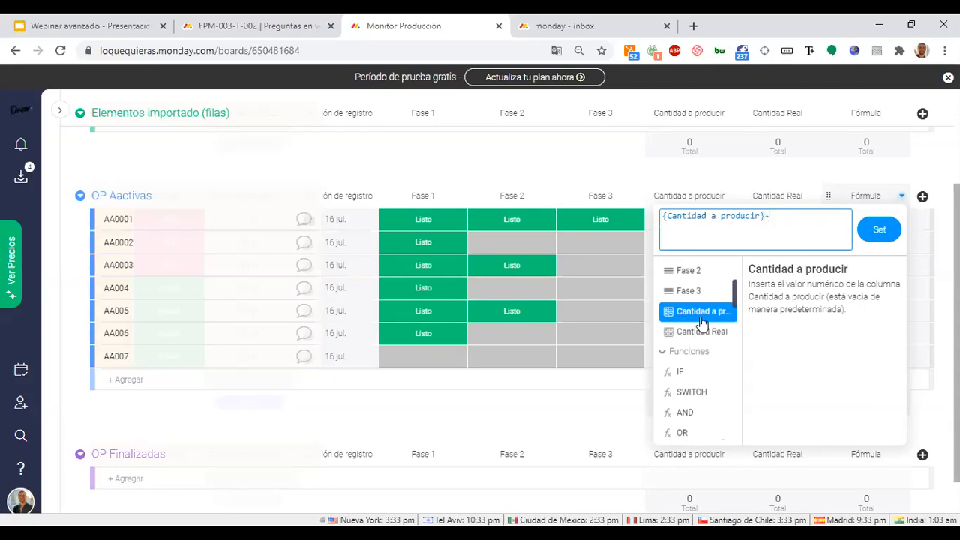
{"action": "type", "text": "-"}
{"action": "left_click", "coordinate": [705, 331]}
{"action": "left_click", "coordinate": [876, 237]}
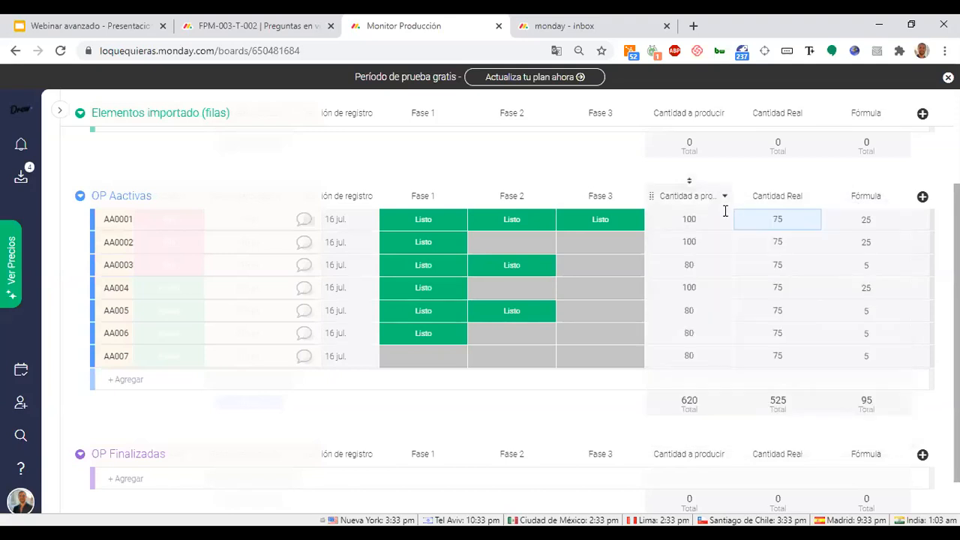
Rename the Fórmula column as Dx.
{"action": "left_click", "coordinate": [875, 197]}
{"action": "type", "text": "Dx"}
{"action": "key", "text": "Return"}
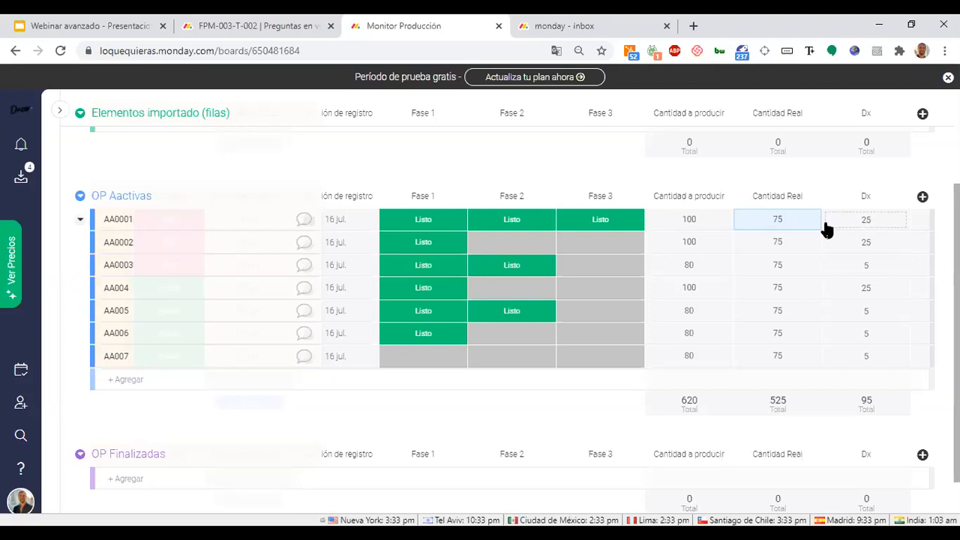
Negate the Dx formula so it reads -({Cantidad a producir}-{Cantidad Real}) and apply it.
{"action": "left_click", "coordinate": [864, 222]}
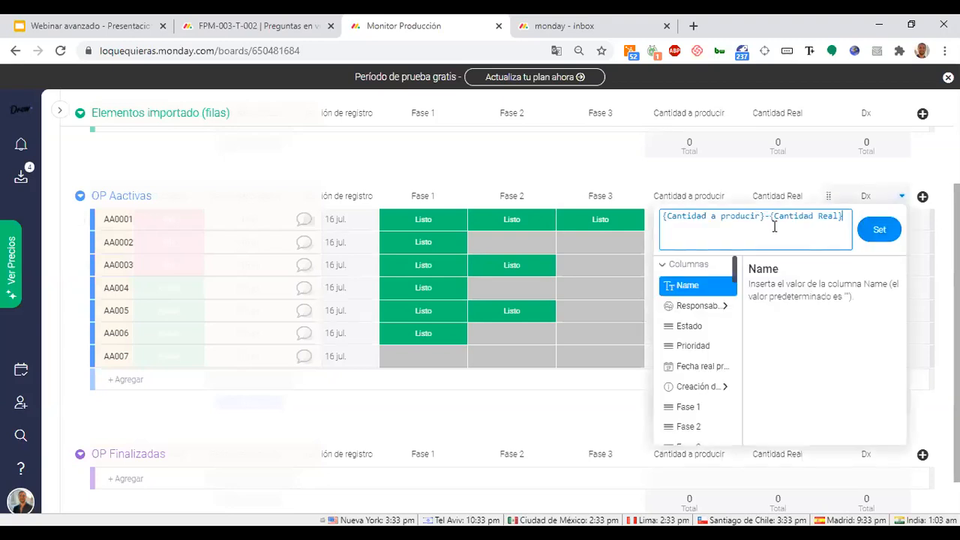
{"action": "type", "text": "("}
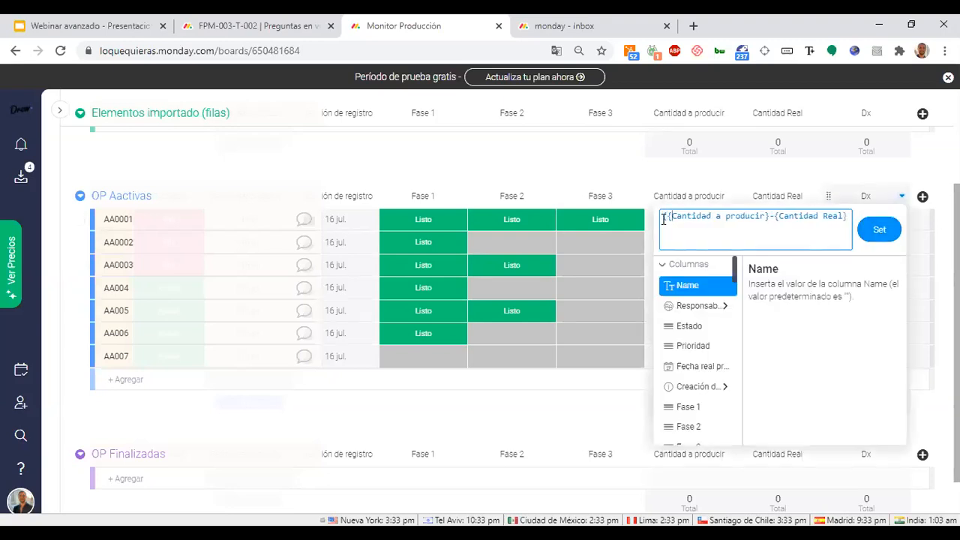
{"action": "type", "text": ")"}
{"action": "type", "text": "-"}
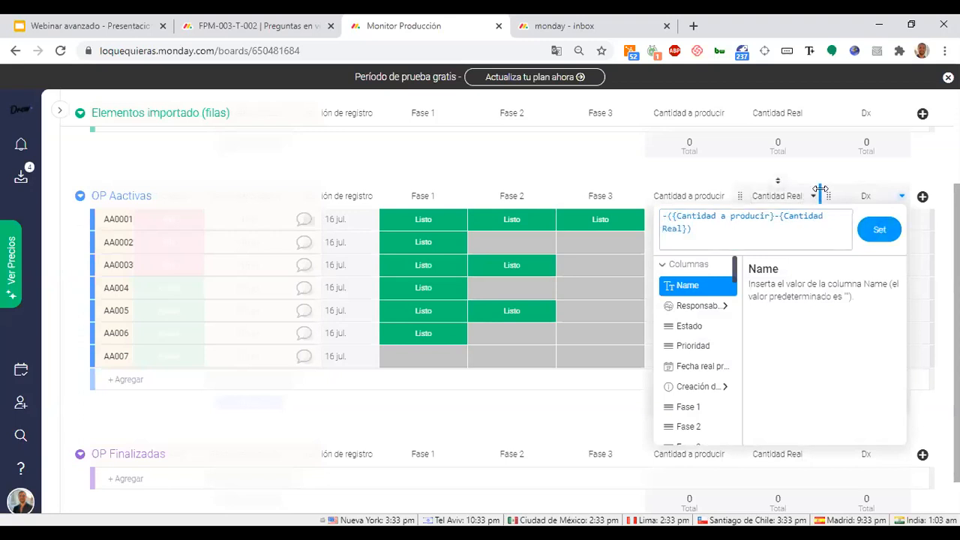
{"action": "left_click", "coordinate": [814, 170]}
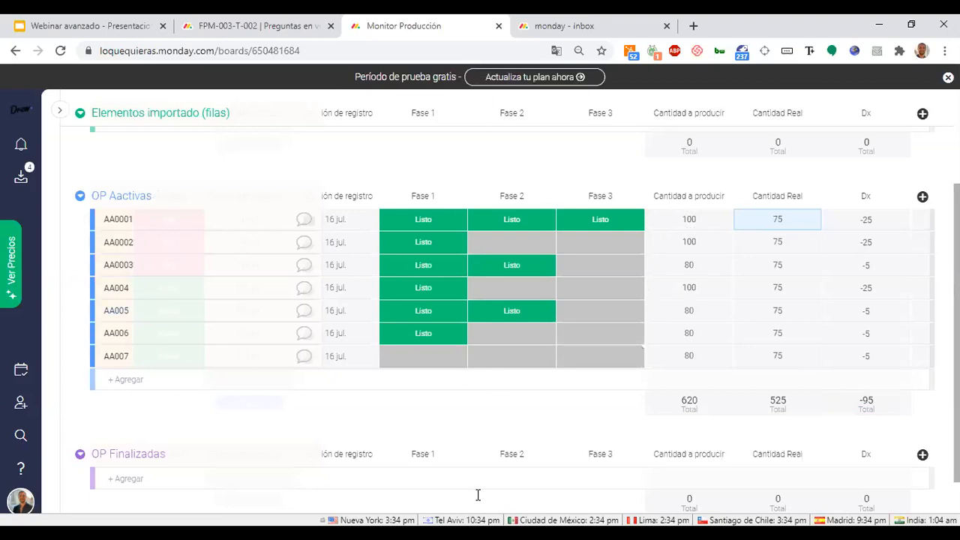
Set a custom unit of perfiles for the Cantidad a producir column in its OP Aactivas summary settings.
{"action": "mouse_move", "coordinate": [353, 226]}
{"action": "left_click", "coordinate": [689, 405]}
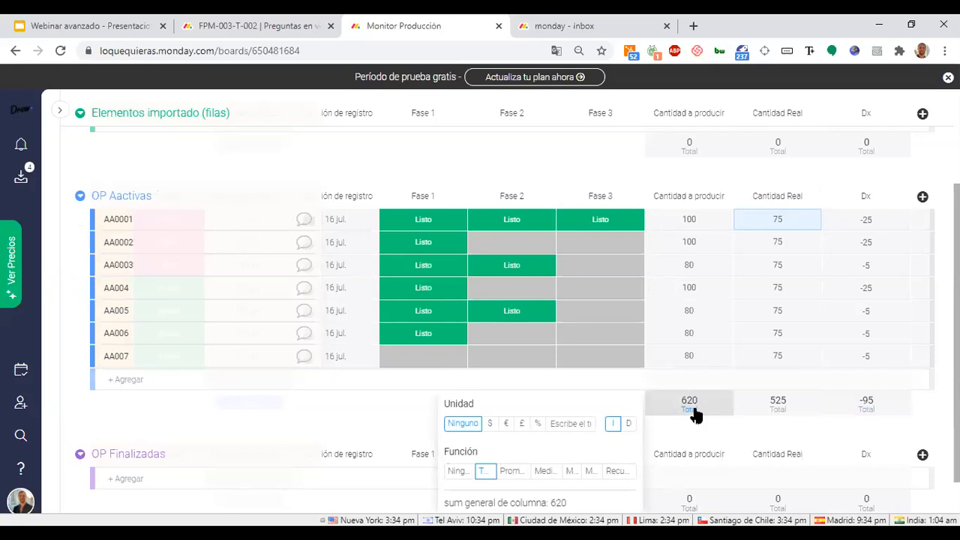
{"action": "scroll", "coordinate": [694, 412], "scroll_direction": "down", "scroll_amount": 1}
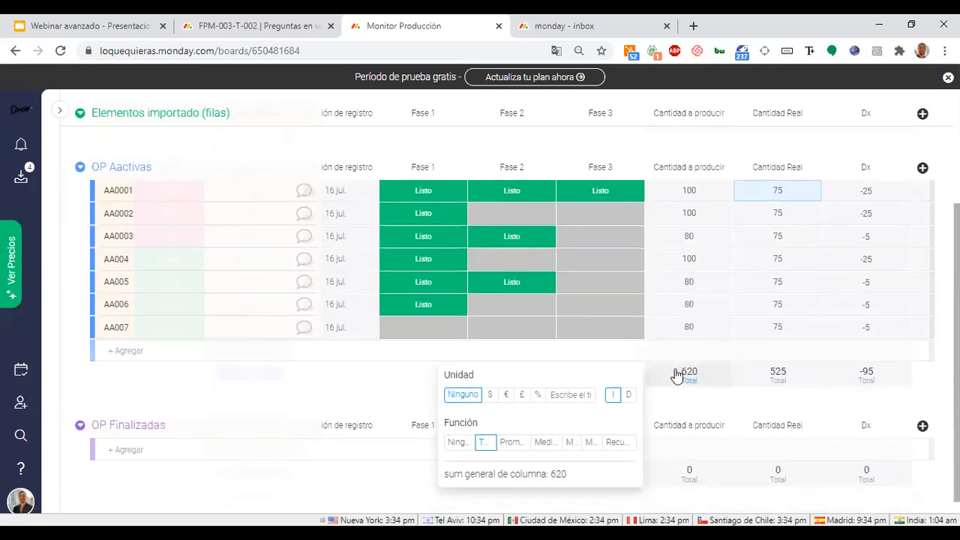
{"action": "left_click", "coordinate": [490, 395]}
{"action": "left_click", "coordinate": [536, 397]}
{"action": "left_click", "coordinate": [560, 395]}
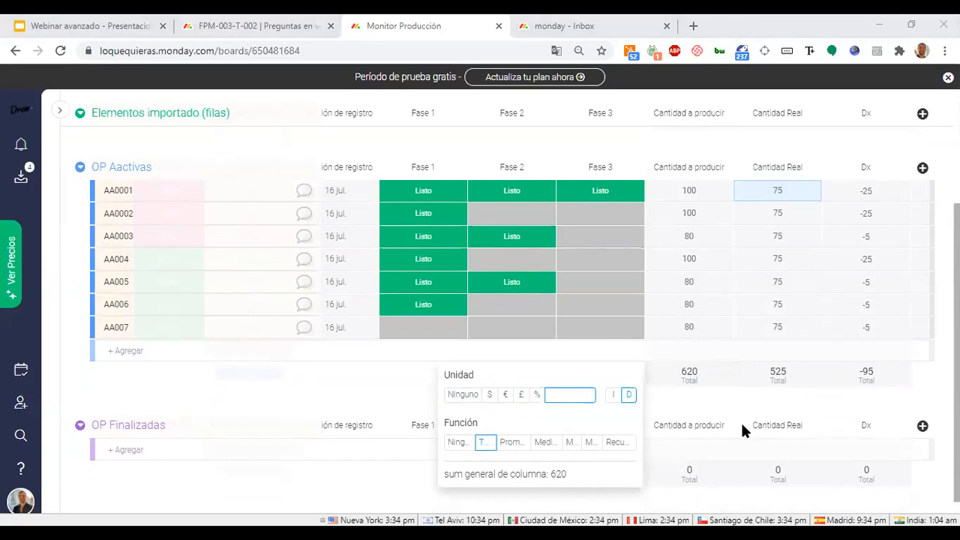
{"action": "left_click", "coordinate": [589, 394]}
{"action": "type", "text": "perfiles"}
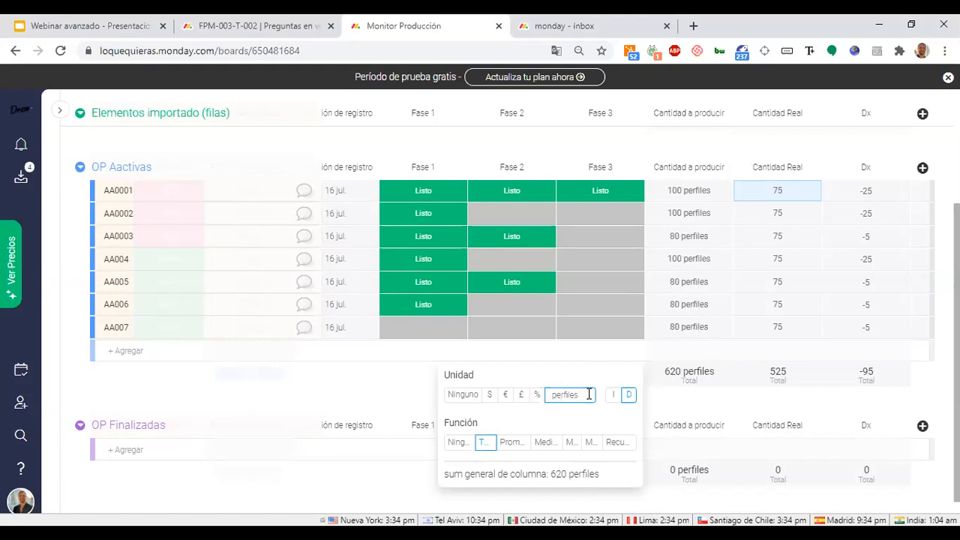
Give the Cantidad Real column the custom unit perfiles.
{"action": "left_click", "coordinate": [789, 377]}
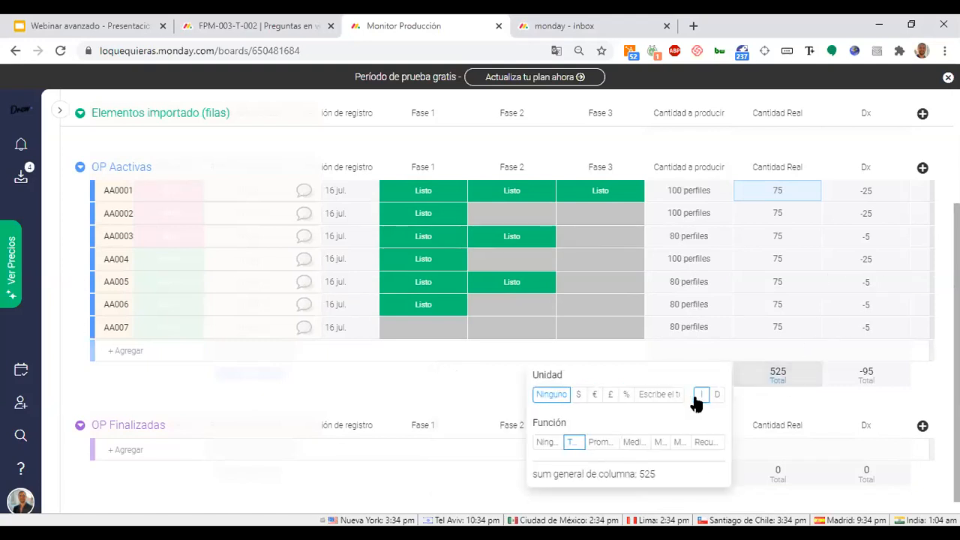
{"action": "left_click", "coordinate": [665, 396]}
{"action": "type", "text": "perfiles"}
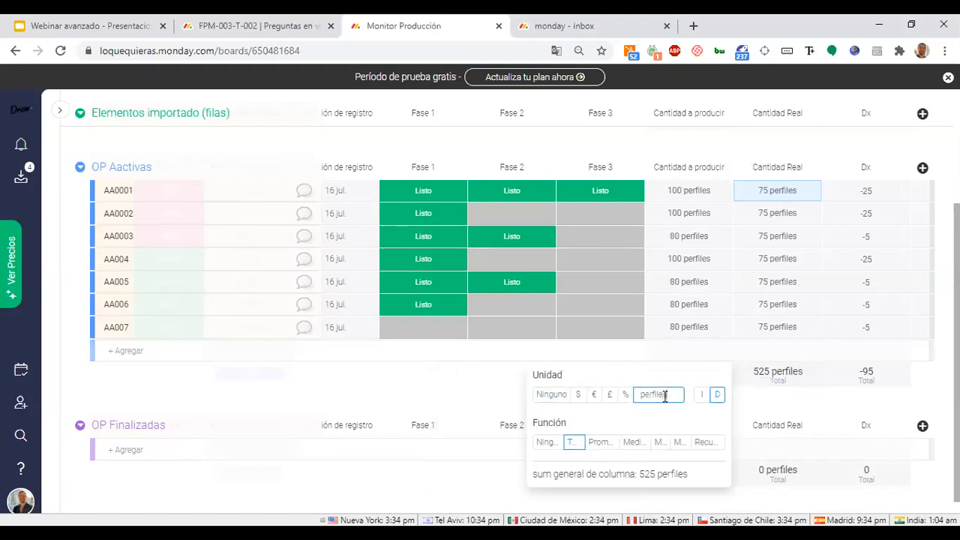
Set the unit of the Dx column to % in its OP Aactivas summary settings.
{"action": "left_click", "coordinate": [870, 387]}
{"action": "left_click", "coordinate": [871, 387]}
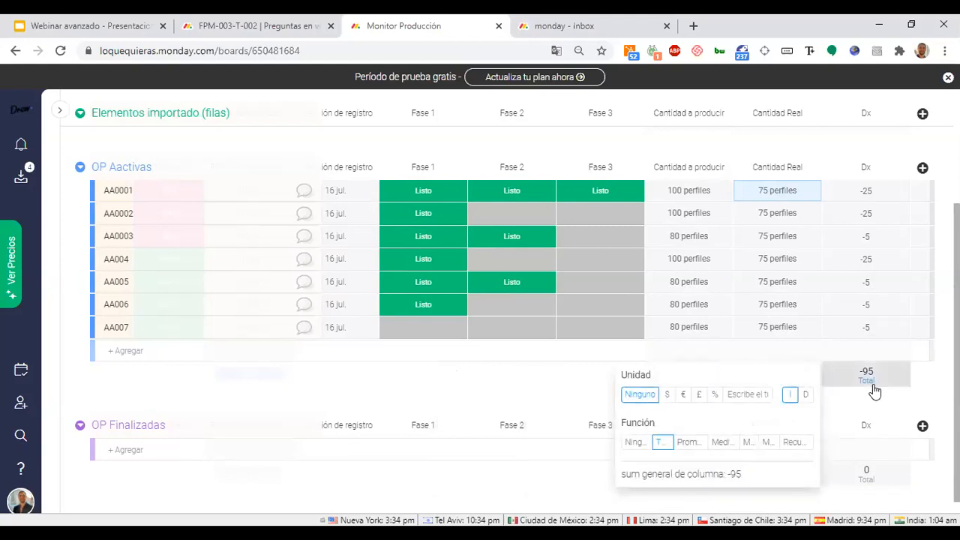
{"action": "left_click", "coordinate": [716, 398]}
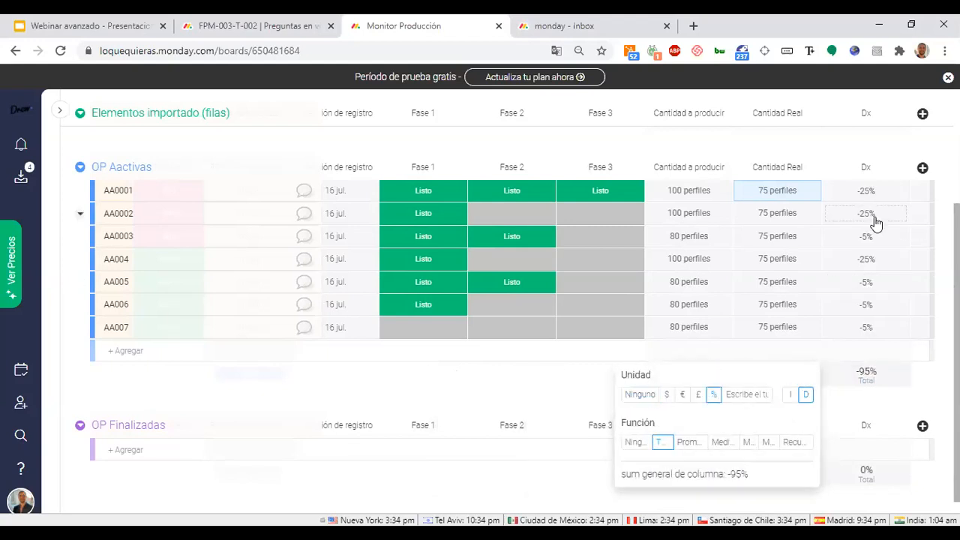
Extend the Dx formula to divide the quantity difference by {Cantidad a producir} and apply it.
{"action": "left_click", "coordinate": [874, 216]}
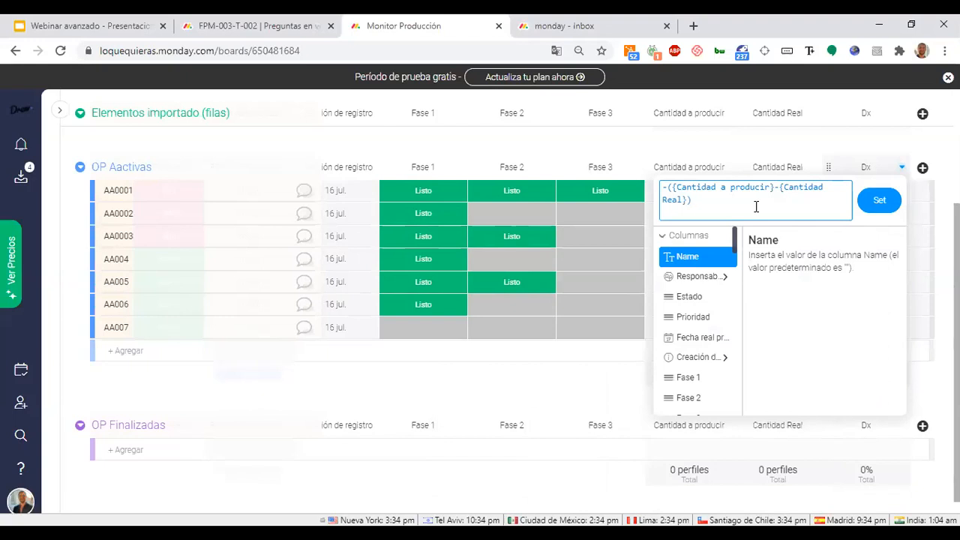
{"action": "scroll", "coordinate": [697, 375], "scroll_direction": "down", "scroll_amount": 2}
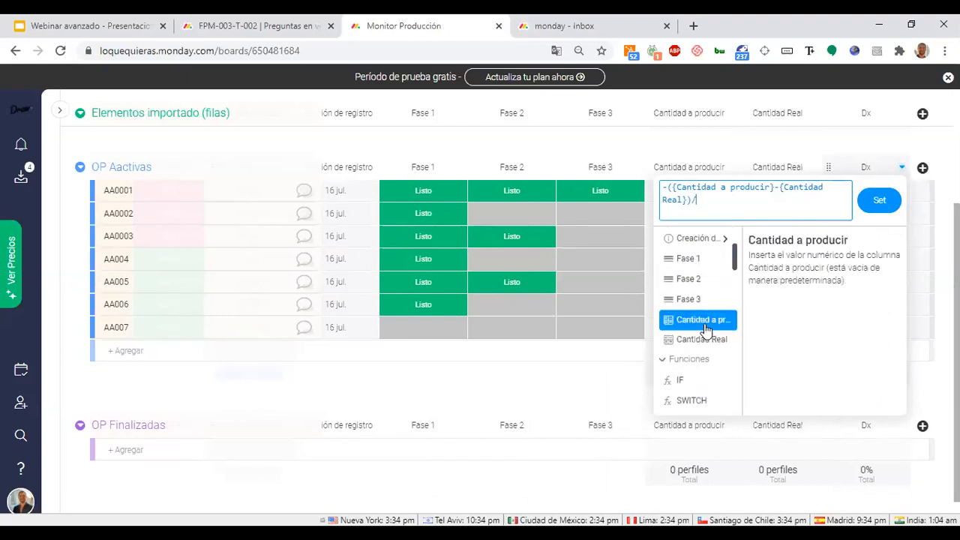
{"action": "left_click", "coordinate": [704, 323]}
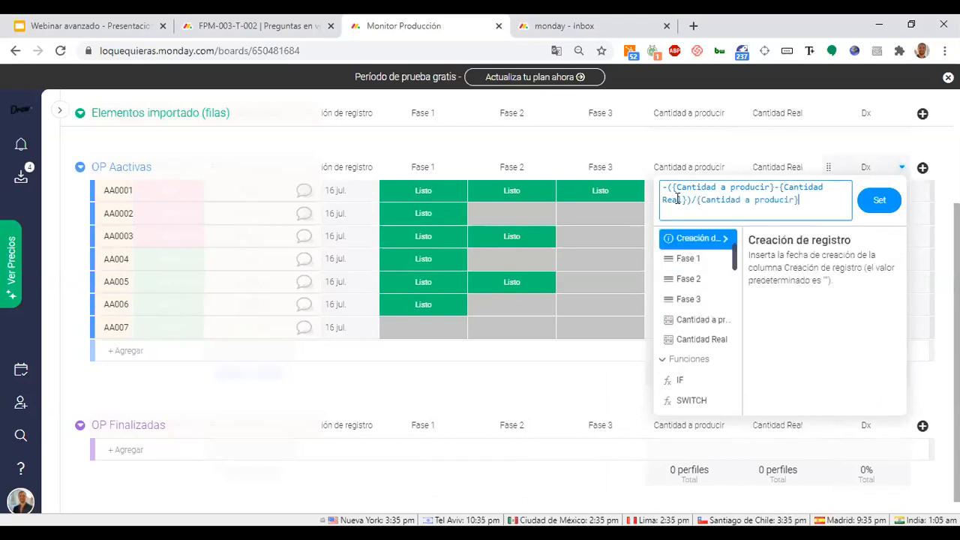
{"action": "left_click", "coordinate": [880, 200]}
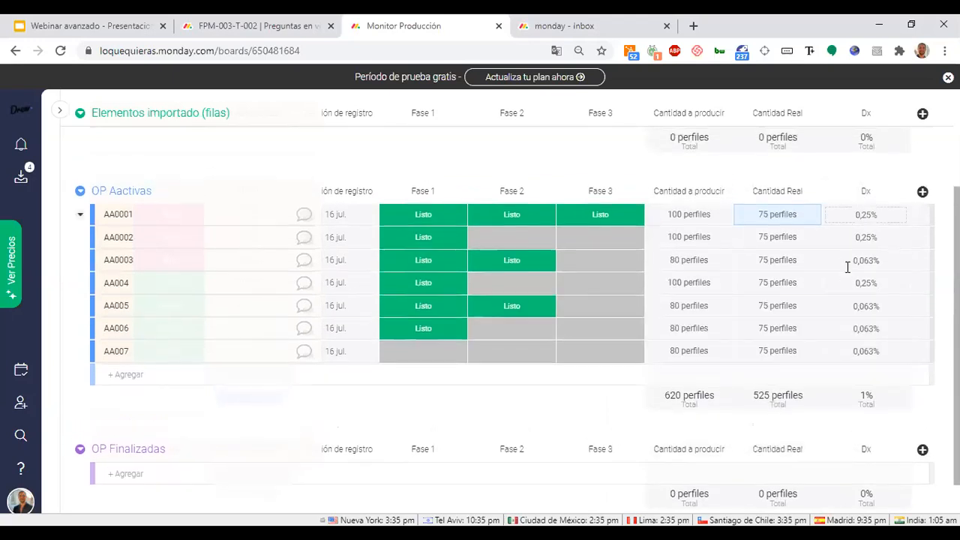
Change the Dx column's summary function to Promedio and close its settings.
{"action": "left_click", "coordinate": [857, 406]}
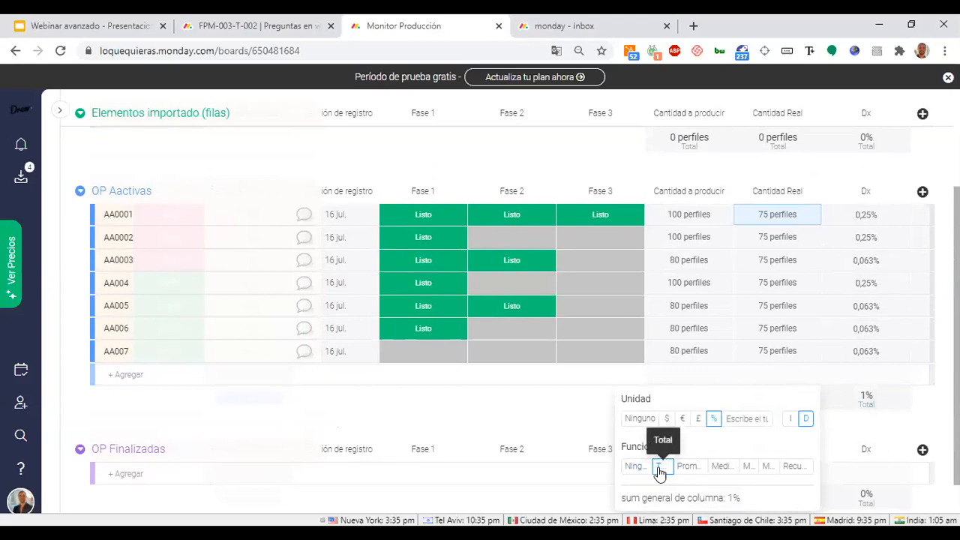
{"action": "left_click", "coordinate": [684, 466]}
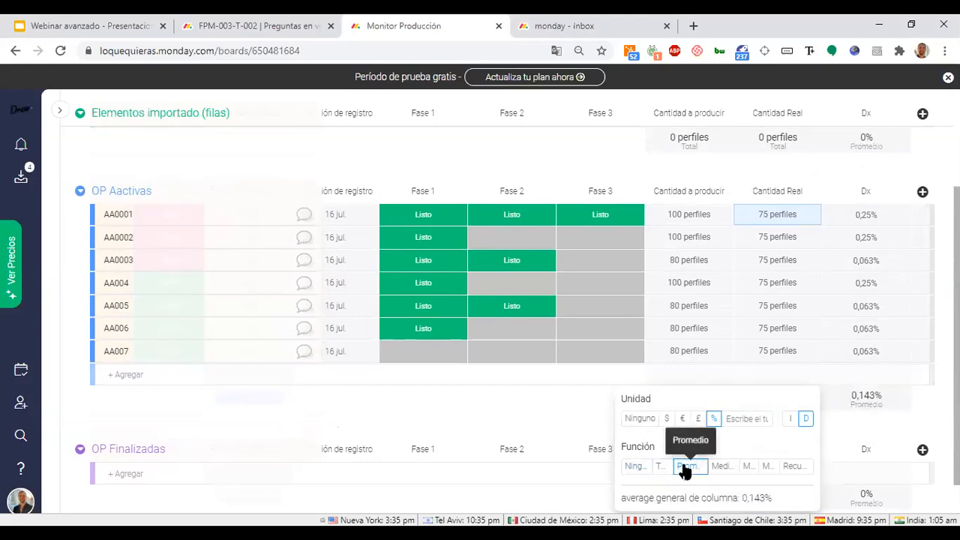
{"action": "left_click", "coordinate": [844, 429]}
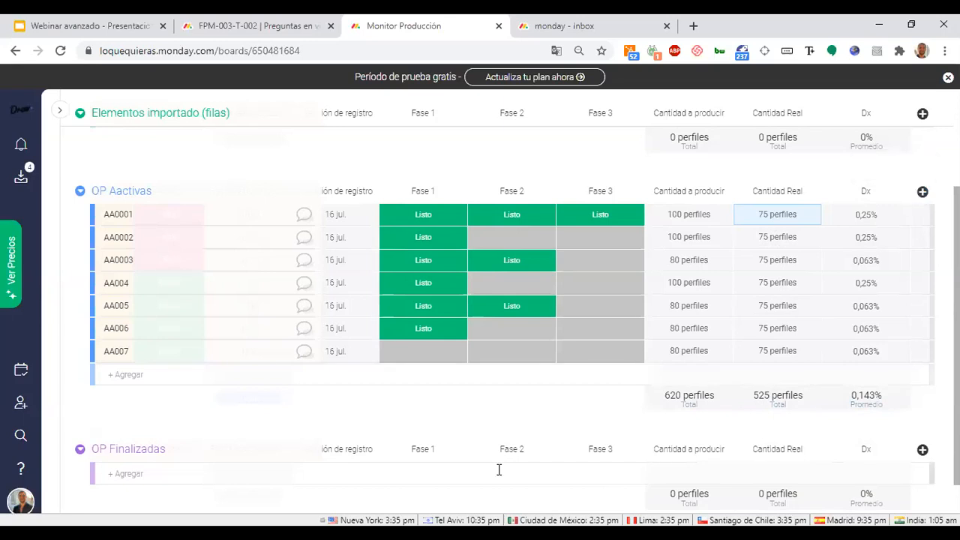
Search the column center for "seguimi" and add the Seguimiento de tiempo column to the board after Dx.
{"action": "left_click", "coordinate": [922, 193]}
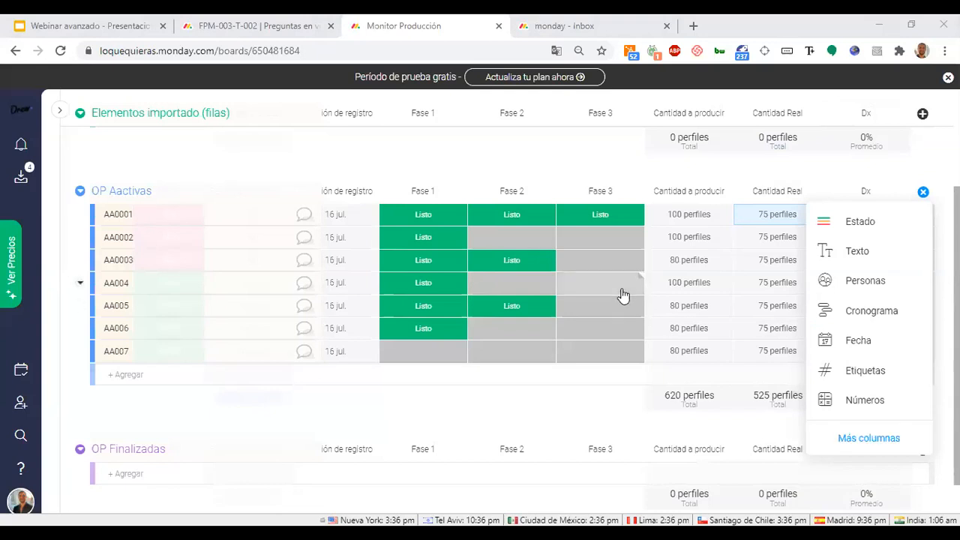
{"action": "scroll", "coordinate": [624, 297], "scroll_direction": "left", "scroll_amount": 2}
{"action": "scroll", "coordinate": [623, 296], "scroll_direction": "right", "scroll_amount": 2}
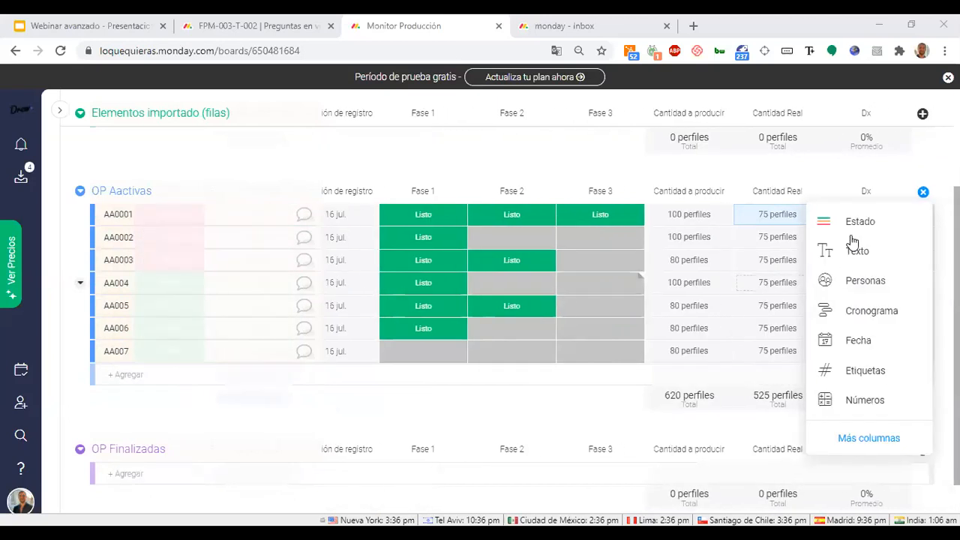
{"action": "left_click", "coordinate": [868, 441]}
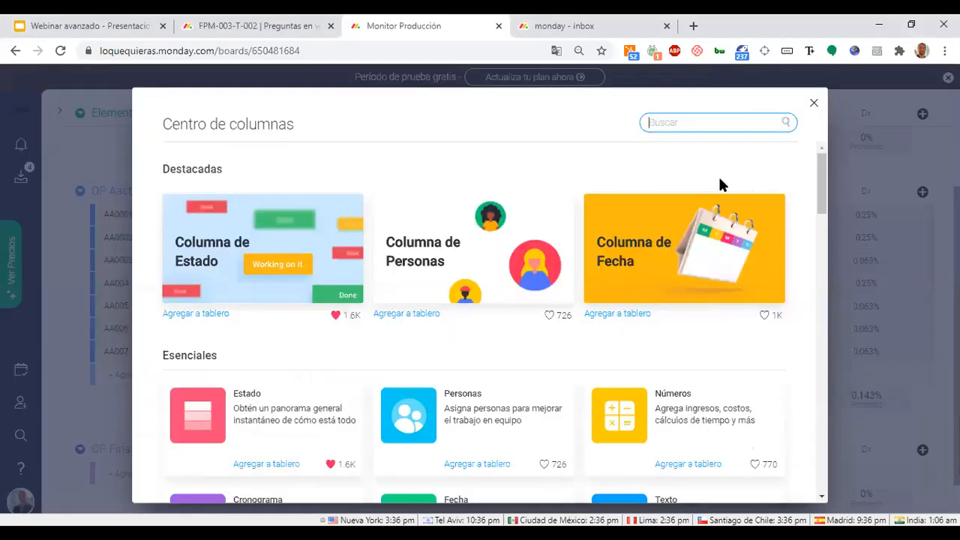
{"action": "scroll", "coordinate": [719, 185], "scroll_direction": "down", "scroll_amount": 5}
{"action": "scroll", "coordinate": [720, 183], "scroll_direction": "up", "scroll_amount": 2}
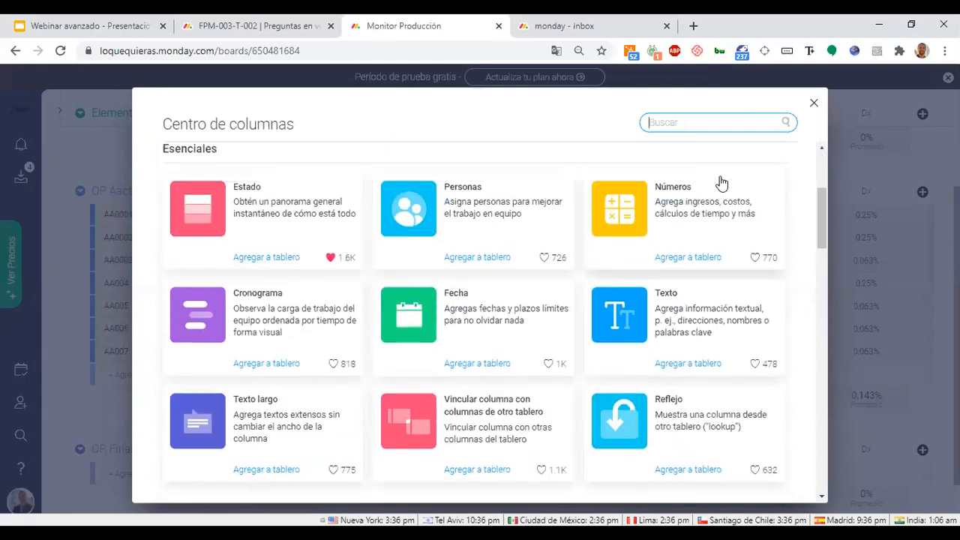
{"action": "type", "text": "seguimi"}
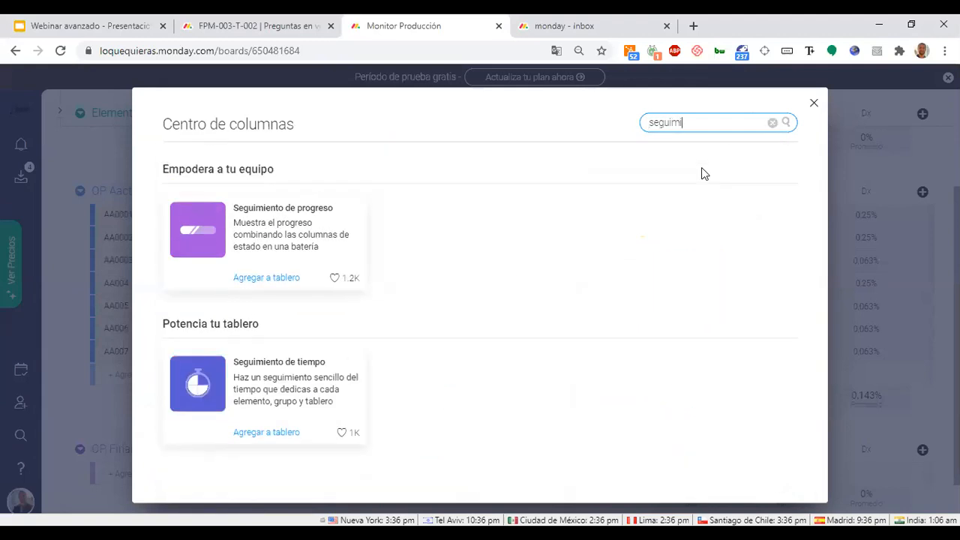
{"action": "left_click", "coordinate": [242, 393]}
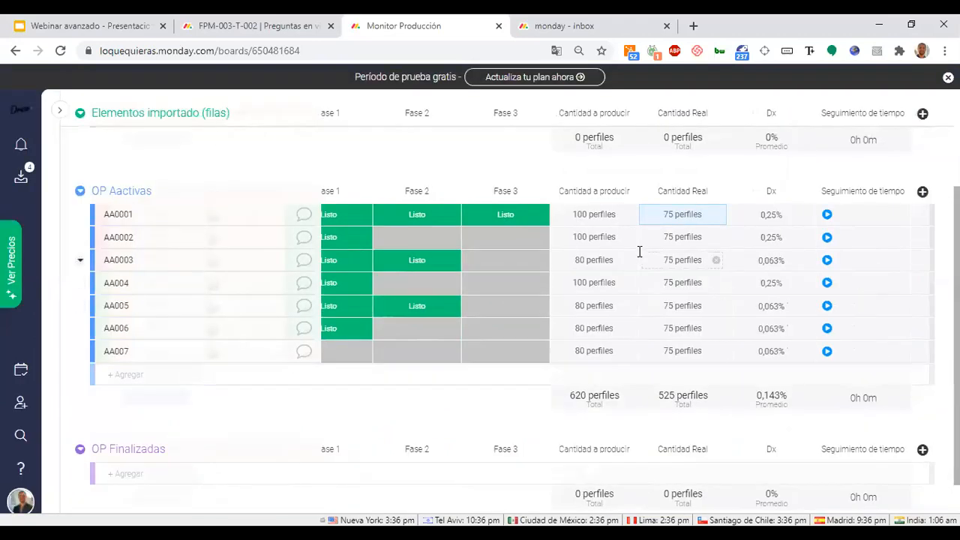
Start the time tracker for order AA0001 in Seguimiento de tiempo, let it run briefly and pause it.
{"action": "left_click", "coordinate": [829, 217]}
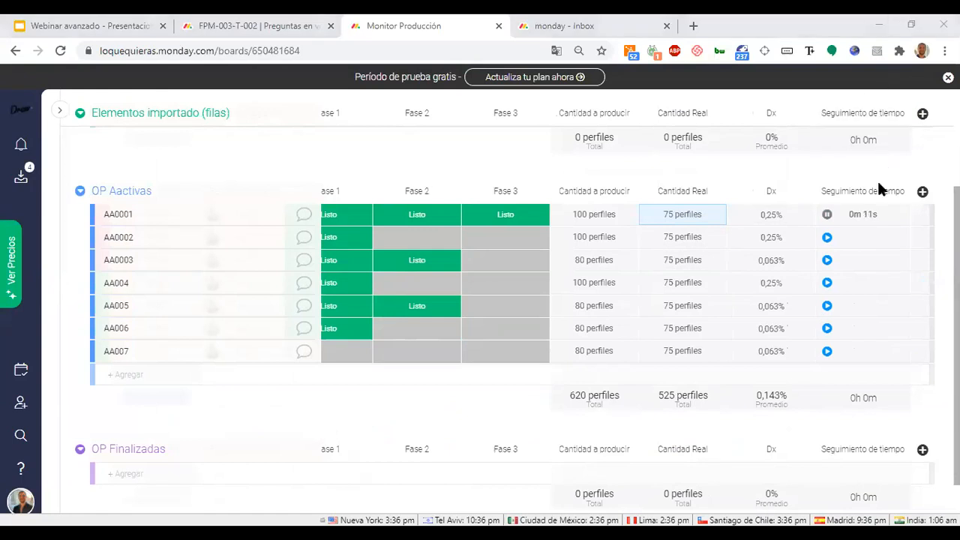
{"action": "left_click", "coordinate": [827, 216]}
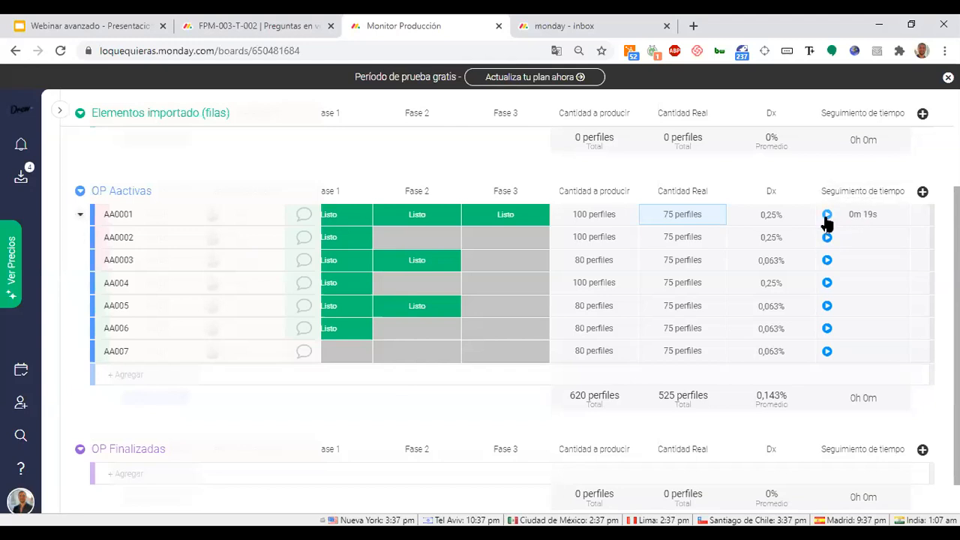
Review the phase statuses, production dates, quantities, Dx and time tracking columns of the OP Aactivas group.
{"action": "scroll", "coordinate": [825, 222], "scroll_direction": "up", "scroll_amount": 2}
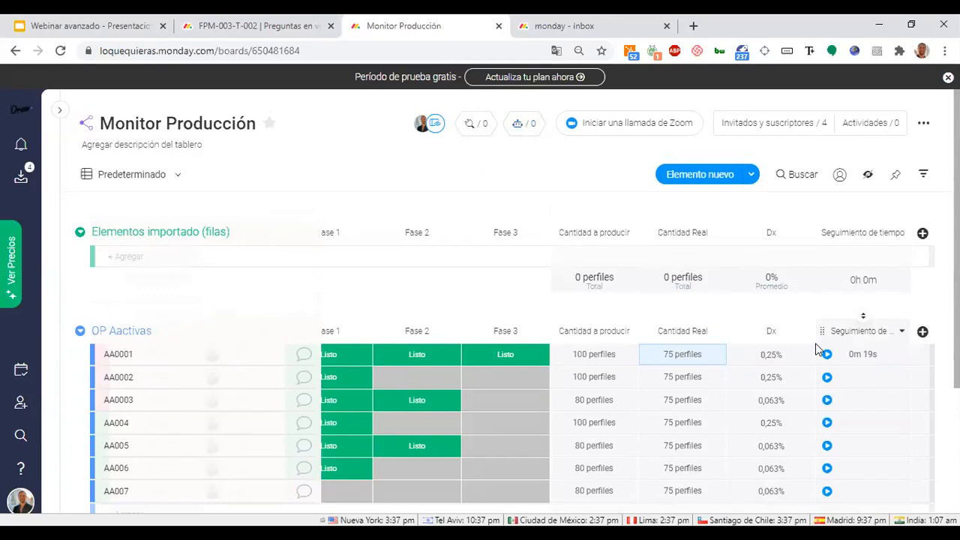
{"action": "scroll", "coordinate": [817, 349], "scroll_direction": "down", "scroll_amount": 1}
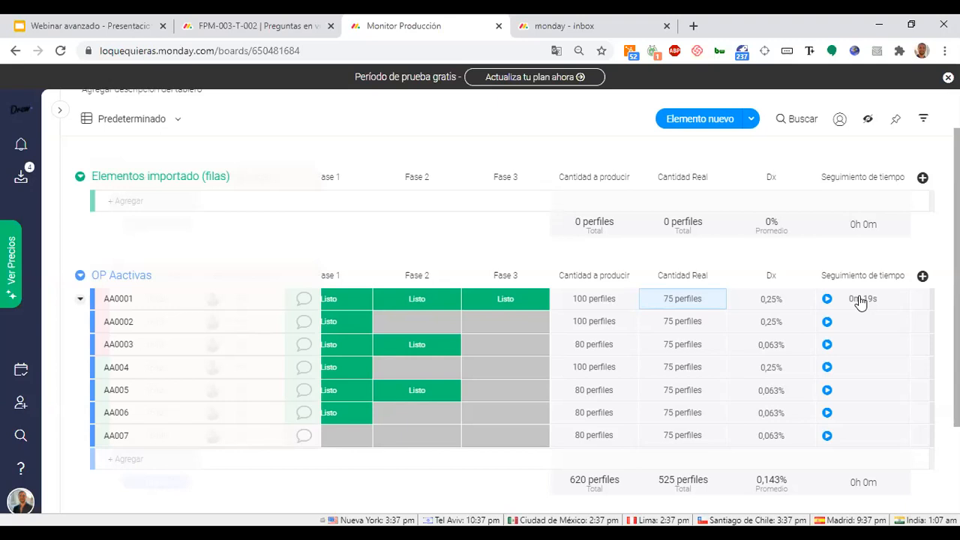
{"action": "left_click", "coordinate": [922, 278]}
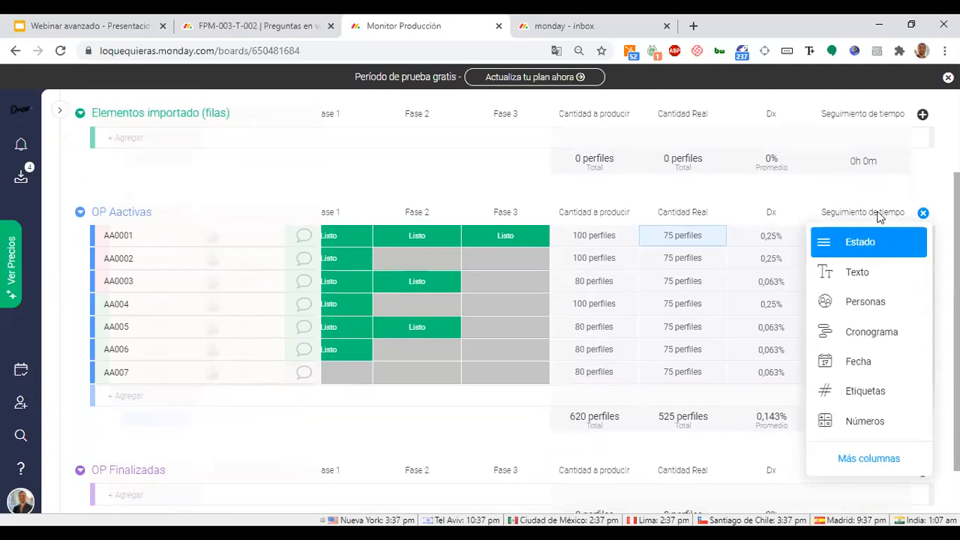
{"action": "left_click", "coordinate": [881, 196]}
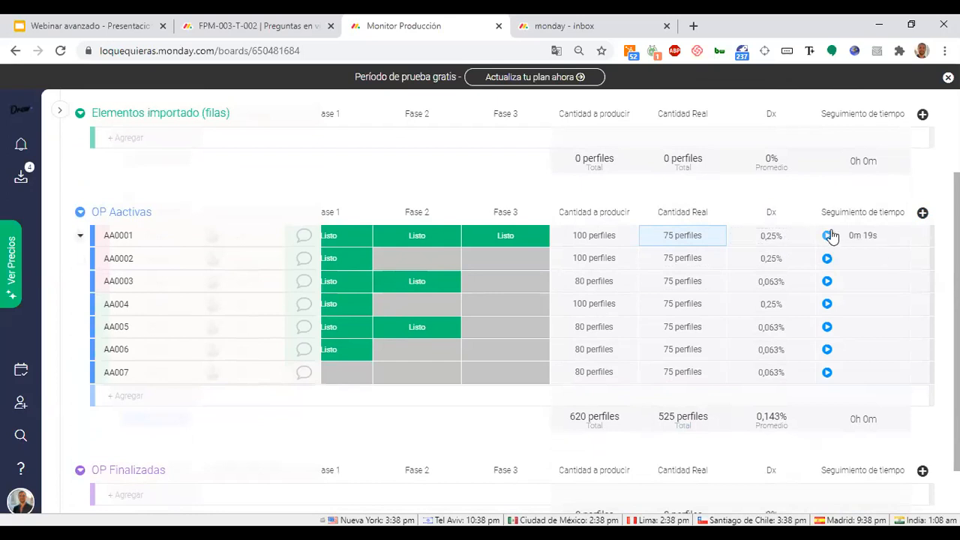
{"action": "scroll", "coordinate": [832, 236], "scroll_direction": "up", "scroll_amount": 1}
{"action": "scroll", "coordinate": [832, 236], "scroll_direction": "up", "scroll_amount": 1}
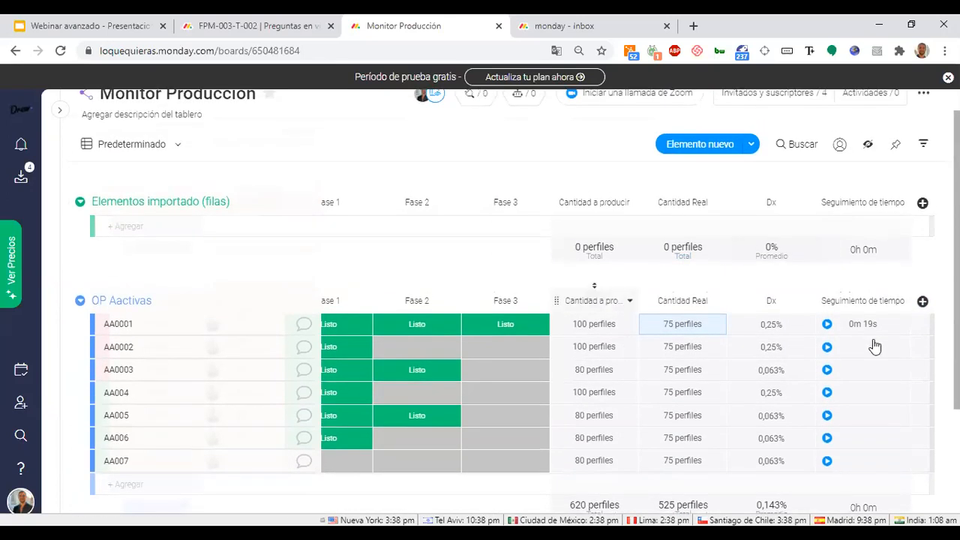
{"action": "scroll", "coordinate": [623, 351], "scroll_direction": "left", "scroll_amount": 1}
{"action": "scroll", "coordinate": [623, 351], "scroll_direction": "left", "scroll_amount": 1}
{"action": "scroll", "coordinate": [622, 350], "scroll_direction": "right", "scroll_amount": 2}
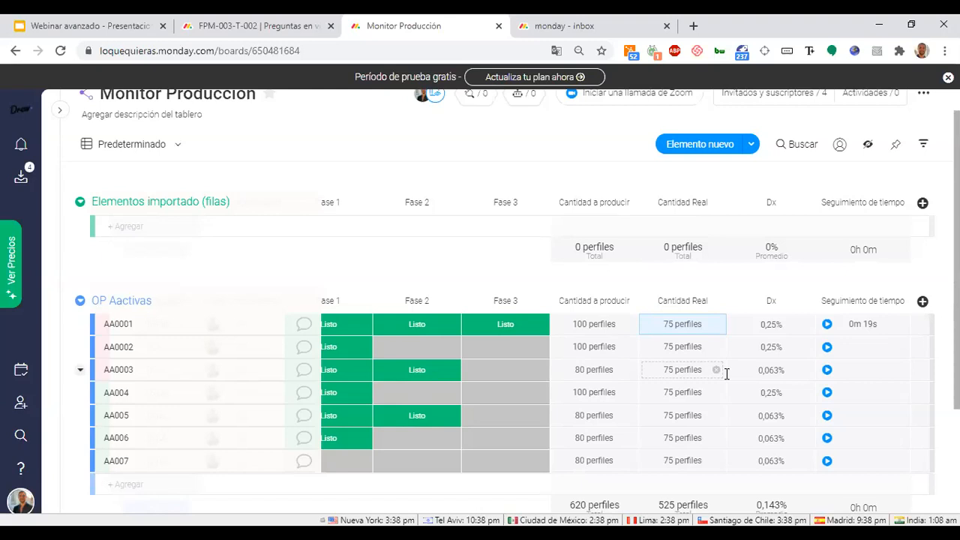
{"action": "scroll", "coordinate": [697, 344], "scroll_direction": "up", "scroll_amount": 1}
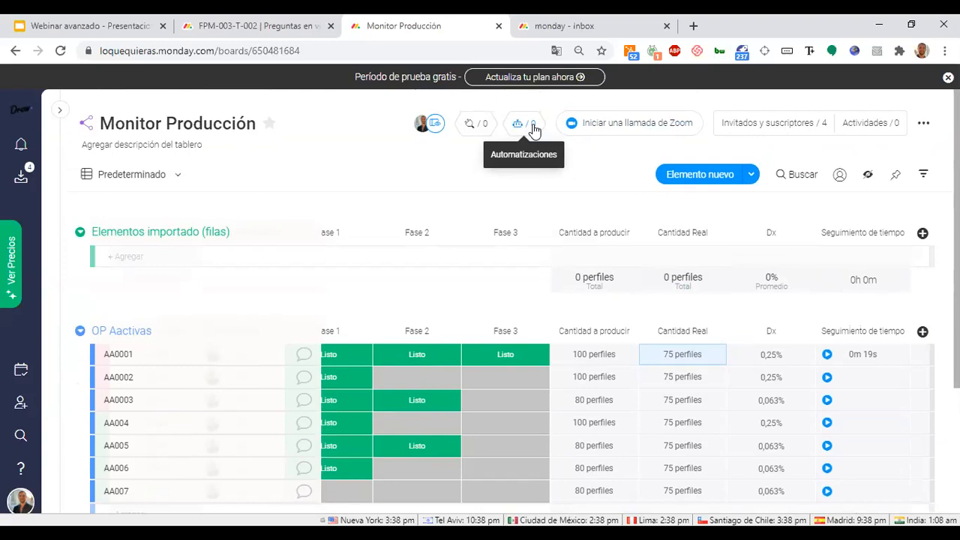
{"action": "scroll", "coordinate": [818, 188], "scroll_direction": "down", "scroll_amount": 1}
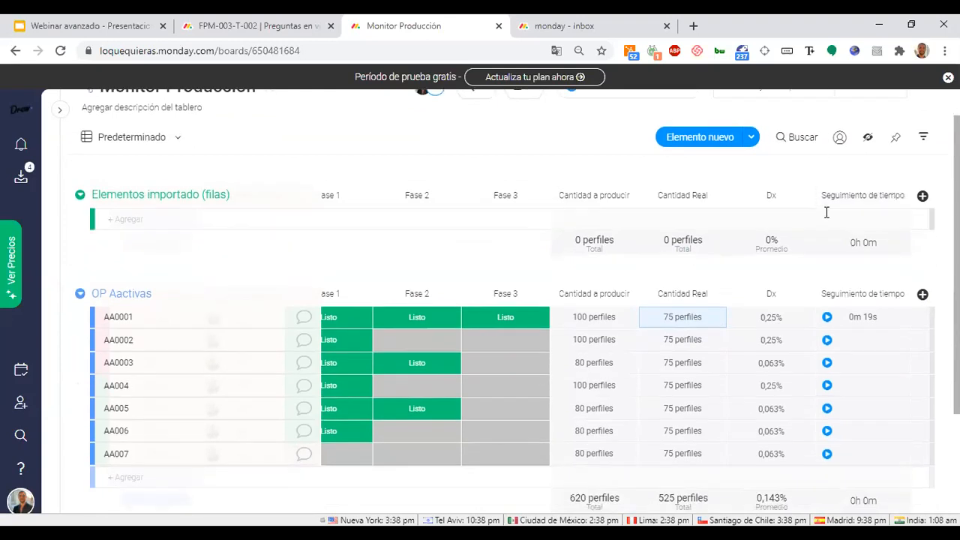
{"action": "scroll", "coordinate": [812, 295], "scroll_direction": "up", "scroll_amount": 1}
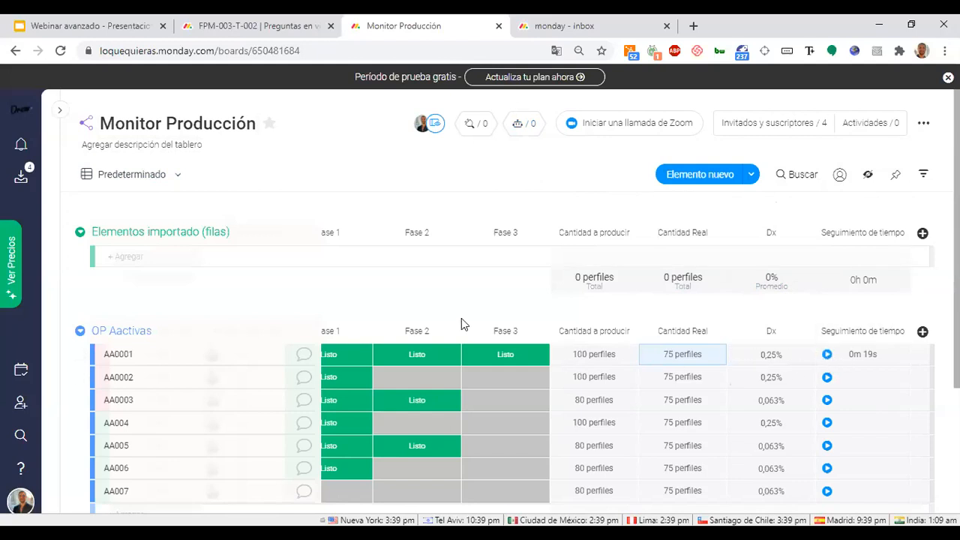
{"action": "scroll", "coordinate": [364, 355], "scroll_direction": "left", "scroll_amount": 3}
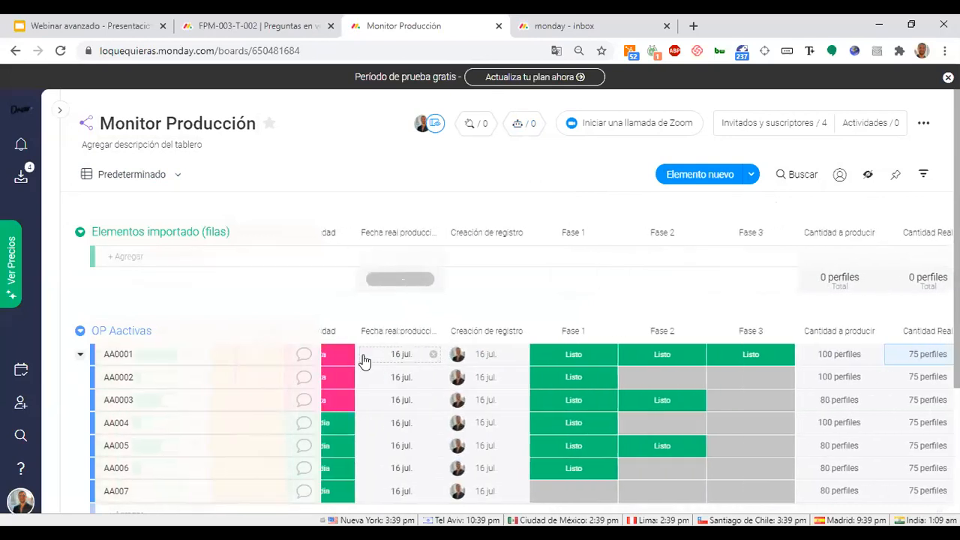
{"action": "scroll", "coordinate": [480, 336], "scroll_direction": "right", "scroll_amount": 5}
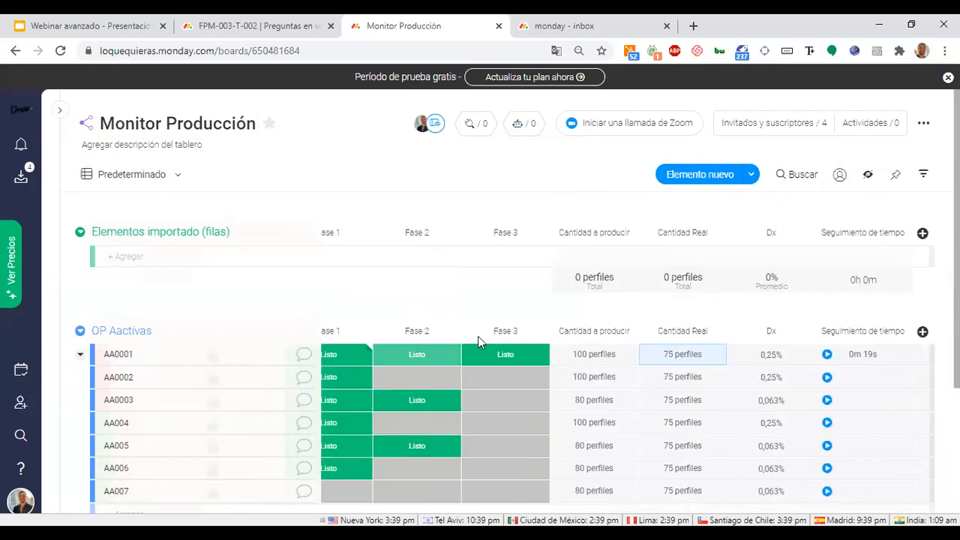
Append "(3)" to the title of the Seguimiento de tiempo column.
{"action": "left_click", "coordinate": [875, 332]}
{"action": "key", "text": "End"}
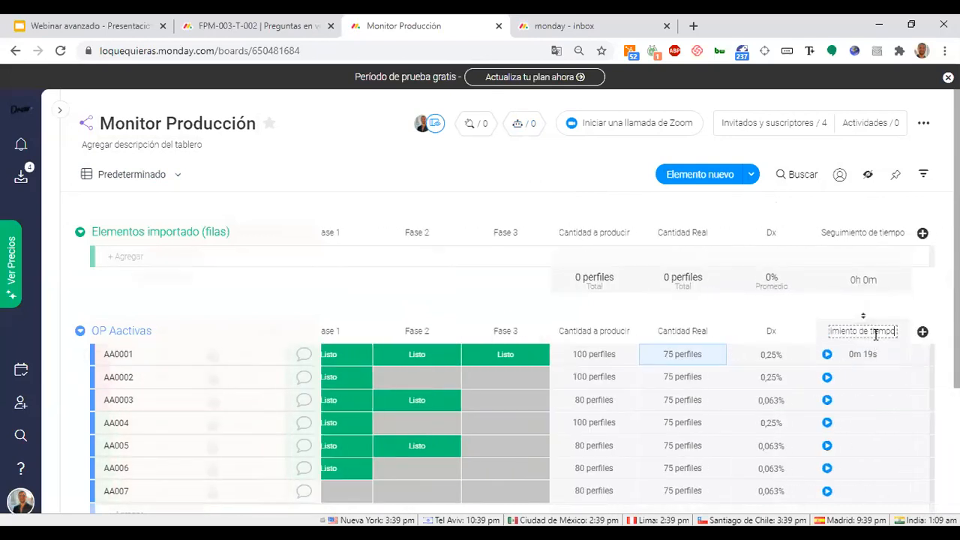
{"action": "type", "text": "(3)"}
{"action": "key", "text": "Return"}
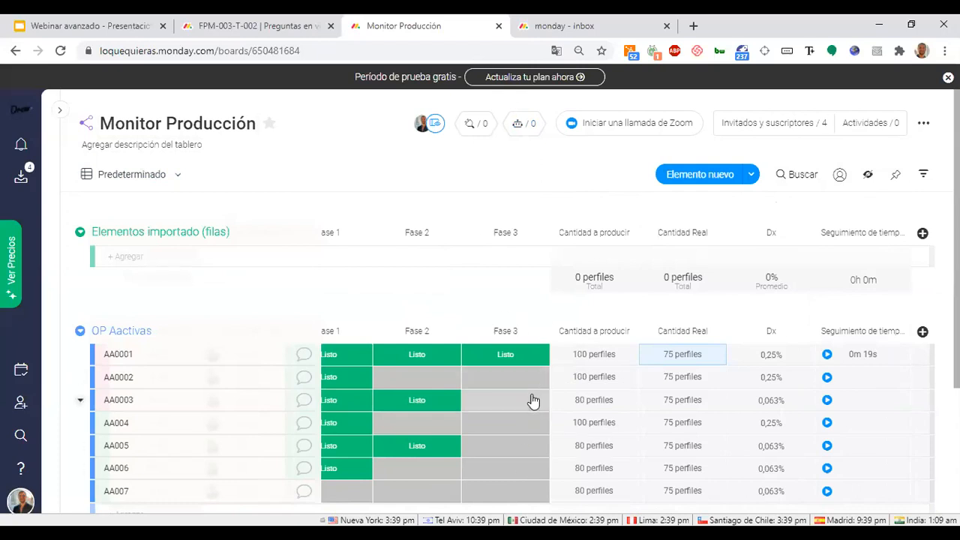
Open the board's automation center and browse the Básico and Destacado automation recipes.
{"action": "left_click", "coordinate": [524, 138]}
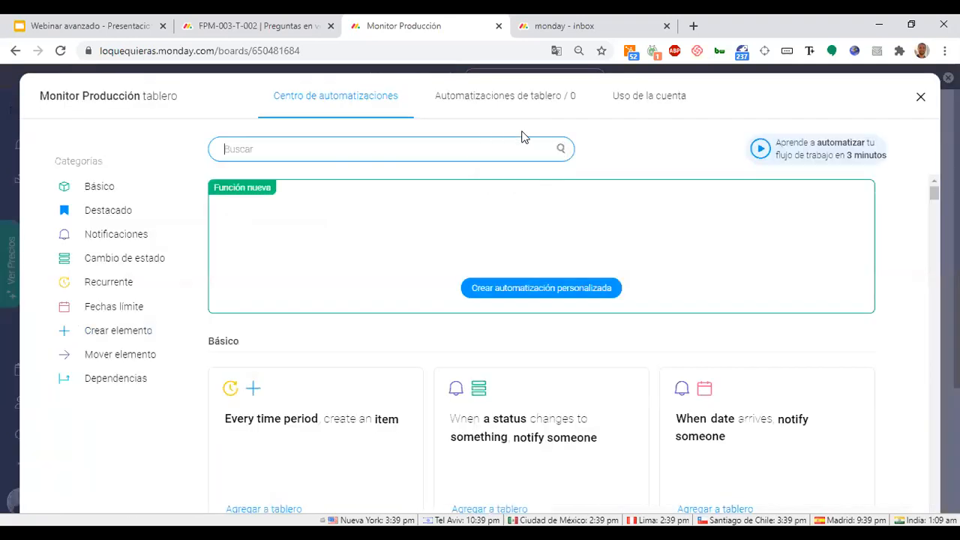
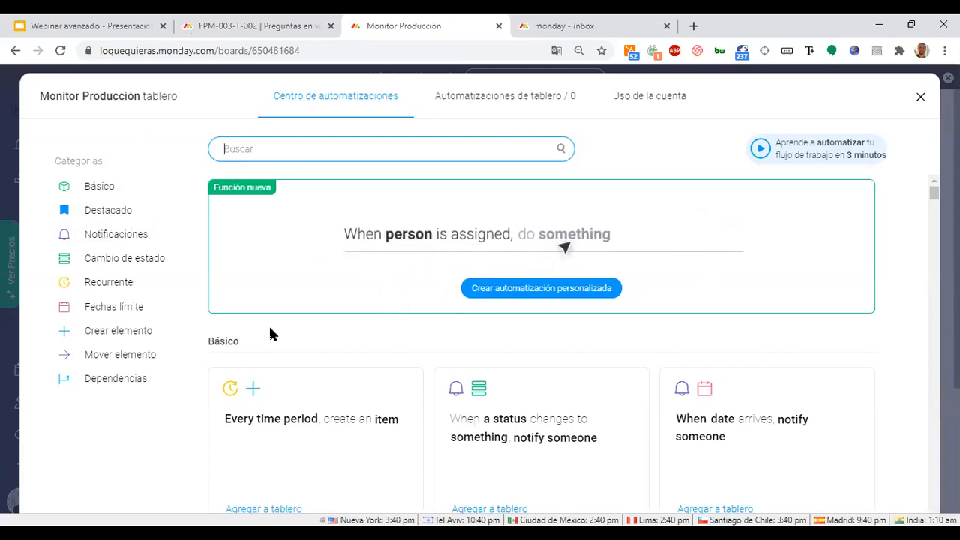
{"action": "scroll", "coordinate": [237, 442], "scroll_direction": "down", "scroll_amount": 5}
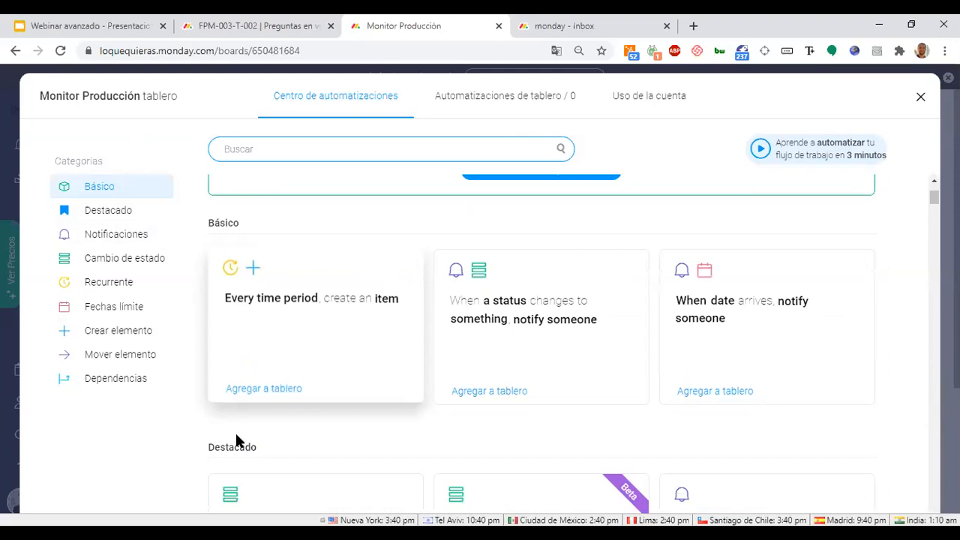
{"action": "scroll", "coordinate": [238, 442], "scroll_direction": "down", "scroll_amount": 3}
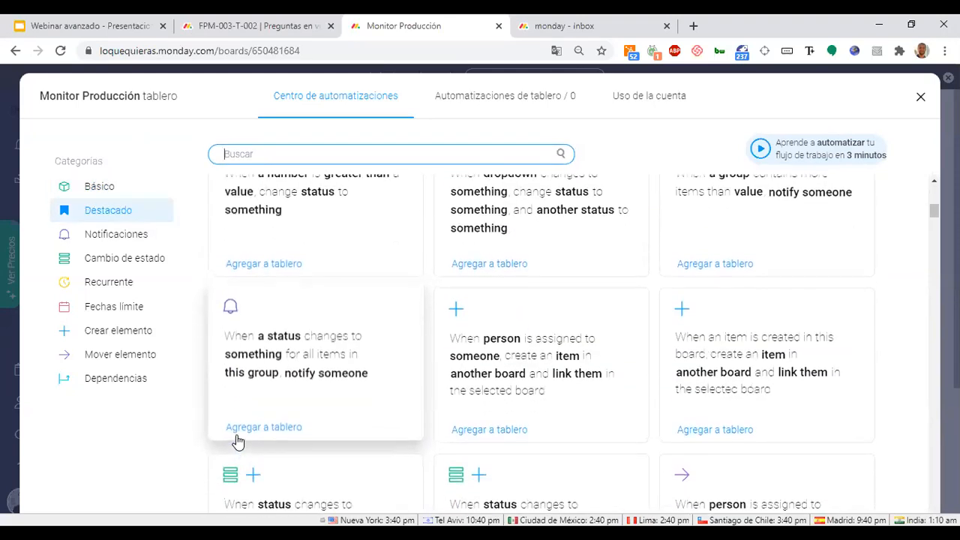
{"action": "scroll", "coordinate": [238, 443], "scroll_direction": "up", "scroll_amount": 4}
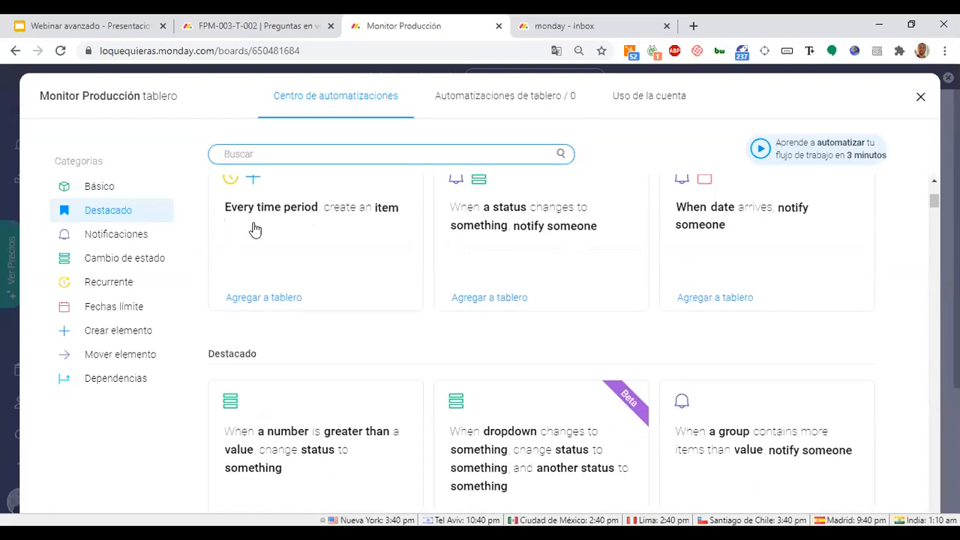
Look through the Básico and Destacado automation templates available for the Monitor Producción board.
{"action": "scroll", "coordinate": [295, 294], "scroll_direction": "up", "scroll_amount": 2}
{"action": "scroll", "coordinate": [294, 294], "scroll_direction": "up", "scroll_amount": 1}
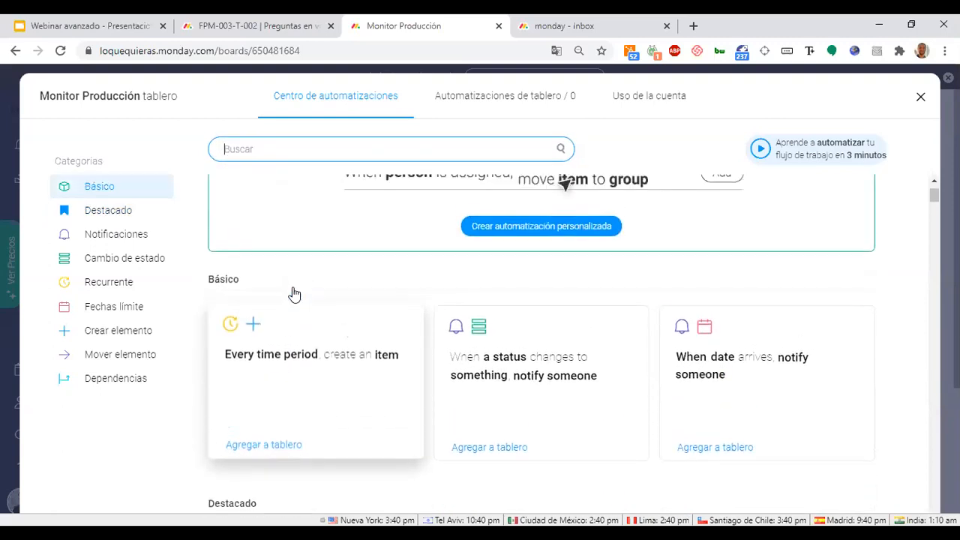
{"action": "scroll", "coordinate": [294, 294], "scroll_direction": "down", "scroll_amount": 6}
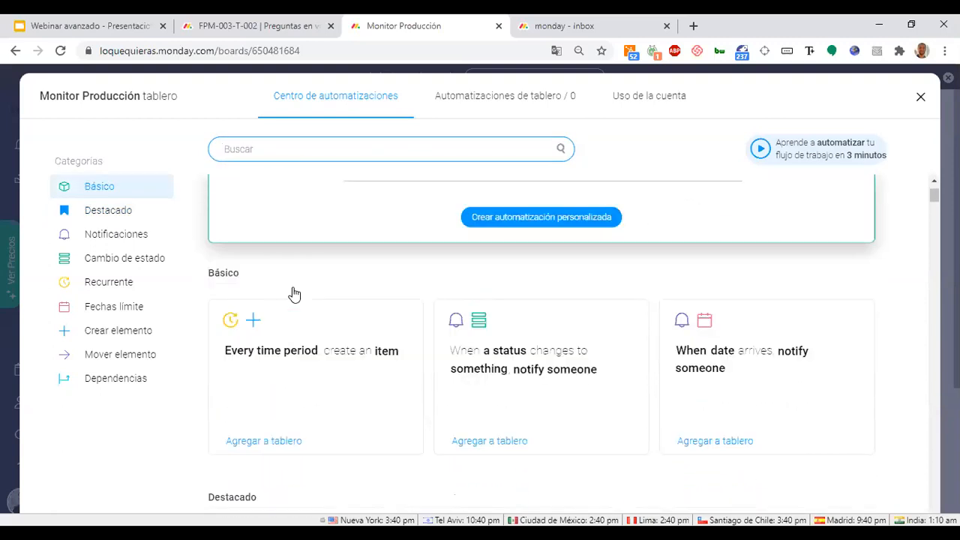
{"action": "scroll", "coordinate": [701, 304], "scroll_direction": "down", "scroll_amount": 4}
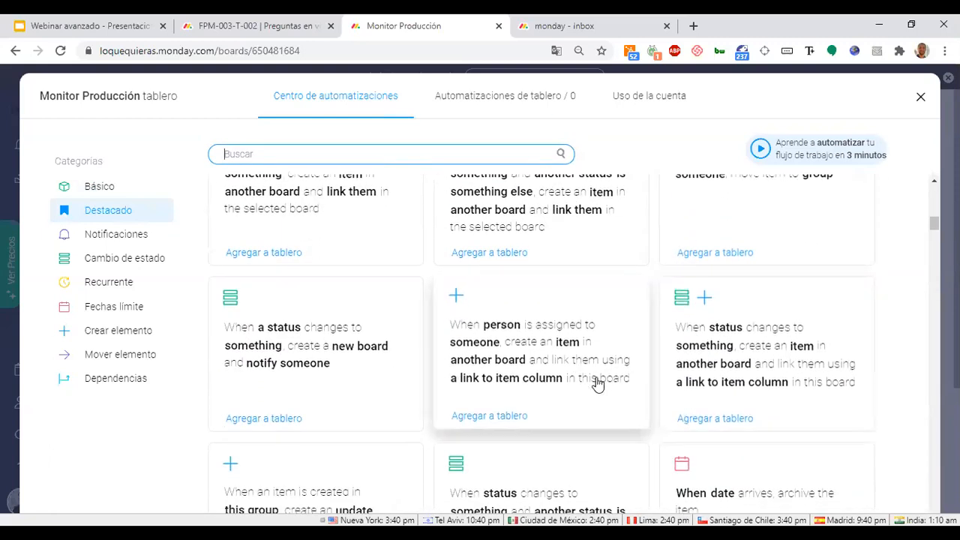
{"action": "scroll", "coordinate": [487, 437], "scroll_direction": "down", "scroll_amount": 2}
{"action": "scroll", "coordinate": [486, 435], "scroll_direction": "up", "scroll_amount": 5}
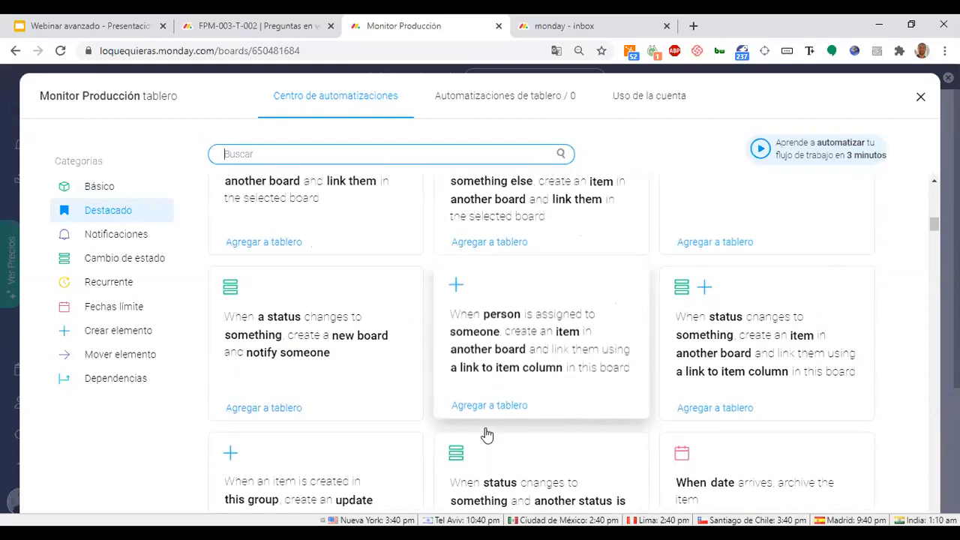
{"action": "scroll", "coordinate": [487, 435], "scroll_direction": "up", "scroll_amount": 5}
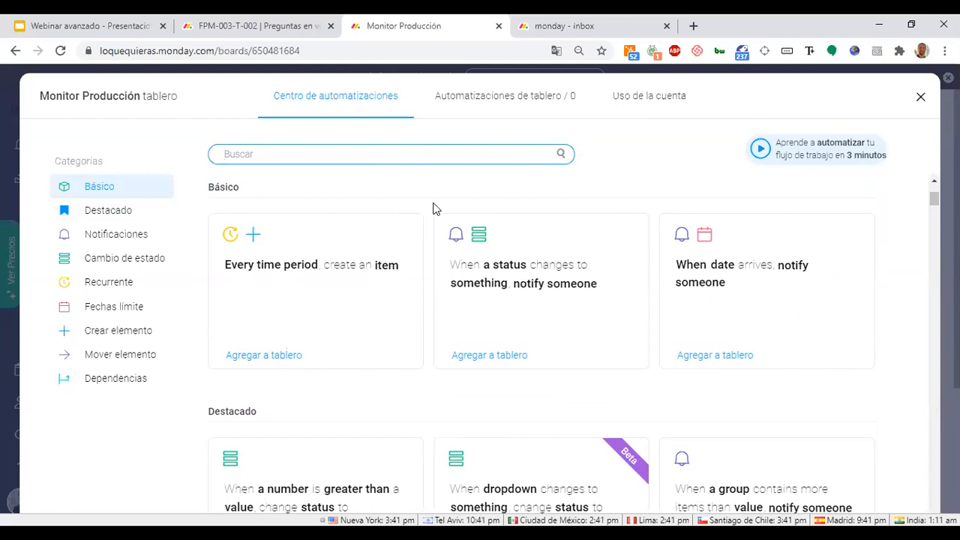
Search the automation templates for "time tracking" and open the recipe that both starts and stops time tracking on status changes.
{"action": "type", "text": "time tracking"}
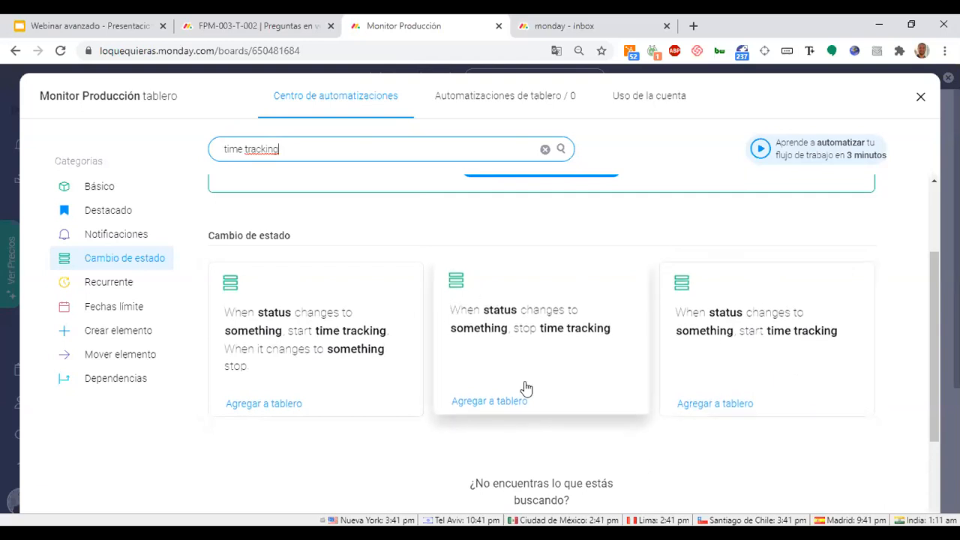
{"action": "scroll", "coordinate": [500, 339], "scroll_direction": "down", "scroll_amount": 1}
{"action": "scroll", "coordinate": [499, 338], "scroll_direction": "up", "scroll_amount": 1}
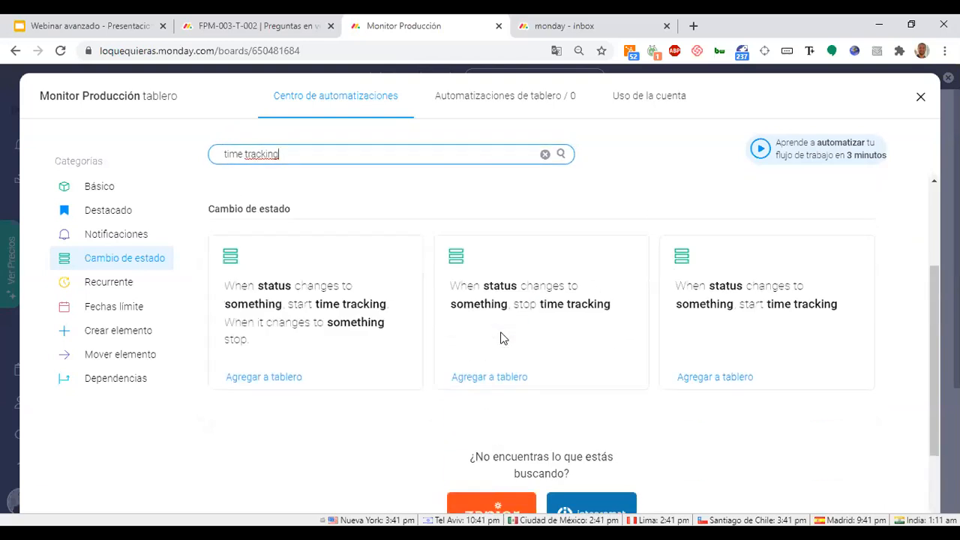
{"action": "scroll", "coordinate": [480, 322], "scroll_direction": "up", "scroll_amount": 1}
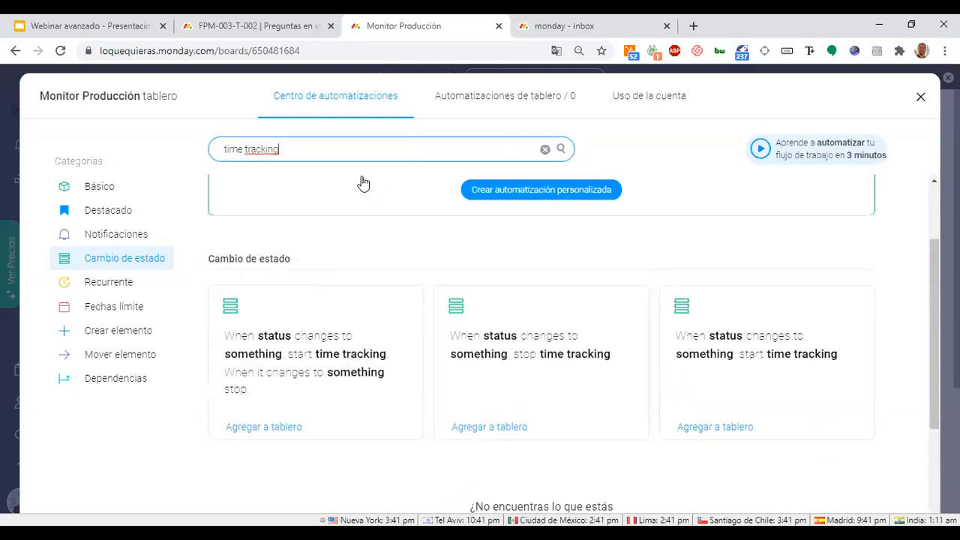
{"action": "left_click", "coordinate": [299, 354]}
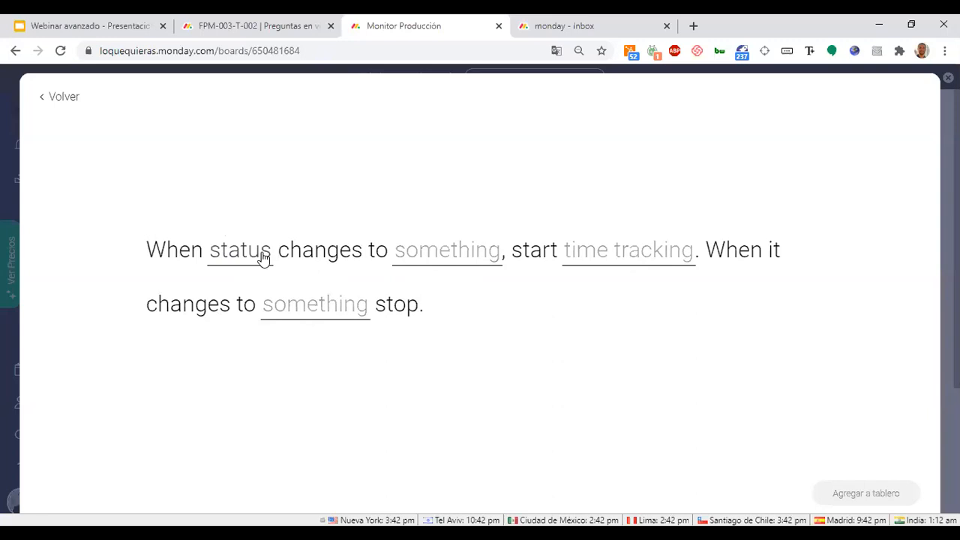
Set the automation's trigger to the Fase 3 column changing to En Proceso.
{"action": "left_click", "coordinate": [236, 255]}
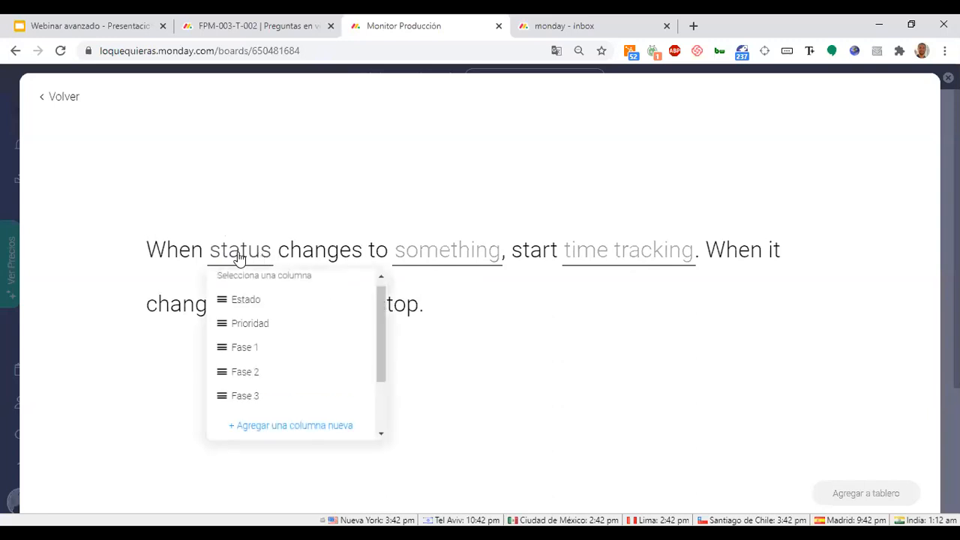
{"action": "left_click", "coordinate": [256, 398]}
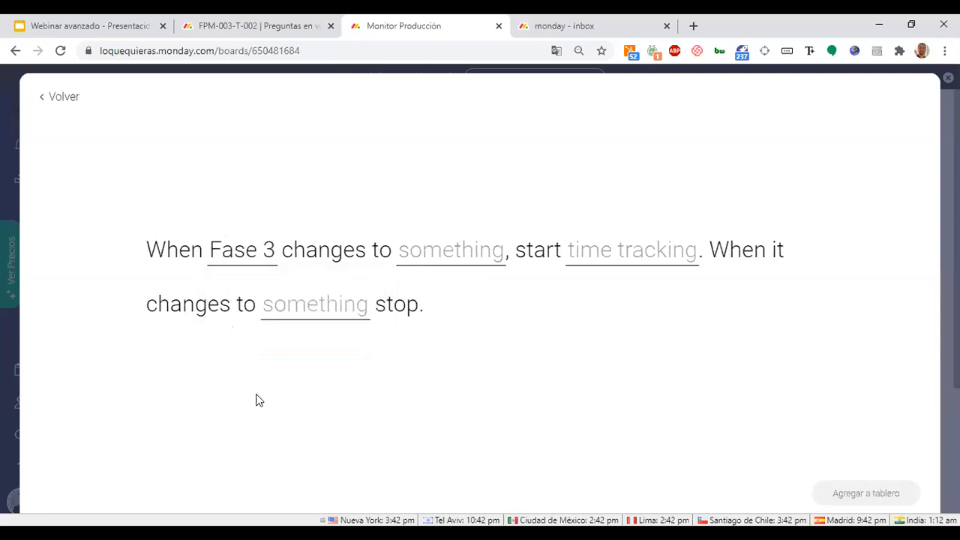
{"action": "left_click", "coordinate": [443, 254]}
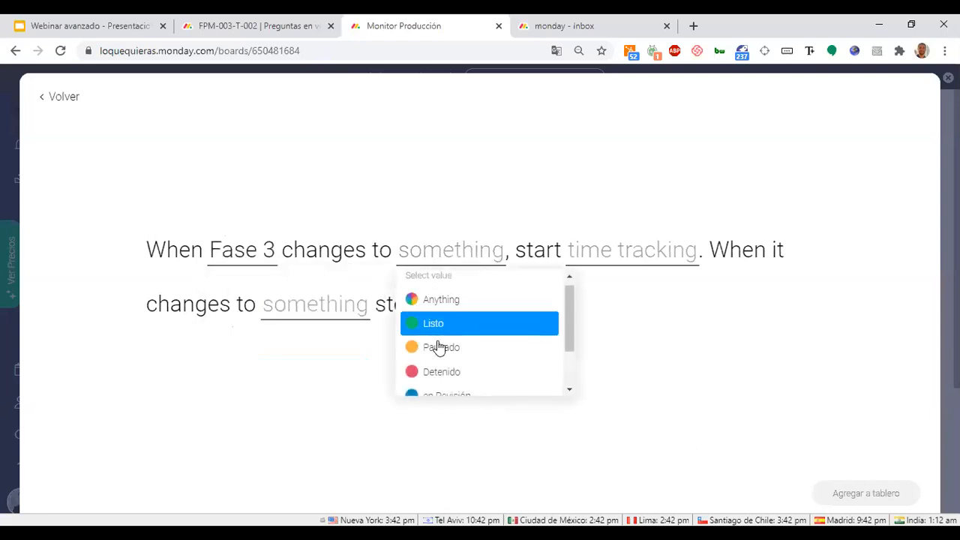
{"action": "scroll", "coordinate": [440, 351], "scroll_direction": "down", "scroll_amount": 2}
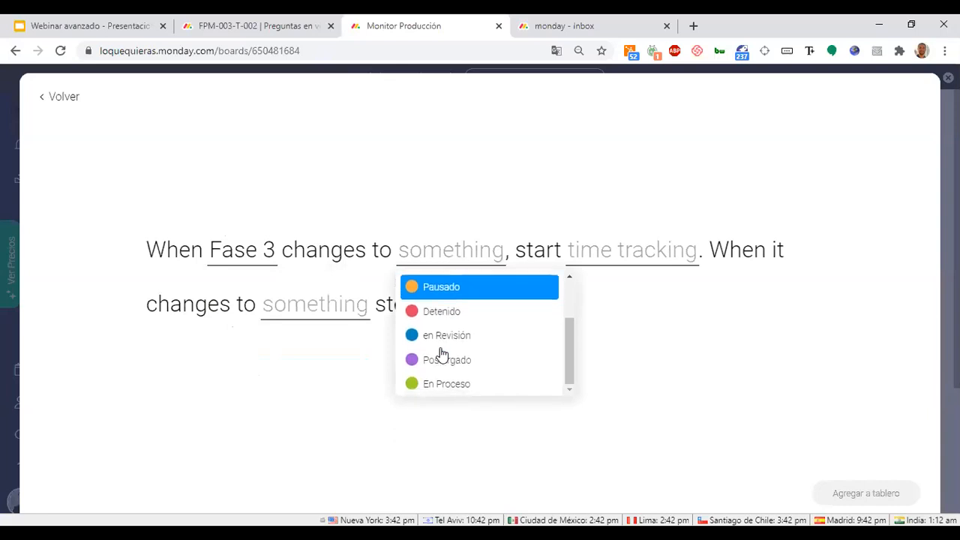
{"action": "left_click", "coordinate": [441, 384]}
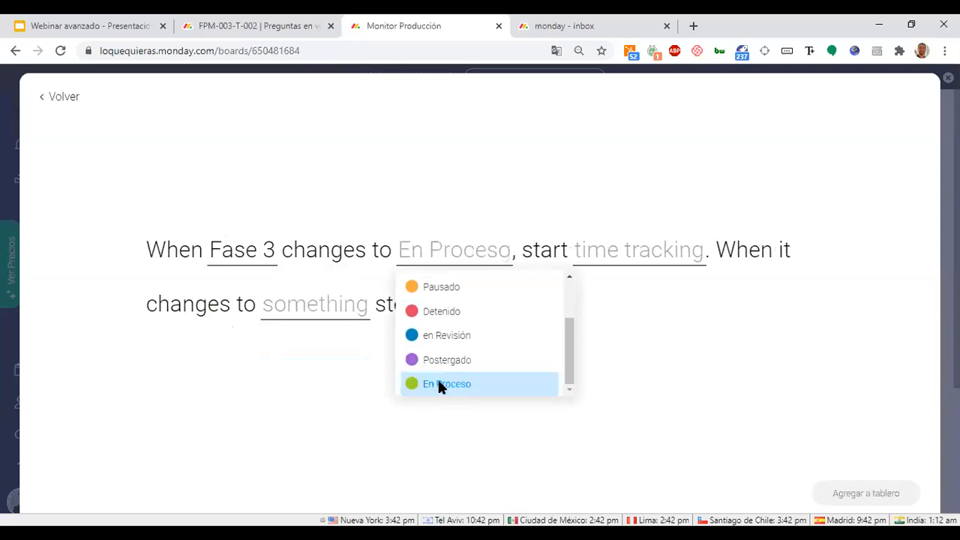
Make the automation start the Seguimiento de tiempo (Fase 3) column and stop it when the status changes to Listo.
{"action": "left_click", "coordinate": [644, 255]}
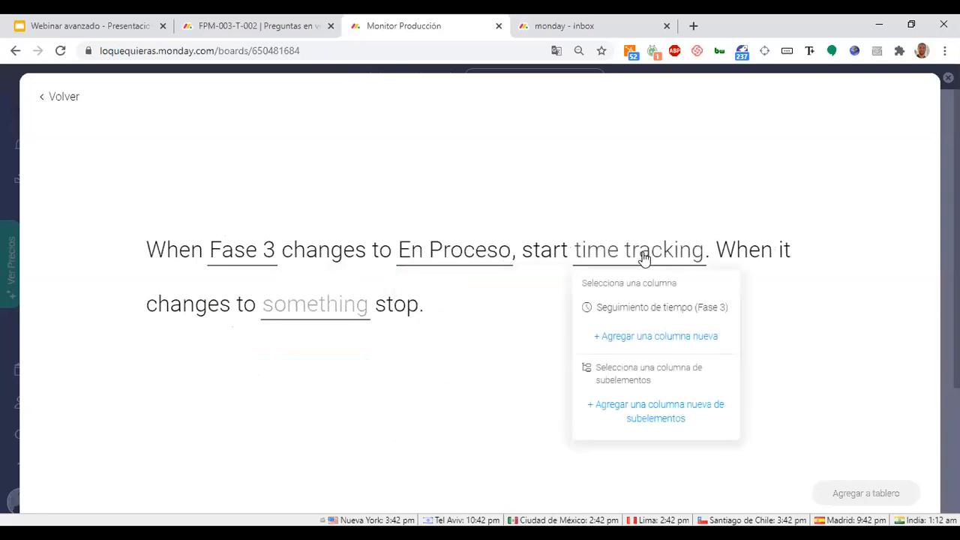
{"action": "left_click", "coordinate": [649, 316]}
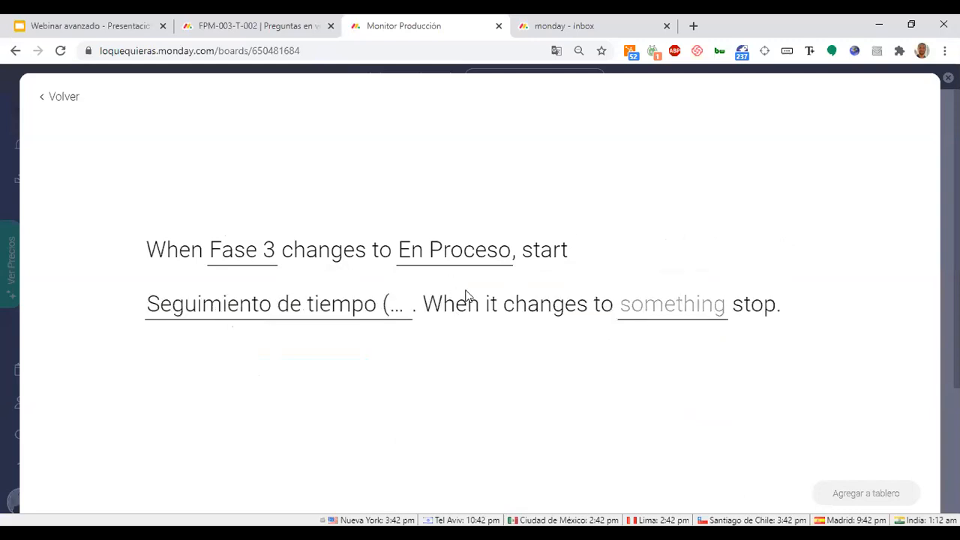
{"action": "left_click", "coordinate": [629, 315]}
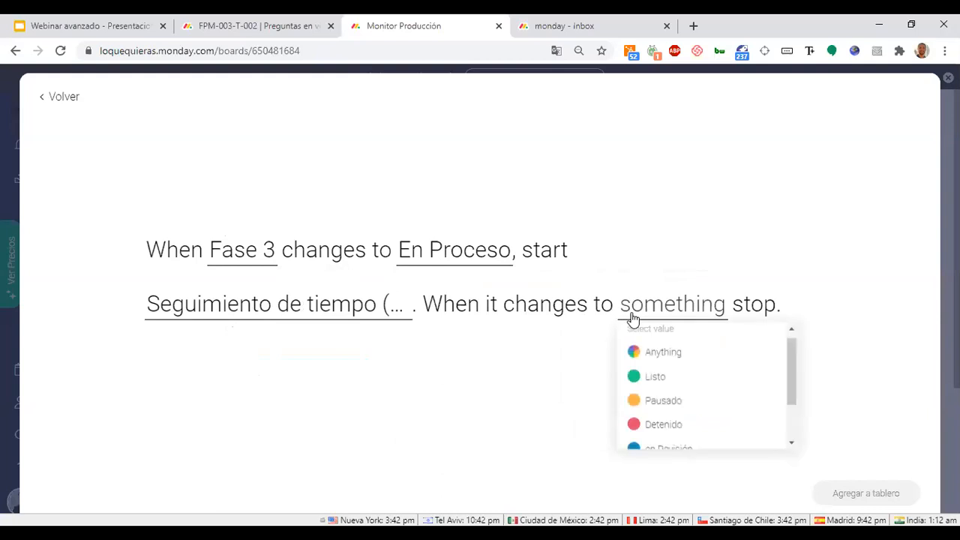
{"action": "left_click", "coordinate": [651, 382]}
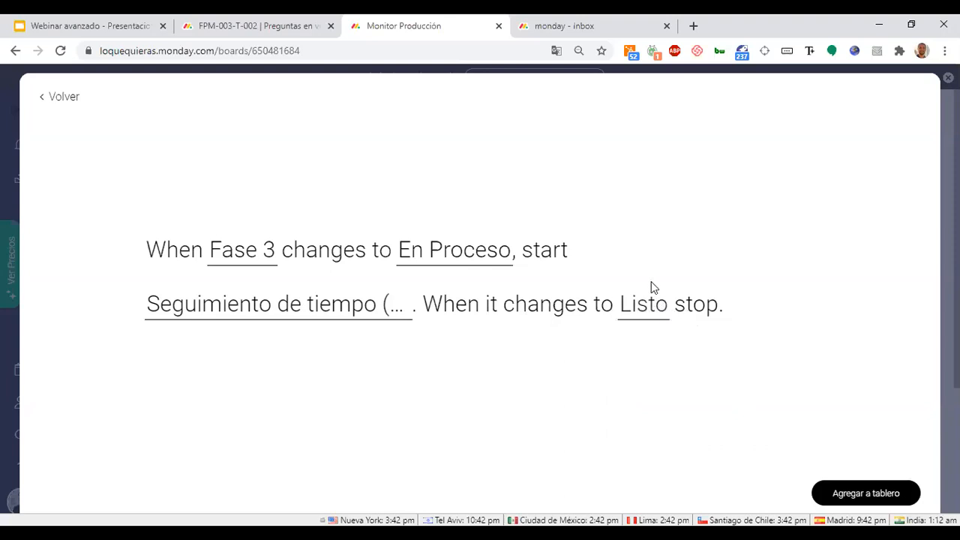
Review the other statuses available for the stop condition, leaving Listo selected.
{"action": "left_click", "coordinate": [654, 312]}
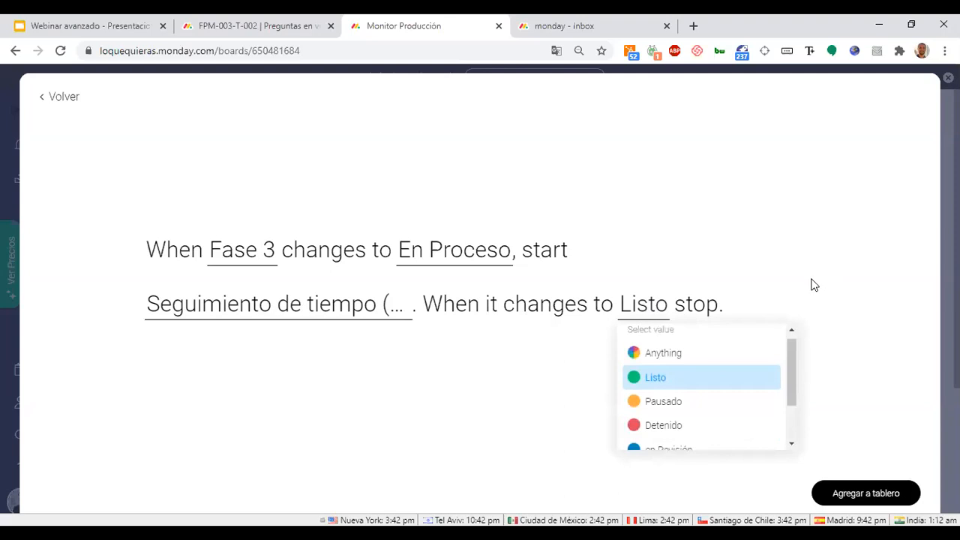
{"action": "left_click", "coordinate": [683, 268]}
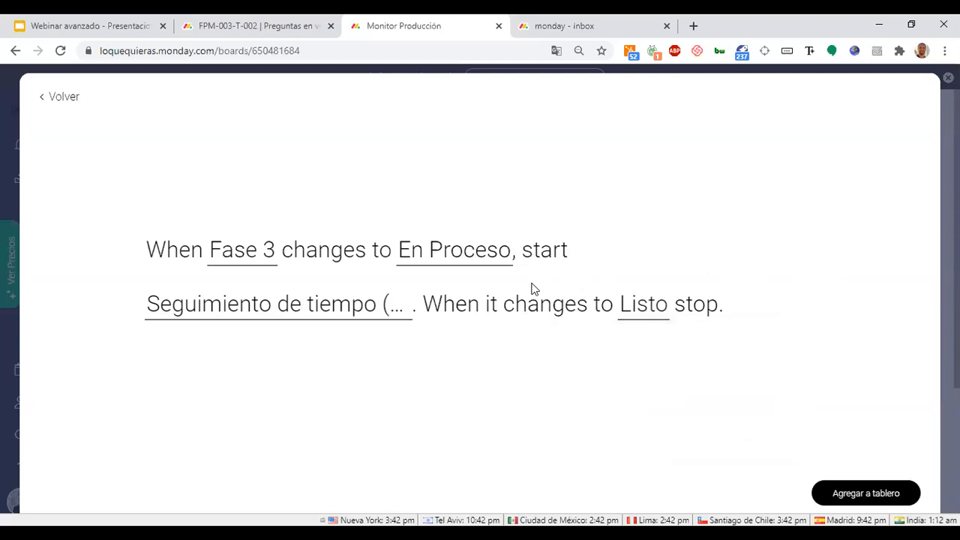
{"action": "left_click", "coordinate": [631, 323]}
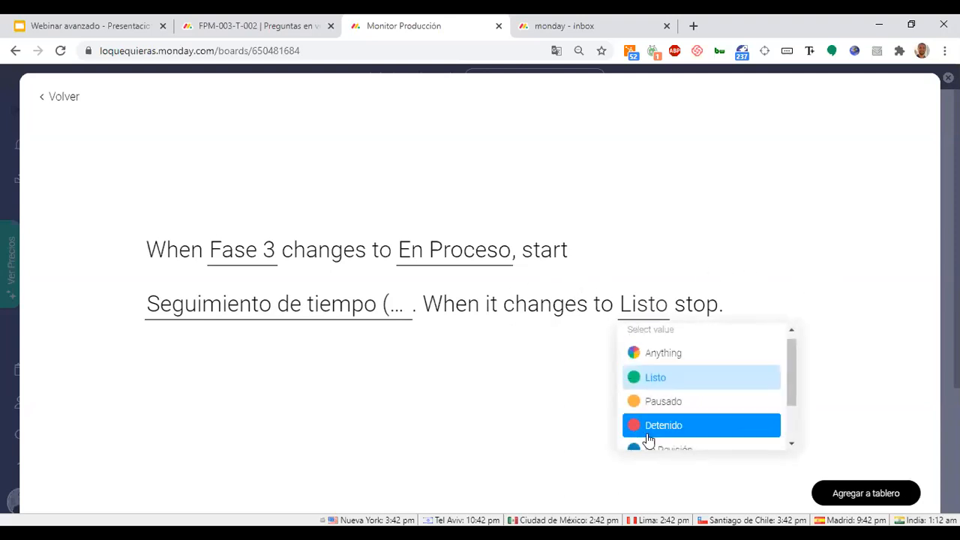
{"action": "scroll", "coordinate": [646, 437], "scroll_direction": "down", "scroll_amount": 2}
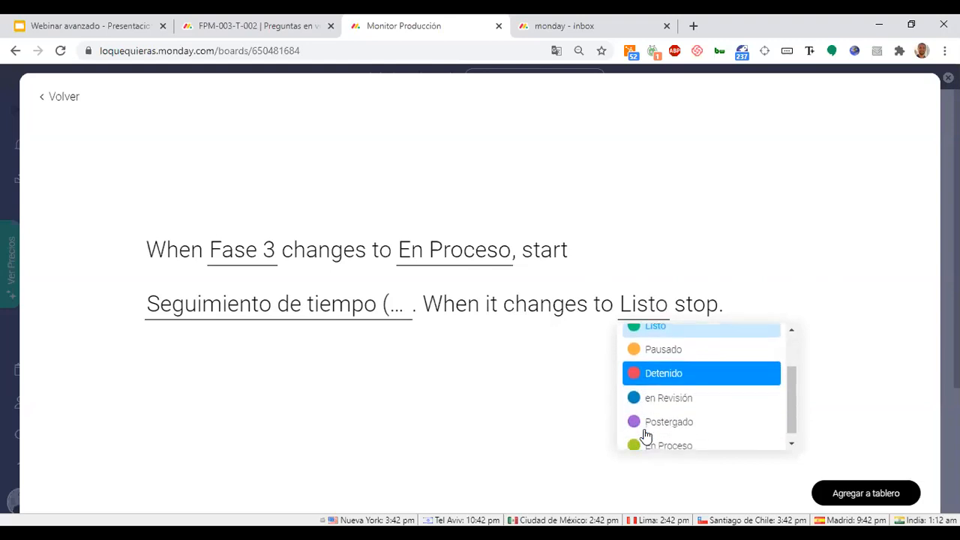
{"action": "left_click", "coordinate": [818, 317]}
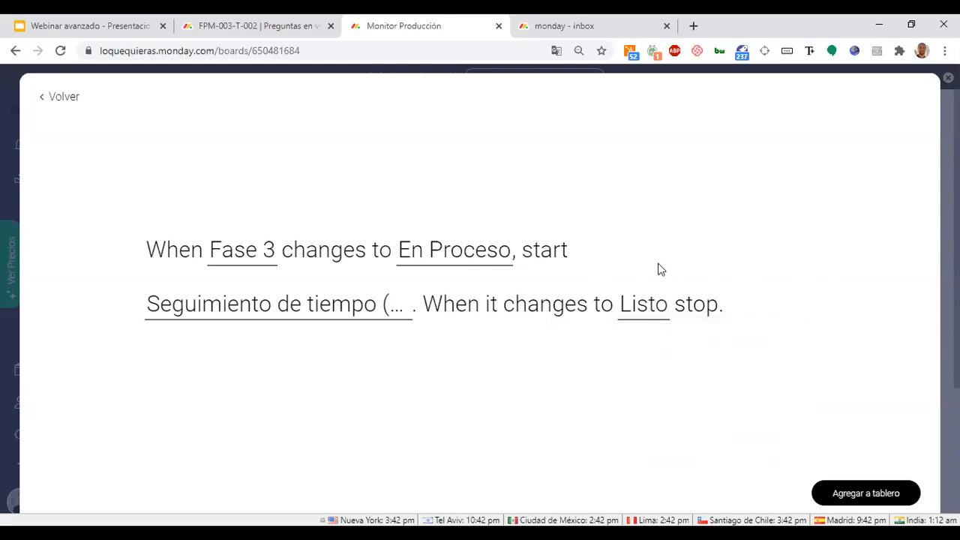
Add the configured Fase 3 time tracking automation to the board and close the automation center.
{"action": "left_click", "coordinate": [876, 498]}
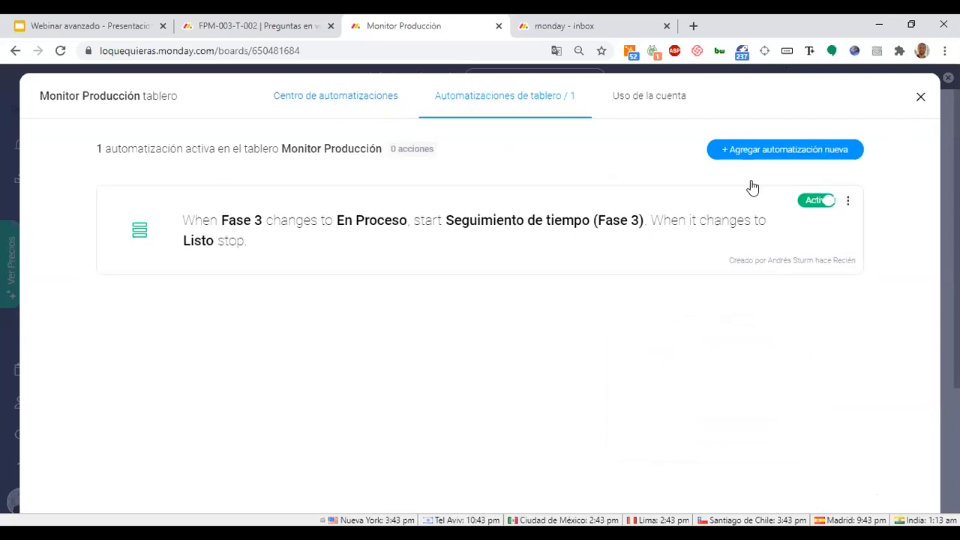
{"action": "left_click", "coordinate": [737, 153]}
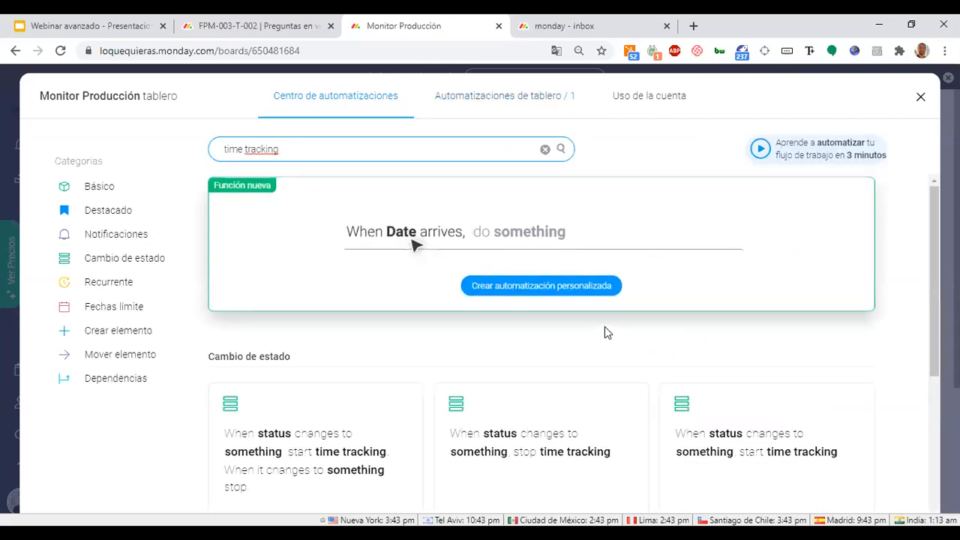
{"action": "scroll", "coordinate": [604, 330], "scroll_direction": "down", "scroll_amount": 3}
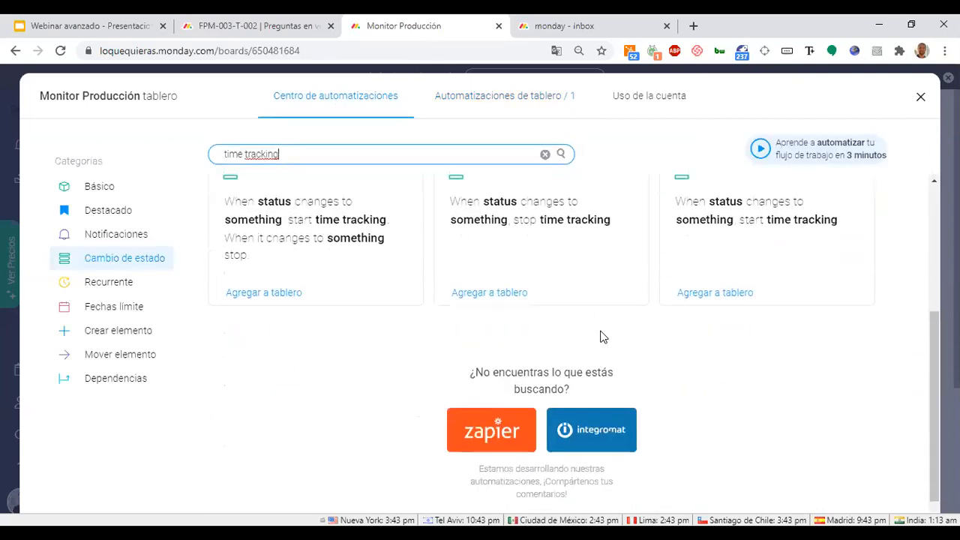
{"action": "scroll", "coordinate": [602, 337], "scroll_direction": "up", "scroll_amount": 3}
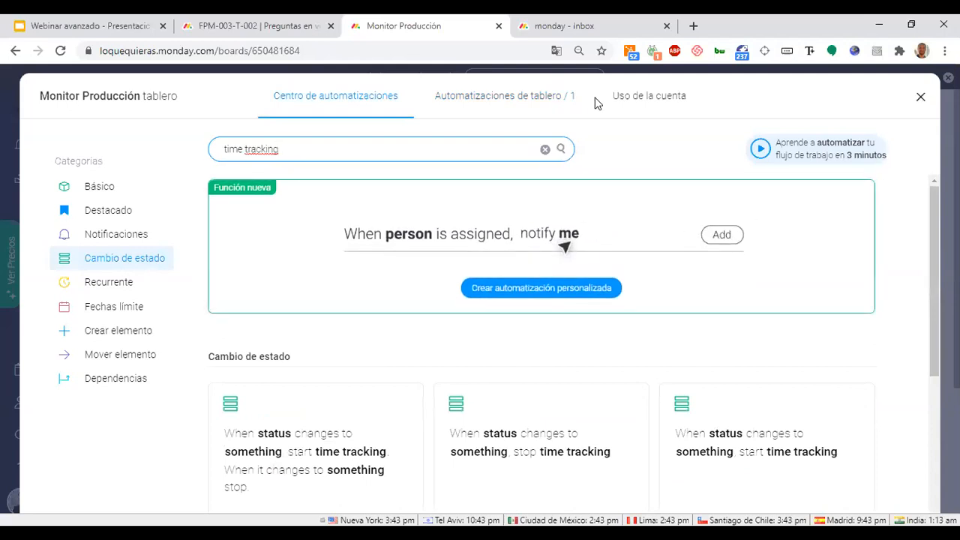
{"action": "left_click", "coordinate": [536, 103]}
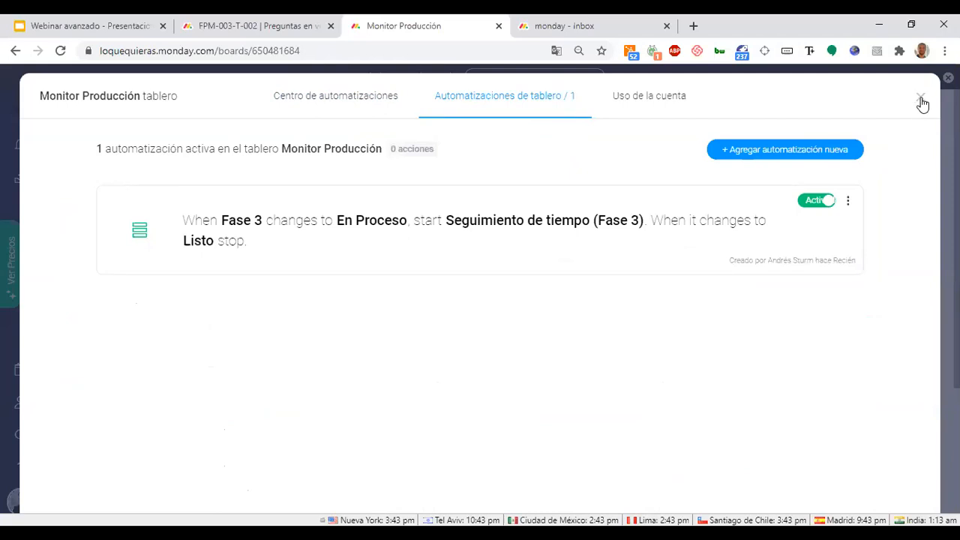
{"action": "left_click", "coordinate": [922, 101]}
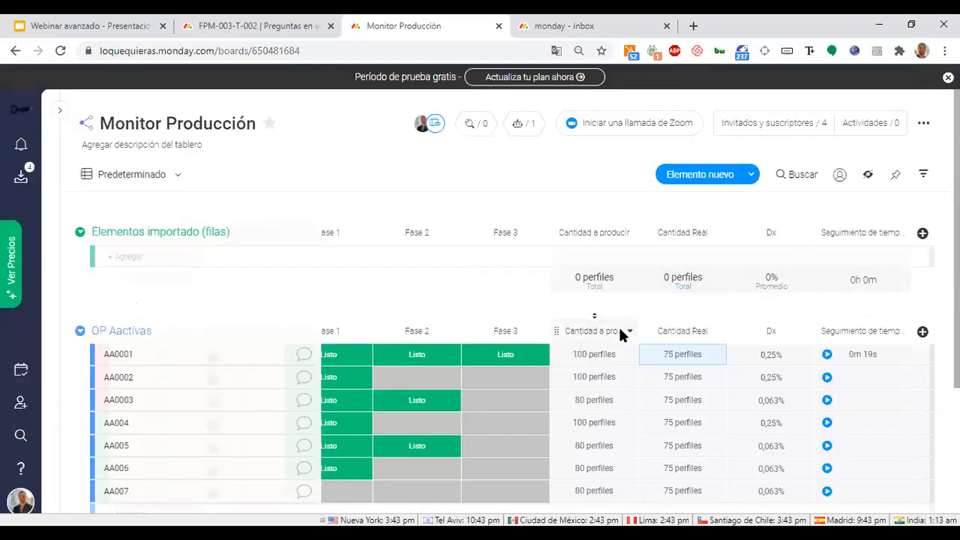
Set the Fase 3 status of item AA0002 to En Proceso to trigger its time tracking.
{"action": "left_click", "coordinate": [498, 385]}
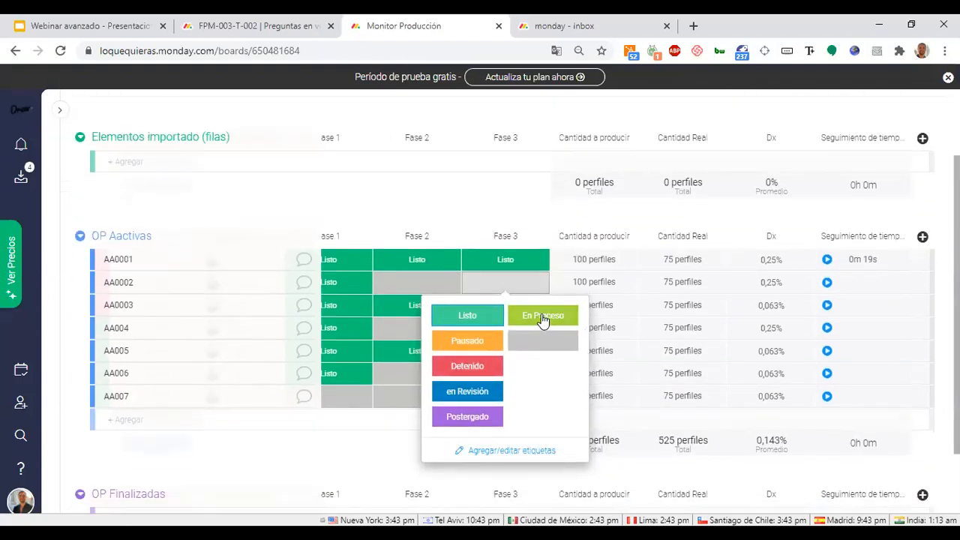
{"action": "left_click", "coordinate": [542, 316]}
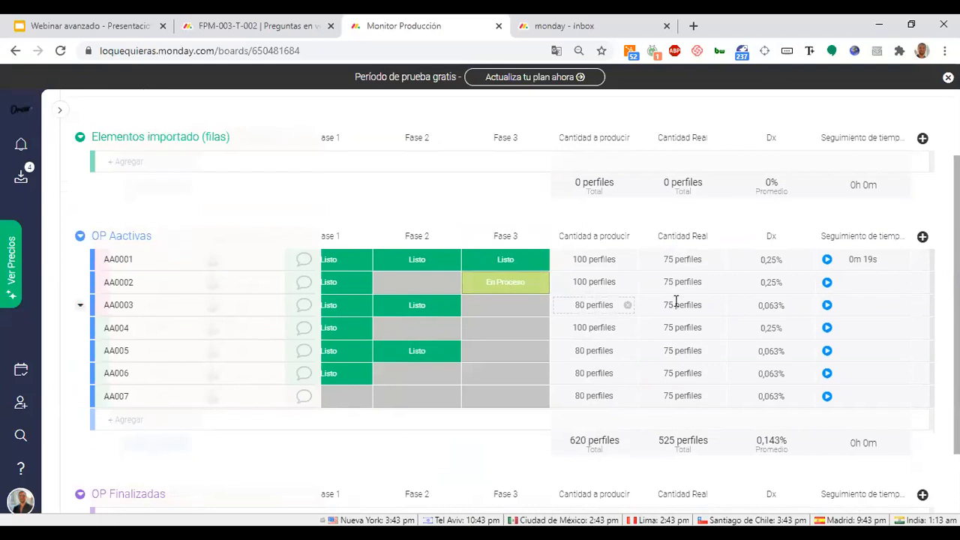
{"action": "left_click", "coordinate": [826, 282]}
Set both the Fase 3 and Fase 2 statuses of item AA0002 to Listo.
{"action": "left_click", "coordinate": [523, 292]}
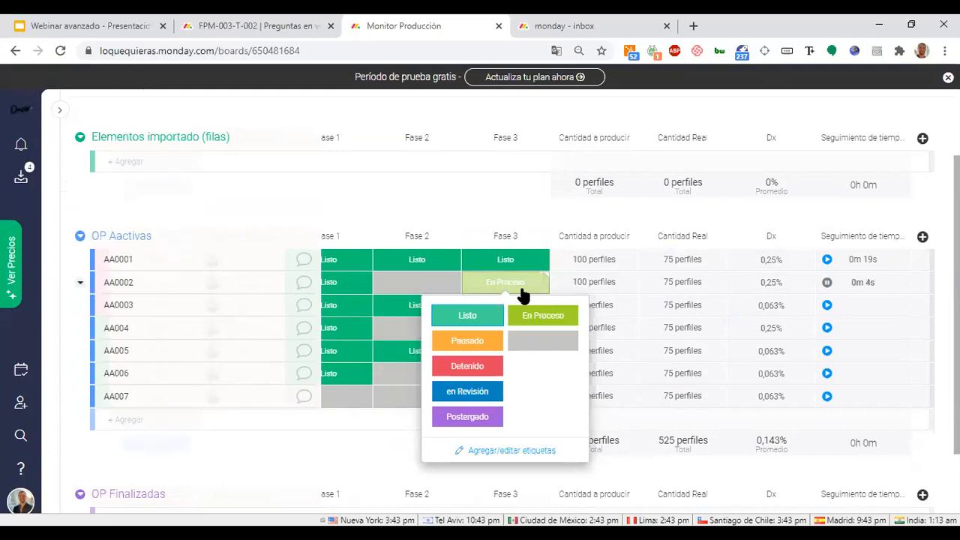
{"action": "left_click", "coordinate": [486, 321]}
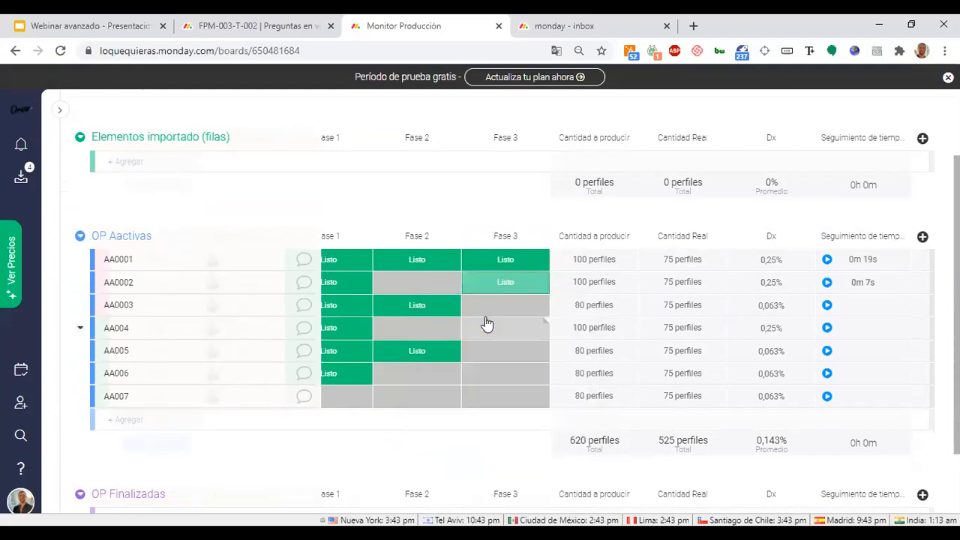
{"action": "left_click", "coordinate": [436, 282]}
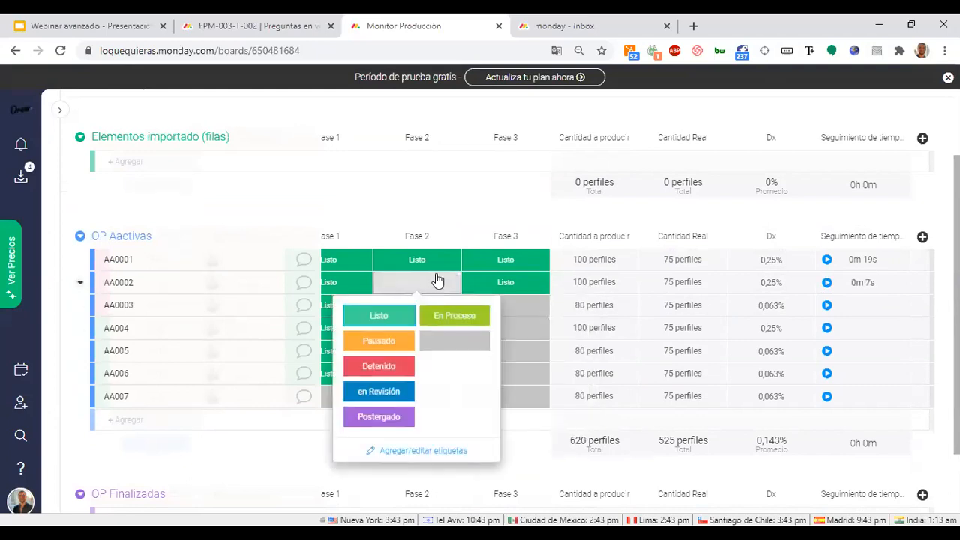
{"action": "left_click", "coordinate": [379, 318]}
{"action": "scroll", "coordinate": [533, 238], "scroll_direction": "up", "scroll_amount": 2}
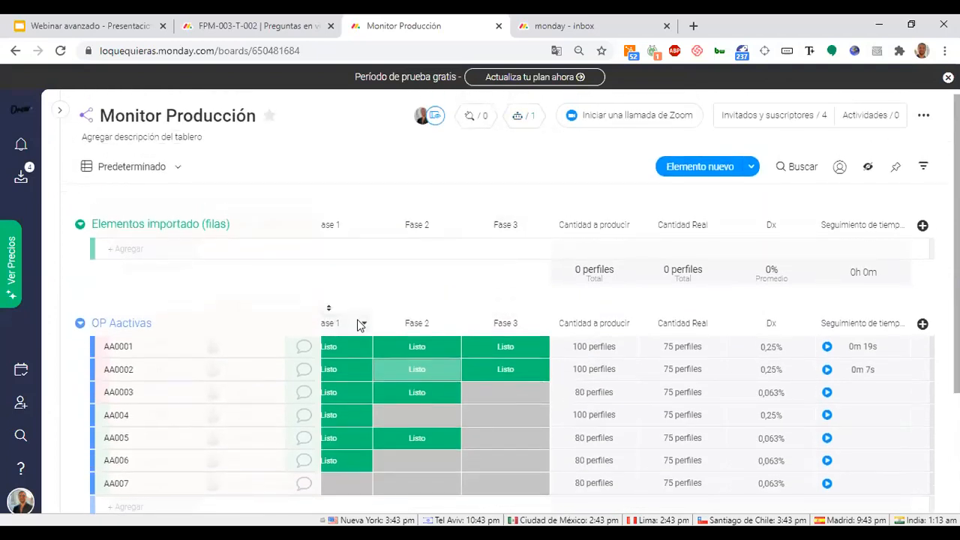
Open the Monitor Producción board's automations and start adding a new automation.
{"action": "scroll", "coordinate": [359, 326], "scroll_direction": "down", "scroll_amount": 4}
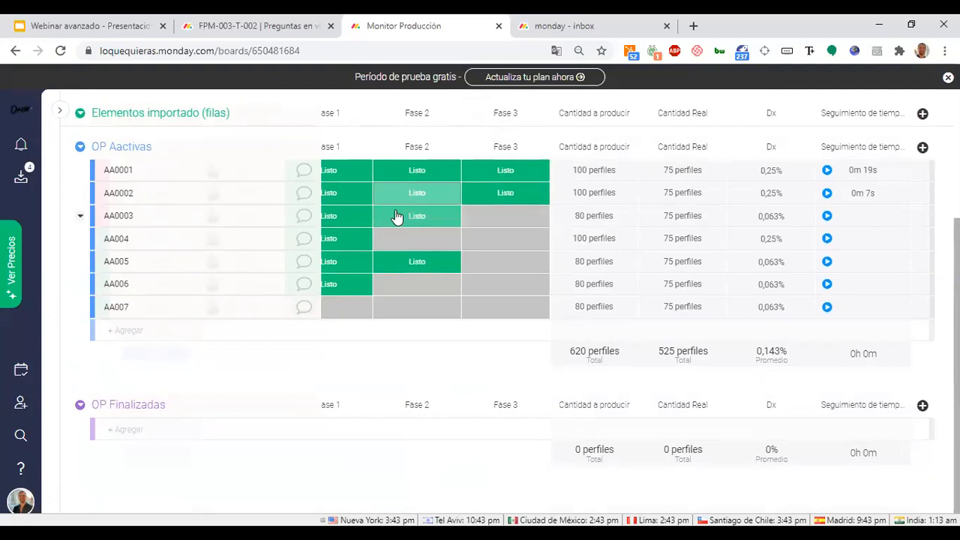
{"action": "scroll", "coordinate": [397, 216], "scroll_direction": "left", "scroll_amount": 6}
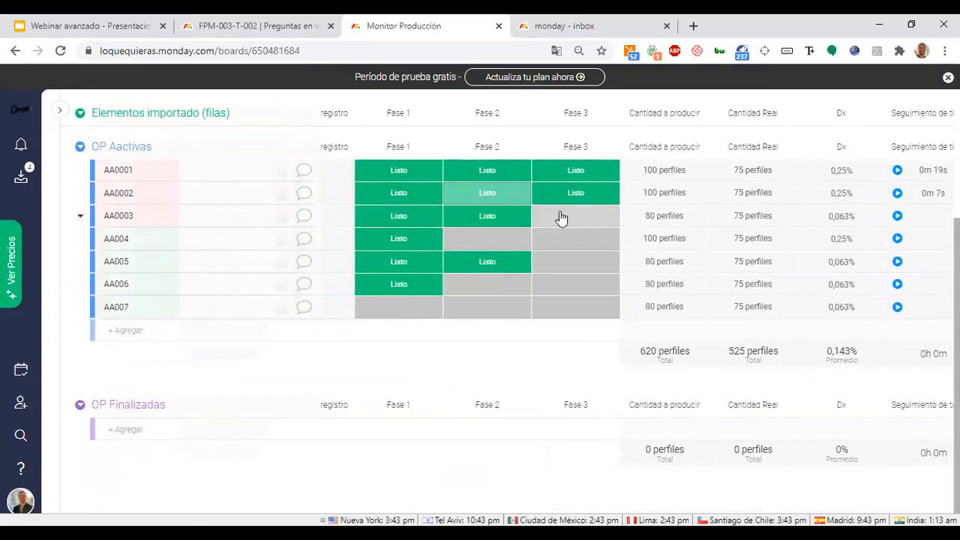
{"action": "scroll", "coordinate": [561, 216], "scroll_direction": "left", "scroll_amount": 2}
{"action": "scroll", "coordinate": [340, 161], "scroll_direction": "left", "scroll_amount": 3}
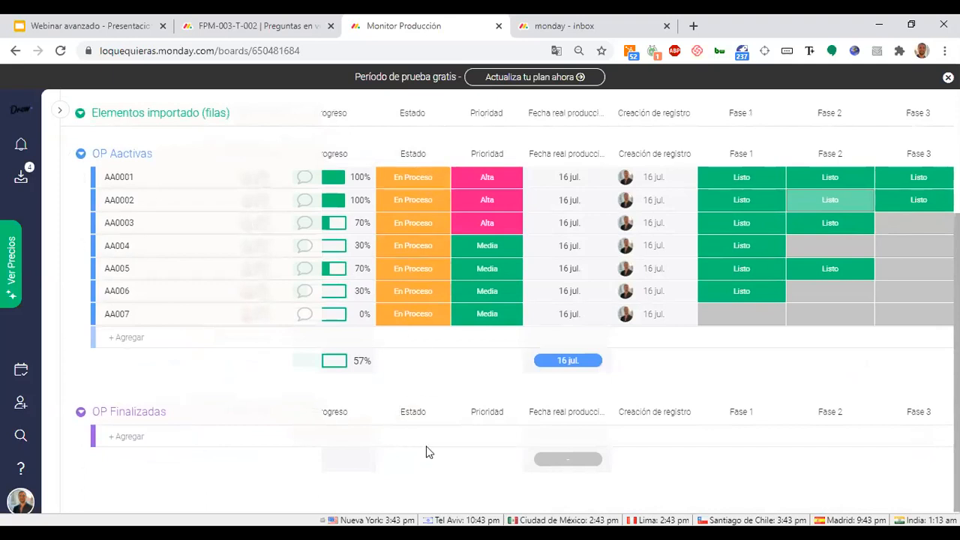
{"action": "scroll", "coordinate": [754, 186], "scroll_direction": "up", "scroll_amount": 5}
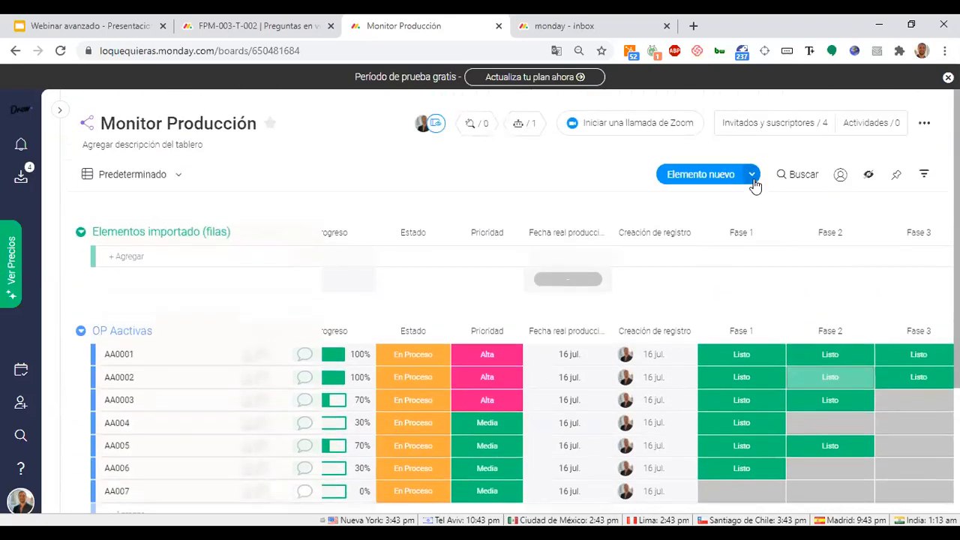
{"action": "left_click", "coordinate": [534, 121]}
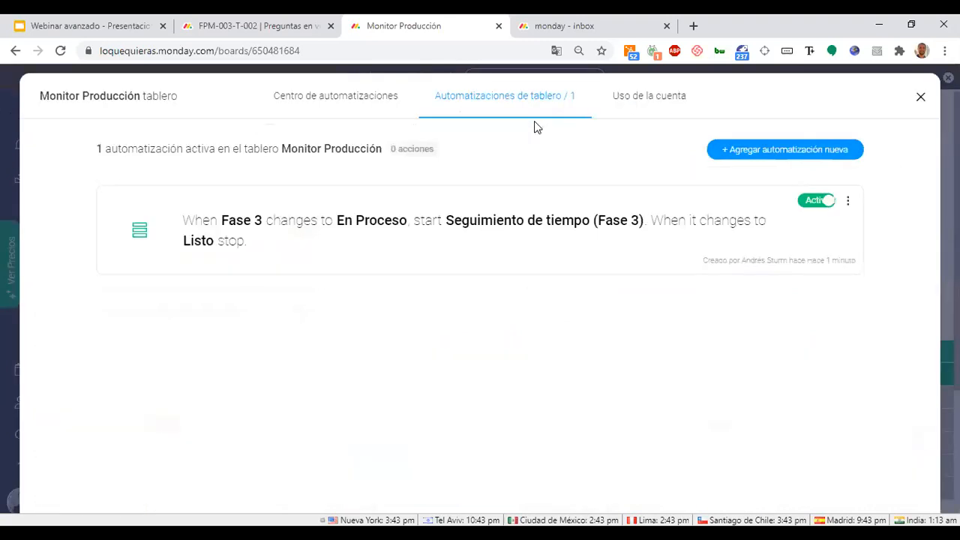
{"action": "left_click", "coordinate": [741, 151]}
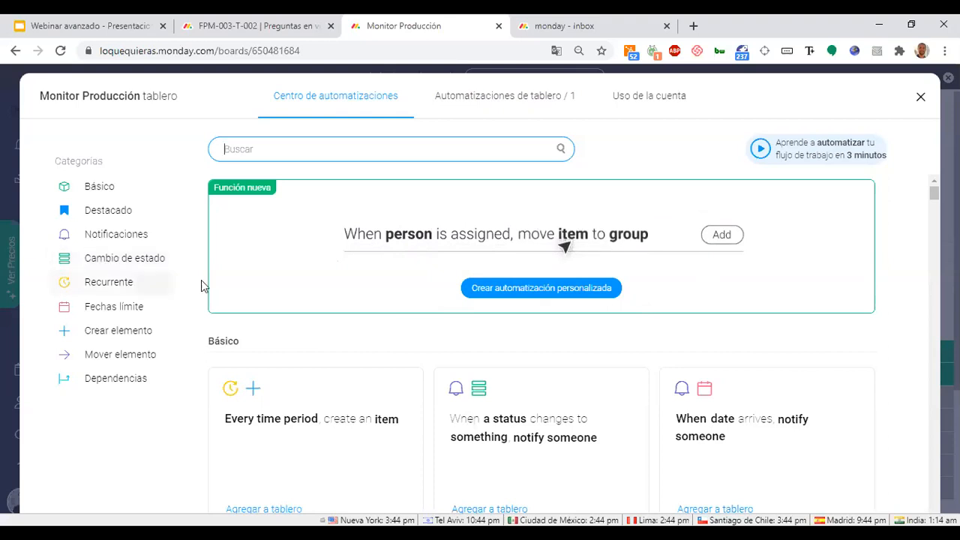
Choose the status-change automation template "When a status changes to something, move item to group".
{"action": "scroll", "coordinate": [285, 453], "scroll_direction": "down", "scroll_amount": 1}
{"action": "scroll", "coordinate": [285, 453], "scroll_direction": "down", "scroll_amount": 5}
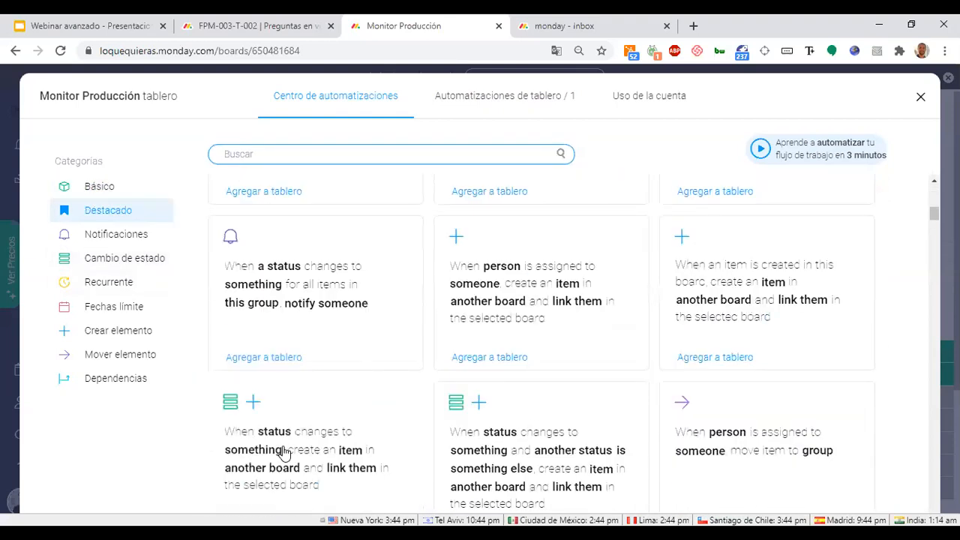
{"action": "scroll", "coordinate": [348, 273], "scroll_direction": "down", "scroll_amount": 5}
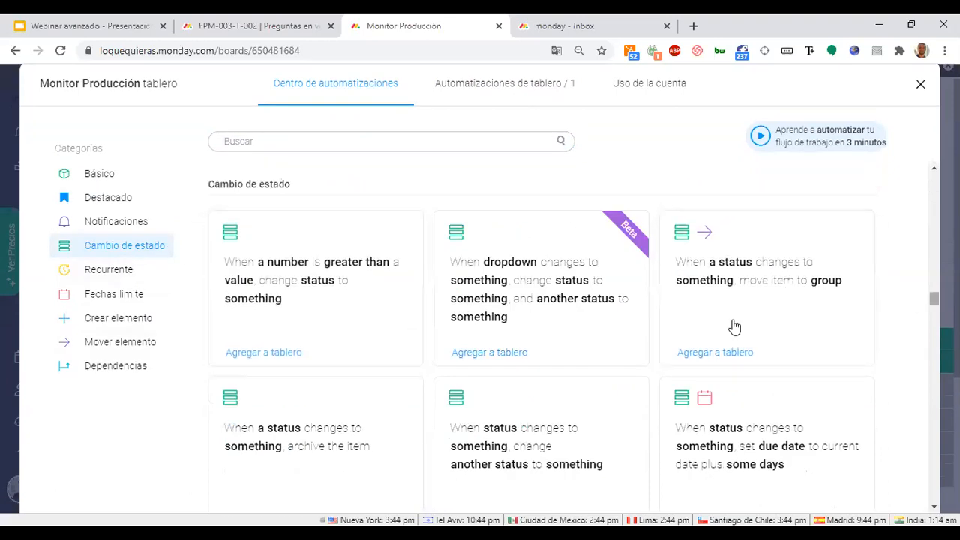
{"action": "scroll", "coordinate": [518, 332], "scroll_direction": "up", "scroll_amount": 4}
{"action": "scroll", "coordinate": [518, 333], "scroll_direction": "down", "scroll_amount": 4}
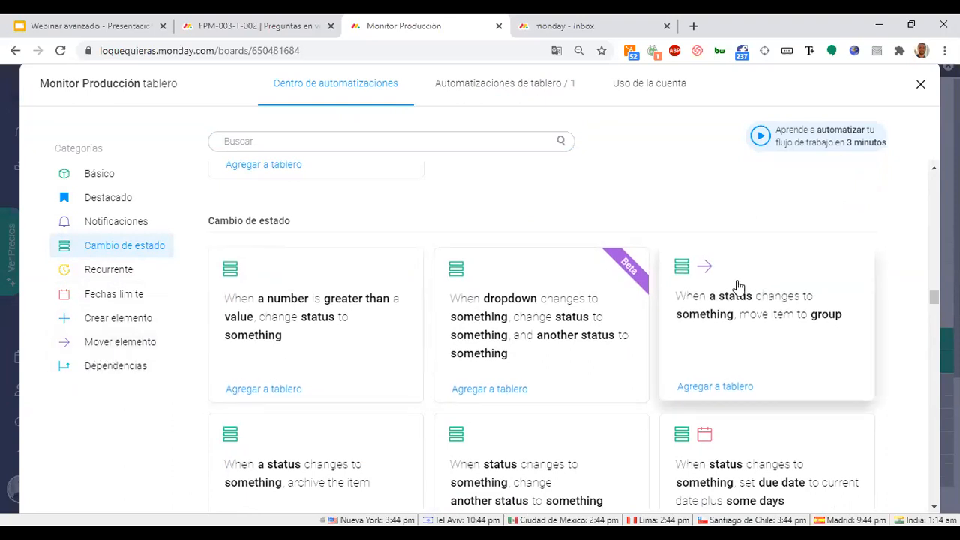
{"action": "left_click", "coordinate": [798, 319]}
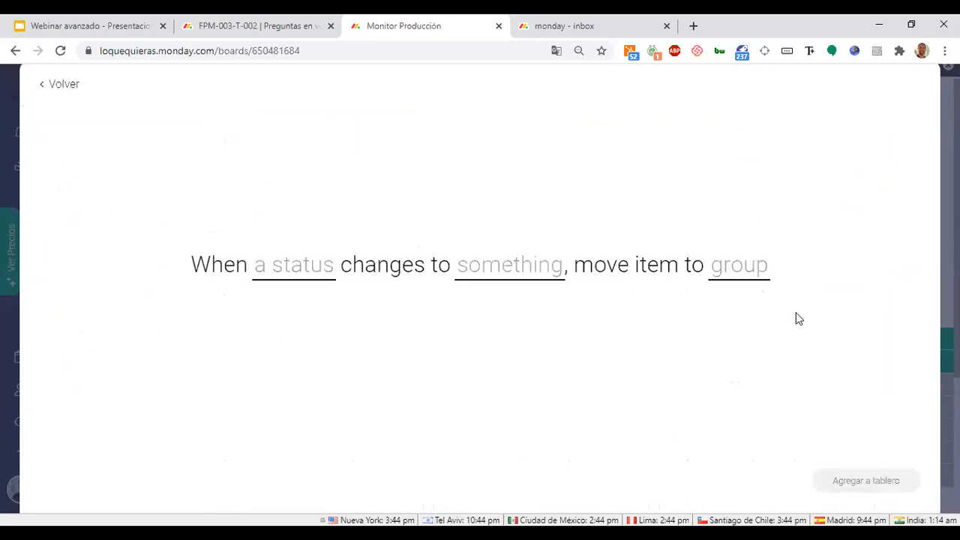
Configure the automation to move an item to the OP Finalizadas group when Estado changes to Terminada.
{"action": "left_click", "coordinate": [713, 264]}
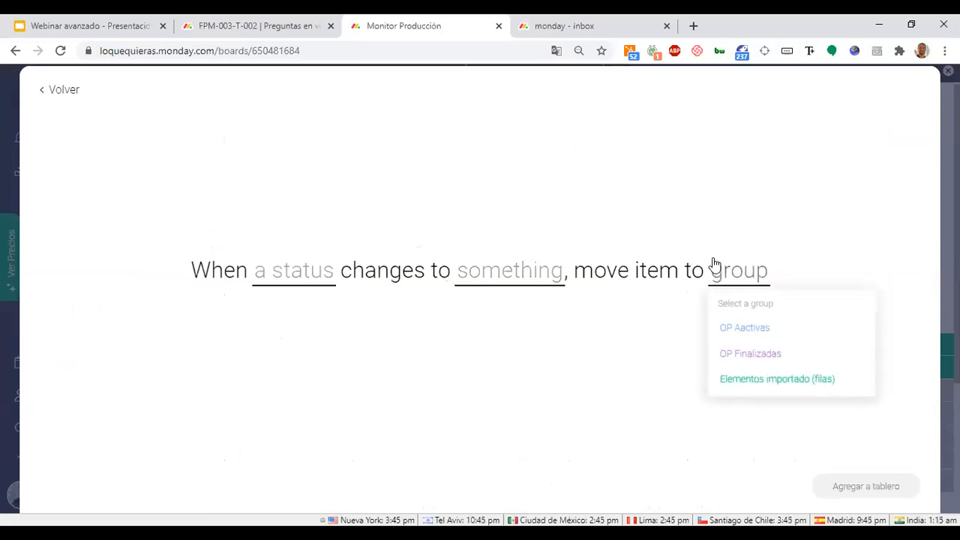
{"action": "left_click", "coordinate": [759, 365]}
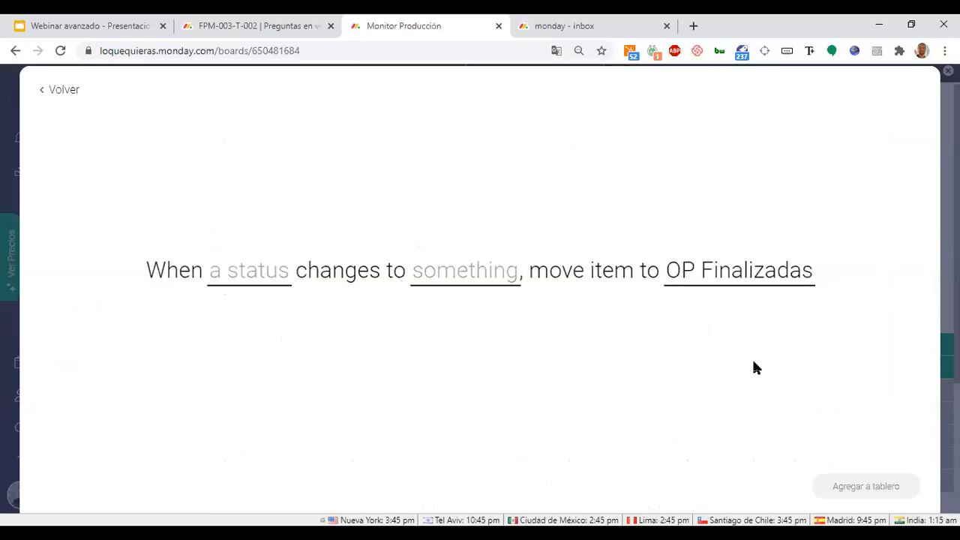
{"action": "left_click", "coordinate": [284, 273]}
{"action": "left_click", "coordinate": [273, 339]}
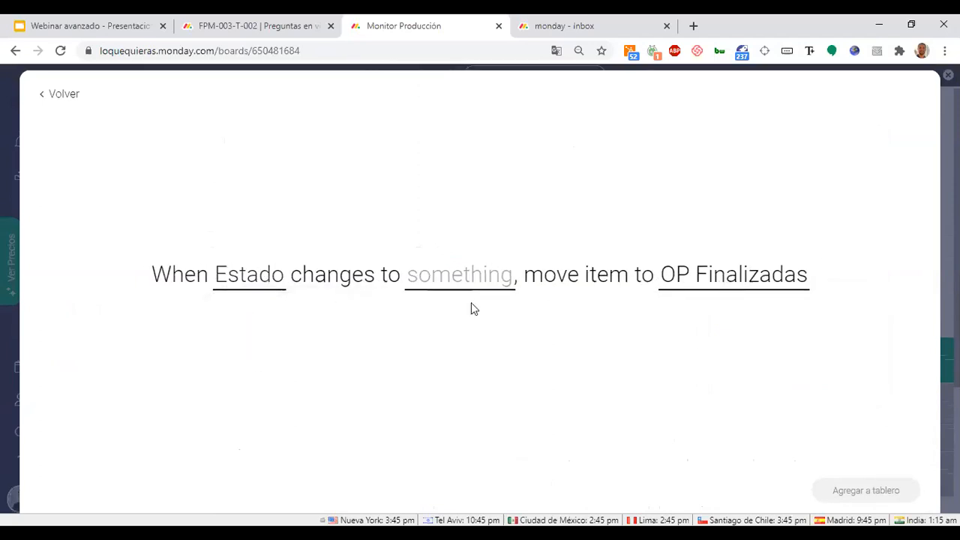
{"action": "left_click", "coordinate": [495, 281]}
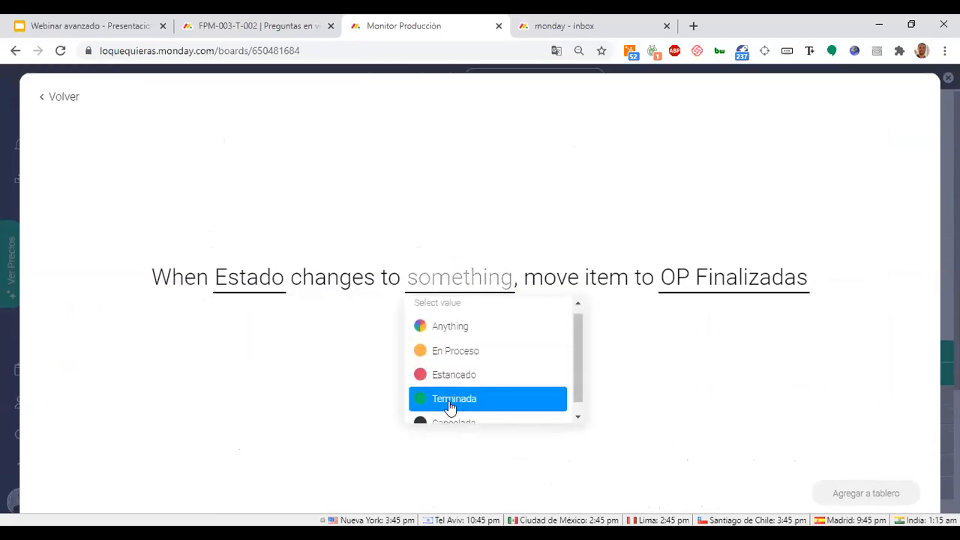
{"action": "left_click", "coordinate": [451, 402]}
Review the other status and group options, keeping Terminada and OP Finalizadas, and add the automation to the board.
{"action": "left_click", "coordinate": [451, 288]}
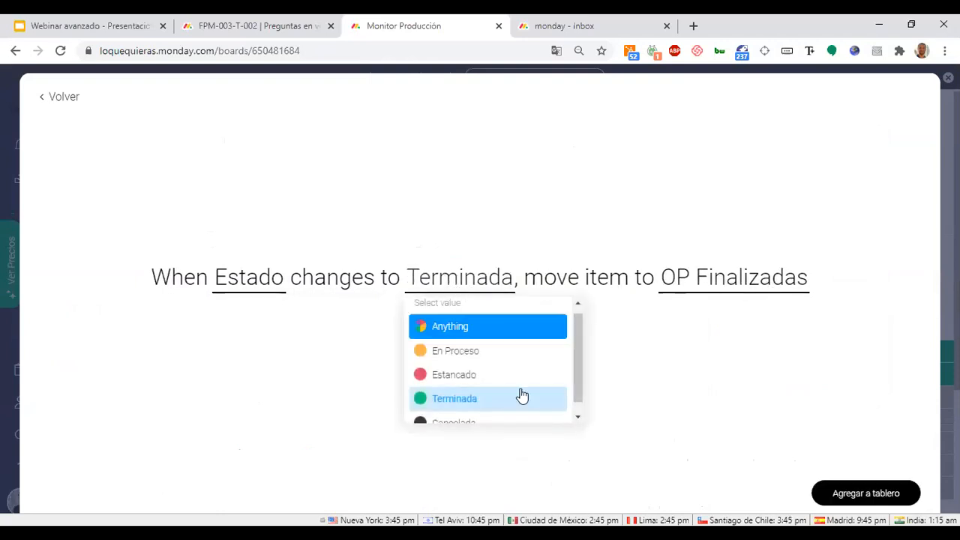
{"action": "scroll", "coordinate": [518, 395], "scroll_direction": "down", "scroll_amount": 1}
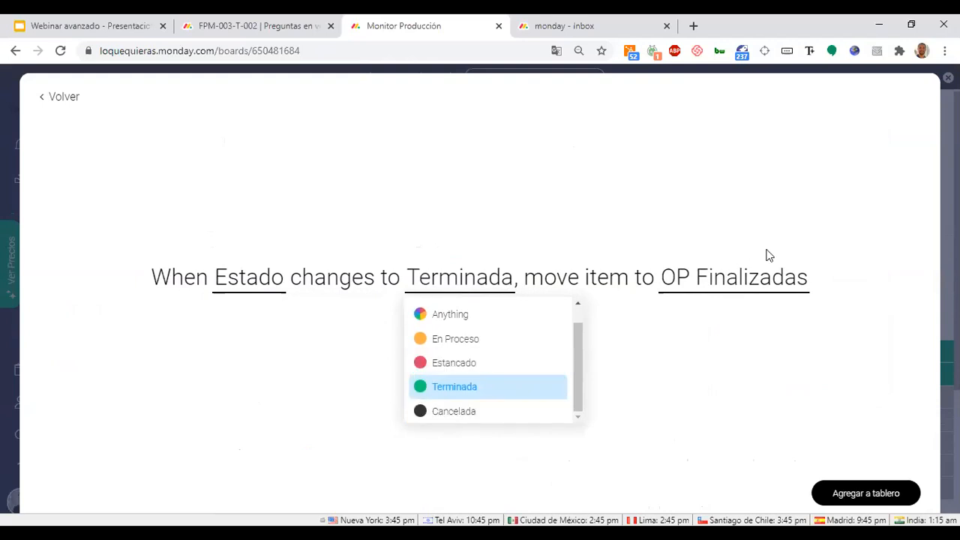
{"action": "left_click", "coordinate": [754, 288]}
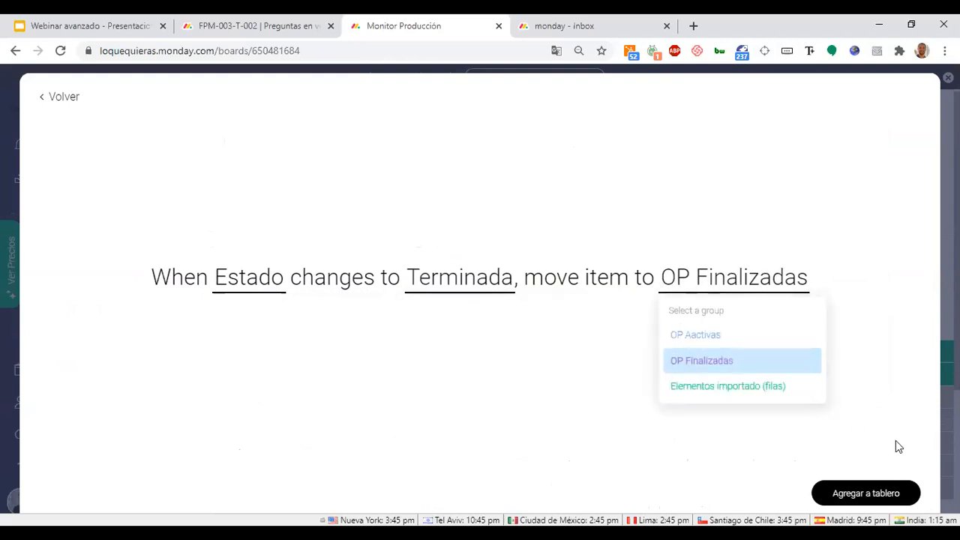
{"action": "left_click", "coordinate": [894, 438]}
{"action": "left_click", "coordinate": [873, 500]}
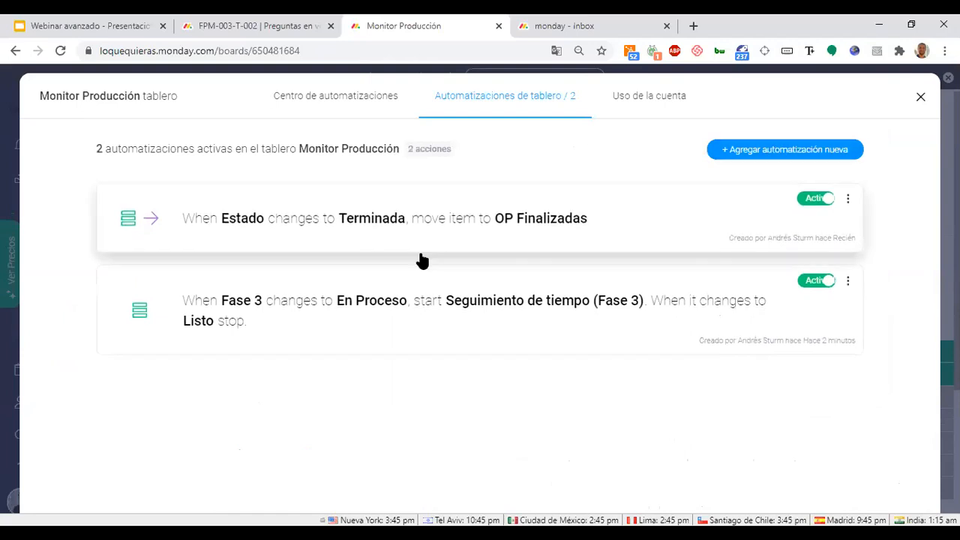
Start another new automation and search the templates for "status change".
{"action": "left_click", "coordinate": [761, 158]}
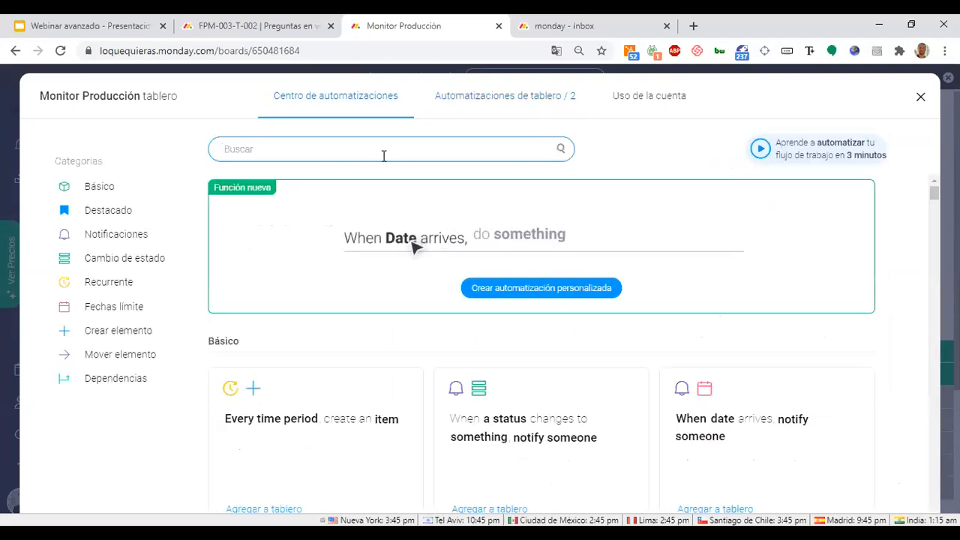
{"action": "type", "text": "status change"}
{"action": "scroll", "coordinate": [426, 403], "scroll_direction": "down", "scroll_amount": 2}
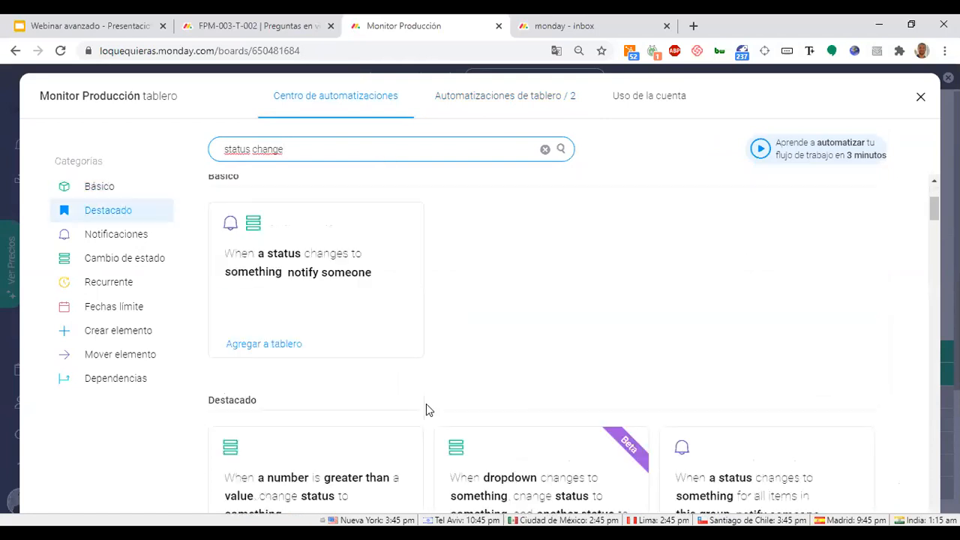
{"action": "scroll", "coordinate": [426, 409], "scroll_direction": "down", "scroll_amount": 3}
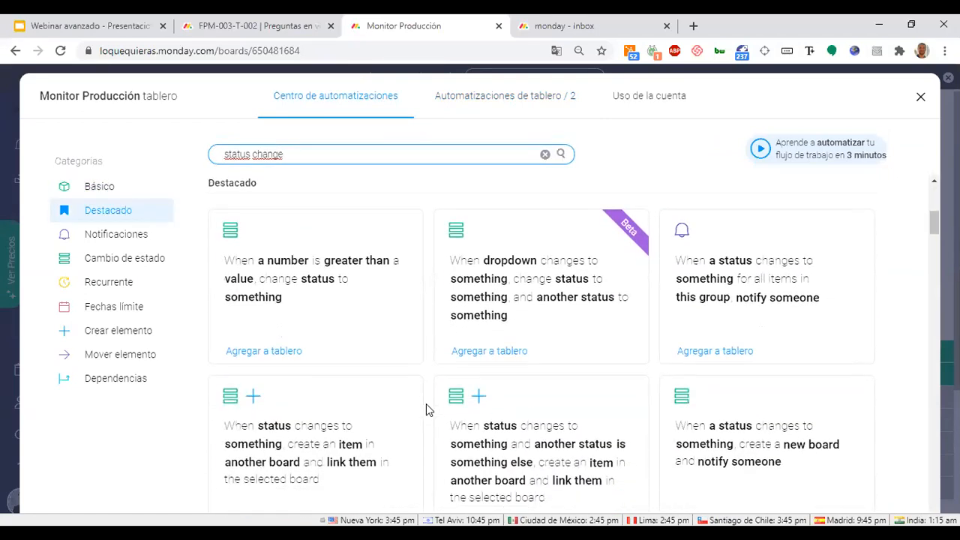
{"action": "scroll", "coordinate": [347, 360], "scroll_direction": "down", "scroll_amount": 1}
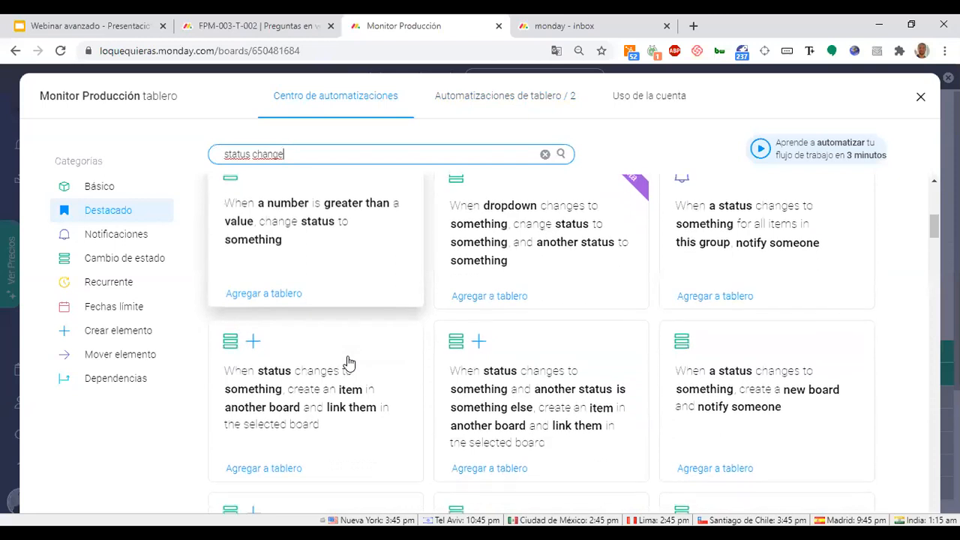
{"action": "scroll", "coordinate": [349, 362], "scroll_direction": "down", "scroll_amount": 1}
{"action": "scroll", "coordinate": [349, 362], "scroll_direction": "down", "scroll_amount": 1}
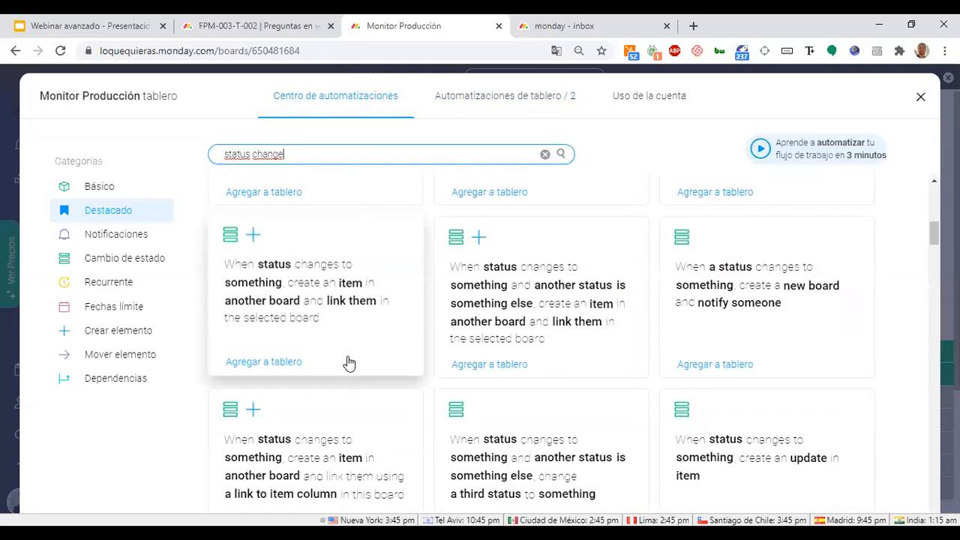
Refine the search to "status change another" and choose the template "When status changes to something, change another status to something".
{"action": "type", "text": "r"}
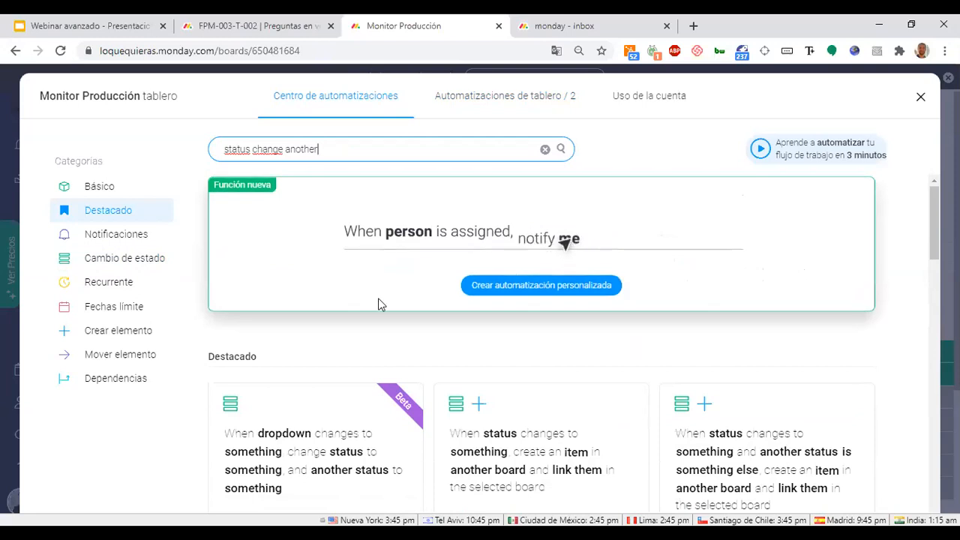
{"action": "scroll", "coordinate": [379, 322], "scroll_direction": "down", "scroll_amount": 2}
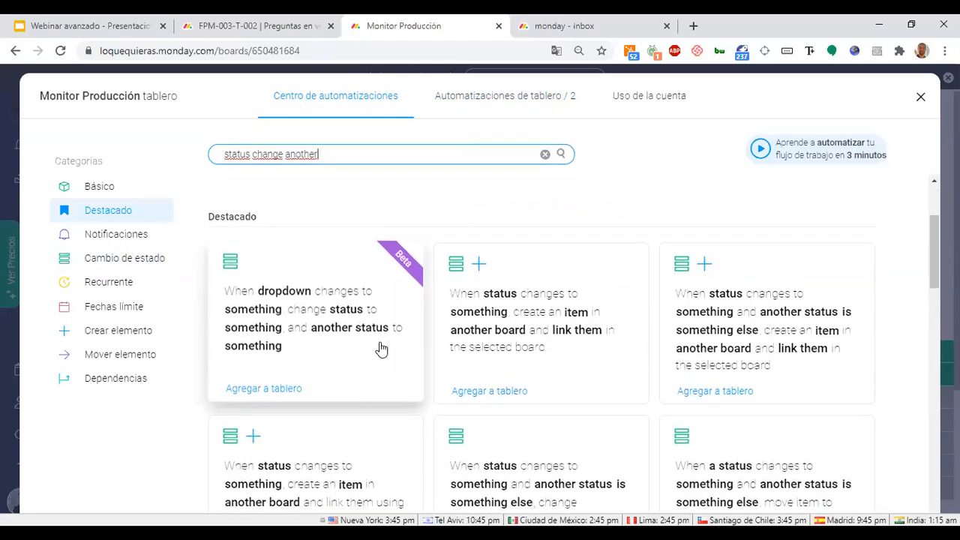
{"action": "scroll", "coordinate": [381, 349], "scroll_direction": "down", "scroll_amount": 3}
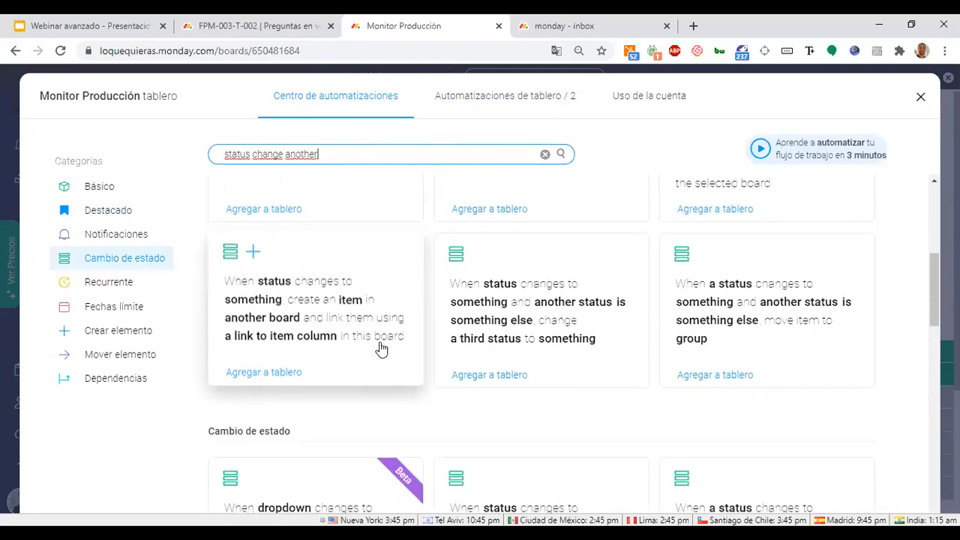
{"action": "scroll", "coordinate": [402, 352], "scroll_direction": "down", "scroll_amount": 1}
{"action": "scroll", "coordinate": [403, 352], "scroll_direction": "down", "scroll_amount": 2}
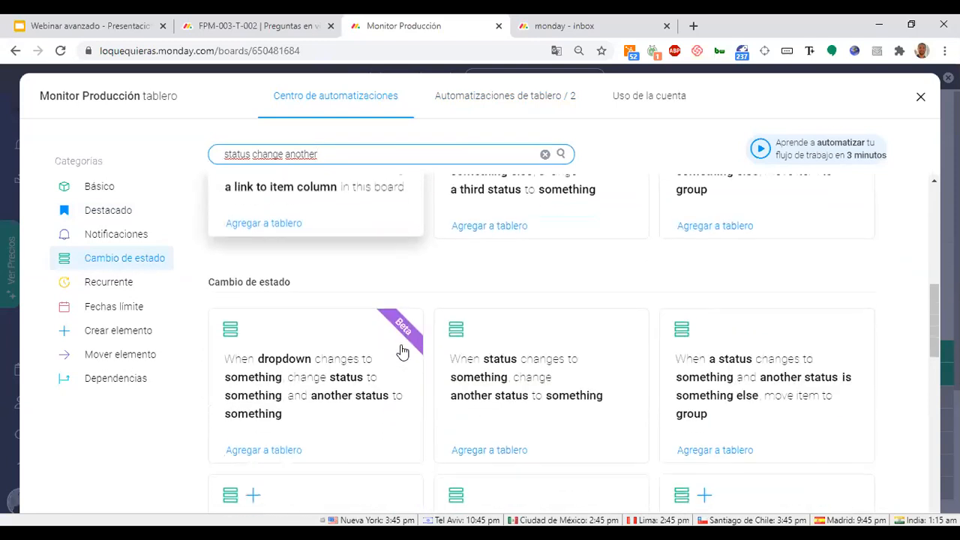
{"action": "scroll", "coordinate": [403, 352], "scroll_direction": "down", "scroll_amount": 1}
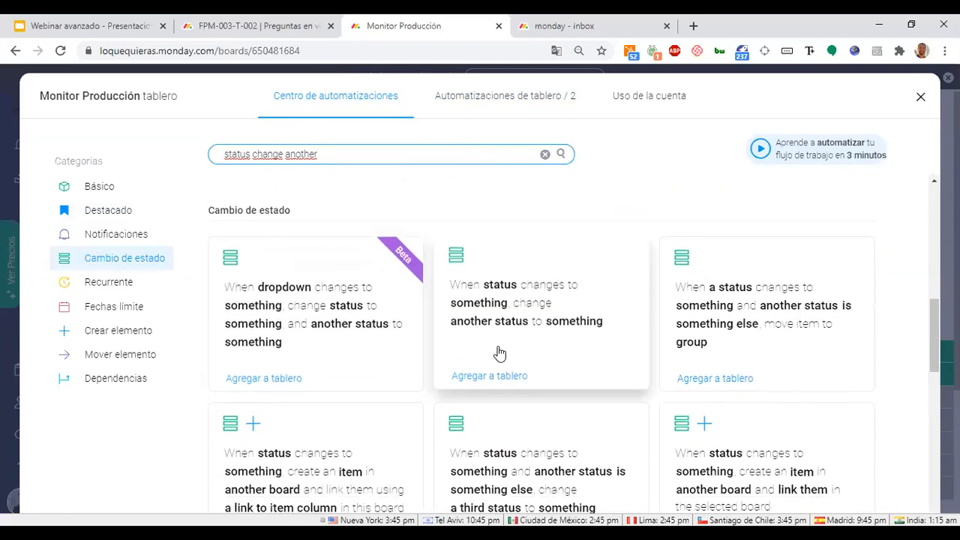
{"action": "scroll", "coordinate": [498, 352], "scroll_direction": "down", "scroll_amount": 1}
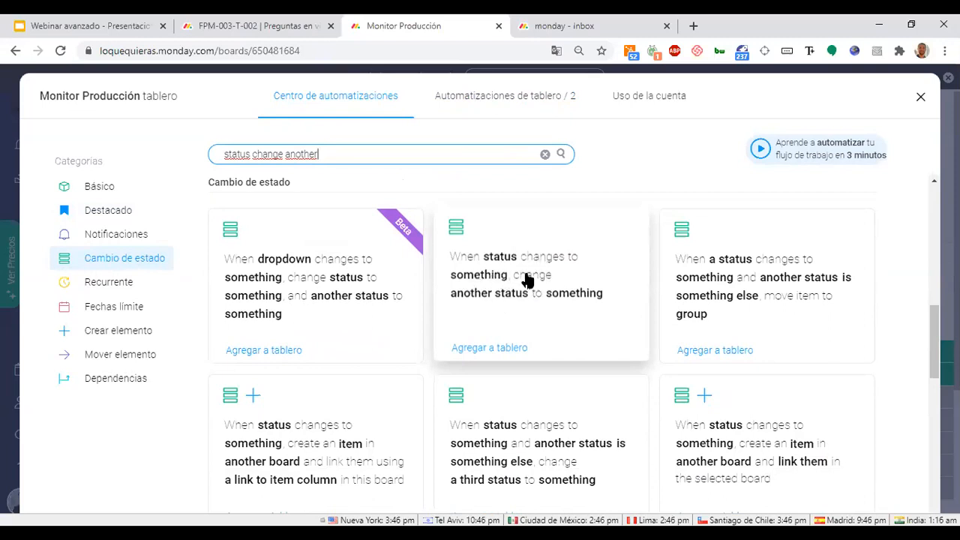
{"action": "left_click", "coordinate": [508, 298]}
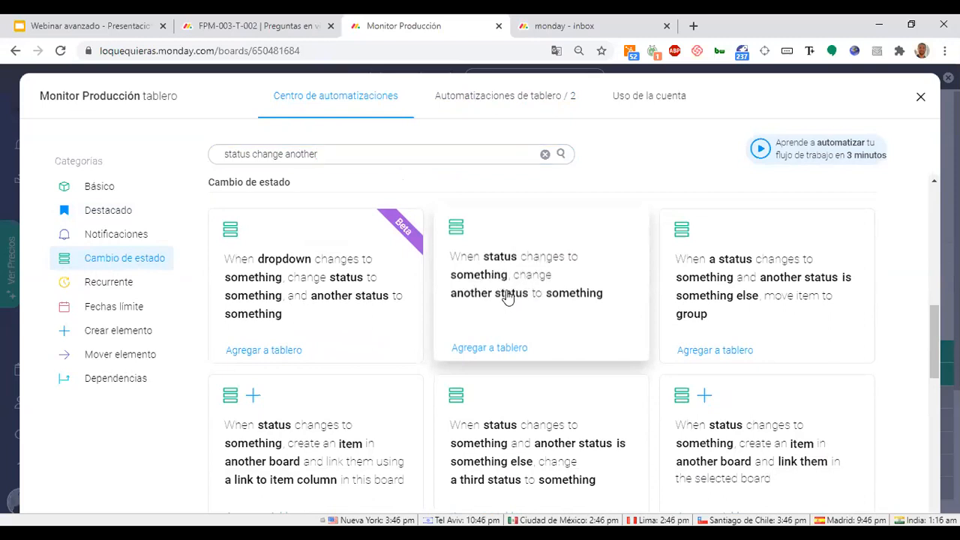
Set the automation's trigger to Fase 3 changing to Listo.
{"action": "left_click", "coordinate": [230, 253]}
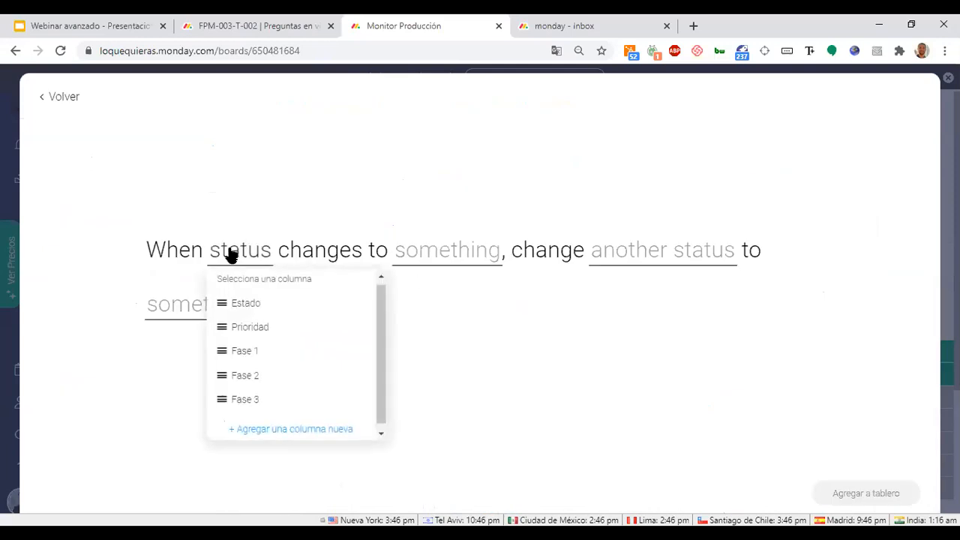
{"action": "left_click", "coordinate": [275, 404]}
{"action": "left_click", "coordinate": [454, 252]}
{"action": "left_click", "coordinate": [423, 326]}
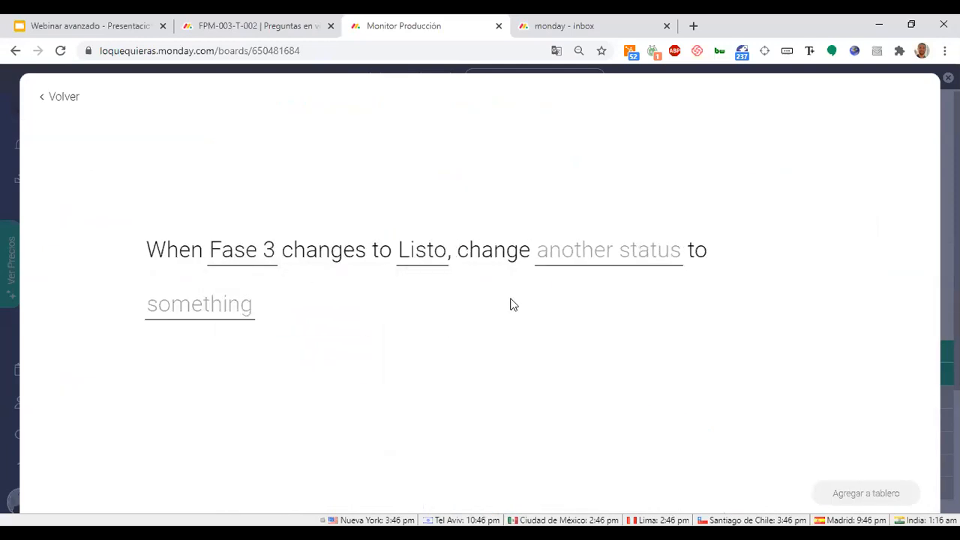
Set the automation's action to change Estado to Terminada and add it to the board.
{"action": "left_click", "coordinate": [566, 255]}
{"action": "left_click", "coordinate": [574, 301]}
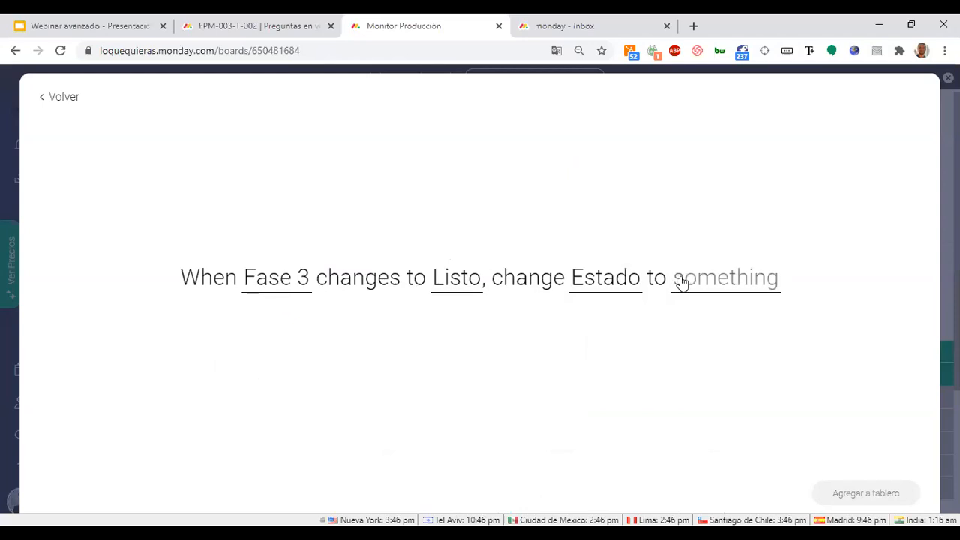
{"action": "left_click", "coordinate": [717, 279]}
{"action": "left_click", "coordinate": [715, 382]}
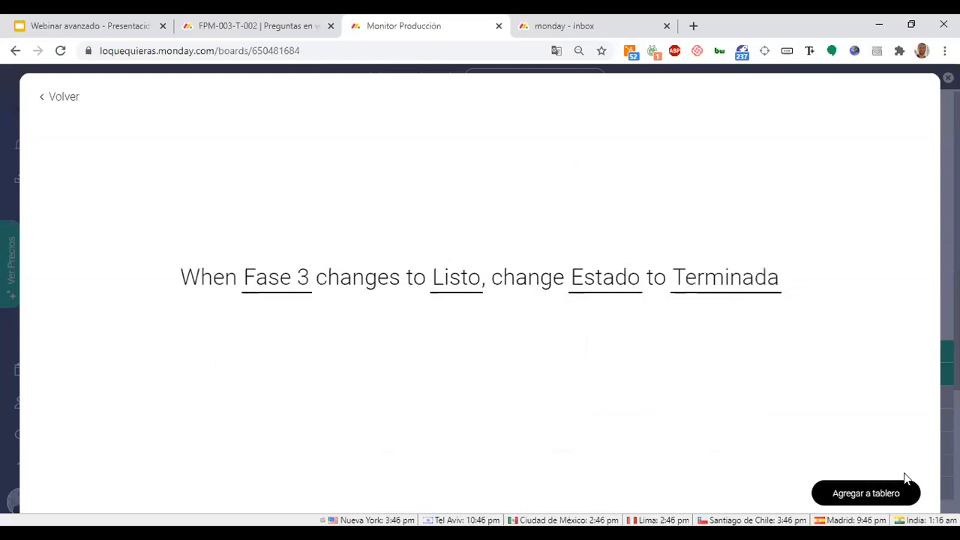
{"action": "left_click", "coordinate": [900, 492]}
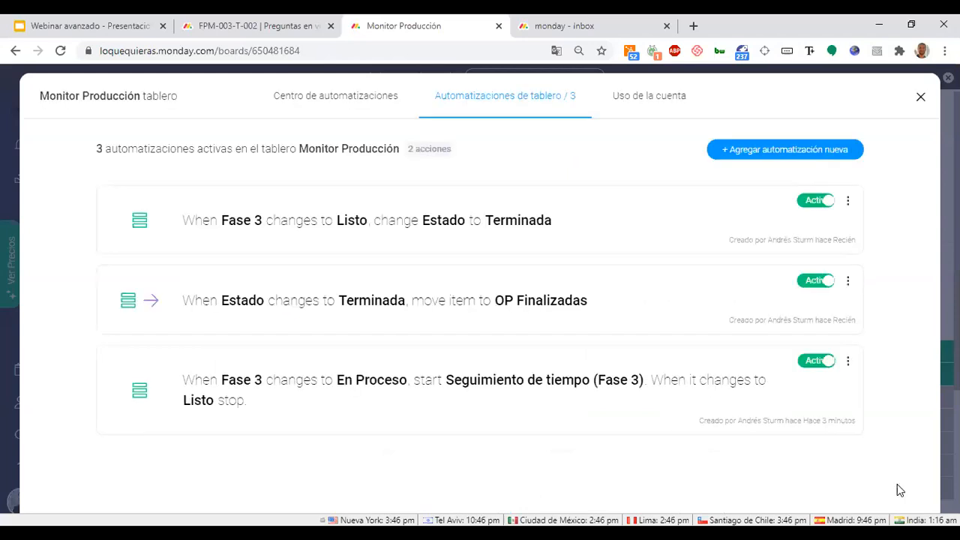
Close the automations overview and set Fase 3 of item AA0003 to Listo to test the automations.
{"action": "left_click", "coordinate": [920, 102]}
{"action": "scroll", "coordinate": [724, 388], "scroll_direction": "right", "scroll_amount": 3}
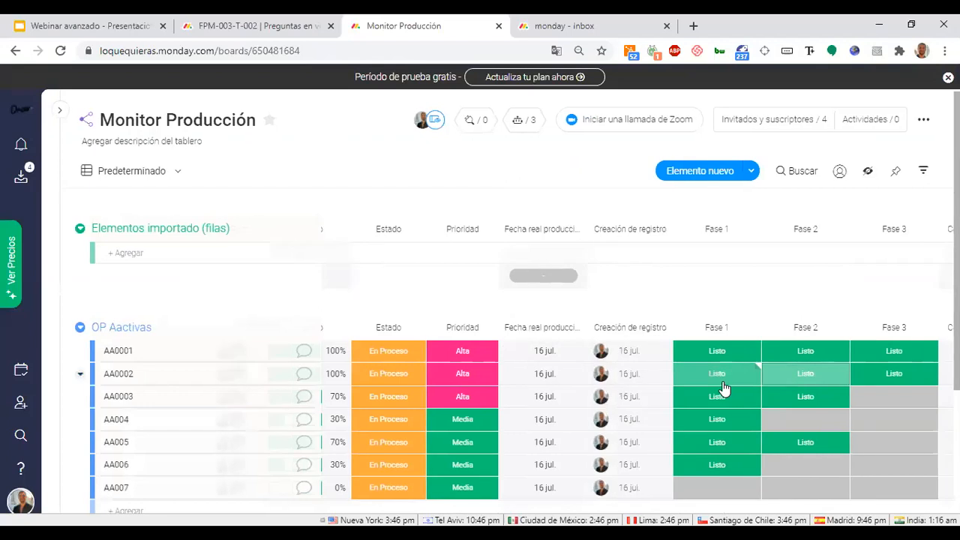
{"action": "scroll", "coordinate": [724, 388], "scroll_direction": "down", "scroll_amount": 1}
{"action": "scroll", "coordinate": [723, 388], "scroll_direction": "left", "scroll_amount": 4}
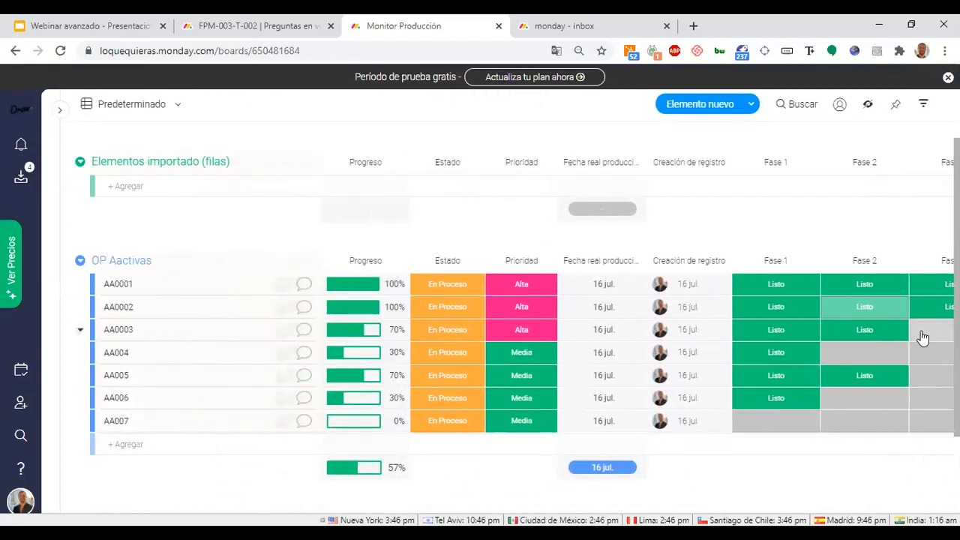
{"action": "scroll", "coordinate": [923, 338], "scroll_direction": "right", "scroll_amount": 2}
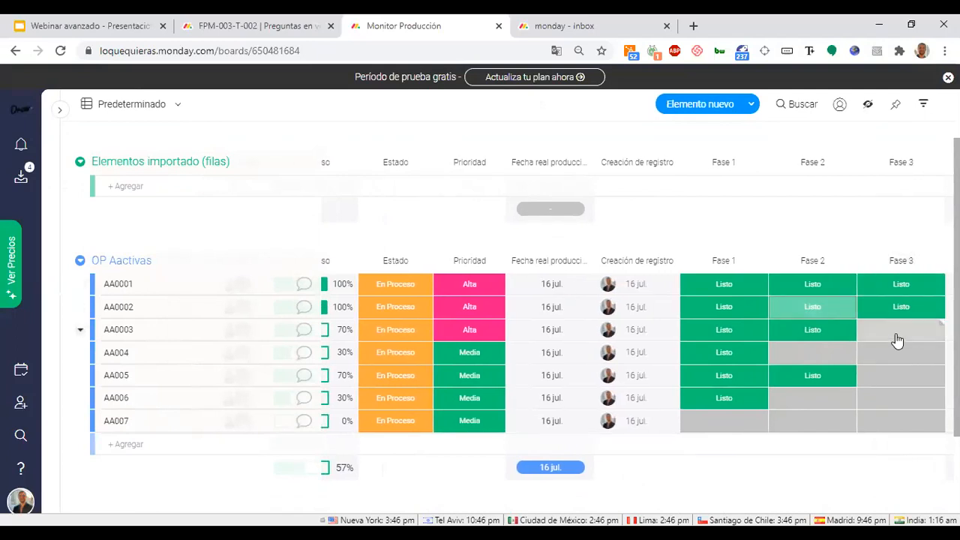
{"action": "left_click", "coordinate": [897, 337]}
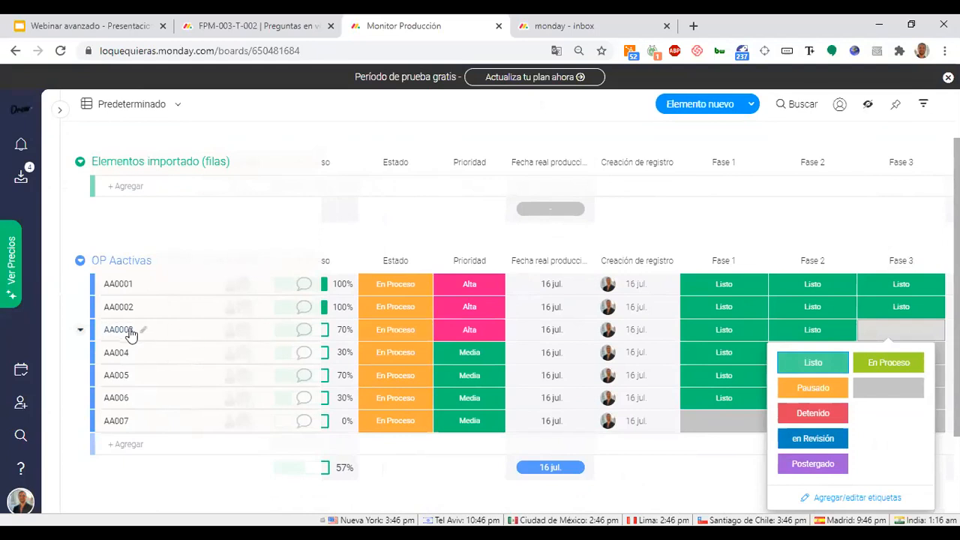
{"action": "scroll", "coordinate": [176, 350], "scroll_direction": "down", "scroll_amount": 3}
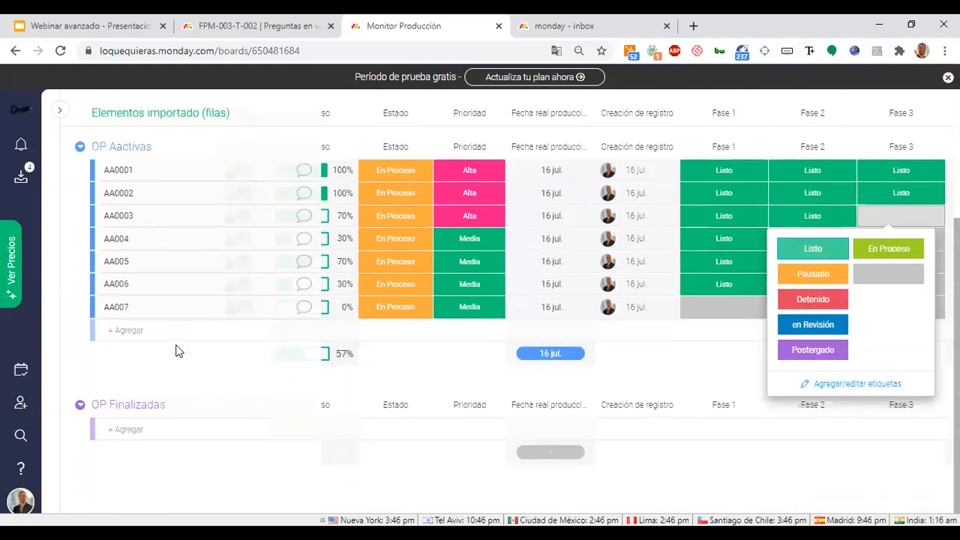
{"action": "left_click", "coordinate": [816, 251]}
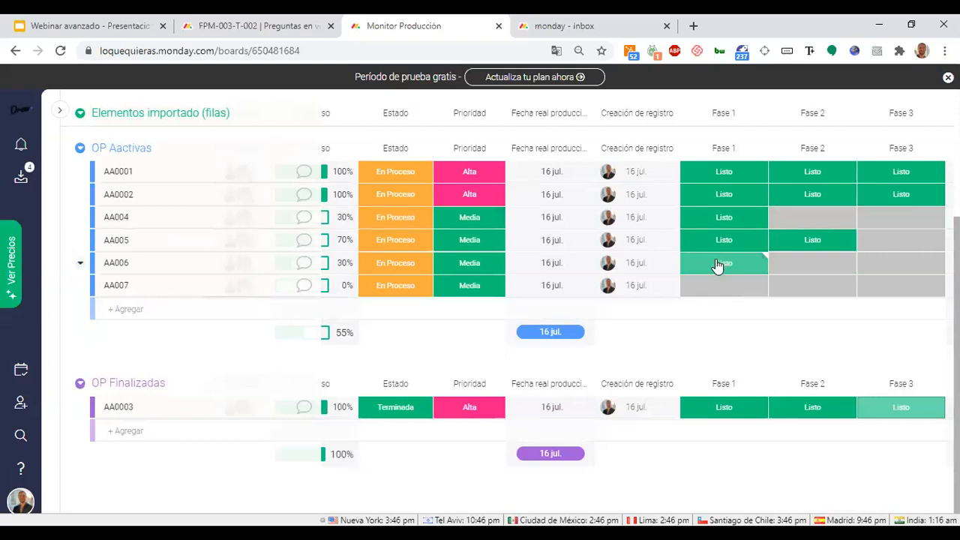
Delete the empty group Elementos importado (filas) from the board.
{"action": "scroll", "coordinate": [666, 313], "scroll_direction": "right", "scroll_amount": 5}
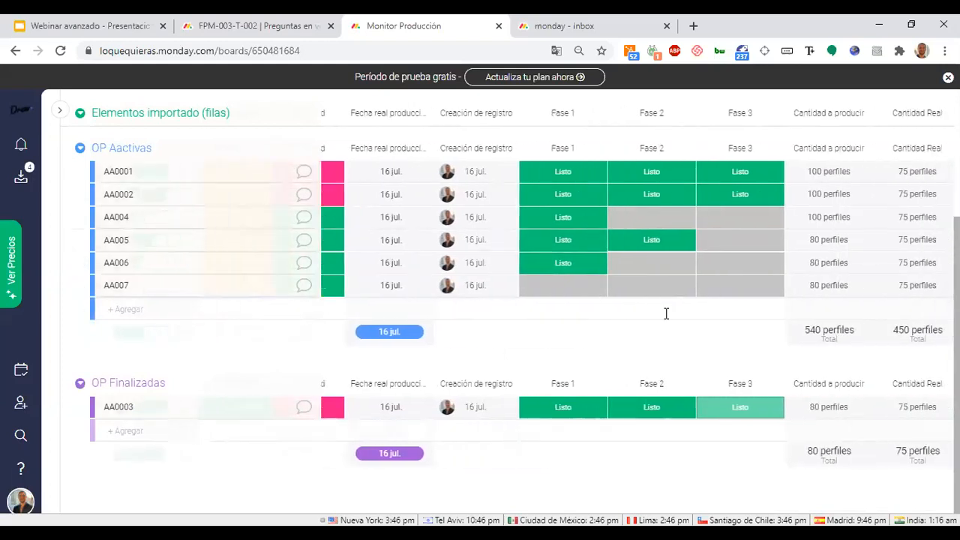
{"action": "scroll", "coordinate": [667, 313], "scroll_direction": "left", "scroll_amount": 5}
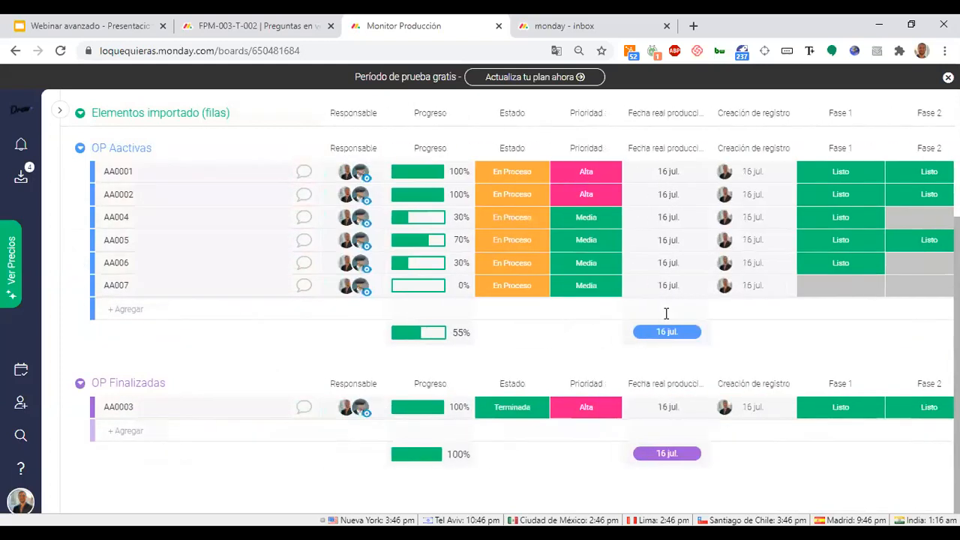
{"action": "scroll", "coordinate": [666, 313], "scroll_direction": "up", "scroll_amount": 2}
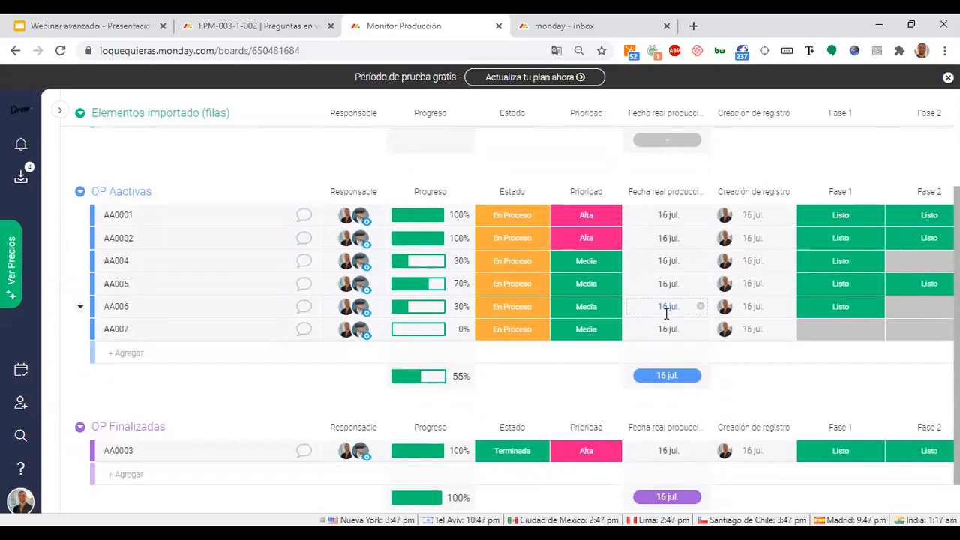
{"action": "scroll", "coordinate": [666, 314], "scroll_direction": "up", "scroll_amount": 3}
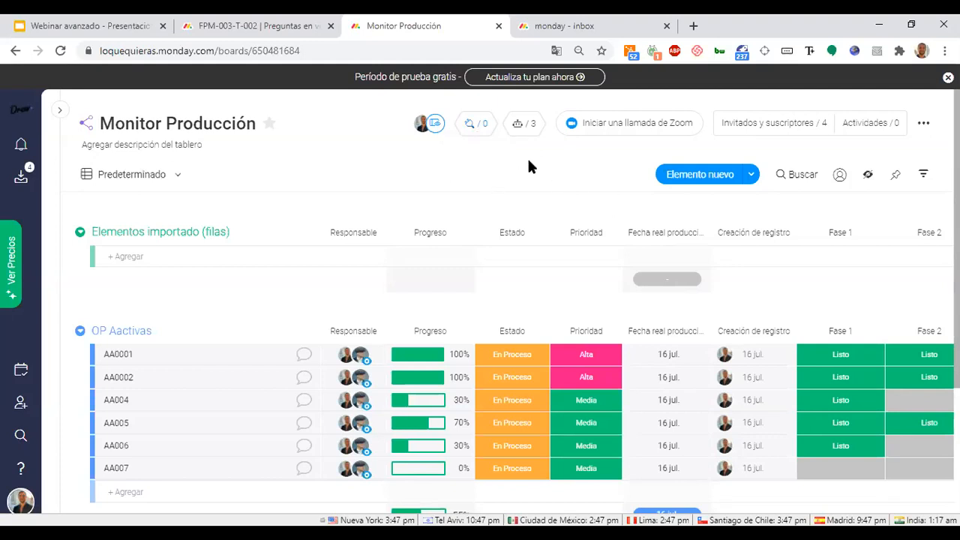
{"action": "scroll", "coordinate": [531, 174], "scroll_direction": "right", "scroll_amount": 2}
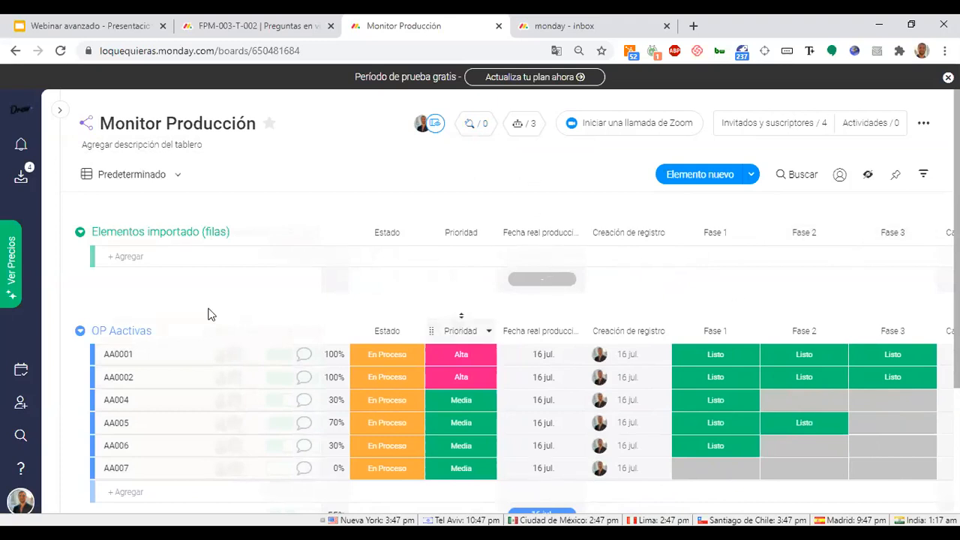
{"action": "left_click", "coordinate": [80, 232]}
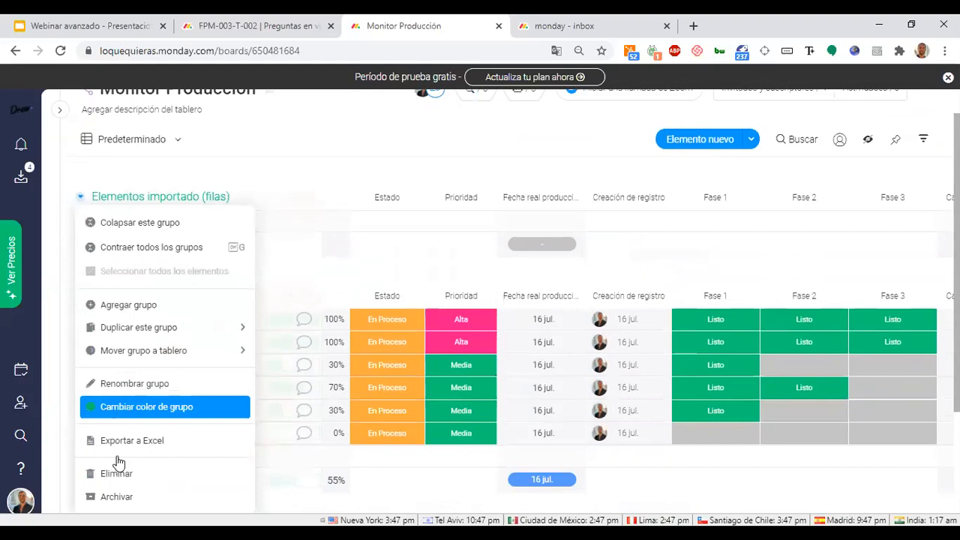
{"action": "left_click", "coordinate": [117, 471]}
{"action": "left_click", "coordinate": [619, 149]}
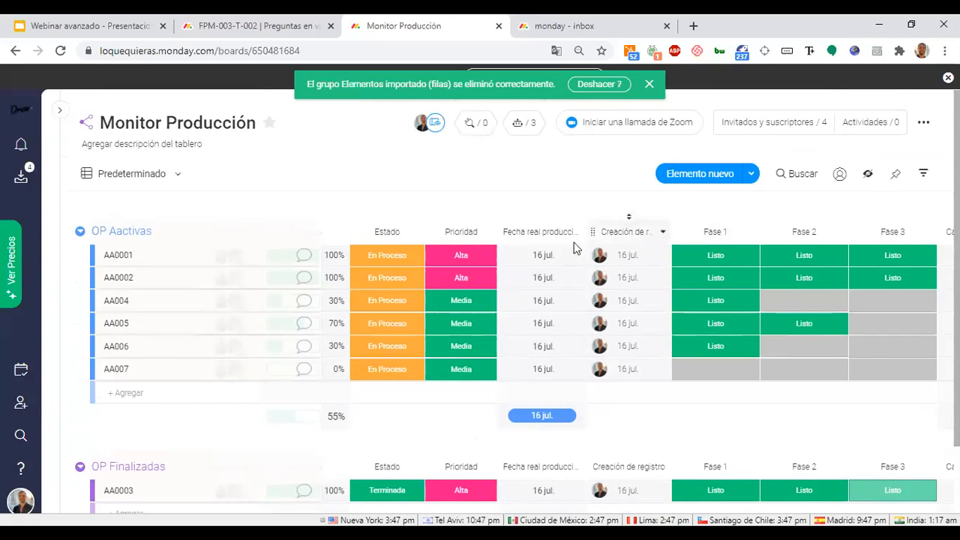
Duplicate the Prioridad column without copying its item values.
{"action": "left_click", "coordinate": [489, 232]}
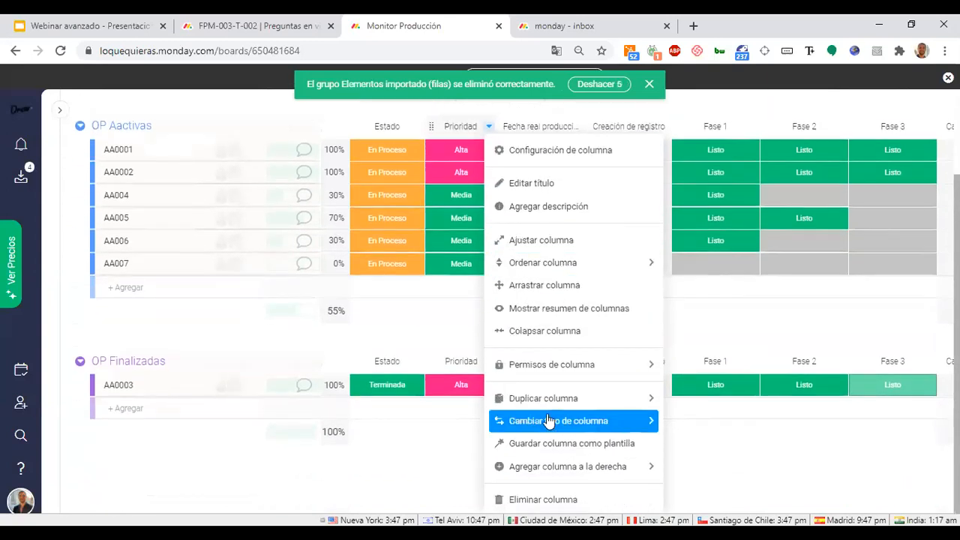
{"action": "mouse_move", "coordinate": [615, 398]}
{"action": "left_click", "coordinate": [670, 403]}
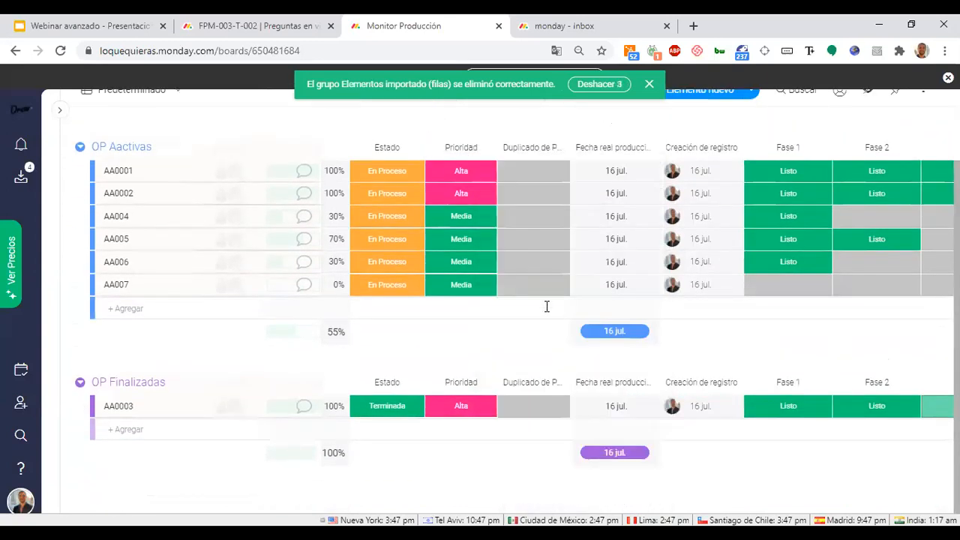
{"action": "scroll", "coordinate": [544, 306], "scroll_direction": "up", "scroll_amount": 2}
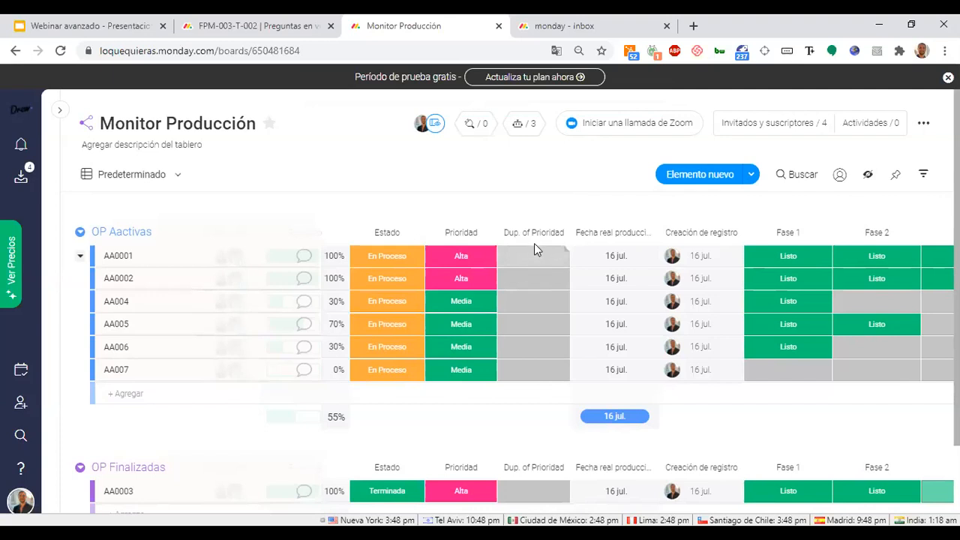
Reduce the status labels of the duplicated Prioridad column to A and B, deleting Crítico, and apply the changes.
{"action": "left_click", "coordinate": [534, 254]}
{"action": "left_click", "coordinate": [536, 421]}
{"action": "left_click", "coordinate": [509, 283]}
{"action": "key", "text": "Tab"}
{"action": "type", "text": "B"}
{"action": "left_click", "coordinate": [531, 343]}
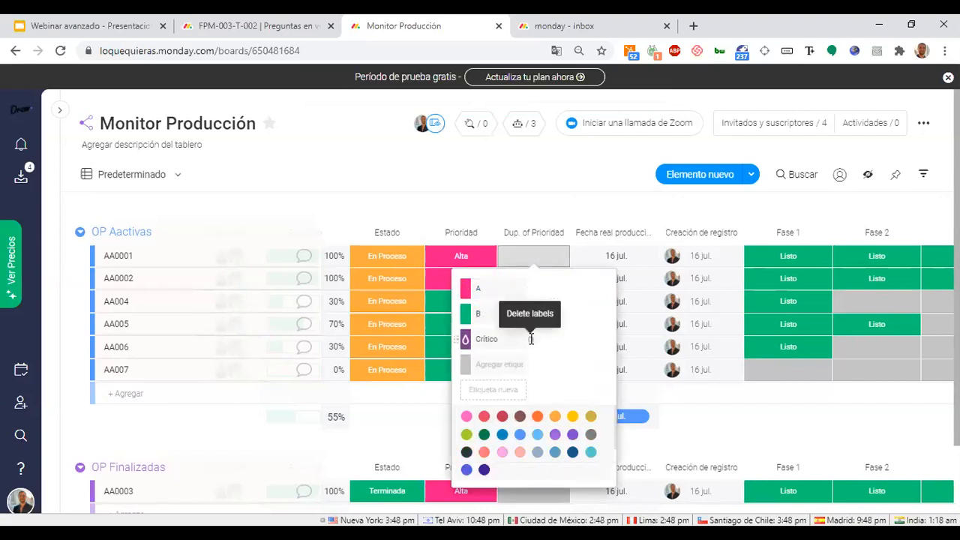
{"action": "left_click", "coordinate": [570, 339]}
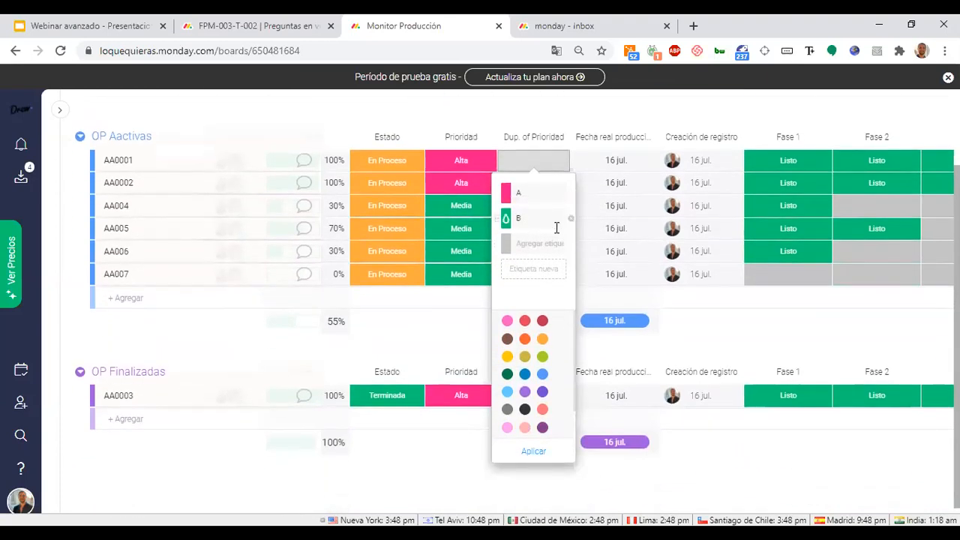
{"action": "left_click", "coordinate": [543, 129]}
Set the duplicated priority column to A for items AA0001, AA0002 and AA004.
{"action": "left_click", "coordinate": [535, 173]}
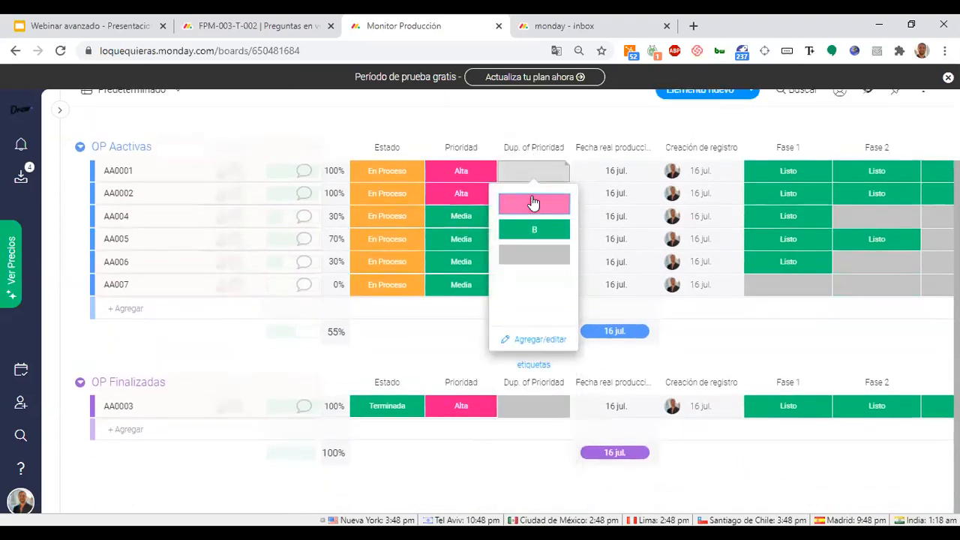
{"action": "left_click", "coordinate": [531, 203]}
{"action": "left_click", "coordinate": [534, 194]}
{"action": "left_click", "coordinate": [534, 227]}
{"action": "left_click", "coordinate": [533, 218]}
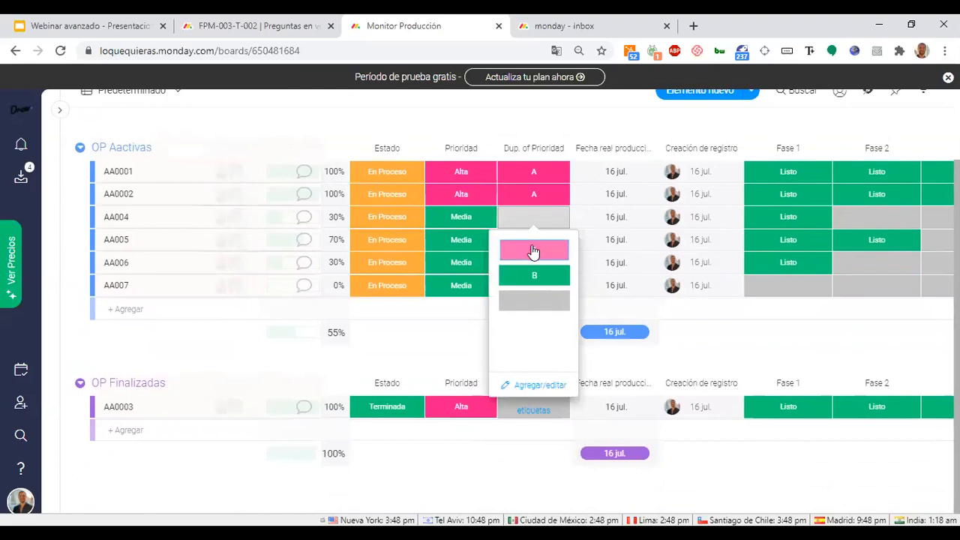
{"action": "left_click", "coordinate": [532, 246]}
Set the duplicated priority column to B for AA005, AA006 and AA007, and for AA0003 in OP Finalizadas.
{"action": "left_click", "coordinate": [530, 242]}
{"action": "left_click", "coordinate": [533, 299]}
{"action": "left_click", "coordinate": [537, 264]}
{"action": "left_click", "coordinate": [535, 317]}
{"action": "left_click", "coordinate": [534, 339]}
{"action": "left_click", "coordinate": [534, 406]}
{"action": "scroll", "coordinate": [530, 360], "scroll_direction": "down", "scroll_amount": 2}
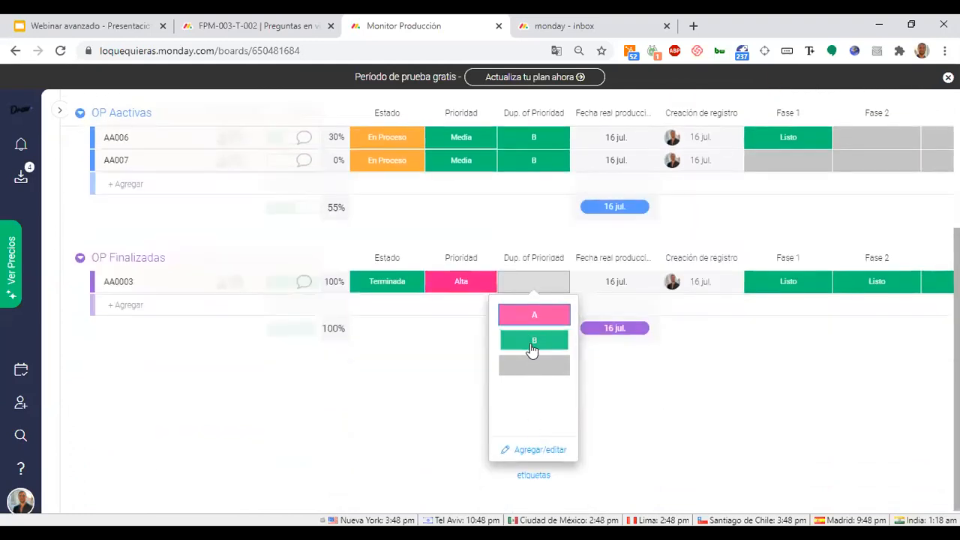
{"action": "left_click", "coordinate": [530, 343]}
Clear the people assigned as Responsable on items AA005 and AA004.
{"action": "scroll", "coordinate": [583, 210], "scroll_direction": "up", "scroll_amount": 3}
{"action": "scroll", "coordinate": [507, 285], "scroll_direction": "left", "scroll_amount": 3}
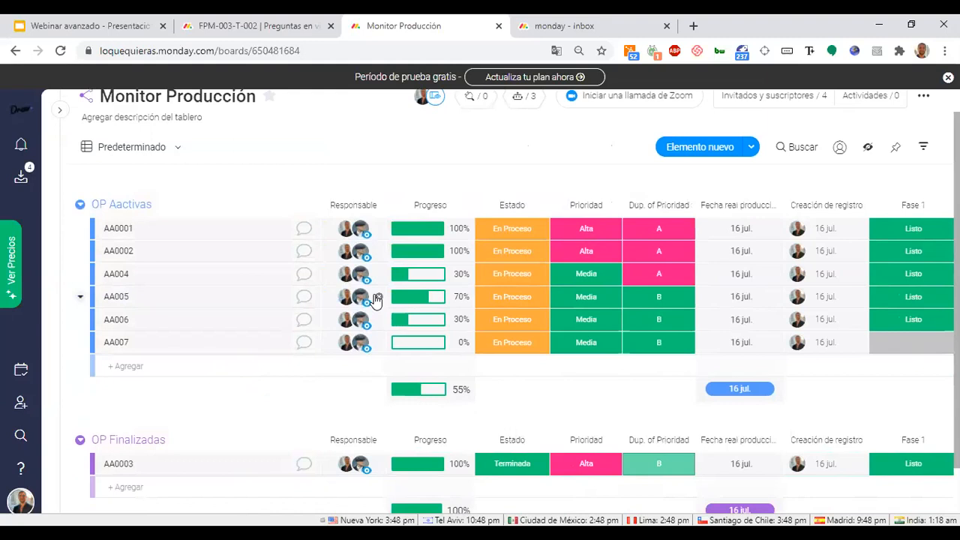
{"action": "left_click", "coordinate": [377, 297]}
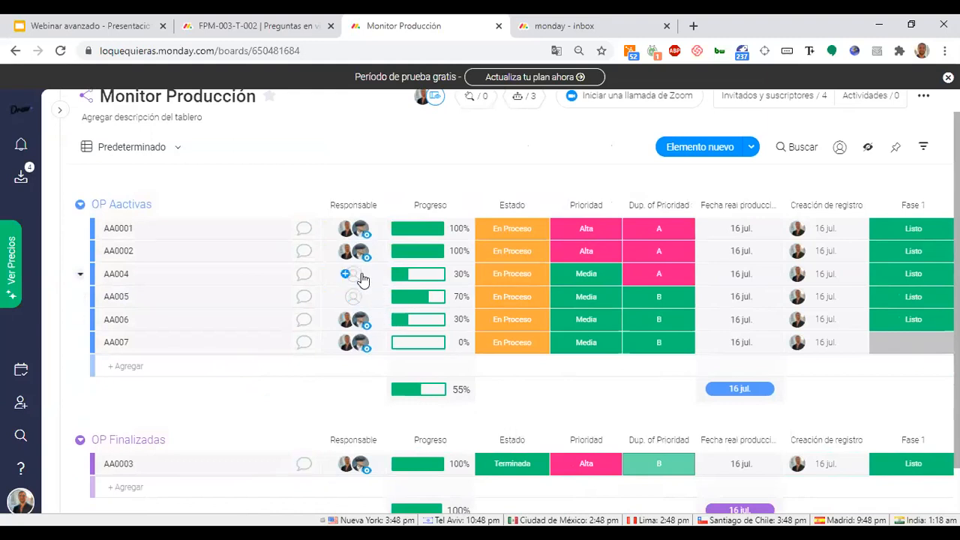
{"action": "left_click", "coordinate": [378, 276]}
Assign the sales representative as Responsable of items AA004 and AA005.
{"action": "left_click", "coordinate": [361, 282]}
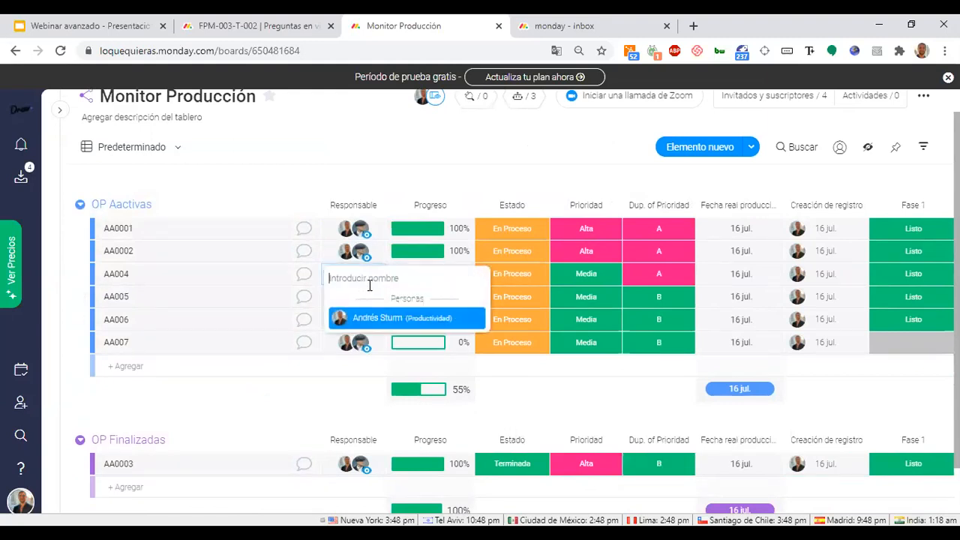
{"action": "type", "text": "fran"}
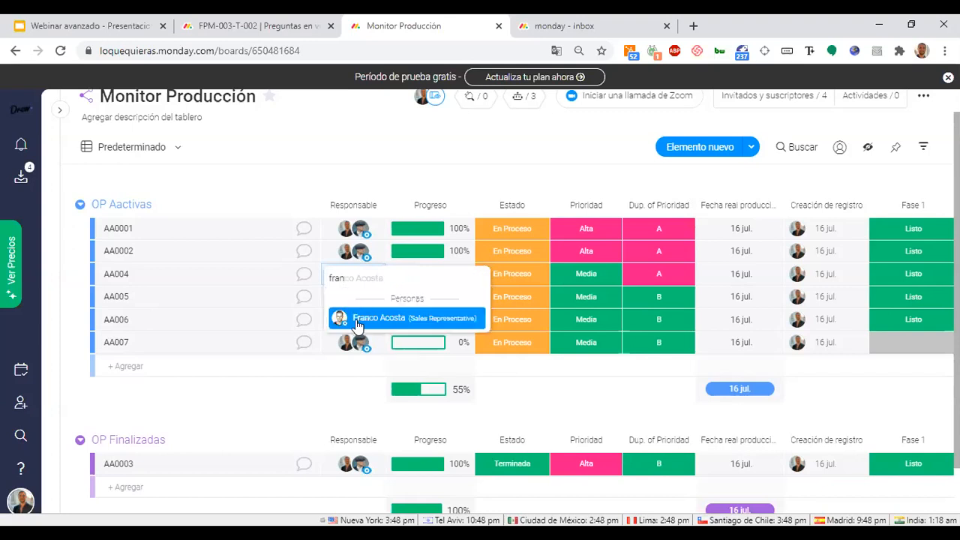
{"action": "left_click", "coordinate": [358, 319]}
{"action": "left_click", "coordinate": [359, 301]}
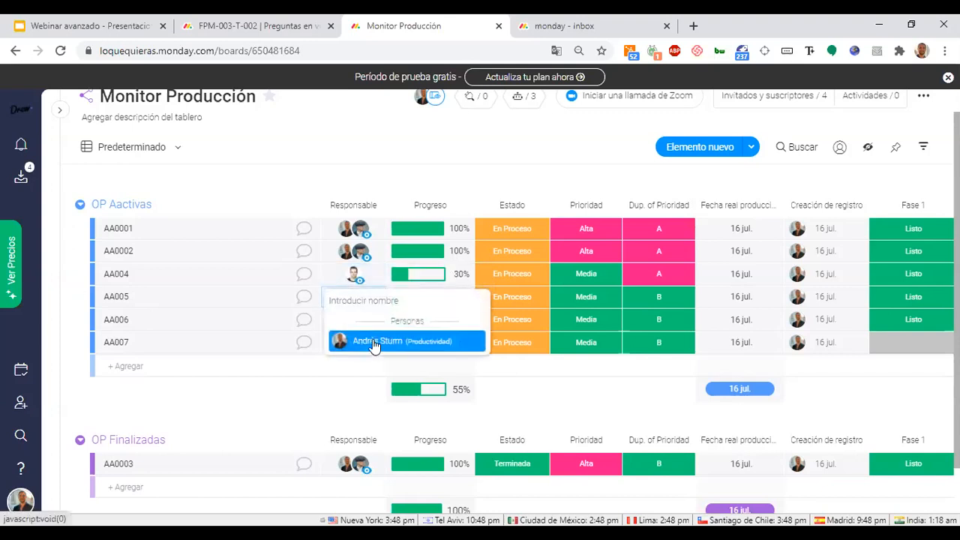
{"action": "type", "text": "franco"}
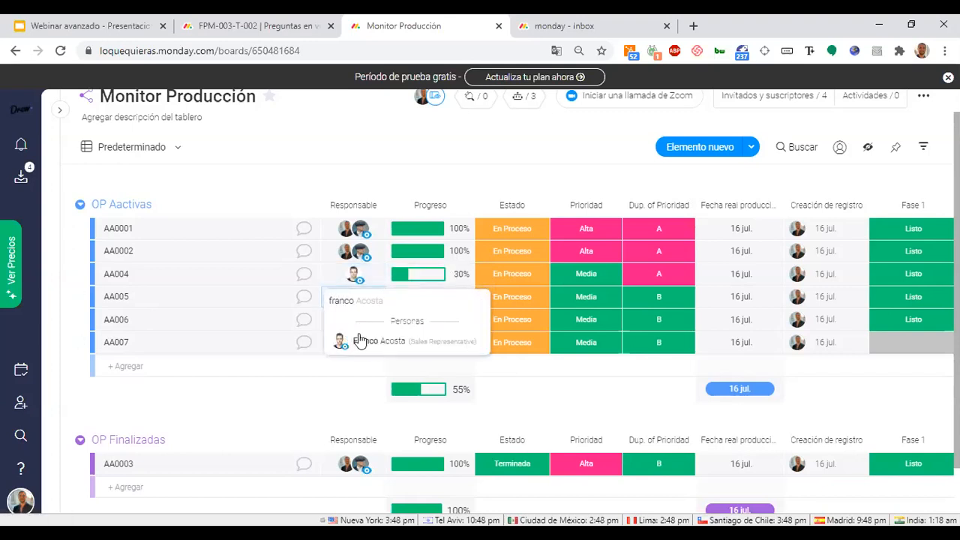
{"action": "left_click", "coordinate": [369, 339]}
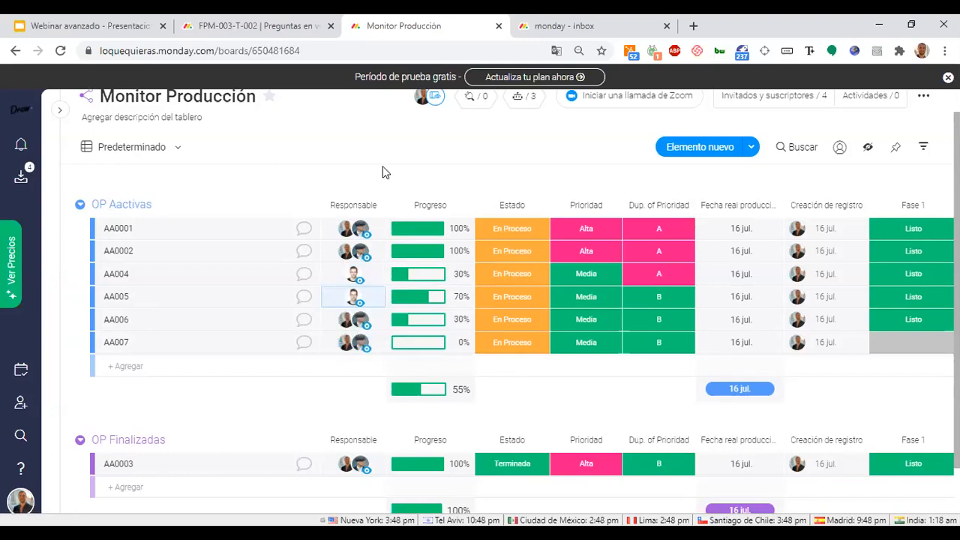
Look over the board's columns and its filter options, and close the filter without applying one.
{"action": "scroll", "coordinate": [382, 173], "scroll_direction": "right", "scroll_amount": 5}
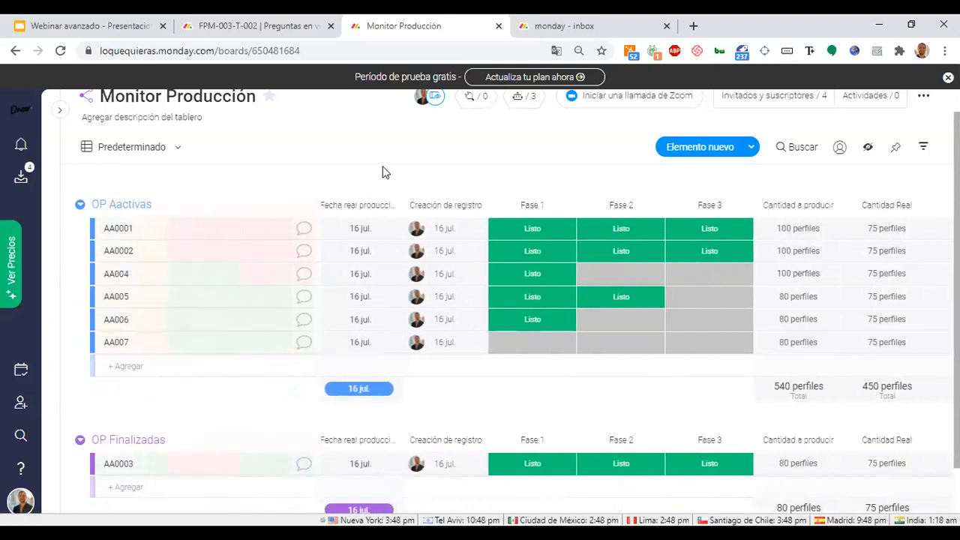
{"action": "scroll", "coordinate": [382, 172], "scroll_direction": "right", "scroll_amount": 3}
{"action": "scroll", "coordinate": [382, 173], "scroll_direction": "left", "scroll_amount": 7}
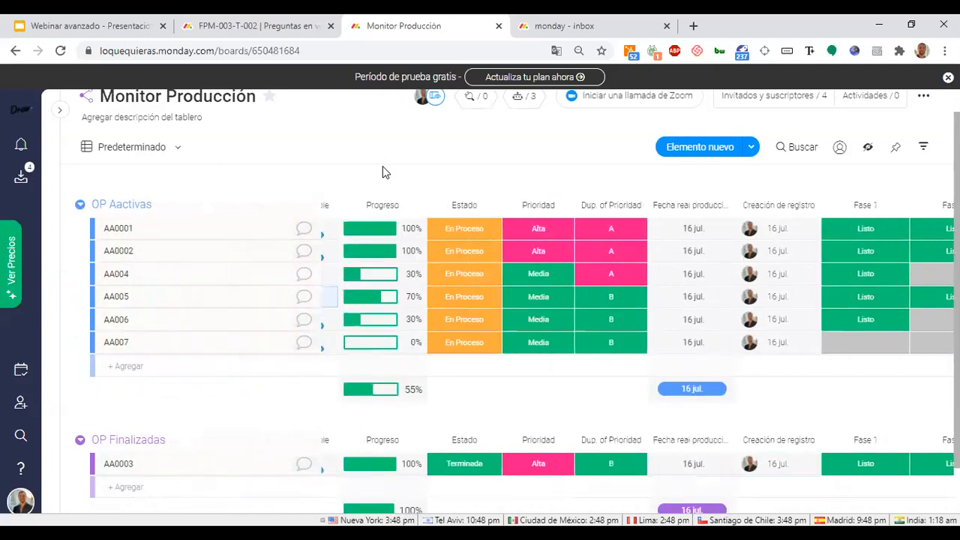
{"action": "scroll", "coordinate": [382, 173], "scroll_direction": "left", "scroll_amount": 2}
{"action": "scroll", "coordinate": [381, 173], "scroll_direction": "up", "scroll_amount": 1}
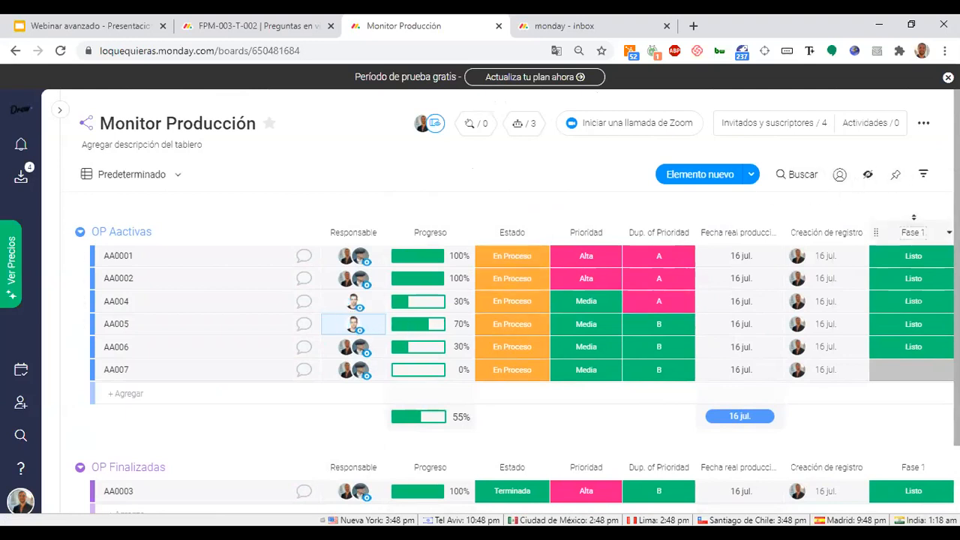
{"action": "left_click", "coordinate": [924, 177]}
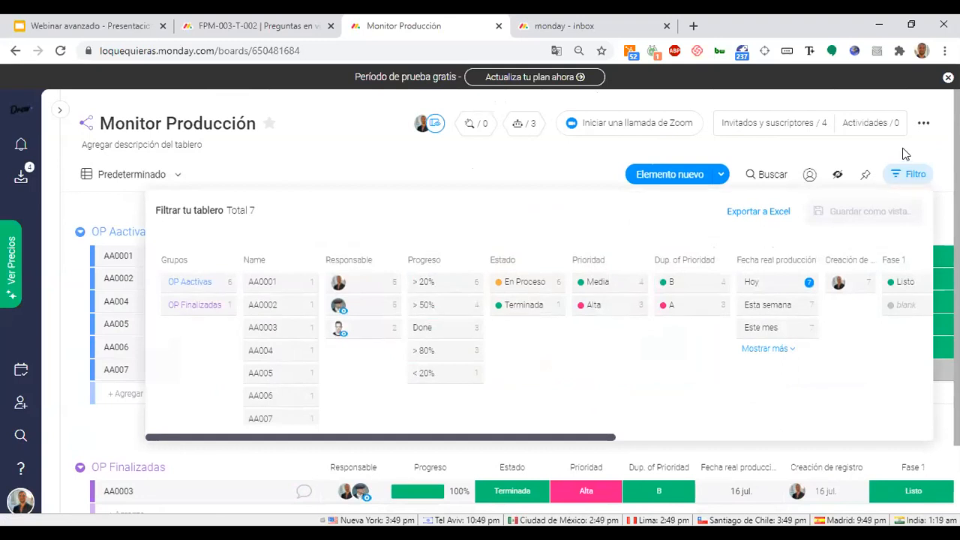
{"action": "left_click", "coordinate": [903, 150]}
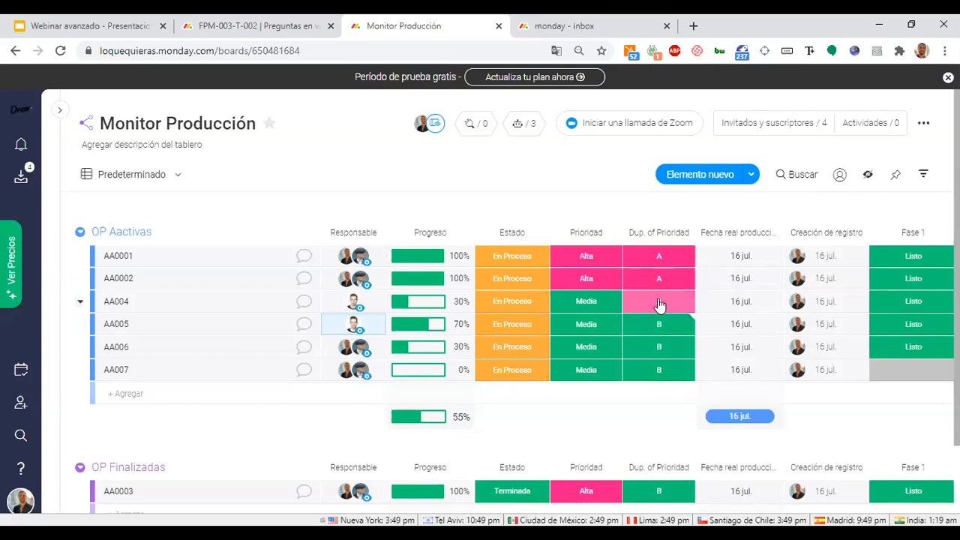
{"action": "scroll", "coordinate": [660, 304], "scroll_direction": "right", "scroll_amount": 4}
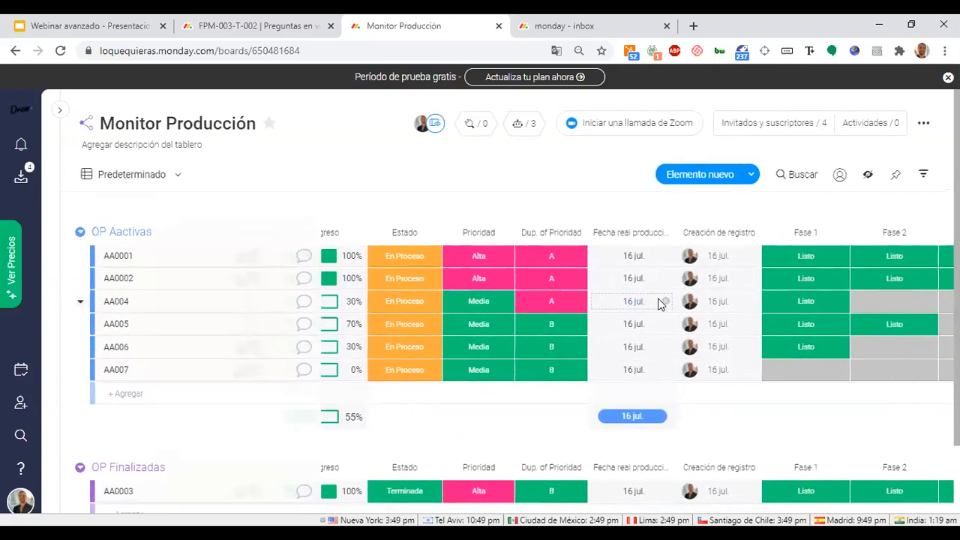
{"action": "scroll", "coordinate": [661, 304], "scroll_direction": "left", "scroll_amount": 4}
{"action": "scroll", "coordinate": [659, 305], "scroll_direction": "up", "scroll_amount": 1}
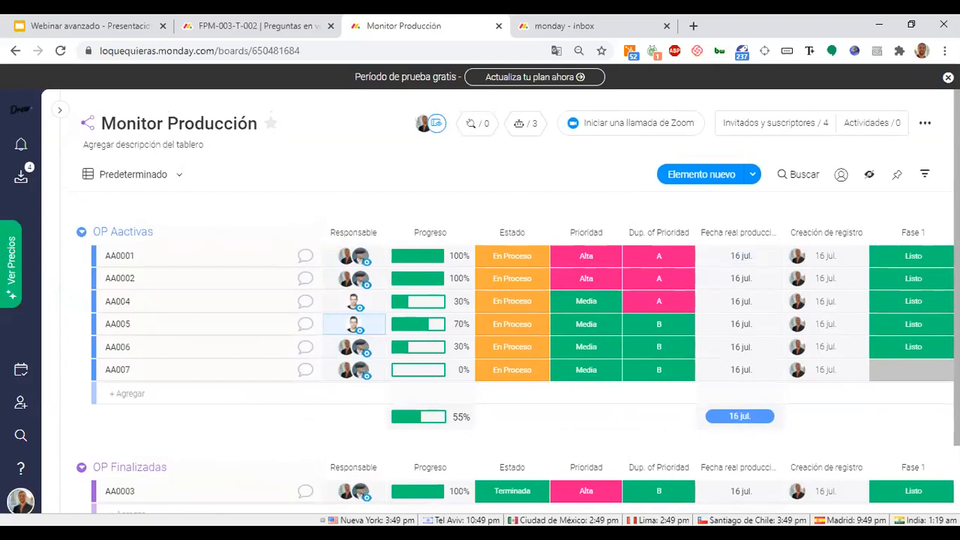
Filter the Monitor Producción board to items whose Dup. of Prioridad is B.
{"action": "left_click", "coordinate": [927, 179]}
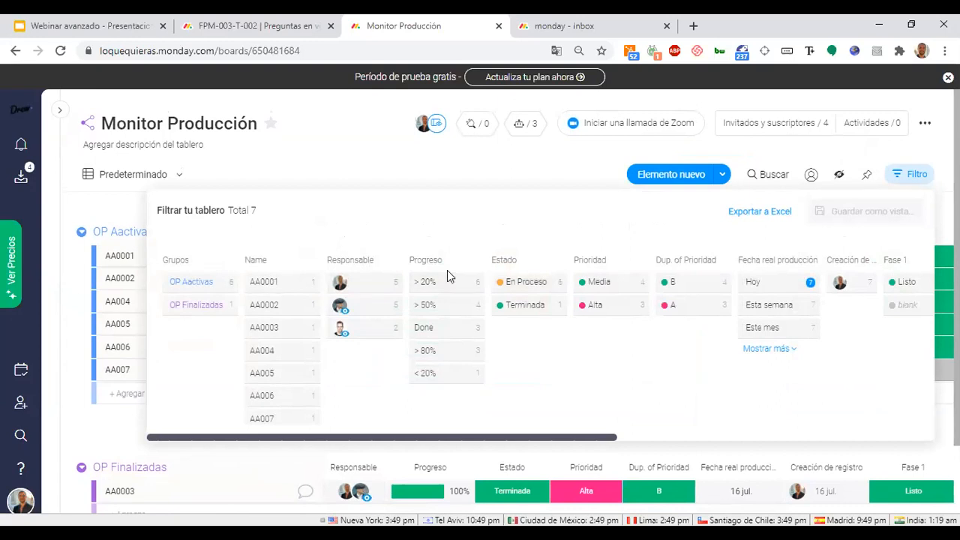
{"action": "left_click", "coordinate": [695, 284]}
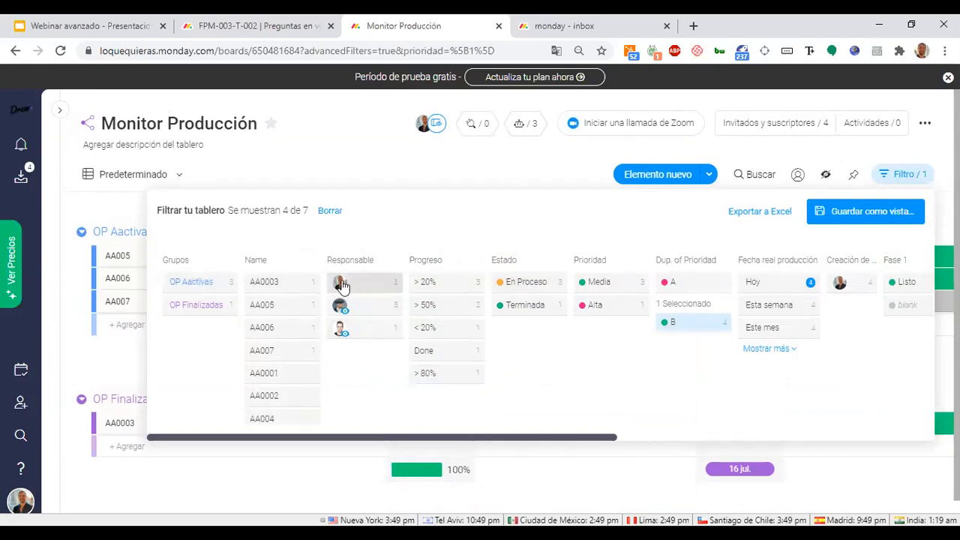
{"action": "scroll", "coordinate": [554, 372], "scroll_direction": "right", "scroll_amount": 7}
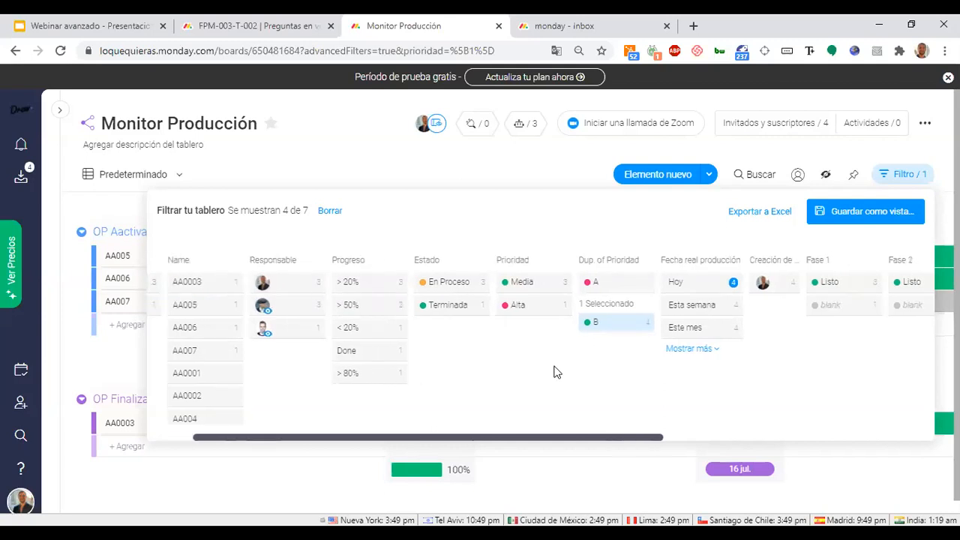
{"action": "scroll", "coordinate": [554, 372], "scroll_direction": "left", "scroll_amount": 7}
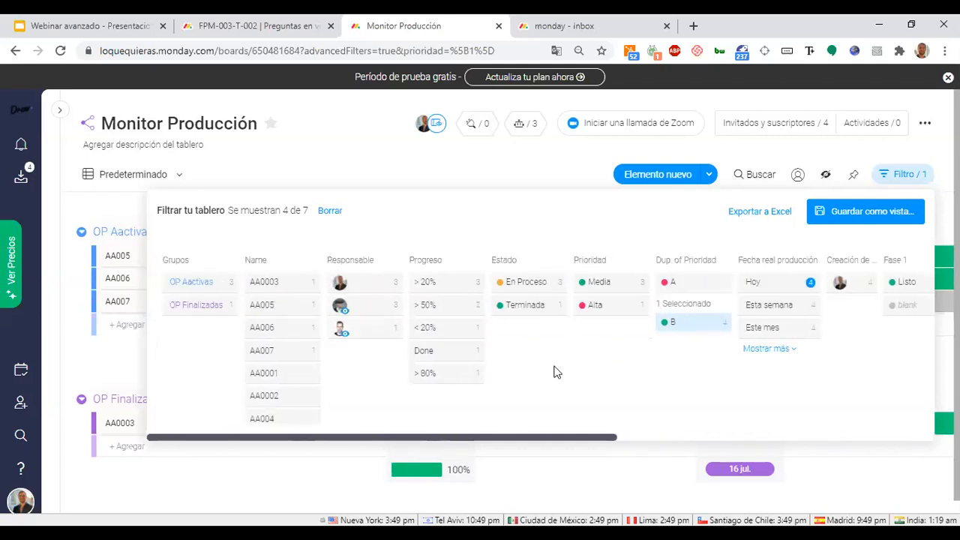
Save the filtered board as a new table view named Planta B.
{"action": "left_click", "coordinate": [863, 218]}
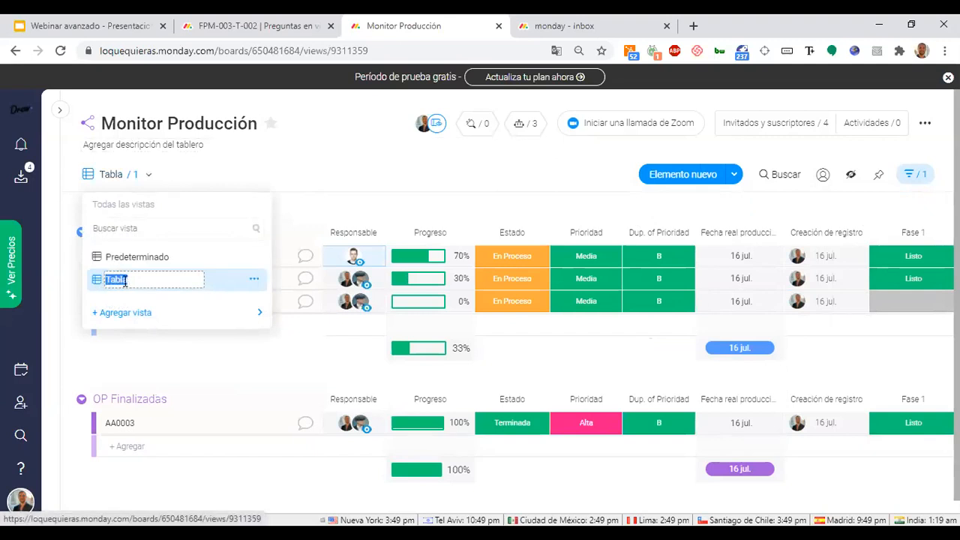
{"action": "type", "text": "Plan"}
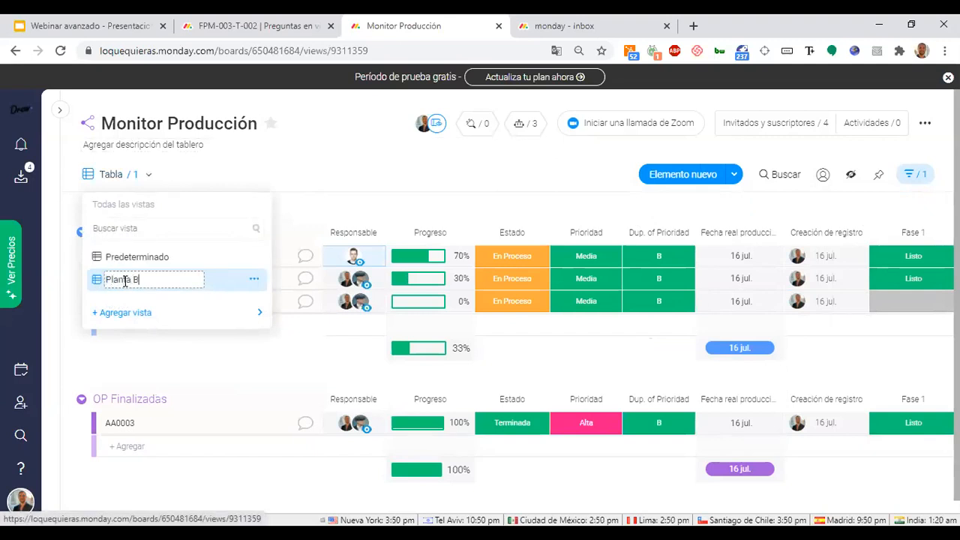
{"action": "type", "text": "ta B"}
{"action": "key", "text": "Return"}
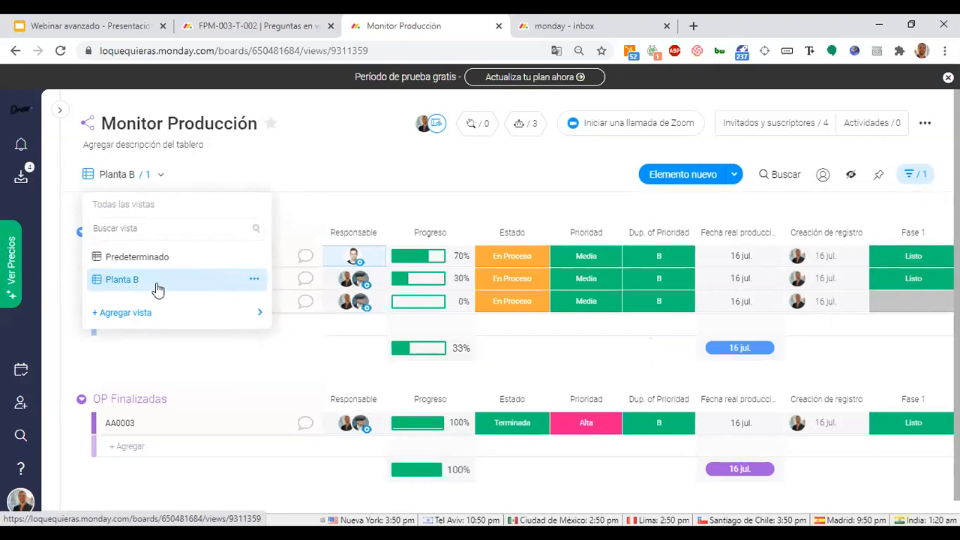
{"action": "left_click", "coordinate": [456, 182]}
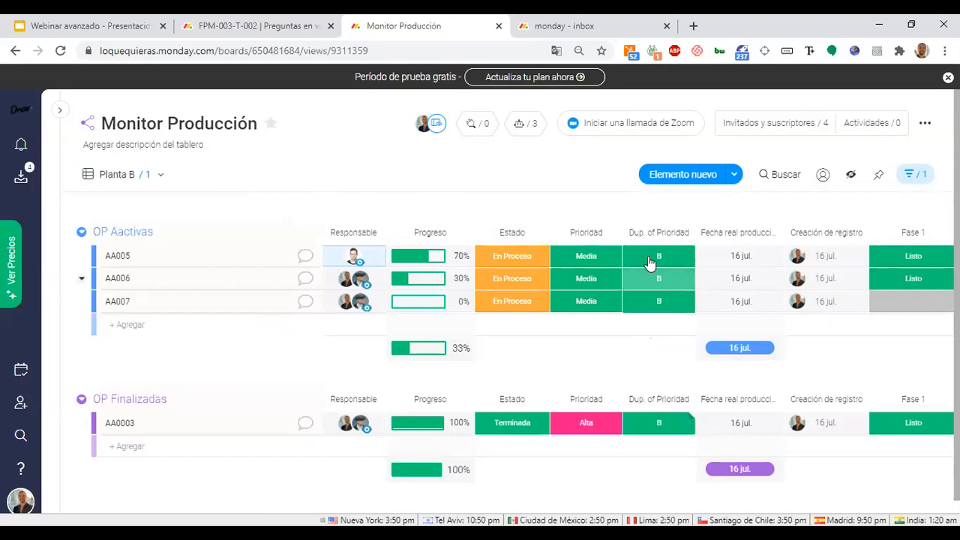
Examine the Planta B view's columns, from Responsable through the phases to the quantities and time tracking.
{"action": "scroll", "coordinate": [642, 304], "scroll_direction": "right", "scroll_amount": 3}
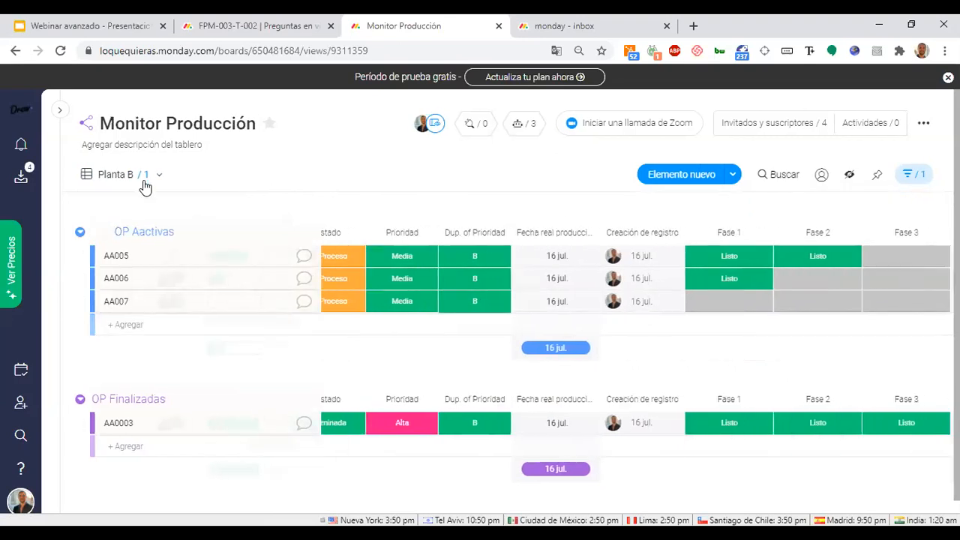
{"action": "scroll", "coordinate": [577, 302], "scroll_direction": "right", "scroll_amount": 4}
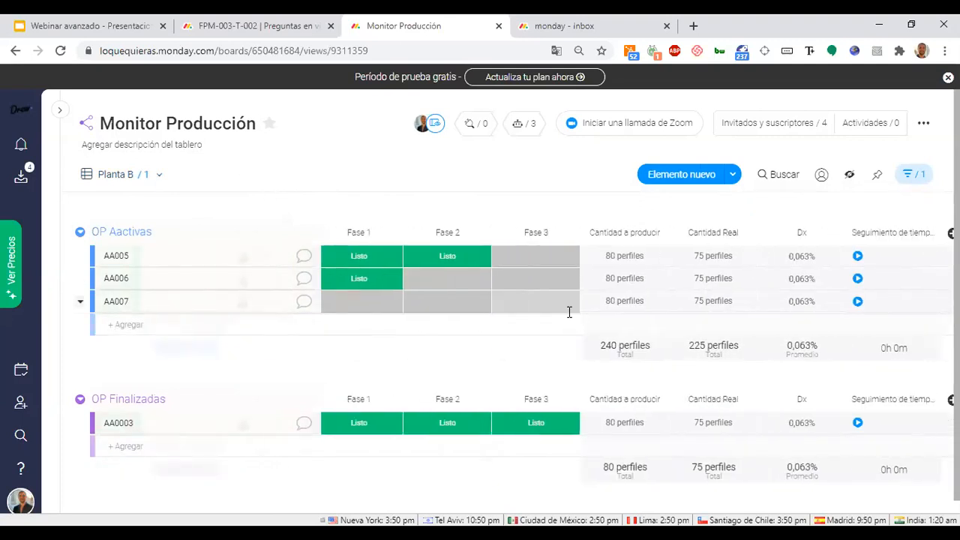
{"action": "scroll", "coordinate": [568, 316], "scroll_direction": "left", "scroll_amount": 7}
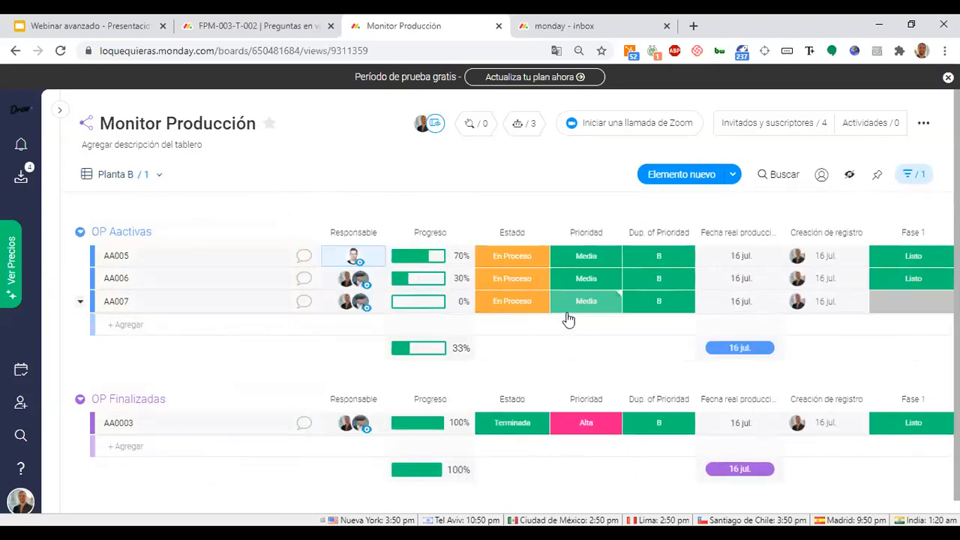
{"action": "scroll", "coordinate": [571, 214], "scroll_direction": "right", "scroll_amount": 1}
{"action": "scroll", "coordinate": [570, 213], "scroll_direction": "left", "scroll_amount": 1}
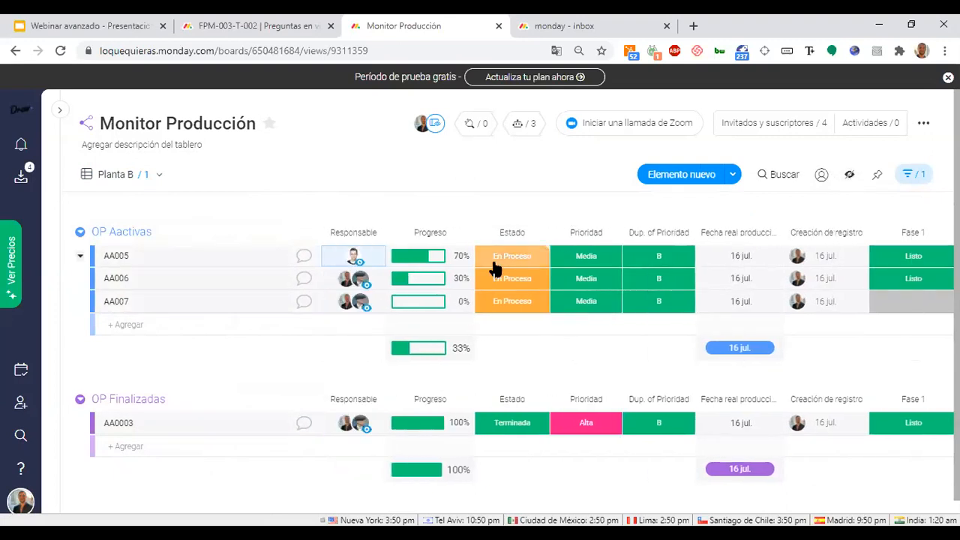
{"action": "scroll", "coordinate": [701, 238], "scroll_direction": "right", "scroll_amount": 1}
{"action": "scroll", "coordinate": [702, 231], "scroll_direction": "right", "scroll_amount": 2}
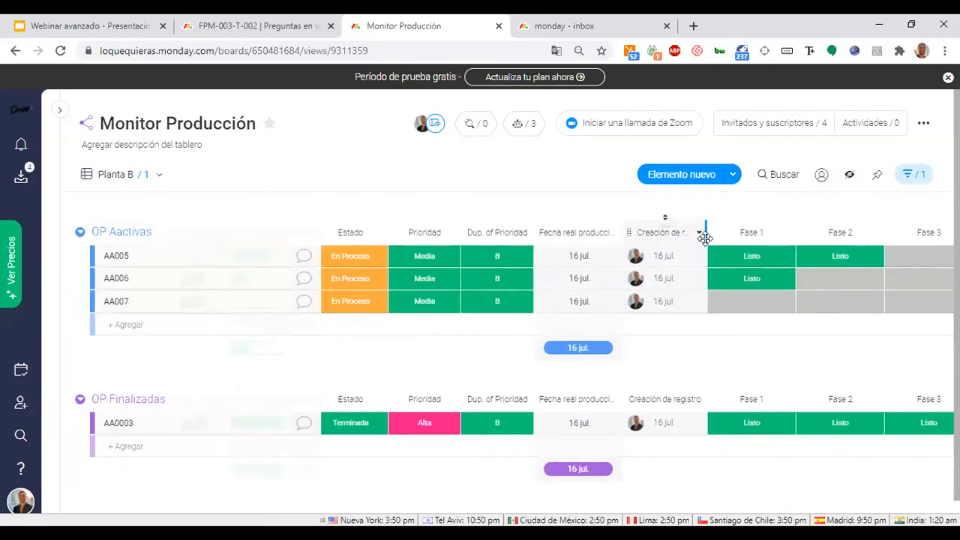
{"action": "scroll", "coordinate": [705, 232], "scroll_direction": "right", "scroll_amount": 2}
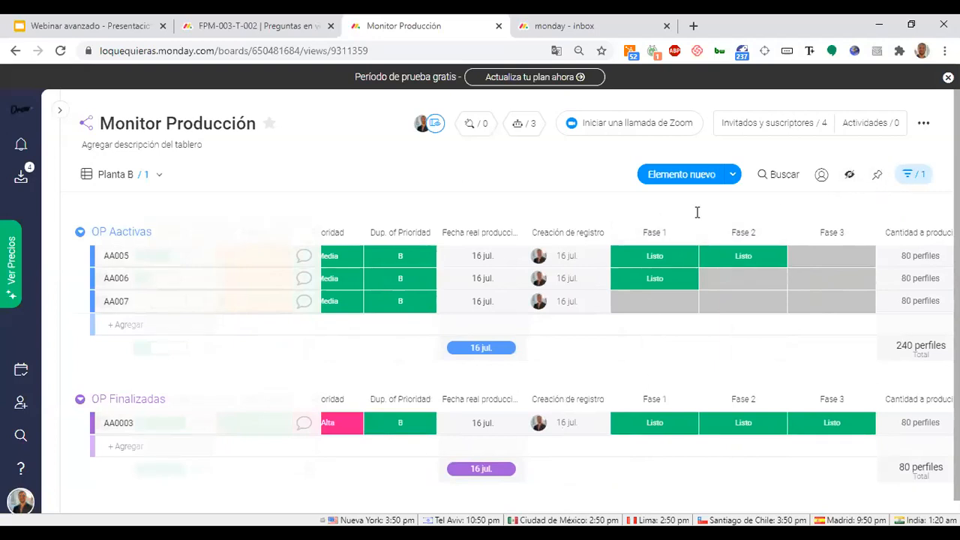
{"action": "scroll", "coordinate": [550, 229], "scroll_direction": "left", "scroll_amount": 4}
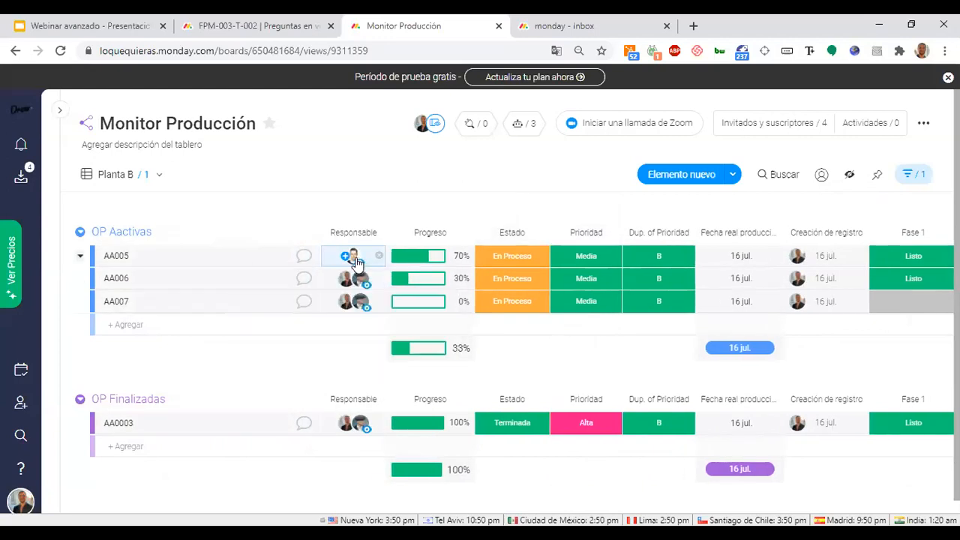
{"action": "scroll", "coordinate": [623, 216], "scroll_direction": "right", "scroll_amount": 4}
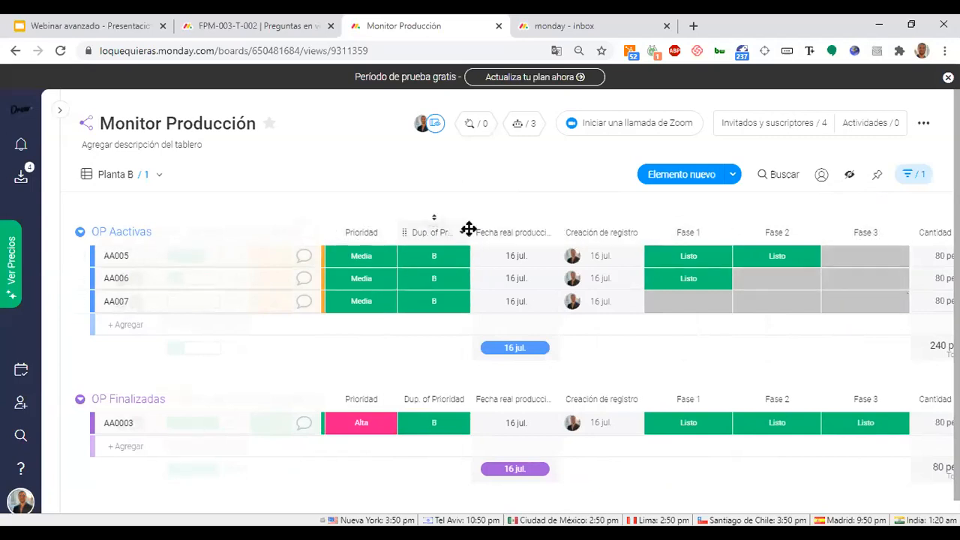
Hide the Dup. of Prioridad, Creación de registro, Fase 1 and Fase 2 columns and save the selection in the Planta B view.
{"action": "left_click", "coordinate": [850, 181]}
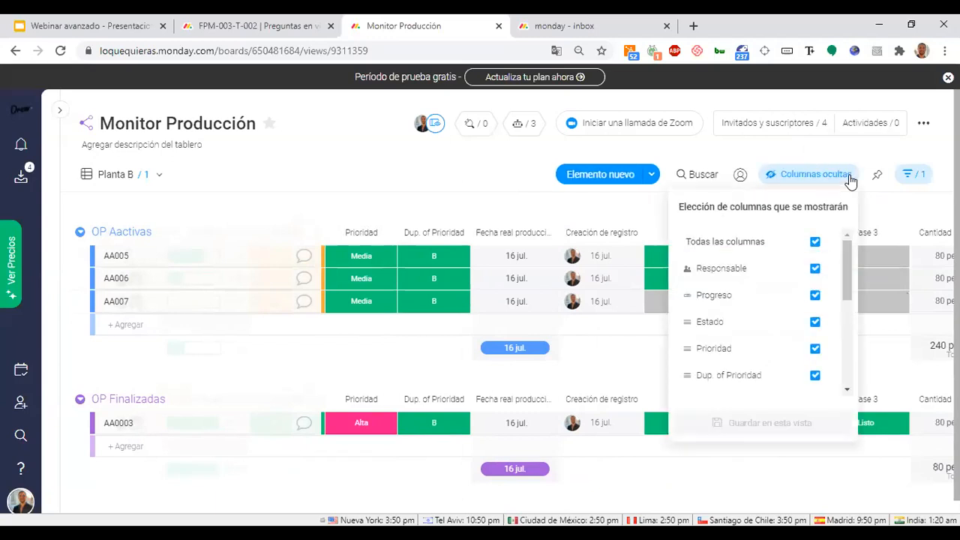
{"action": "scroll", "coordinate": [819, 307], "scroll_direction": "down", "scroll_amount": 1}
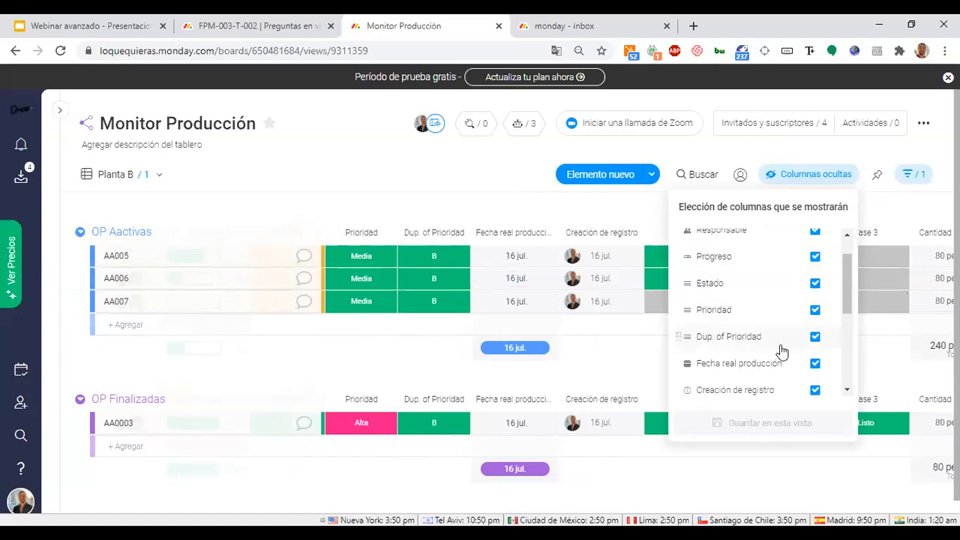
{"action": "left_click", "coordinate": [816, 338]}
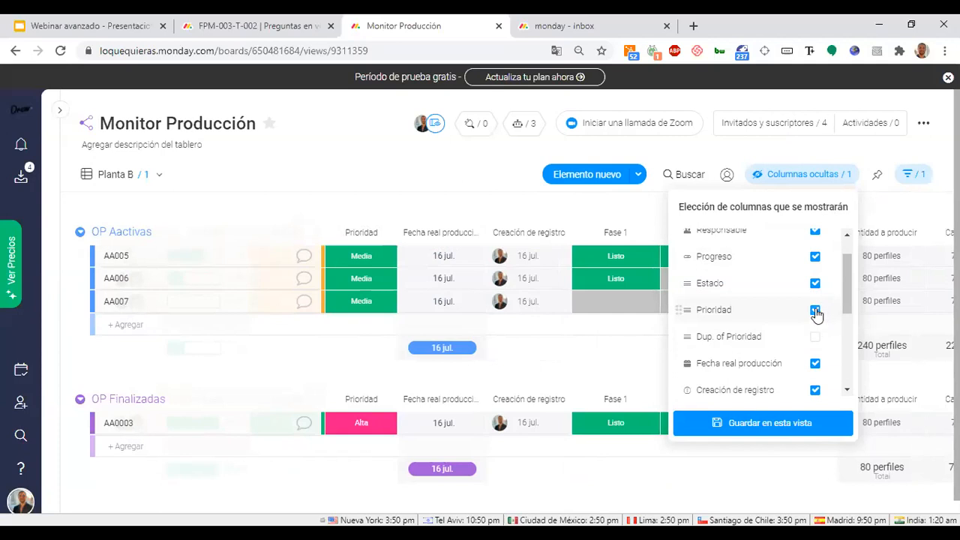
{"action": "left_click", "coordinate": [815, 390]}
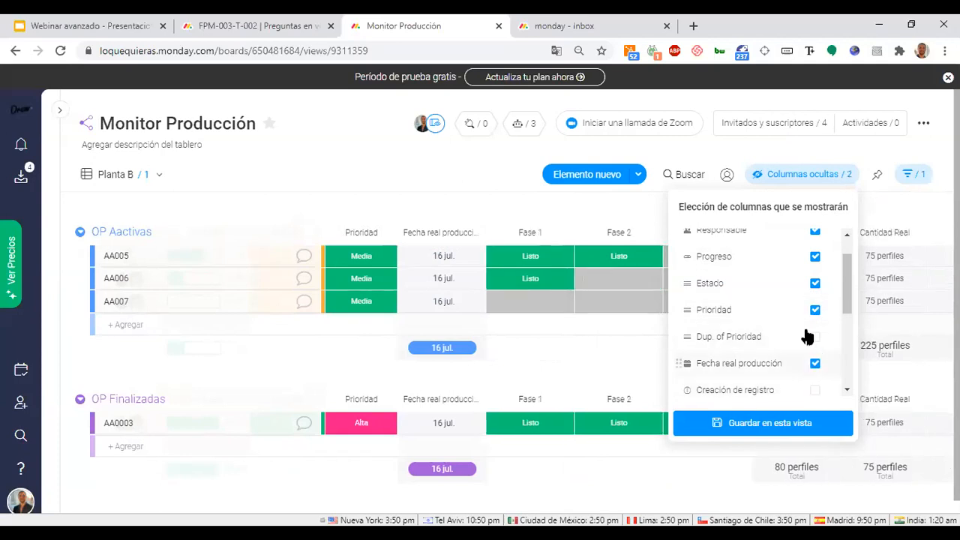
{"action": "scroll", "coordinate": [815, 354], "scroll_direction": "down", "scroll_amount": 2}
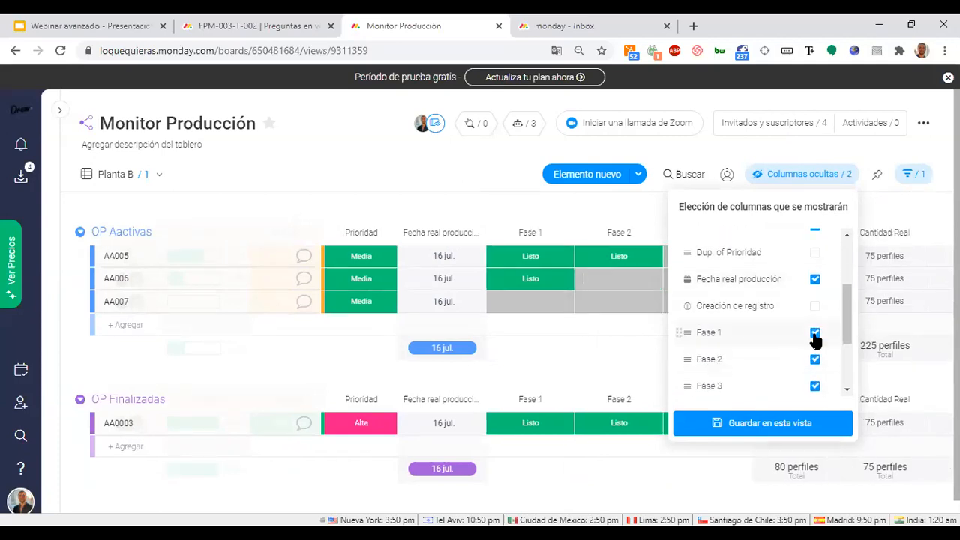
{"action": "left_click", "coordinate": [815, 333]}
{"action": "left_click", "coordinate": [814, 360]}
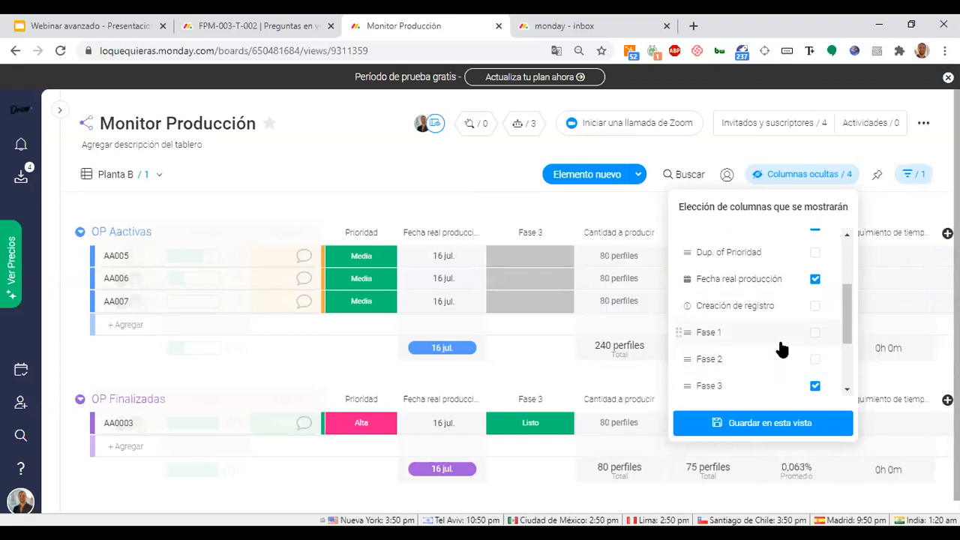
{"action": "scroll", "coordinate": [782, 349], "scroll_direction": "down", "scroll_amount": 3}
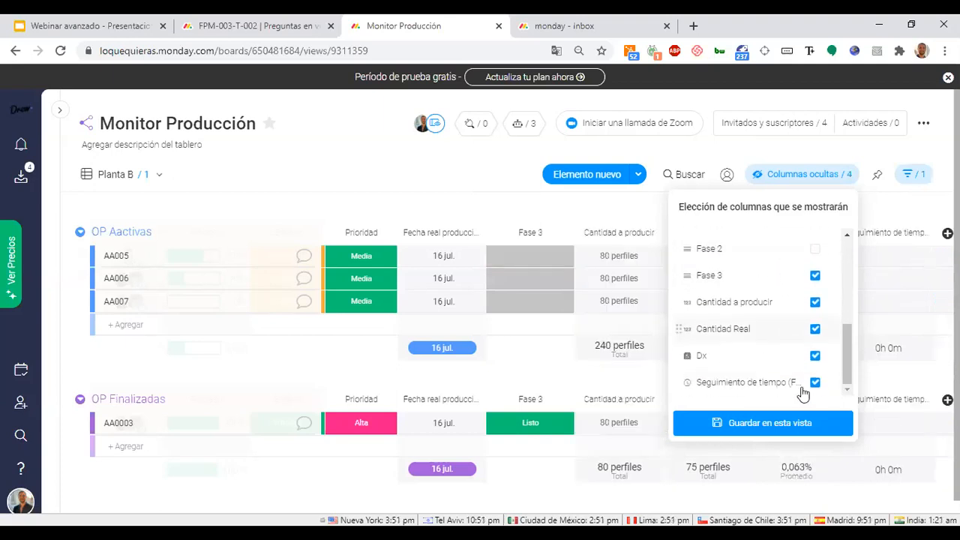
{"action": "left_click", "coordinate": [797, 420]}
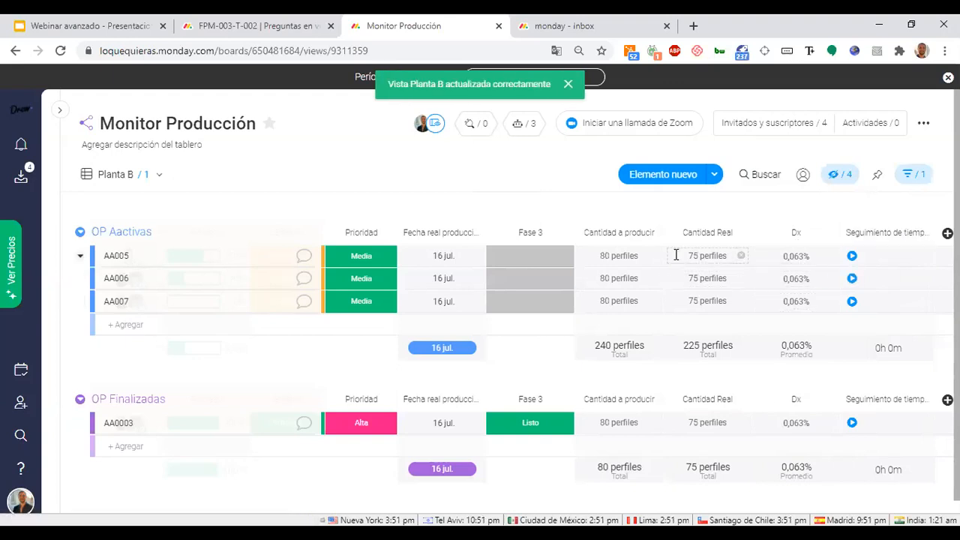
Move the Fase 3 column ahead of Responsable so it is the first column after the item names.
{"action": "scroll", "coordinate": [677, 255], "scroll_direction": "left", "scroll_amount": 2}
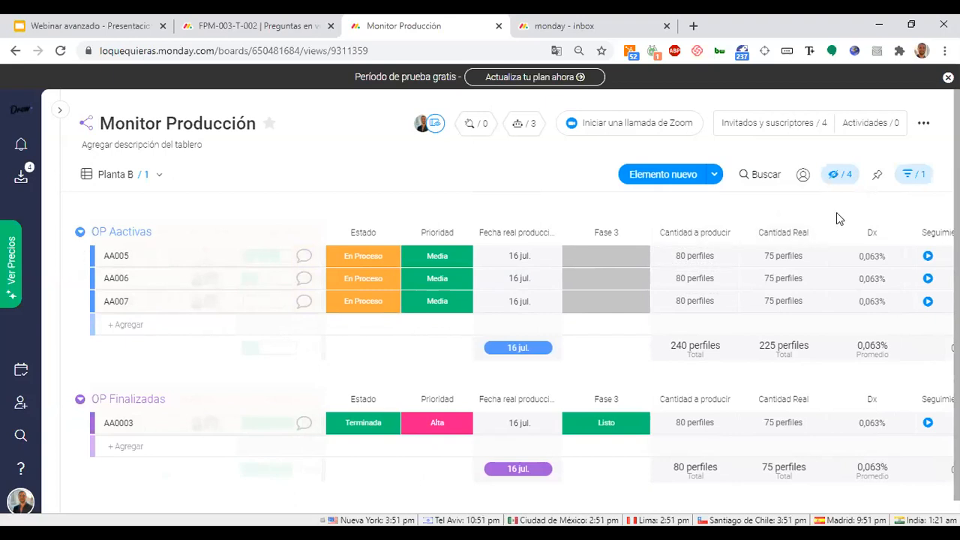
{"action": "scroll", "coordinate": [696, 292], "scroll_direction": "left", "scroll_amount": 2}
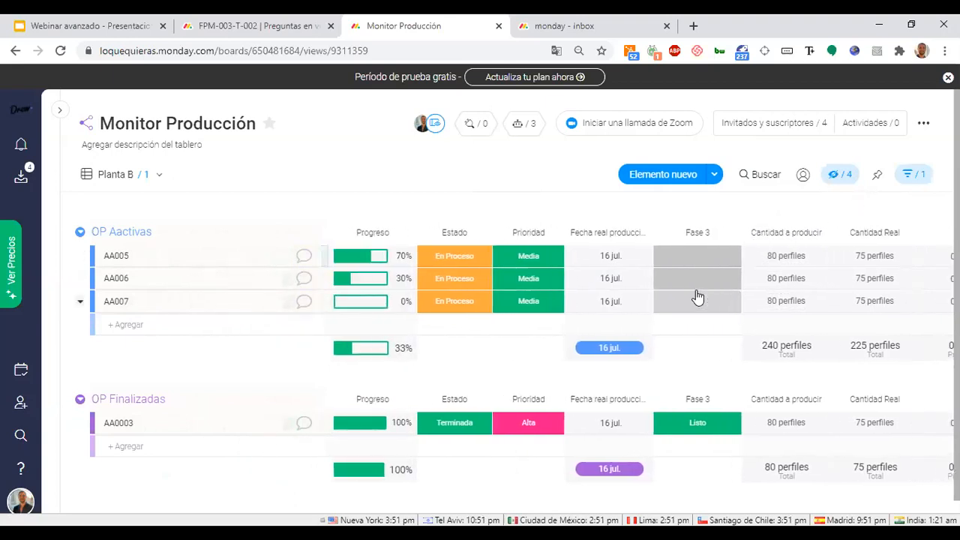
{"action": "scroll", "coordinate": [697, 297], "scroll_direction": "left", "scroll_amount": 1}
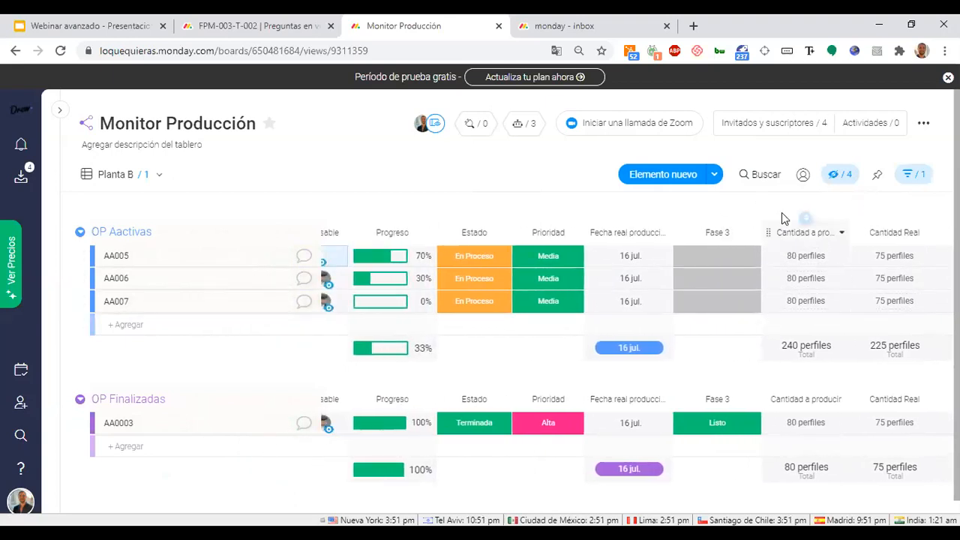
{"action": "scroll", "coordinate": [713, 217], "scroll_direction": "left", "scroll_amount": 1}
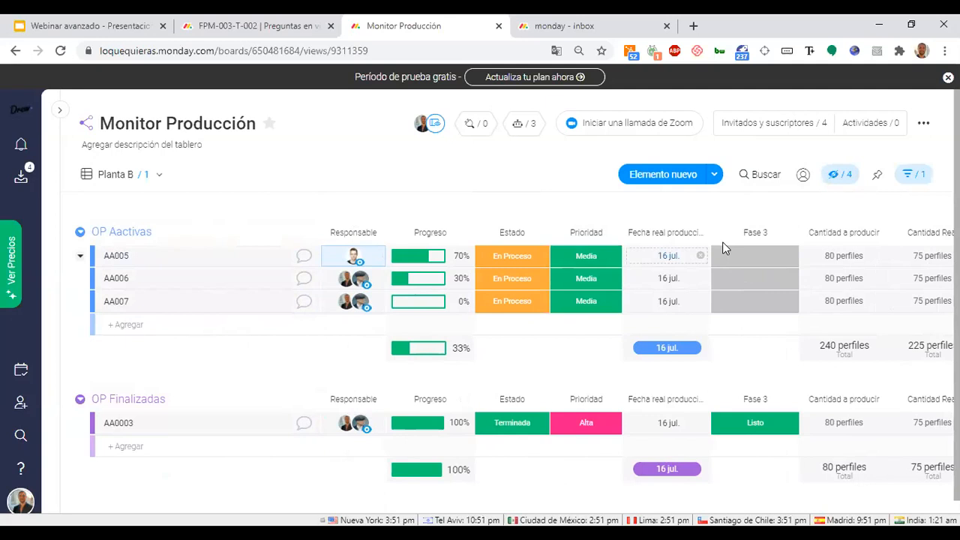
{"action": "left_click_drag", "start_coordinate": [659, 237], "coordinate": [398, 239]}
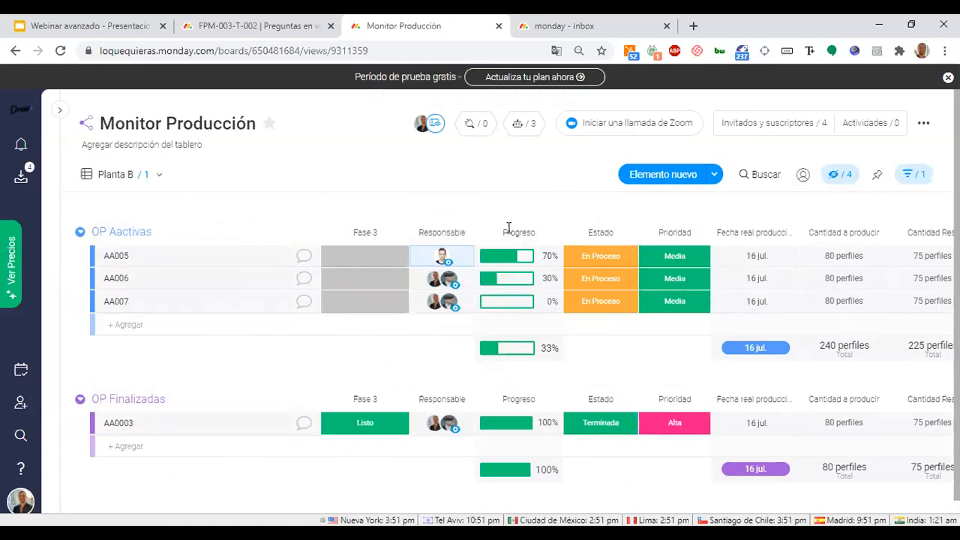
Review the Planta B view's column visibility and filter settings, and close them without changes.
{"action": "left_click", "coordinate": [841, 181]}
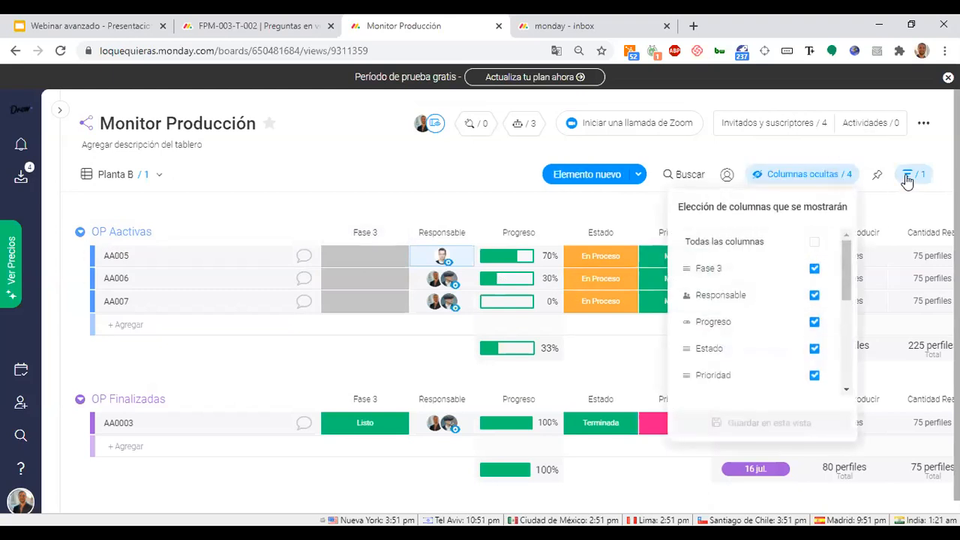
{"action": "left_click", "coordinate": [666, 149]}
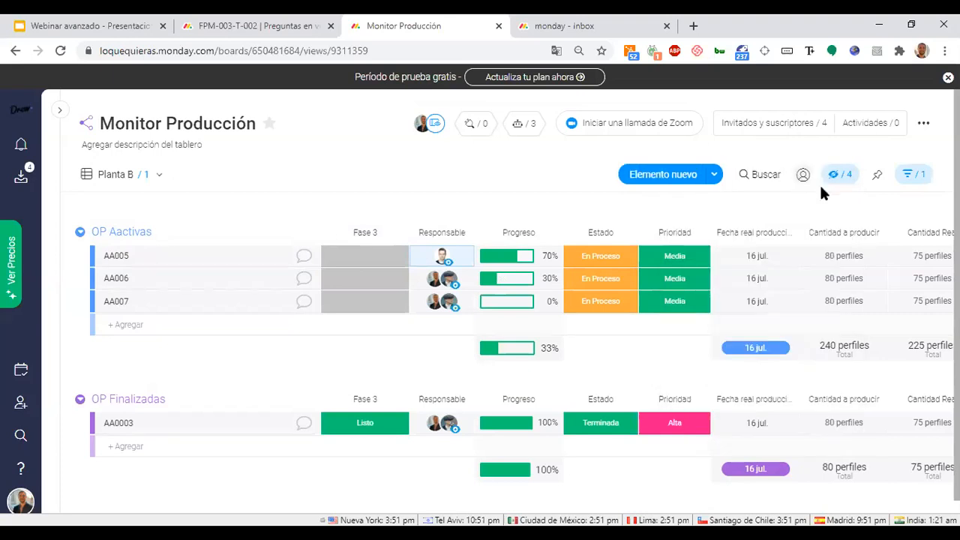
{"action": "left_click", "coordinate": [839, 179]}
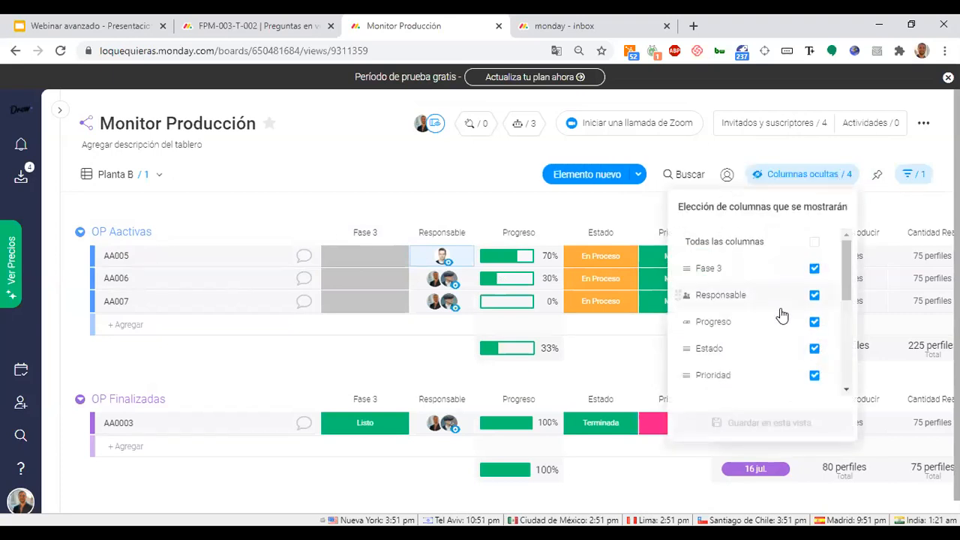
{"action": "left_click", "coordinate": [910, 177]}
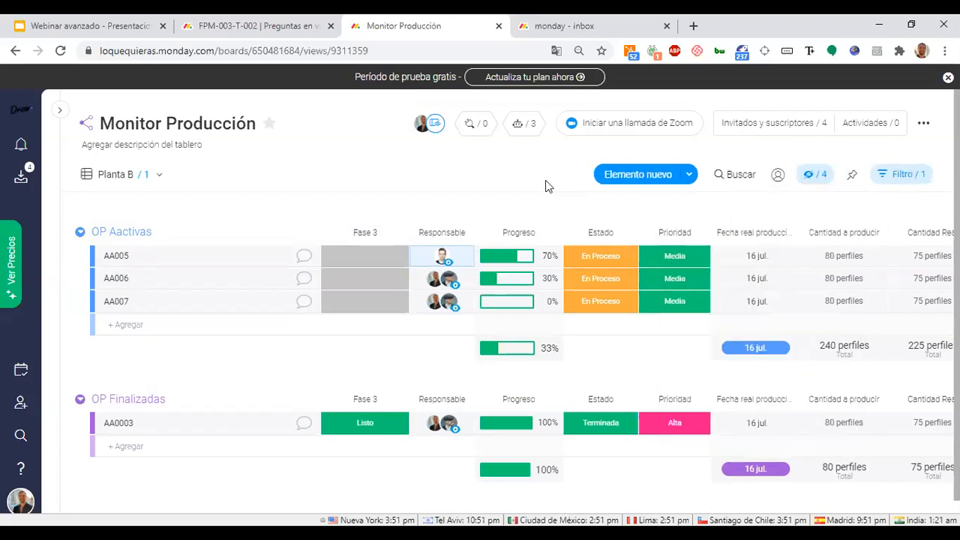
{"action": "left_click", "coordinate": [413, 180]}
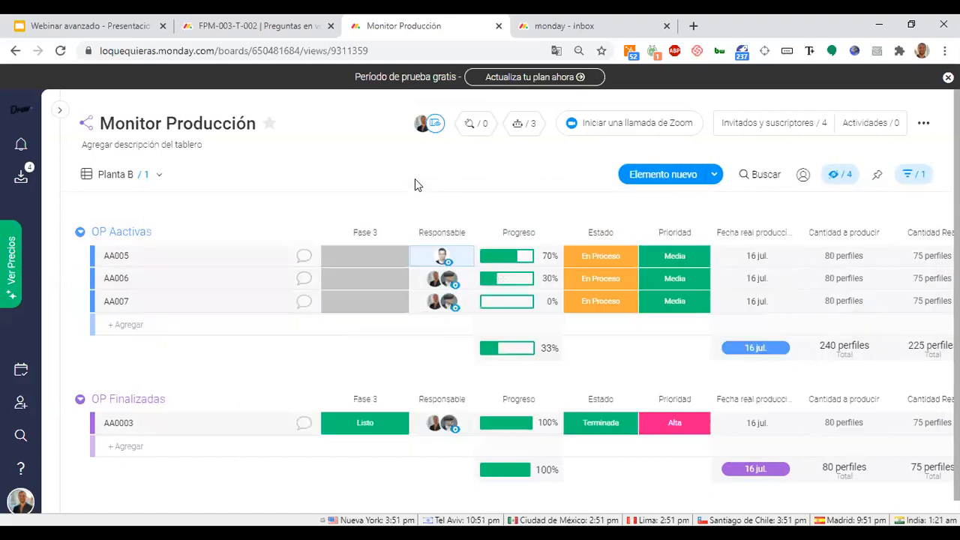
Compare the board's Predeterminado and Planta B views by switching between them, finishing on Predeterminado.
{"action": "left_click", "coordinate": [139, 189]}
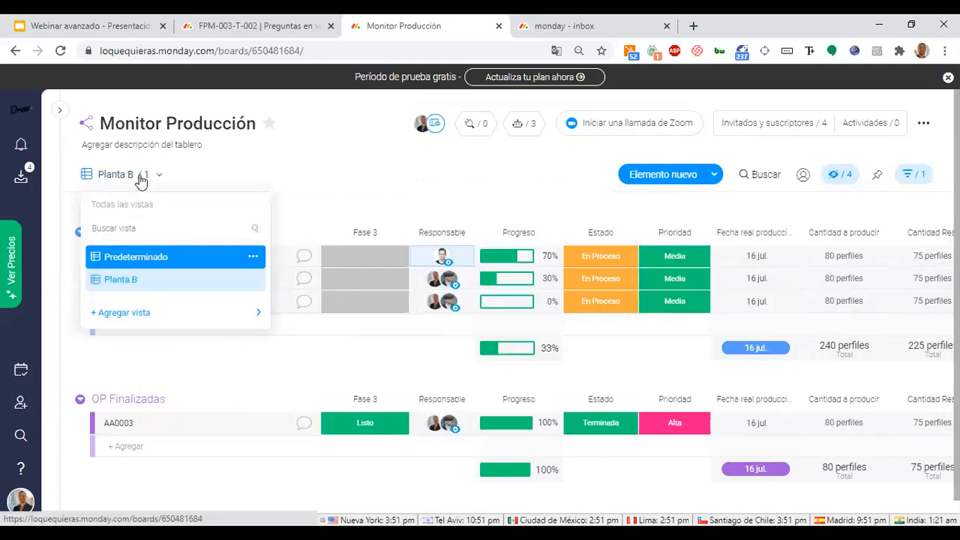
{"action": "left_click", "coordinate": [136, 257]}
{"action": "left_click", "coordinate": [131, 174]}
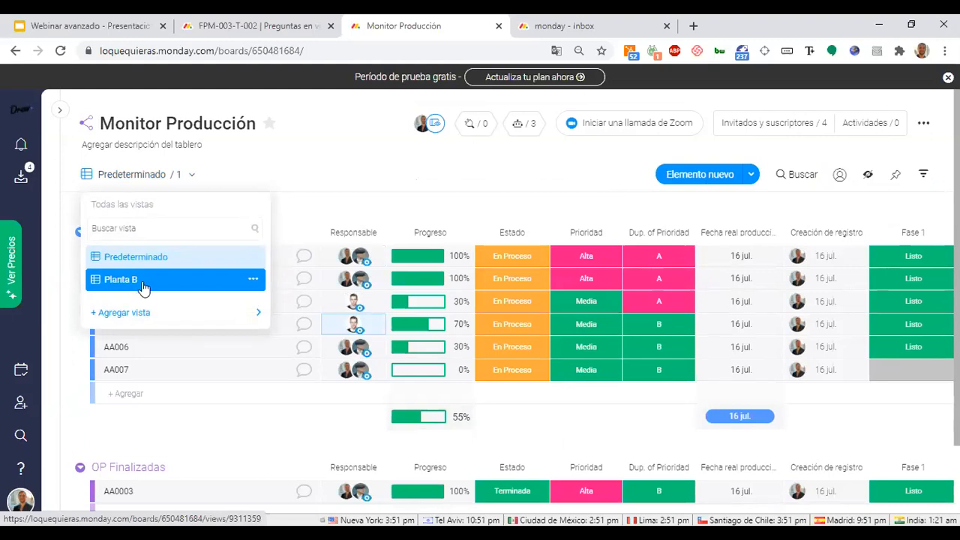
{"action": "left_click", "coordinate": [143, 282]}
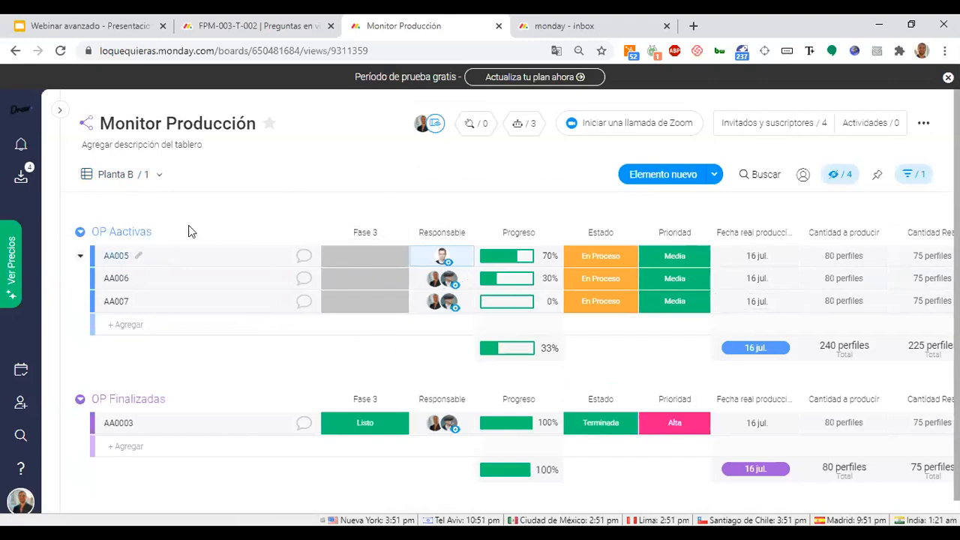
{"action": "left_click", "coordinate": [117, 178]}
{"action": "left_click", "coordinate": [129, 260]}
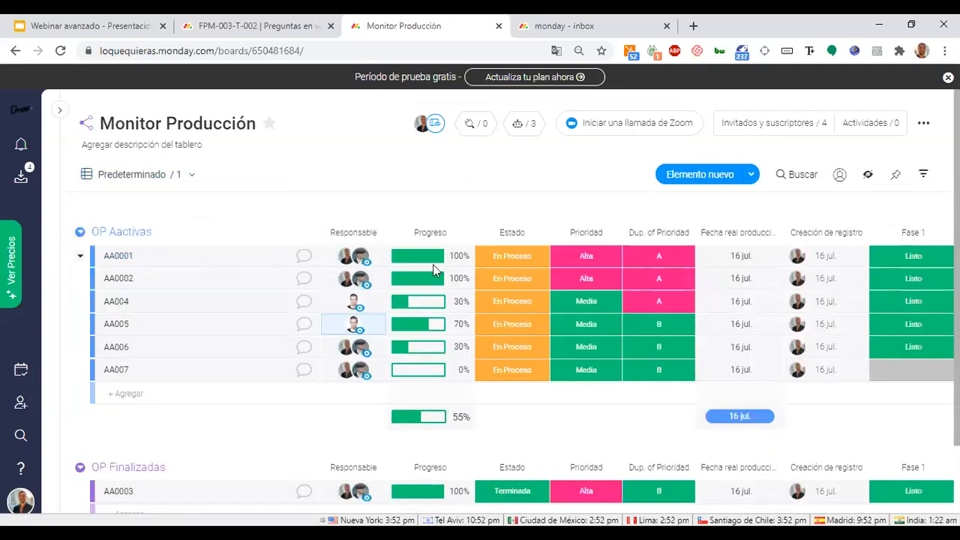
Examine the Predeterminado view's columns from Responsable to time tracking, and the board's options, without changing anything.
{"action": "scroll", "coordinate": [433, 264], "scroll_direction": "right", "scroll_amount": 3}
{"action": "scroll", "coordinate": [433, 264], "scroll_direction": "right", "scroll_amount": 2}
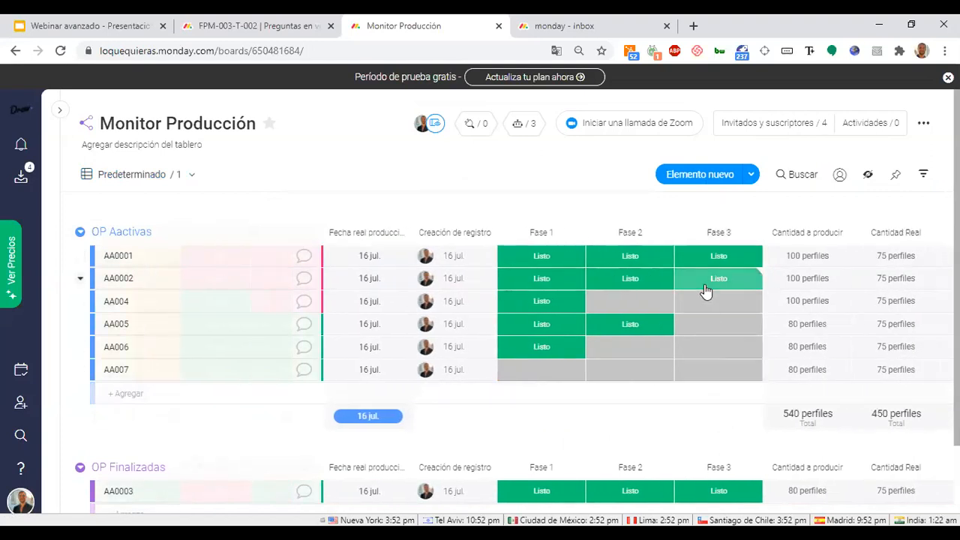
{"action": "scroll", "coordinate": [763, 286], "scroll_direction": "right", "scroll_amount": 3}
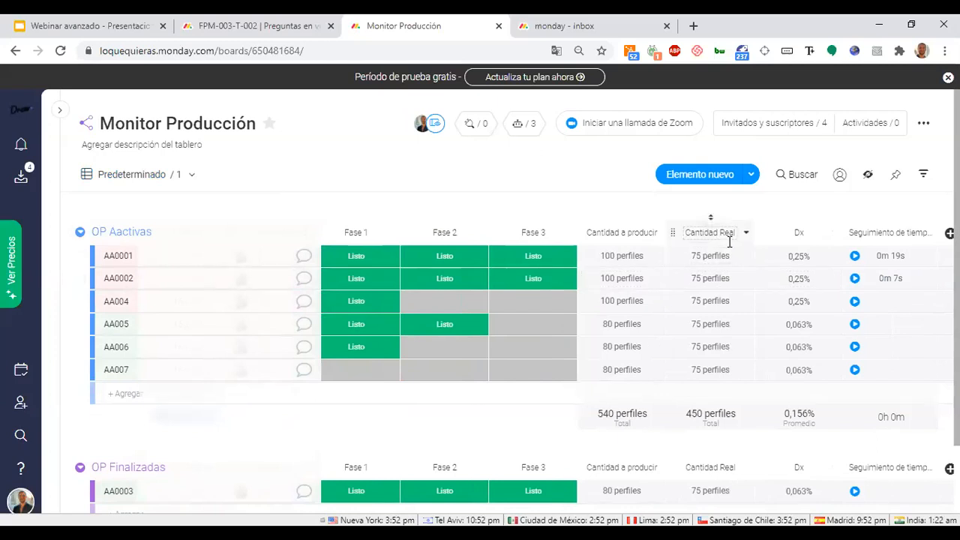
{"action": "scroll", "coordinate": [672, 248], "scroll_direction": "right", "scroll_amount": 1}
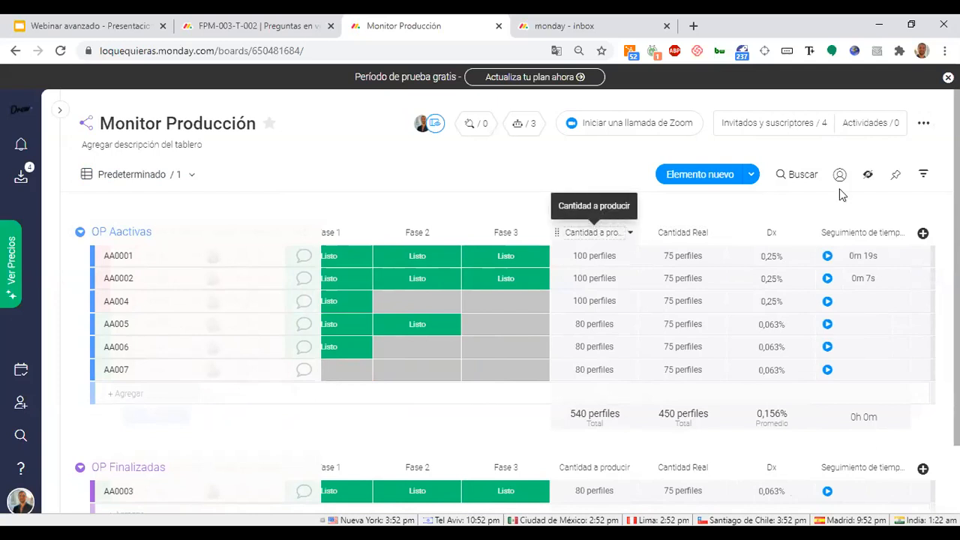
{"action": "left_click", "coordinate": [929, 128]}
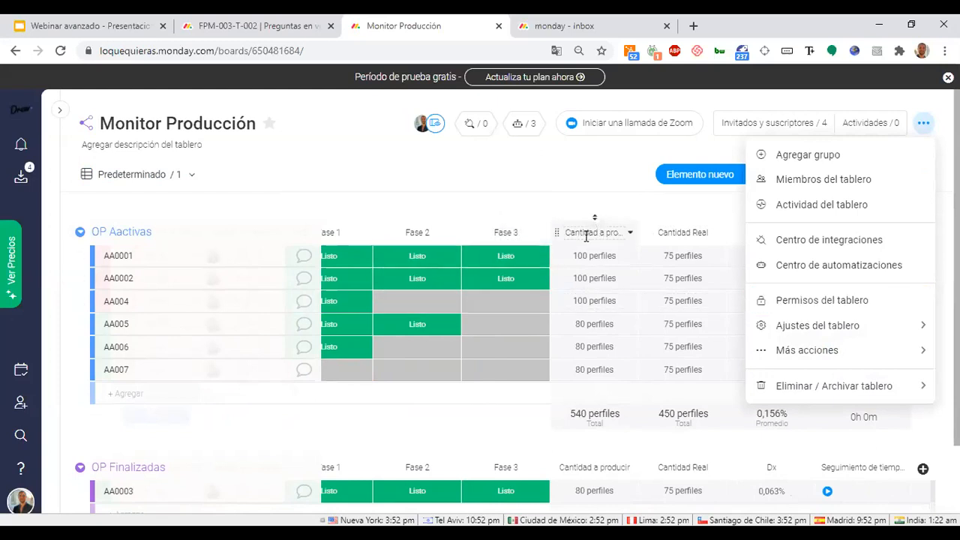
{"action": "left_click", "coordinate": [558, 195]}
{"action": "scroll", "coordinate": [471, 261], "scroll_direction": "left", "scroll_amount": 5}
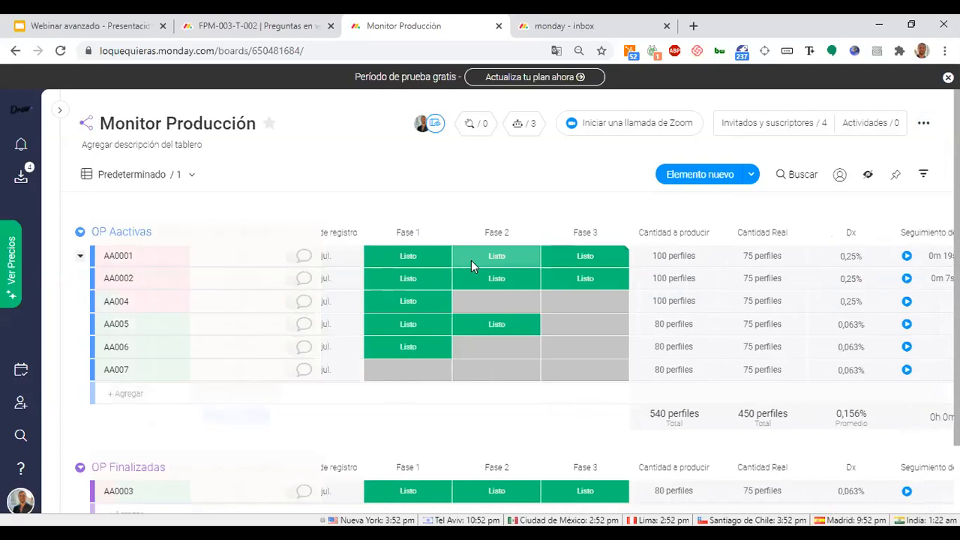
{"action": "scroll", "coordinate": [441, 296], "scroll_direction": "left", "scroll_amount": 6}
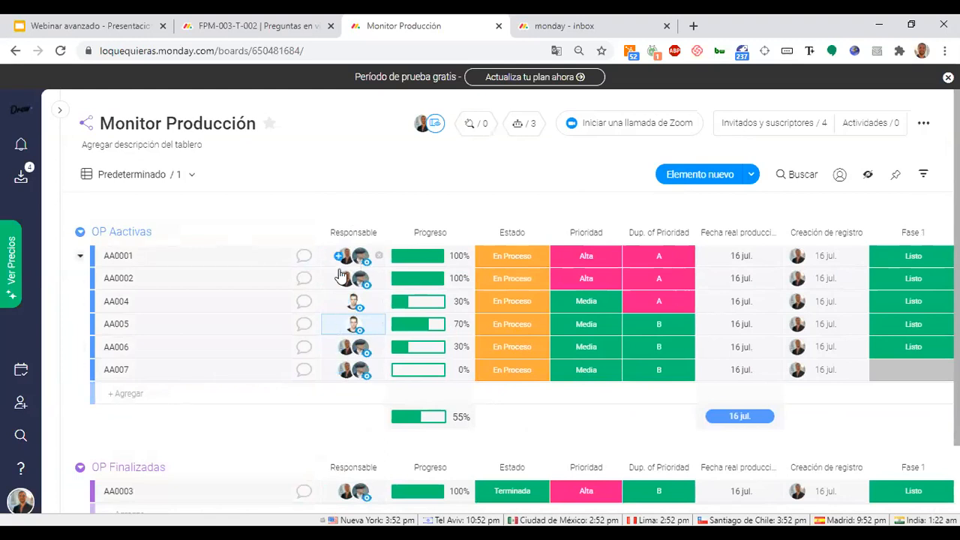
Look at the permission options of the Dx column and close them without choosing one.
{"action": "scroll", "coordinate": [645, 391], "scroll_direction": "right", "scroll_amount": 6}
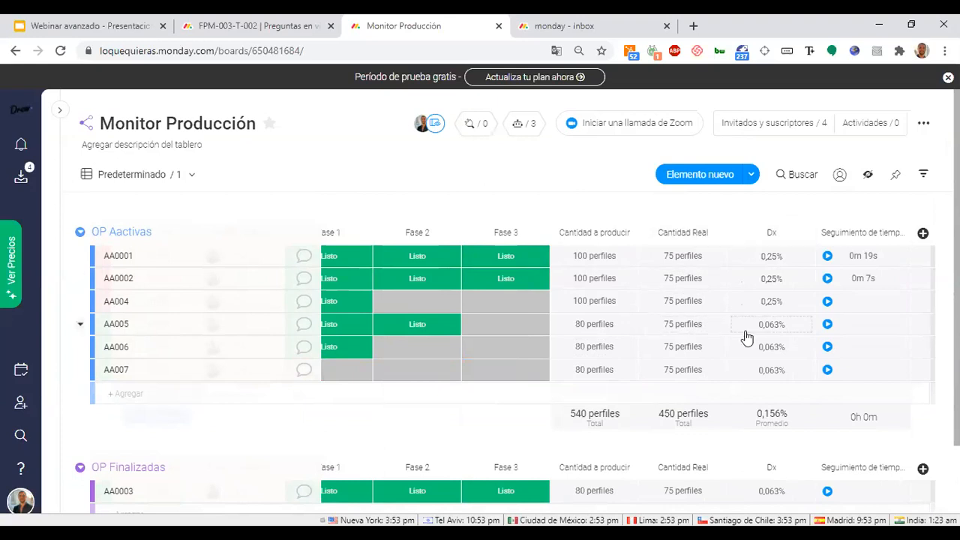
{"action": "left_click", "coordinate": [807, 233]}
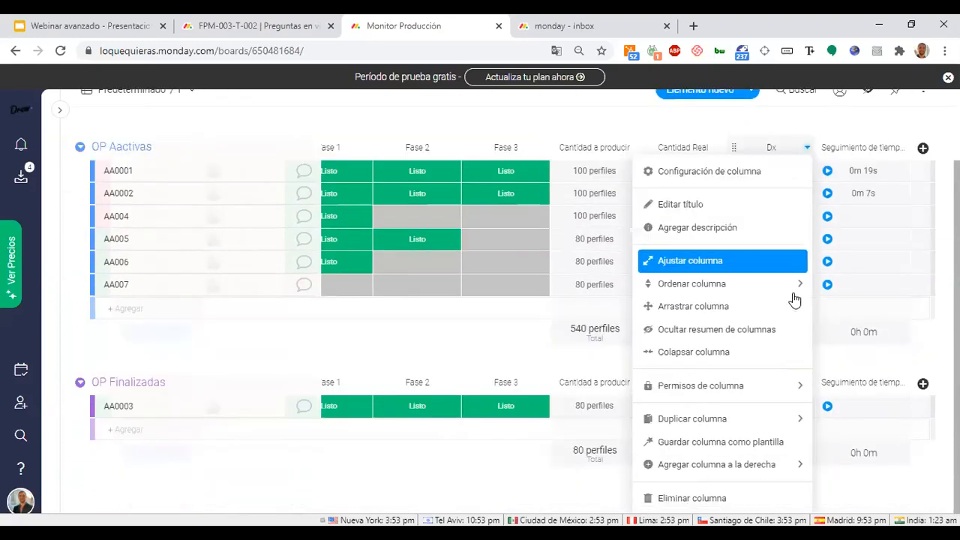
{"action": "mouse_move", "coordinate": [798, 387]}
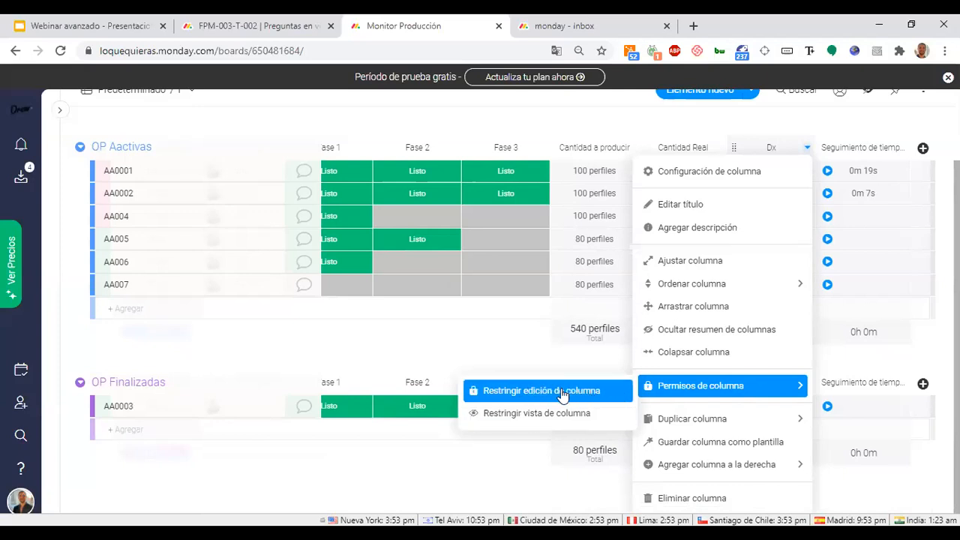
{"action": "left_click", "coordinate": [630, 113]}
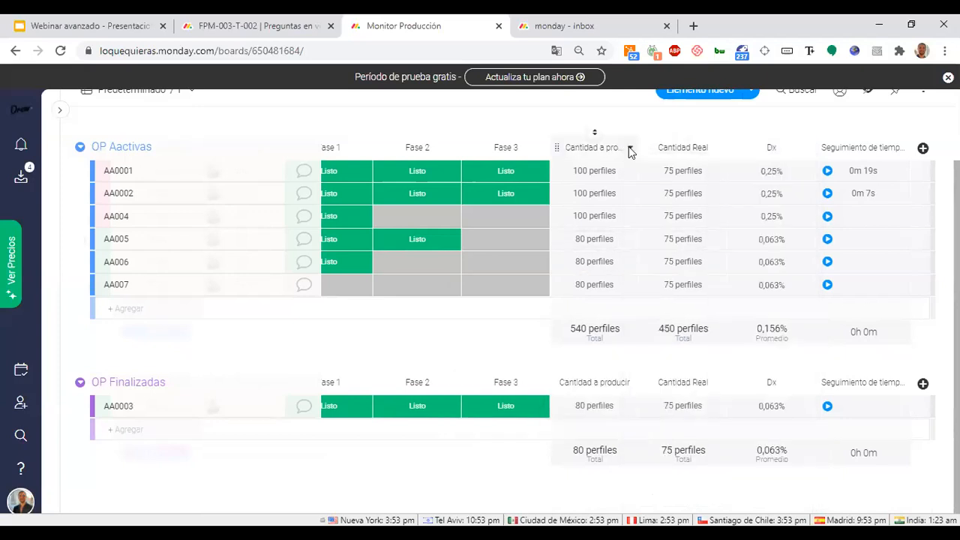
Restrict editing of the Cantidad a producir column and add the sales representative to the people allowed to edit it.
{"action": "left_click", "coordinate": [630, 150]}
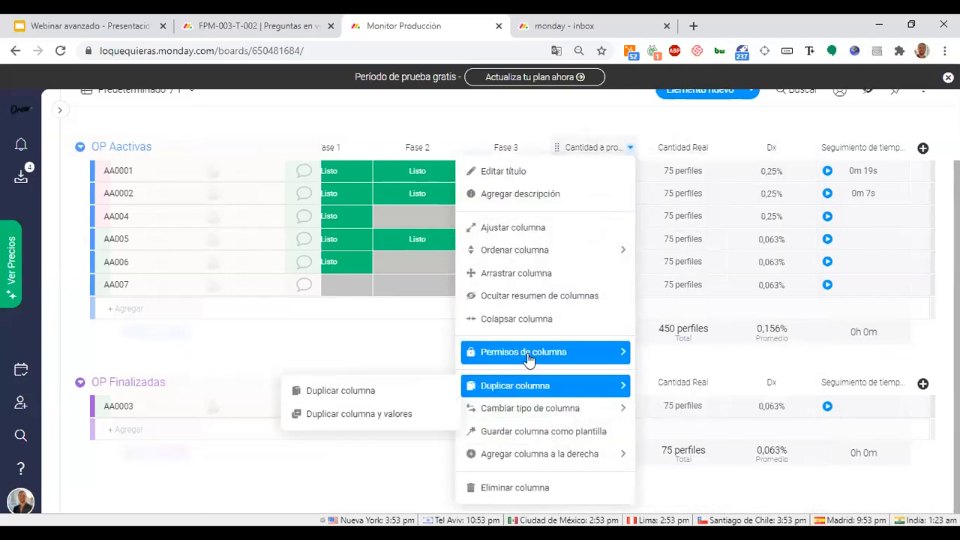
{"action": "mouse_move", "coordinate": [529, 360]}
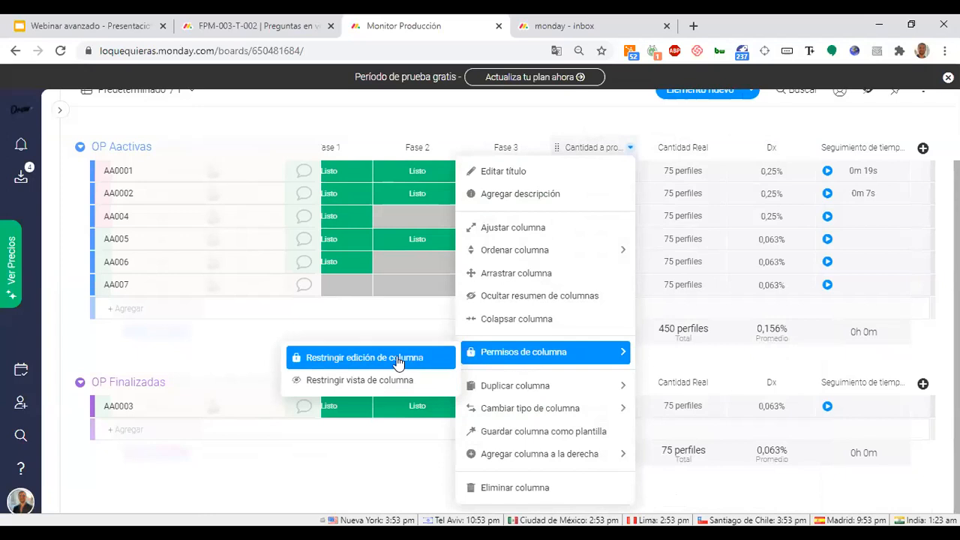
{"action": "left_click", "coordinate": [397, 360]}
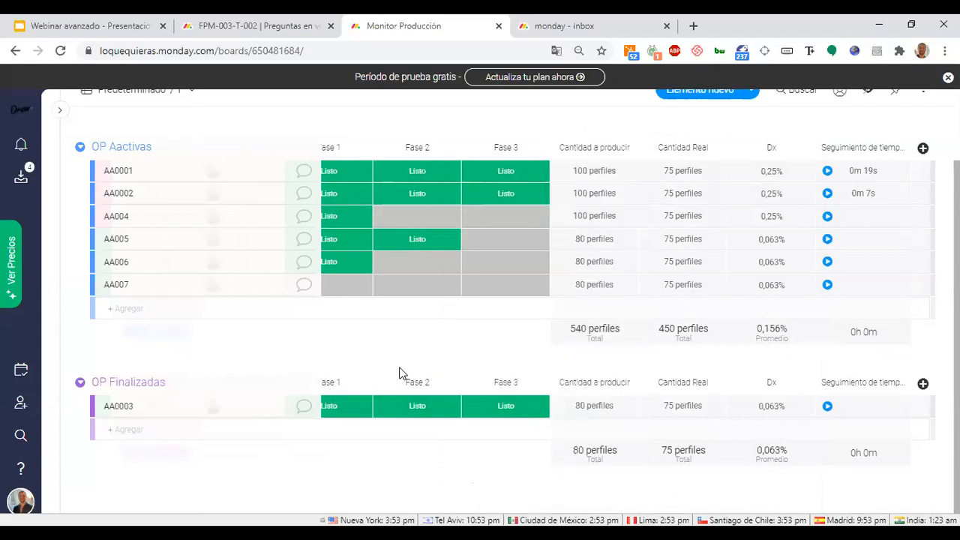
{"action": "left_click", "coordinate": [550, 210]}
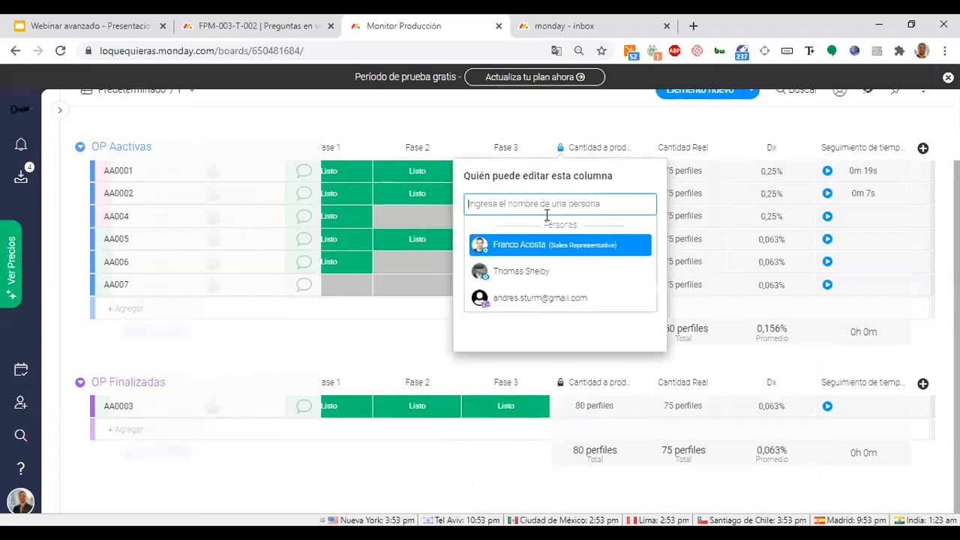
{"action": "key", "text": "Return"}
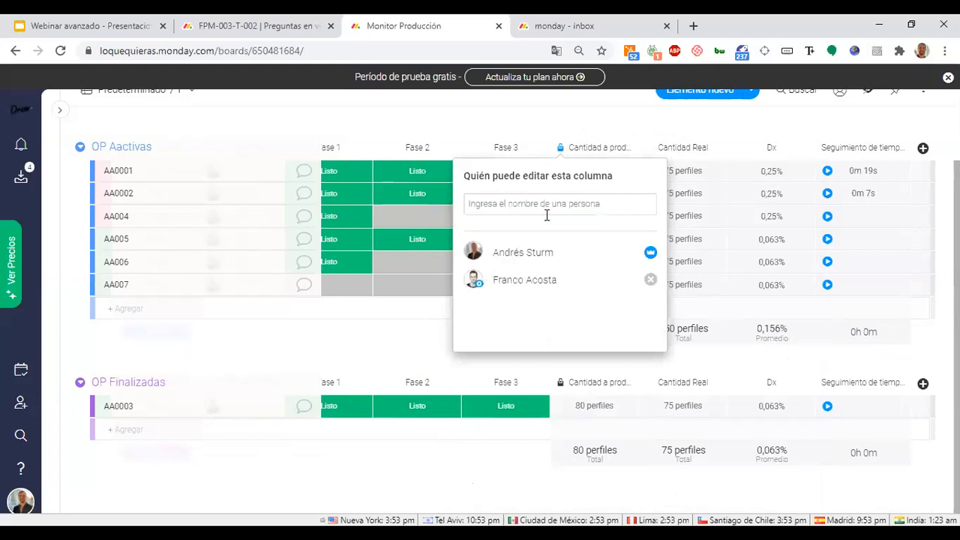
{"action": "left_click", "coordinate": [582, 143]}
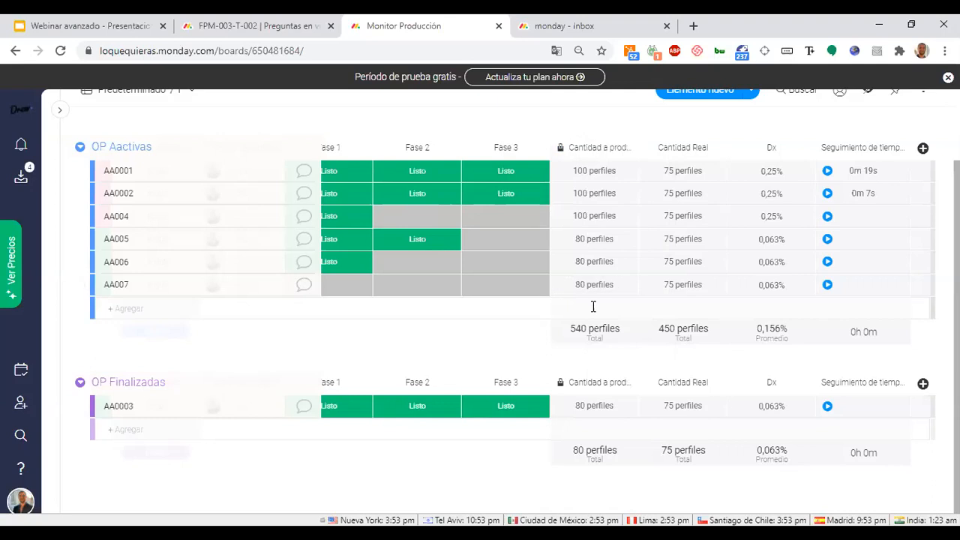
Add a Gráfico view to the Monitor Producción board.
{"action": "scroll", "coordinate": [594, 306], "scroll_direction": "up", "scroll_amount": 1}
{"action": "scroll", "coordinate": [593, 307], "scroll_direction": "left", "scroll_amount": 10}
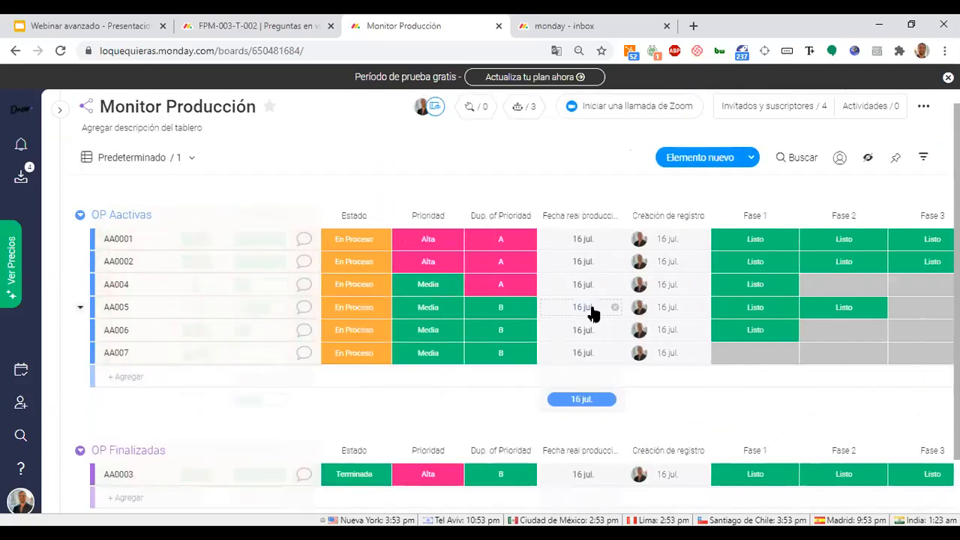
{"action": "scroll", "coordinate": [593, 313], "scroll_direction": "up", "scroll_amount": 1}
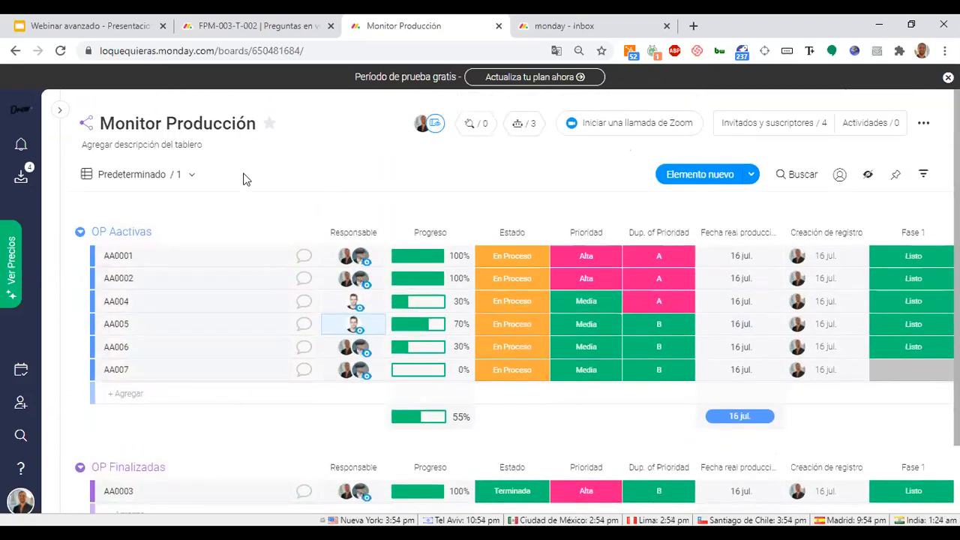
{"action": "left_click", "coordinate": [189, 177]}
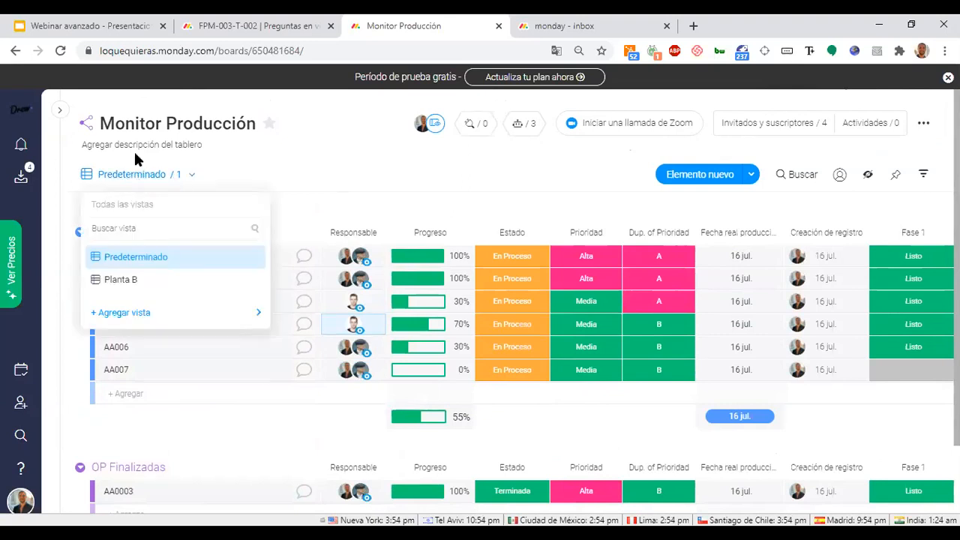
{"action": "mouse_move", "coordinate": [217, 290]}
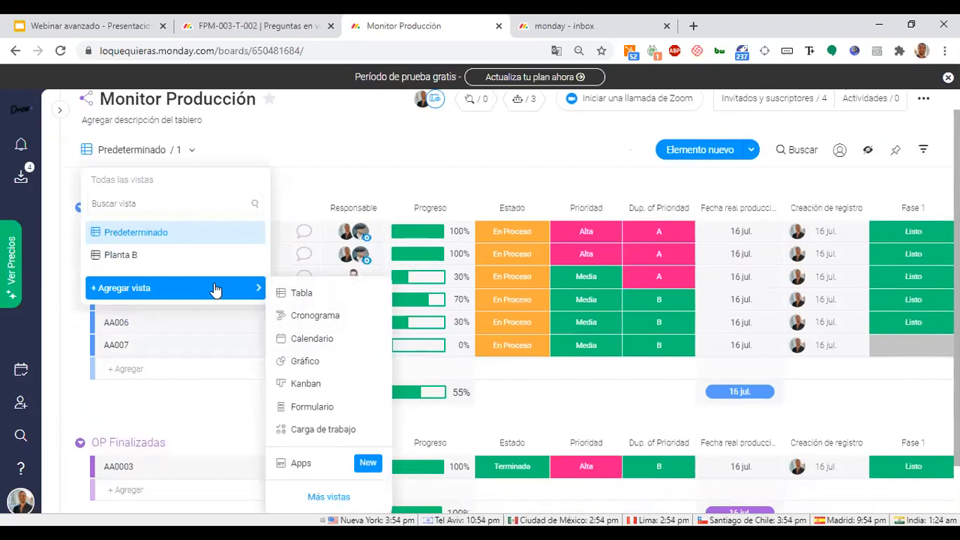
{"action": "left_click", "coordinate": [315, 366]}
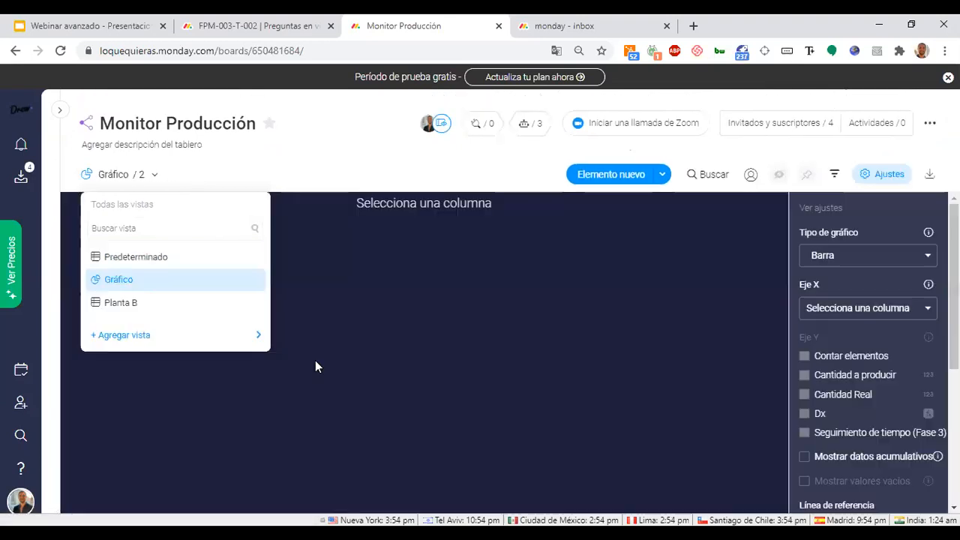
Change the chart type to Circular and set its values first to Cantidad a producir, then to Cantidad Real.
{"action": "left_click", "coordinate": [844, 257]}
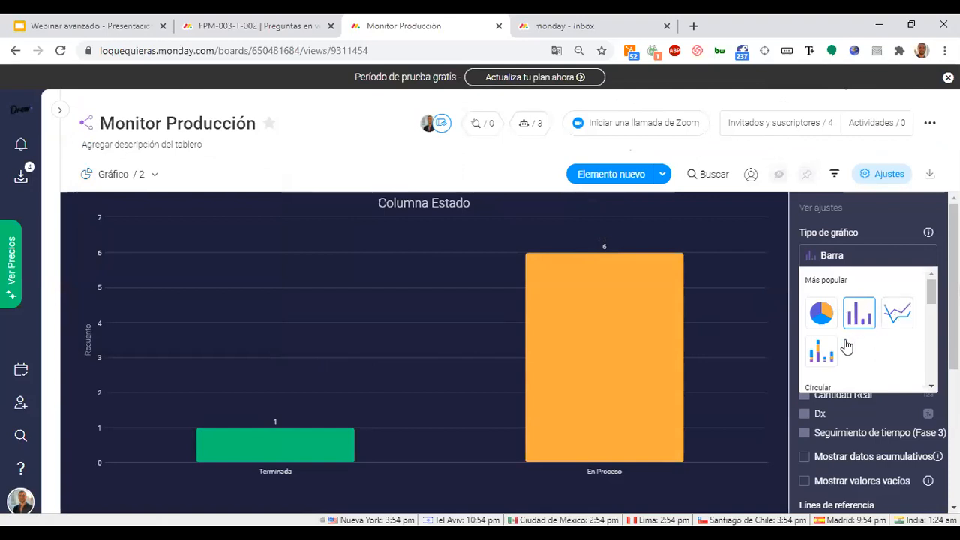
{"action": "left_click", "coordinate": [821, 314]}
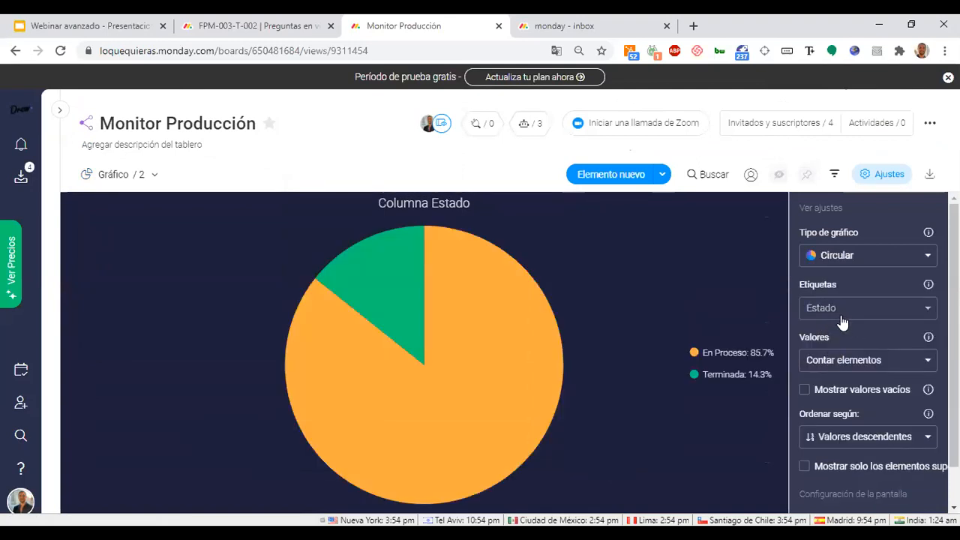
{"action": "left_click", "coordinate": [846, 359]}
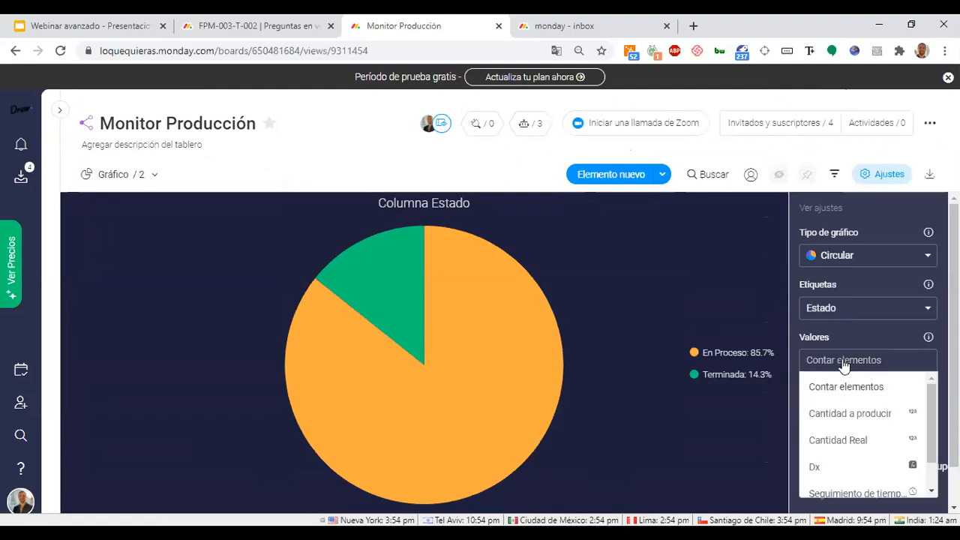
{"action": "left_click", "coordinate": [847, 412]}
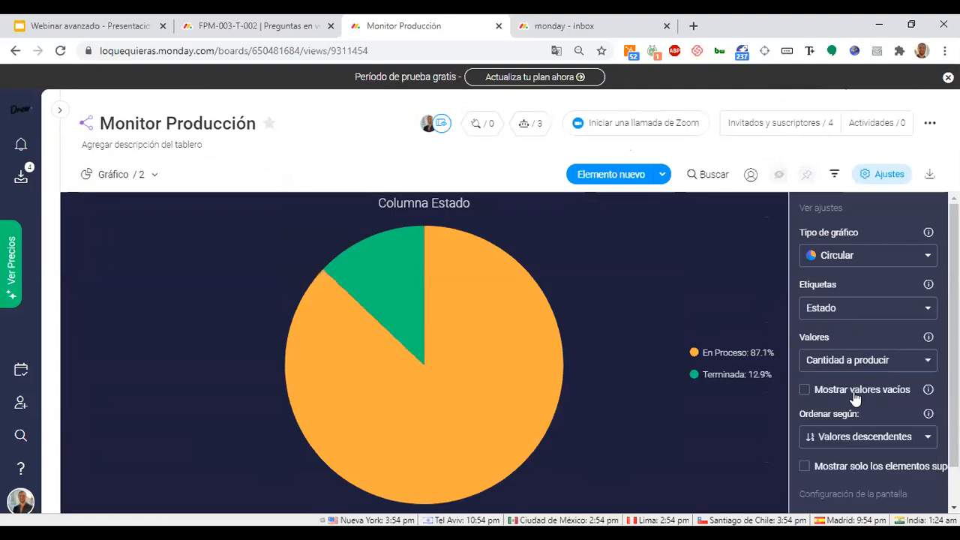
{"action": "left_click", "coordinate": [856, 363]}
{"action": "left_click", "coordinate": [857, 445]}
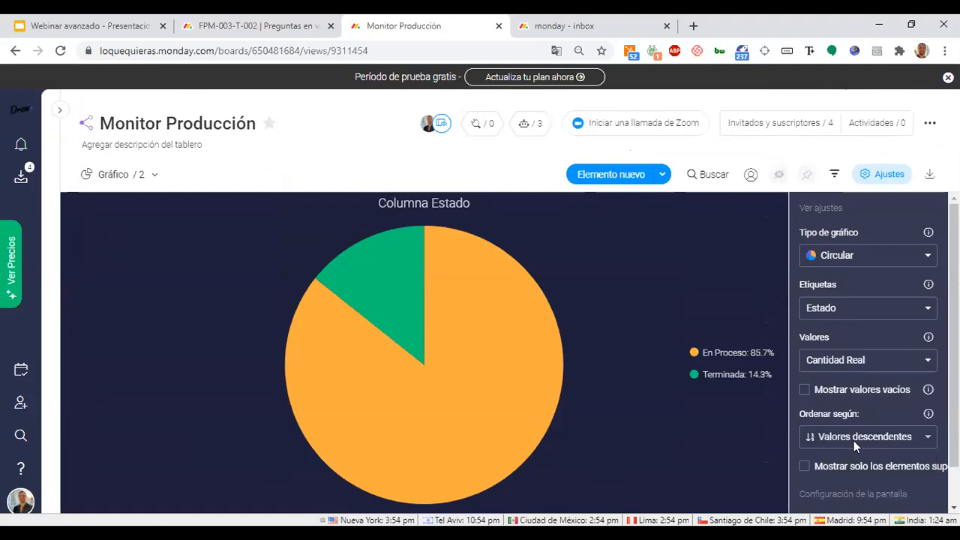
Review the columns available as chart labels and the remaining chart settings, keeping Estado as the label.
{"action": "left_click", "coordinate": [839, 314]}
{"action": "scroll", "coordinate": [840, 356], "scroll_direction": "down", "scroll_amount": 2}
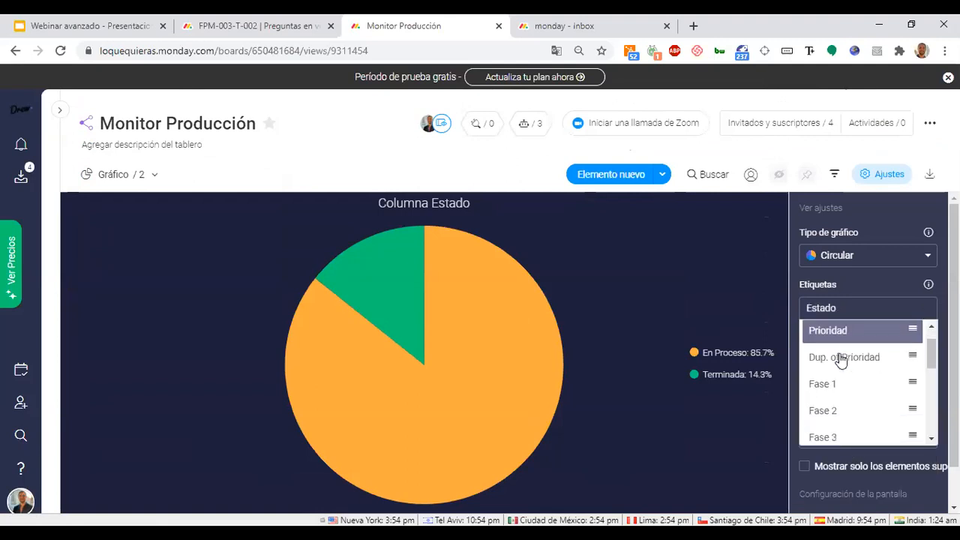
{"action": "scroll", "coordinate": [840, 360], "scroll_direction": "up", "scroll_amount": 2}
{"action": "left_click", "coordinate": [893, 286]}
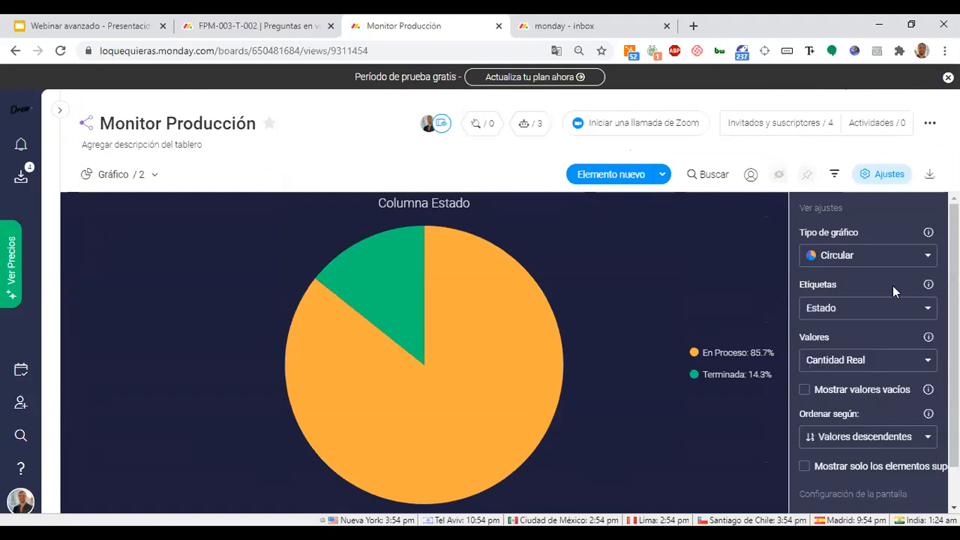
{"action": "scroll", "coordinate": [893, 286], "scroll_direction": "down", "scroll_amount": 1}
{"action": "scroll", "coordinate": [893, 286], "scroll_direction": "up", "scroll_amount": 1}
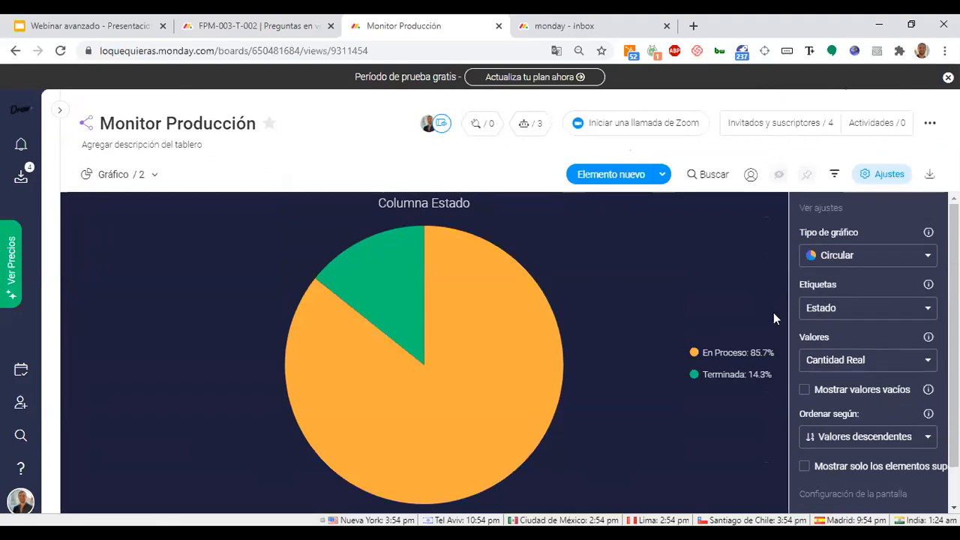
Try the line chart type and settle on Barra apilada for the production chart.
{"action": "left_click", "coordinate": [842, 259]}
{"action": "left_click", "coordinate": [897, 314]}
{"action": "left_click", "coordinate": [855, 257]}
{"action": "left_click", "coordinate": [826, 351]}
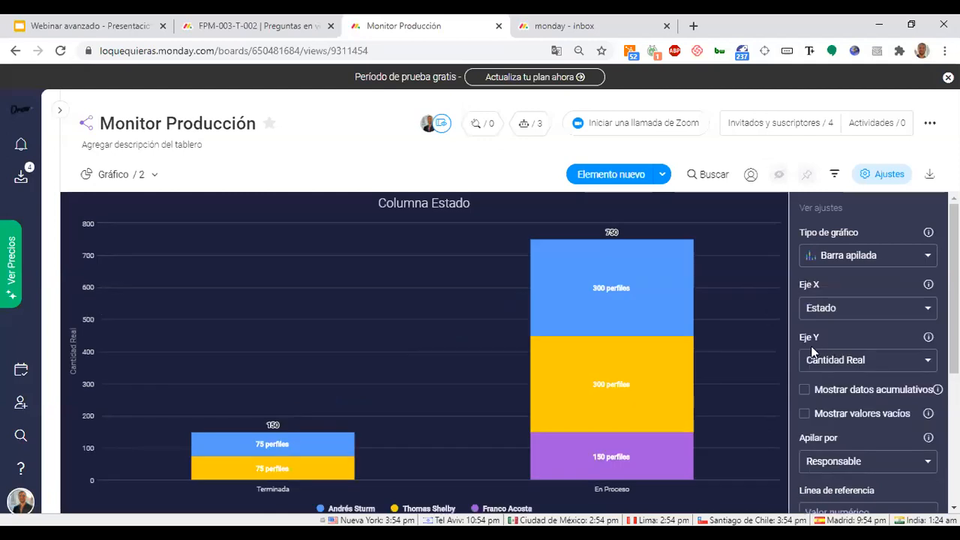
Review the other available chart types and the stacked bar chart's axis, stacking and reference line settings.
{"action": "left_click", "coordinate": [847, 256]}
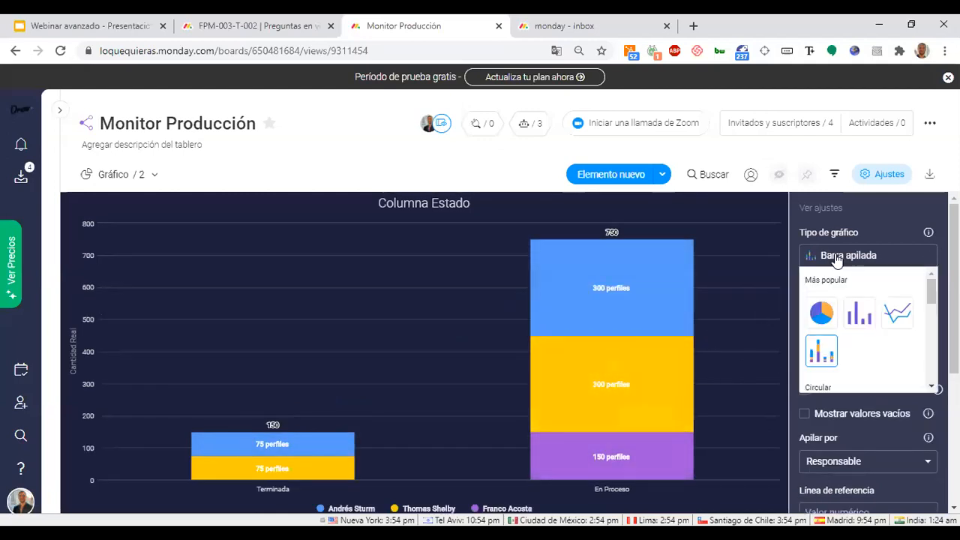
{"action": "scroll", "coordinate": [854, 366], "scroll_direction": "down", "scroll_amount": 5}
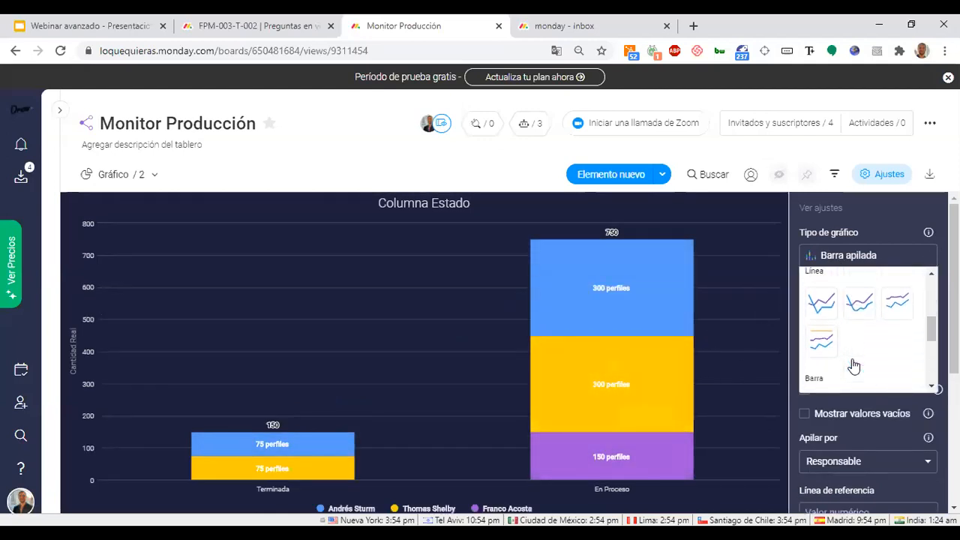
{"action": "scroll", "coordinate": [853, 365], "scroll_direction": "down", "scroll_amount": 3}
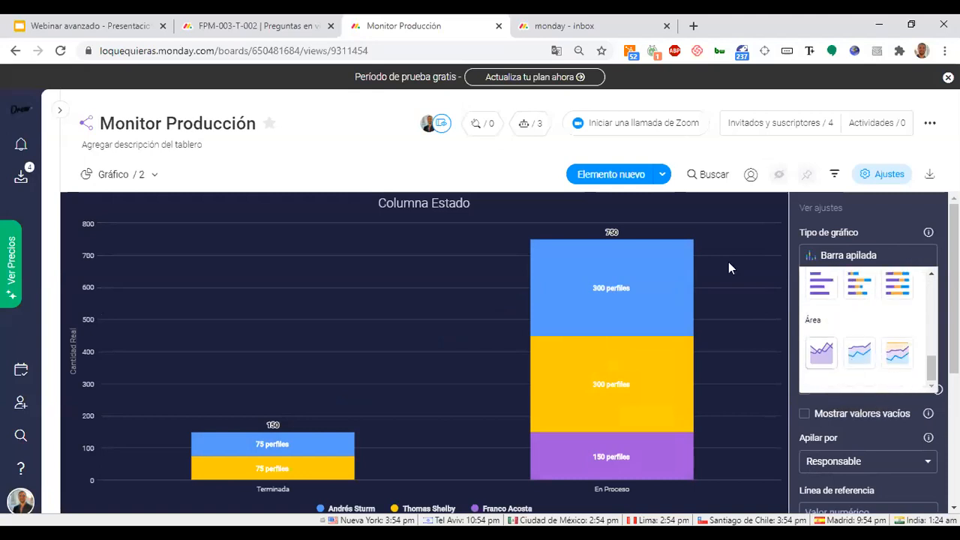
{"action": "left_click", "coordinate": [515, 174]}
{"action": "mouse_move", "coordinate": [654, 302]}
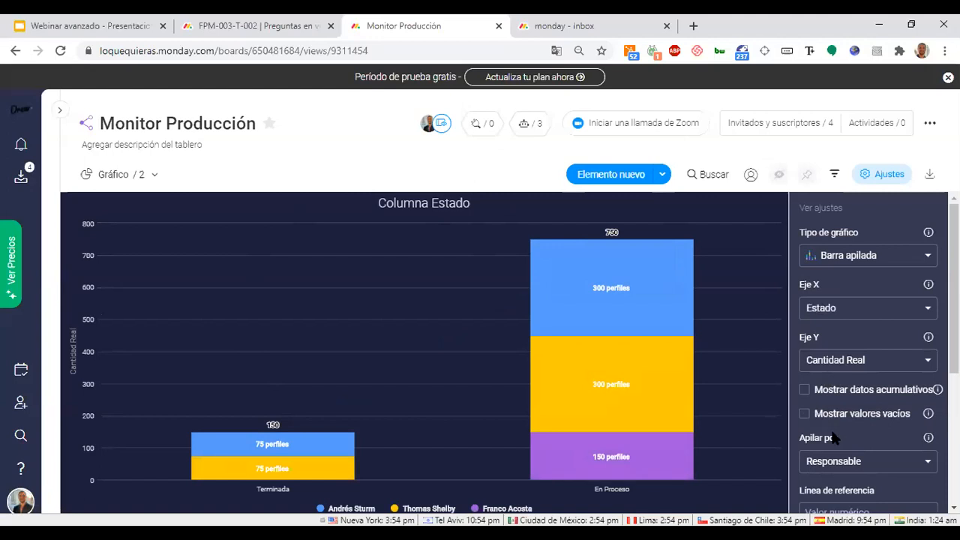
{"action": "scroll", "coordinate": [833, 439], "scroll_direction": "down", "scroll_amount": 2}
{"action": "scroll", "coordinate": [835, 439], "scroll_direction": "down", "scroll_amount": 1}
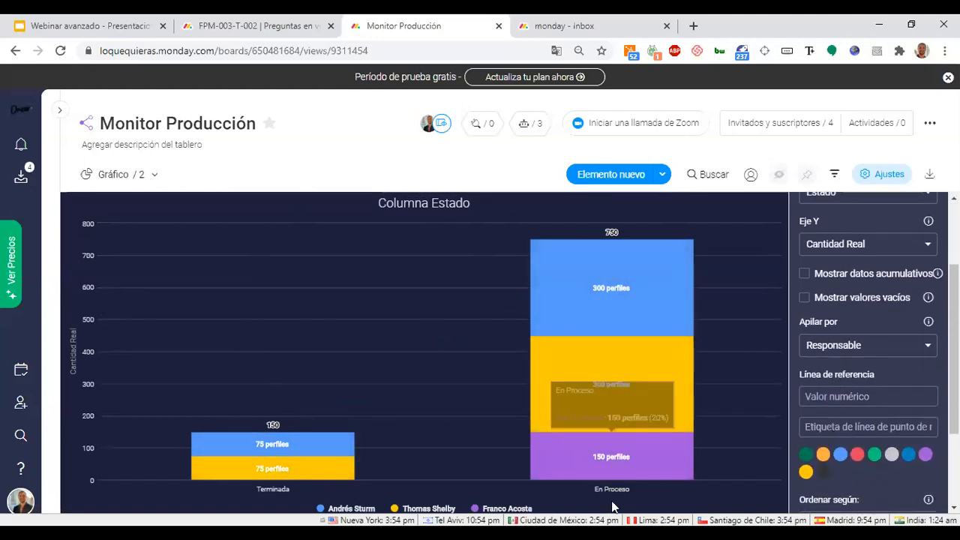
Add a Kanban view to the Monitor Producción board.
{"action": "left_click", "coordinate": [138, 177]}
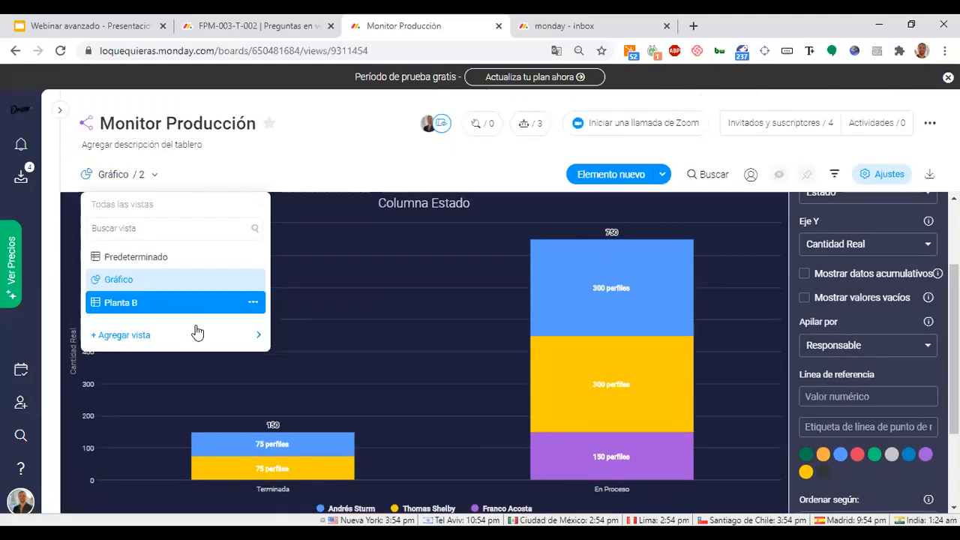
{"action": "mouse_move", "coordinate": [196, 332]}
{"action": "left_click", "coordinate": [304, 397]}
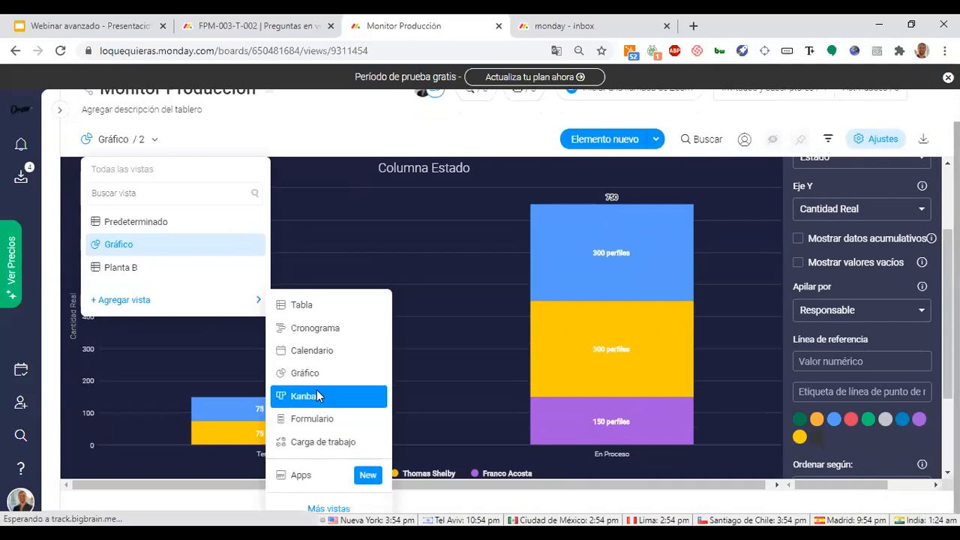
{"action": "left_click", "coordinate": [349, 382]}
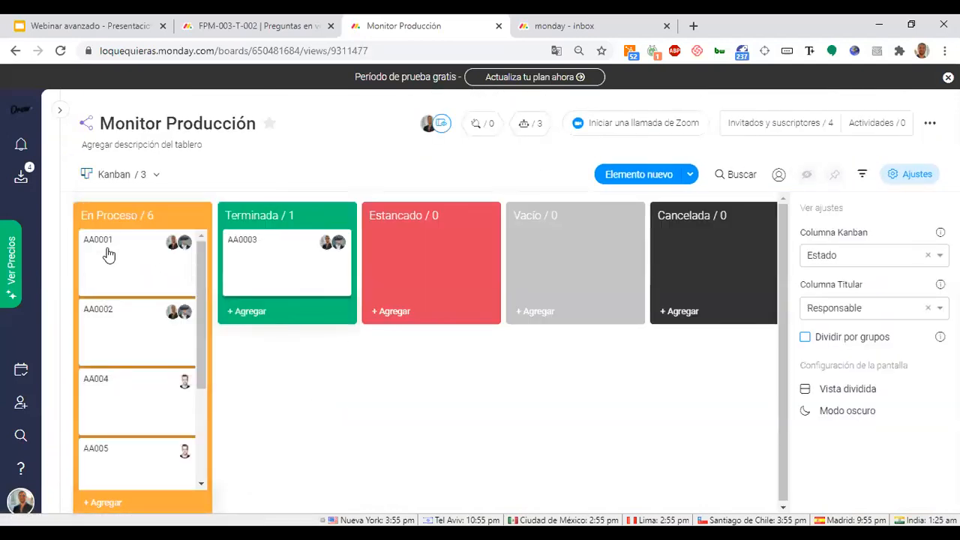
Move card AA0001 from En Proceso to Terminada and set its Cantidad Real to 70 perfiles.
{"action": "left_click_drag", "start_coordinate": [133, 250], "coordinate": [262, 315]}
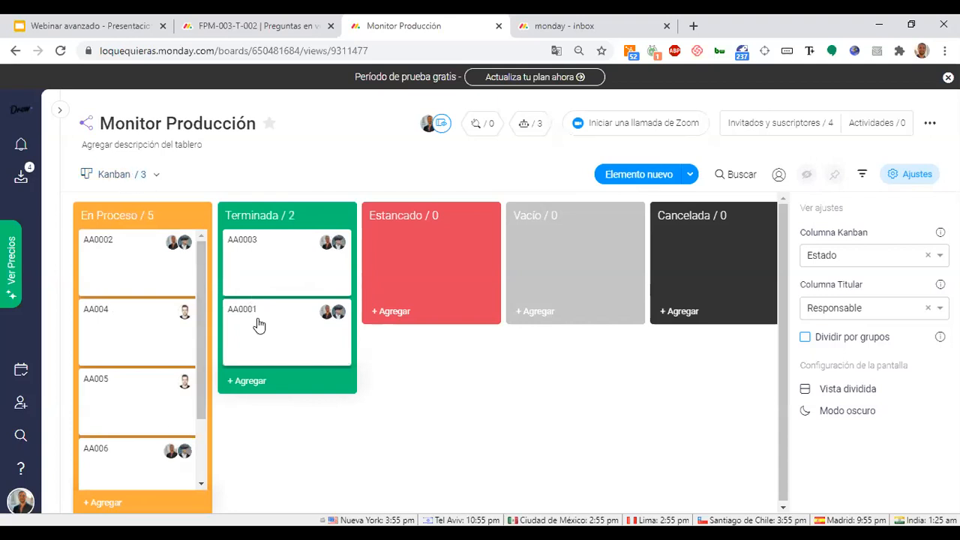
{"action": "left_click", "coordinate": [321, 315]}
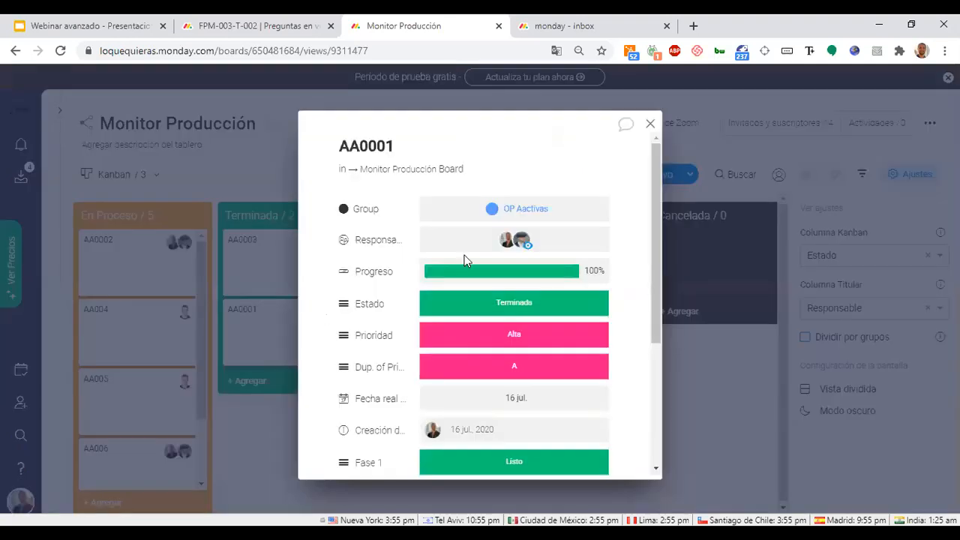
{"action": "scroll", "coordinate": [538, 360], "scroll_direction": "down", "scroll_amount": 5}
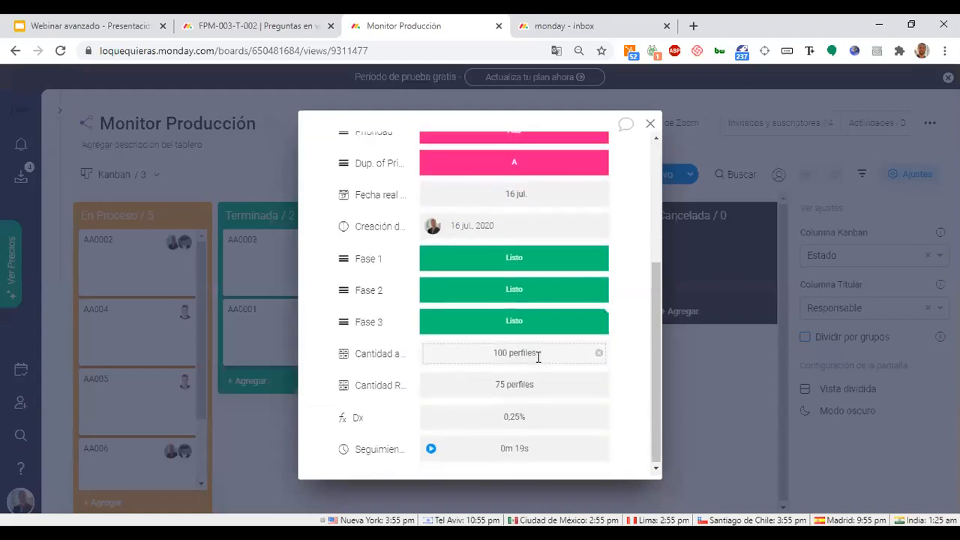
{"action": "left_click", "coordinate": [536, 380]}
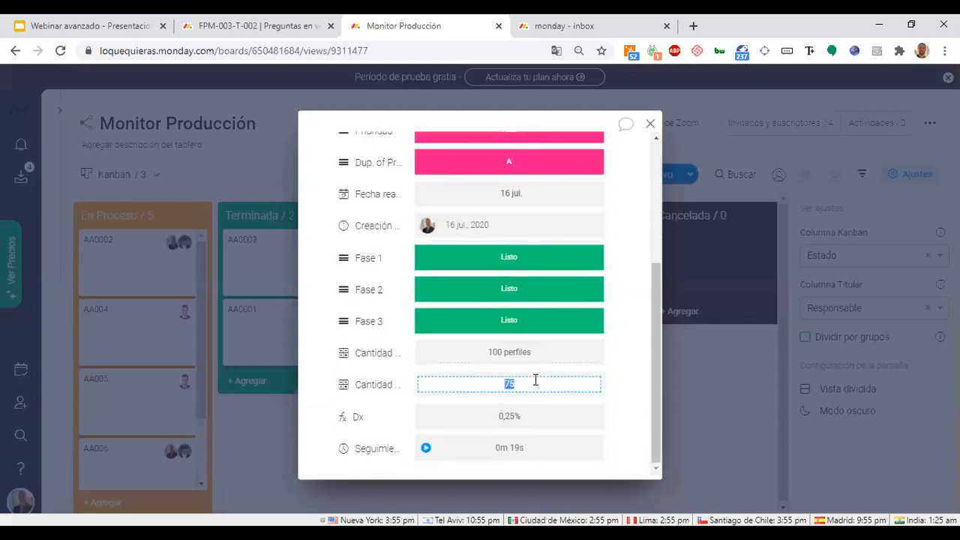
{"action": "type", "text": "70"}
{"action": "key", "text": "Return"}
{"action": "scroll", "coordinate": [536, 381], "scroll_direction": "up", "scroll_amount": 5}
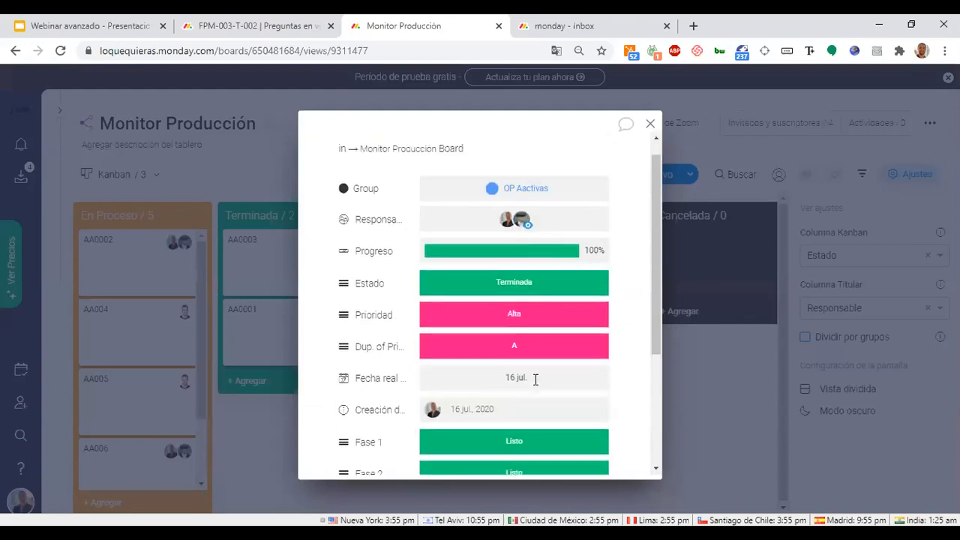
Open the updates of item AA0001 and switch the board back to the Predeterminado view.
{"action": "left_click", "coordinate": [623, 126]}
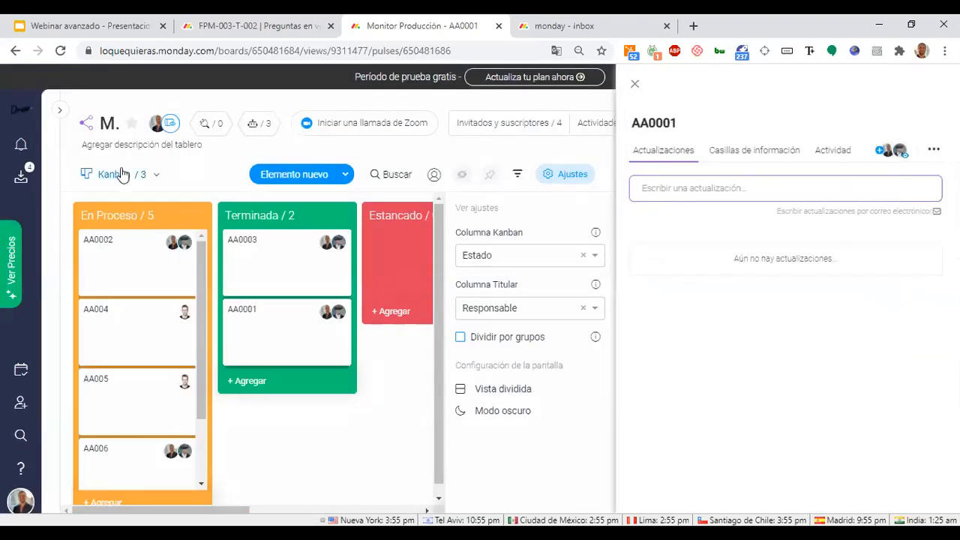
{"action": "left_click", "coordinate": [122, 174]}
{"action": "left_click", "coordinate": [129, 256]}
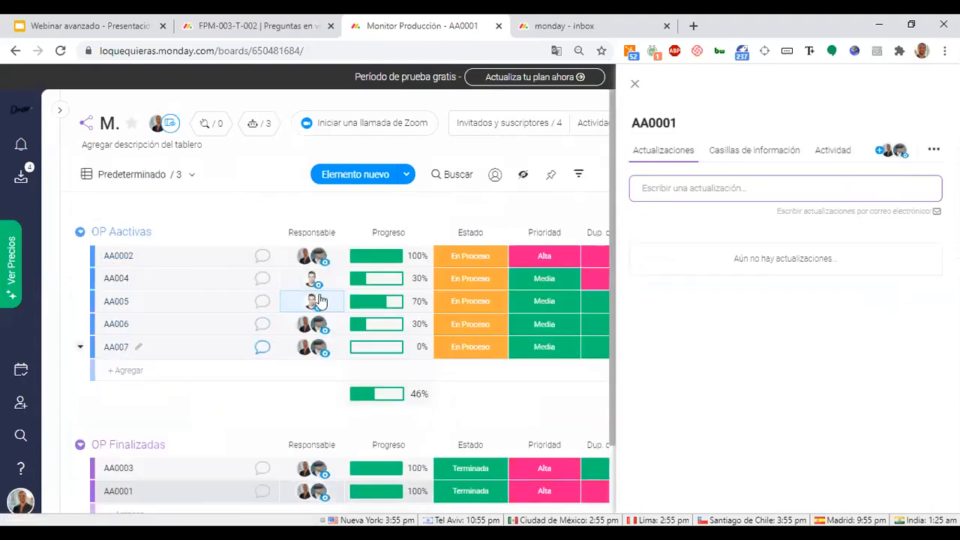
Check the file attachment options for a new update on AA0001, and close the item without posting.
{"action": "left_click", "coordinate": [650, 190]}
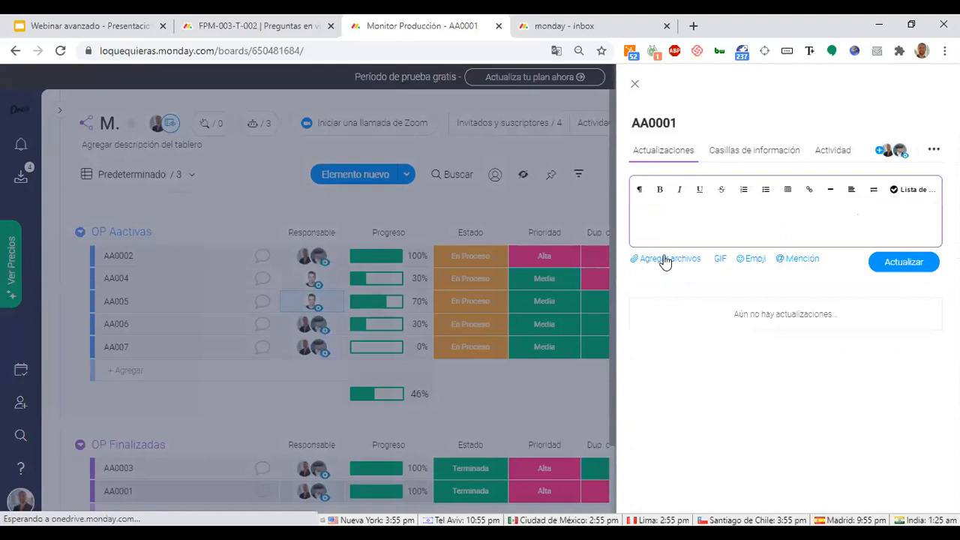
{"action": "left_click", "coordinate": [666, 258]}
{"action": "left_click", "coordinate": [542, 210]}
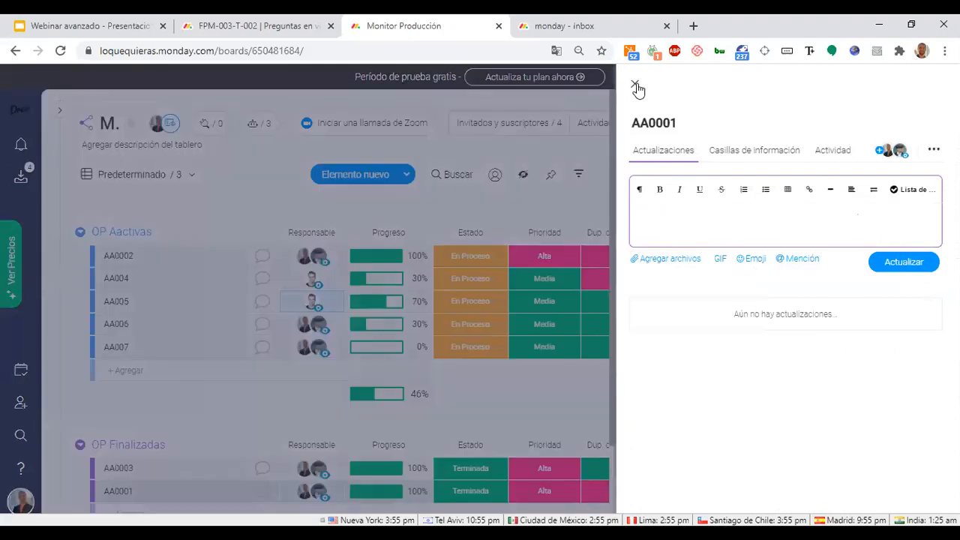
{"action": "left_click", "coordinate": [636, 85]}
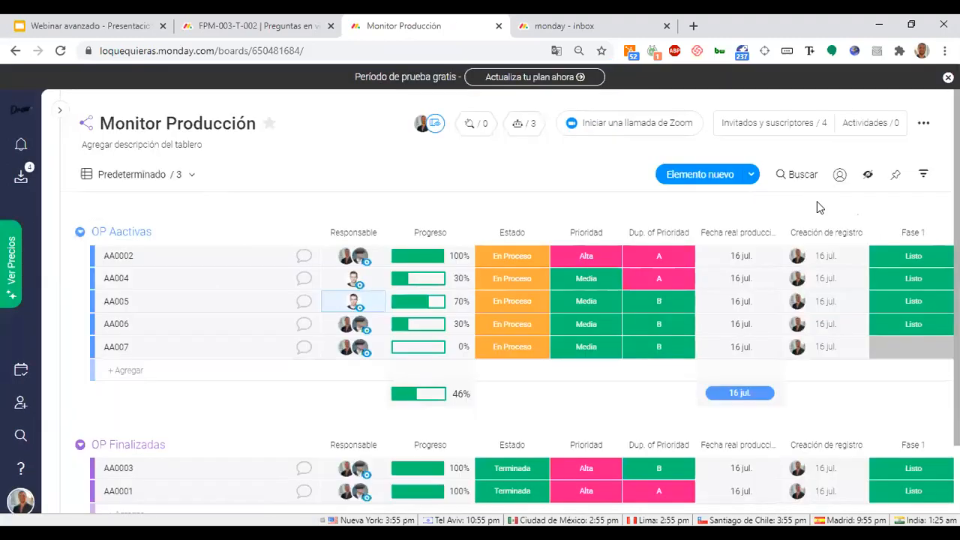
{"action": "scroll", "coordinate": [816, 201], "scroll_direction": "right", "scroll_amount": 5}
{"action": "scroll", "coordinate": [817, 201], "scroll_direction": "left", "scroll_amount": 3}
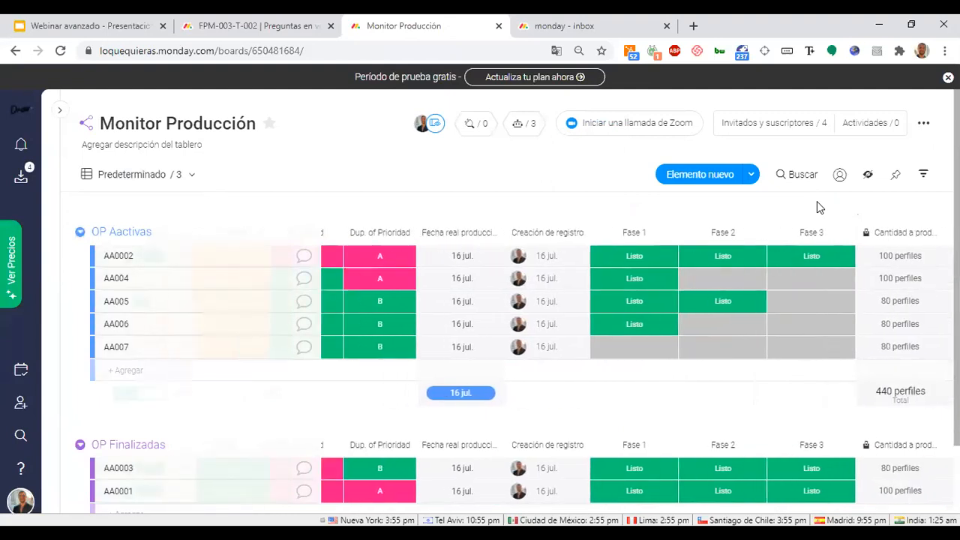
{"action": "scroll", "coordinate": [816, 201], "scroll_direction": "left", "scroll_amount": 2}
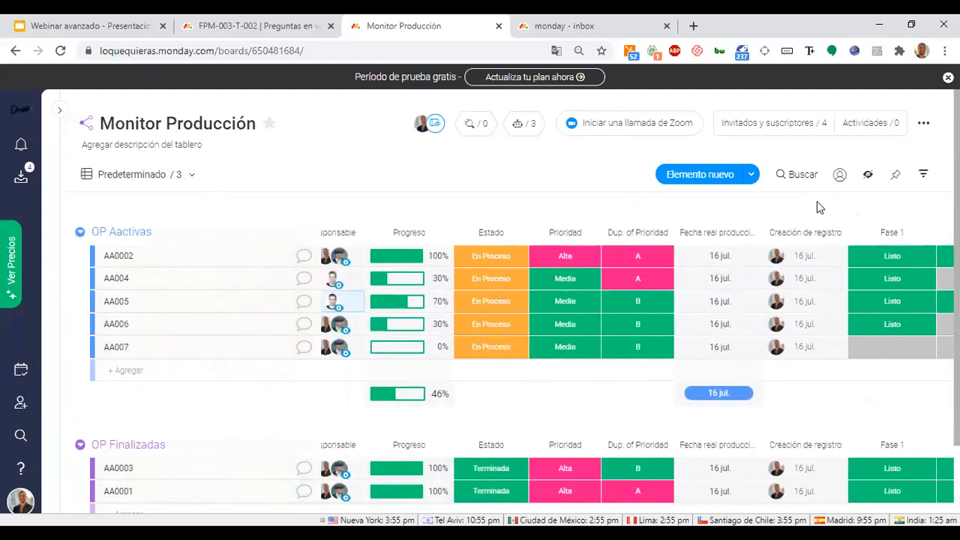
{"action": "scroll", "coordinate": [817, 201], "scroll_direction": "right", "scroll_amount": 7}
{"action": "scroll", "coordinate": [392, 193], "scroll_direction": "left", "scroll_amount": 2}
{"action": "scroll", "coordinate": [392, 193], "scroll_direction": "left", "scroll_amount": 5}
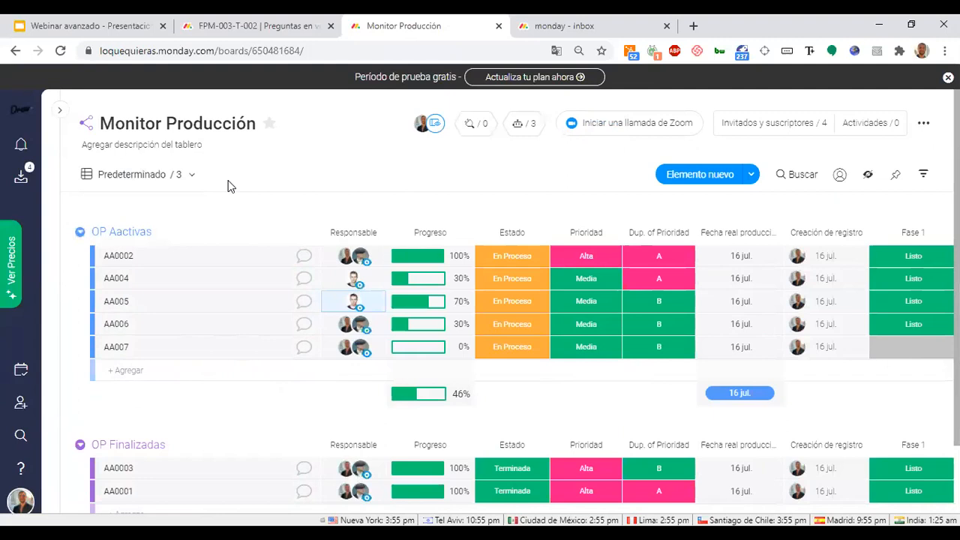
Create a new panel named Control de producción with Principal visibility.
{"action": "left_click", "coordinate": [63, 111]}
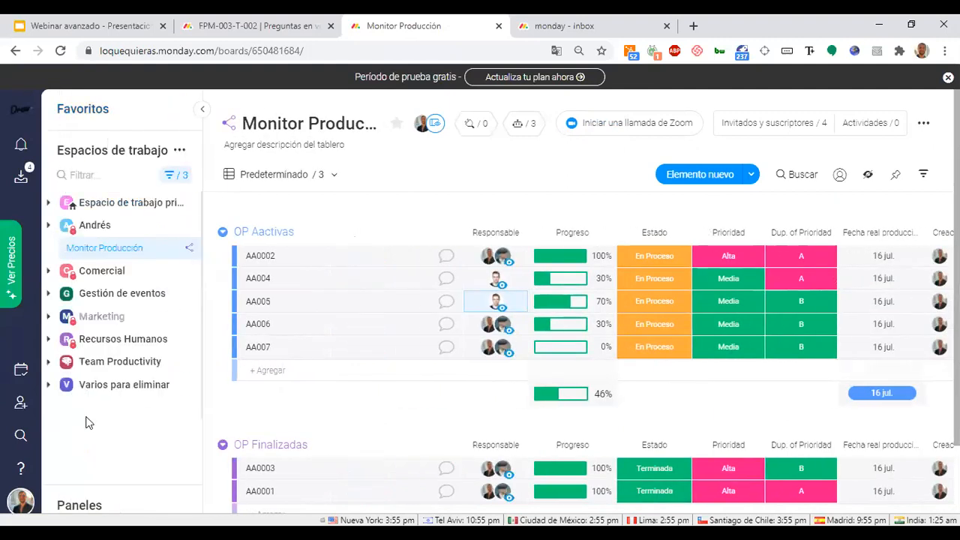
{"action": "left_click", "coordinate": [84, 506]}
{"action": "left_click", "coordinate": [162, 299]}
{"action": "type", "text": "Cc"}
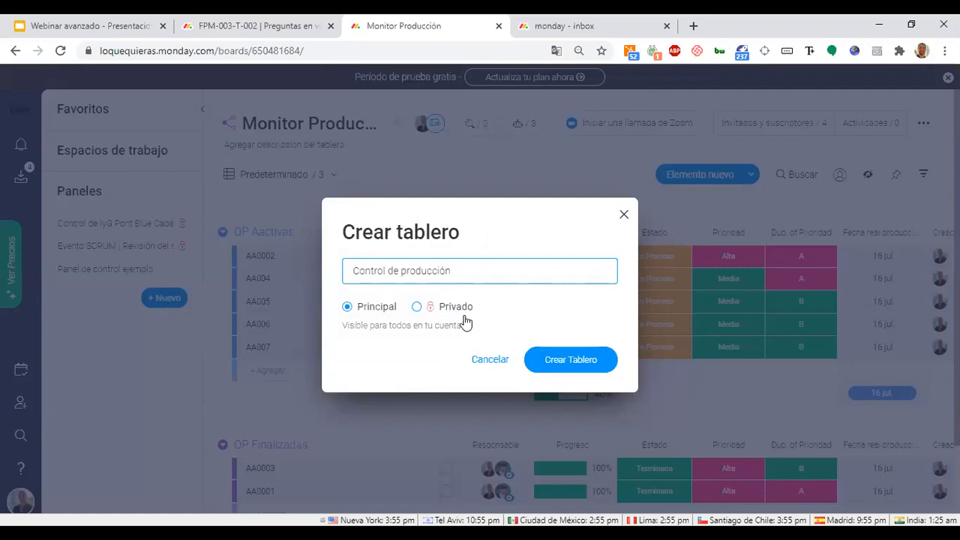
{"action": "left_click", "coordinate": [582, 362]}
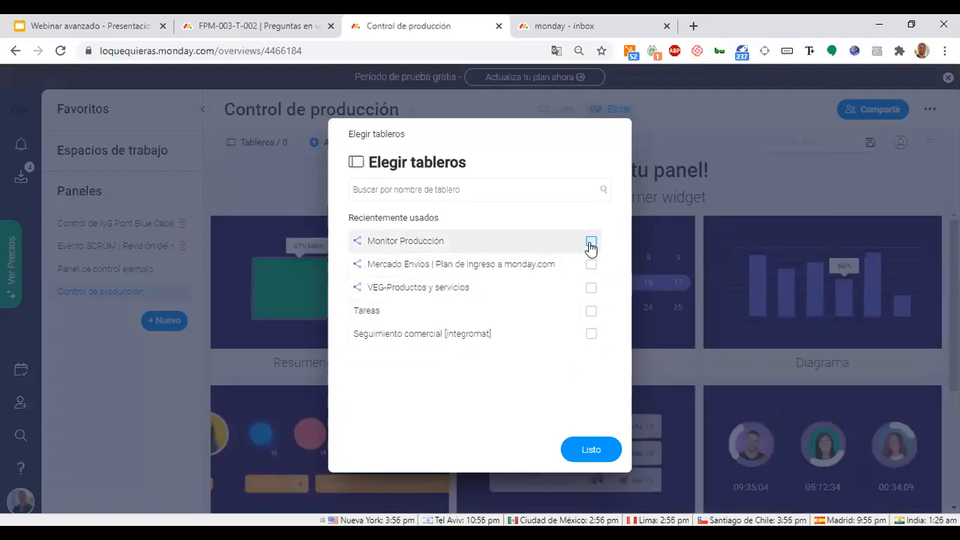
Connect the Monitor Producción board to the new panel and dismiss the introductory tip.
{"action": "left_click", "coordinate": [591, 243]}
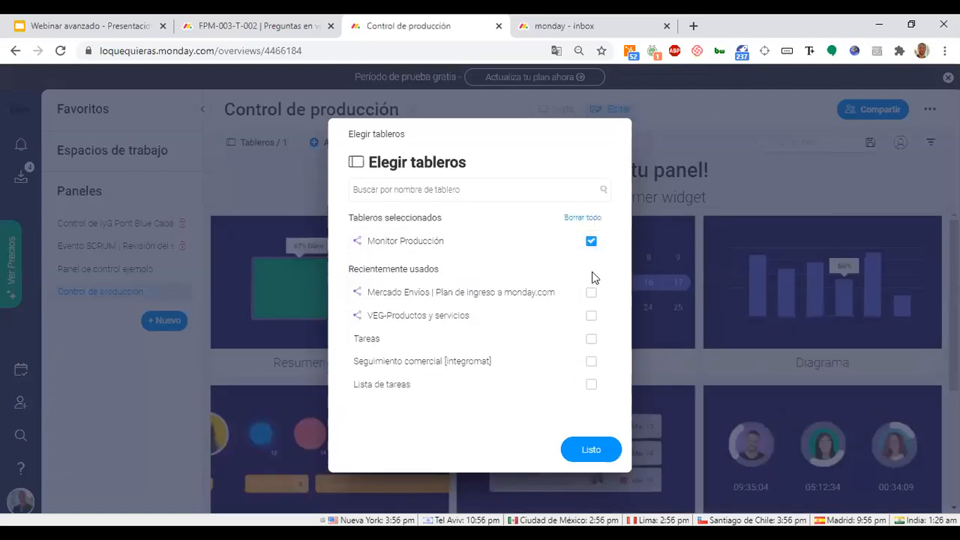
{"action": "left_click", "coordinate": [589, 450]}
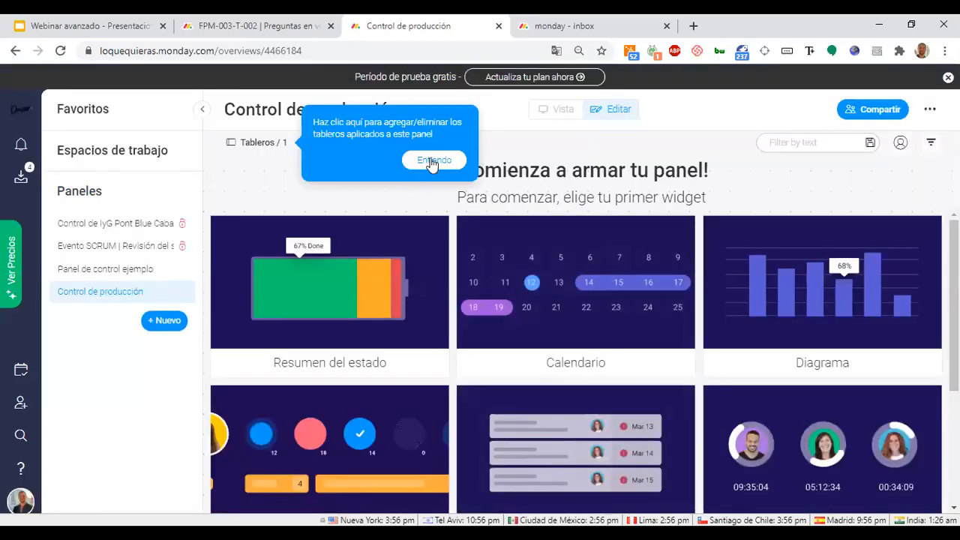
{"action": "left_click", "coordinate": [429, 162]}
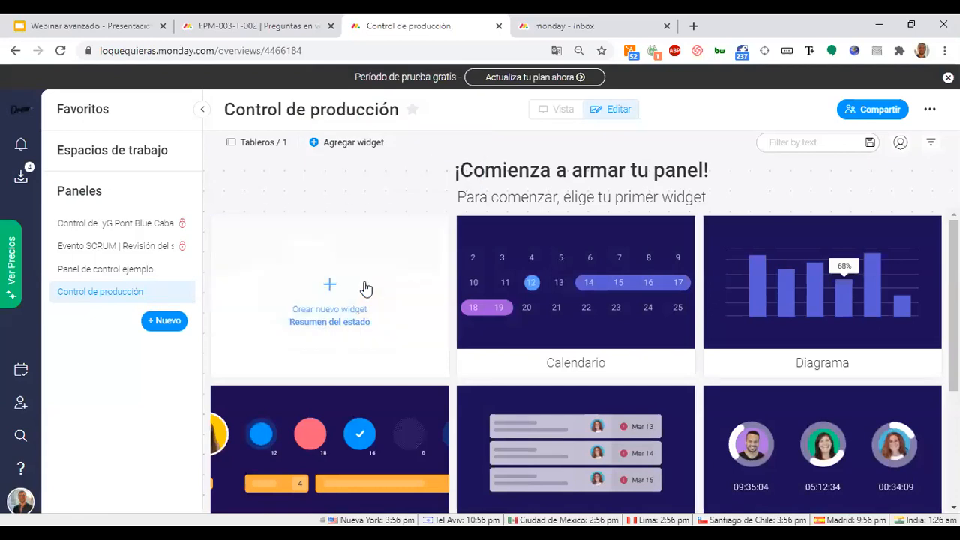
Add a Resumen del estado widget, keep Estado as its source column and review its additional configuration options.
{"action": "left_click", "coordinate": [365, 289]}
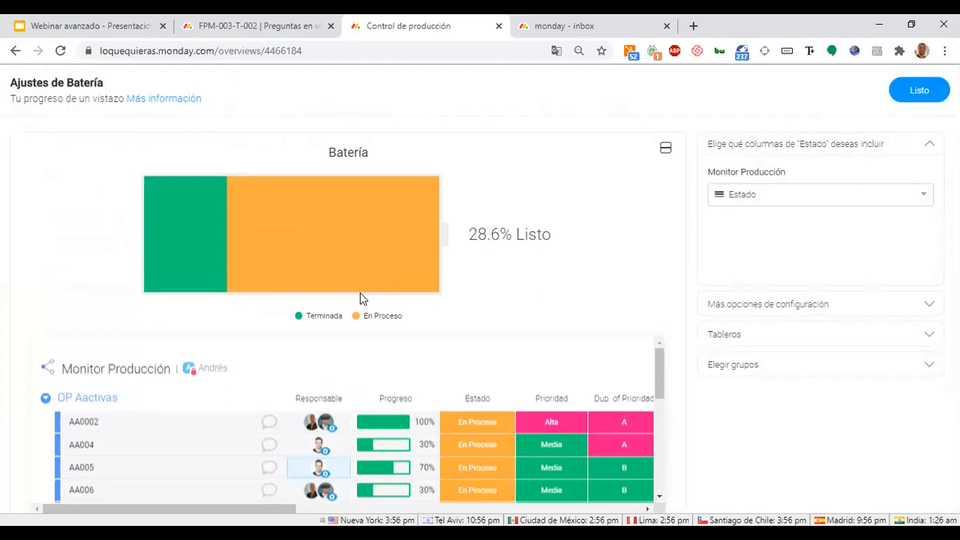
{"action": "left_click", "coordinate": [782, 195]}
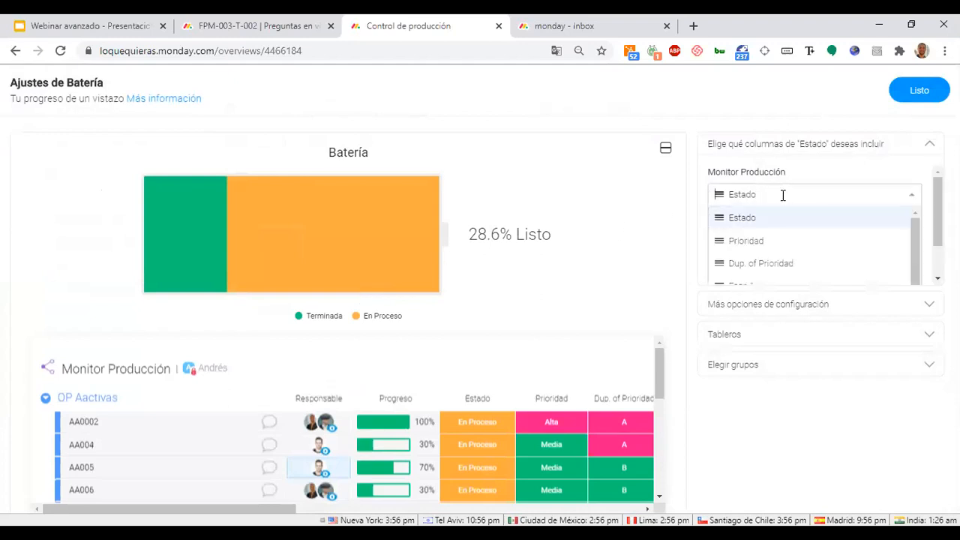
{"action": "left_click", "coordinate": [783, 188]}
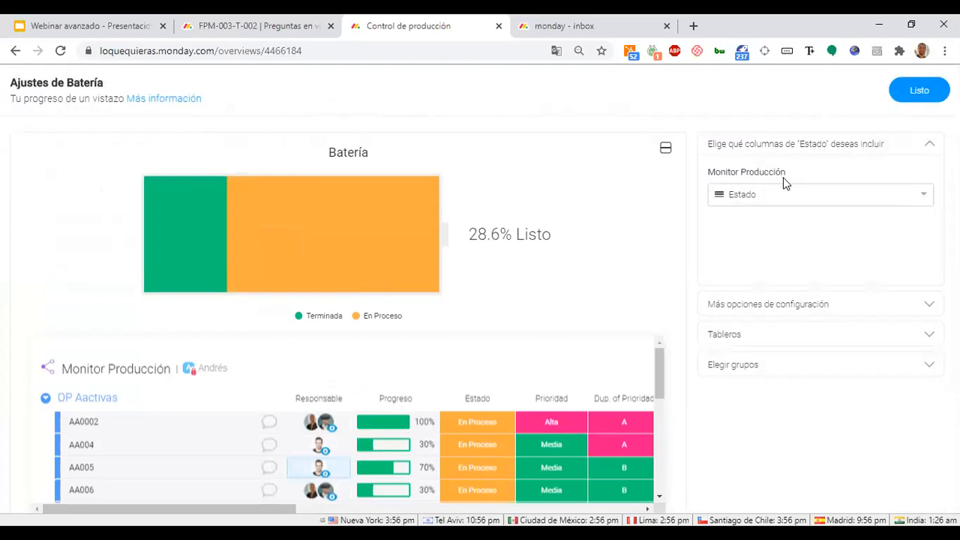
{"action": "left_click", "coordinate": [789, 308]}
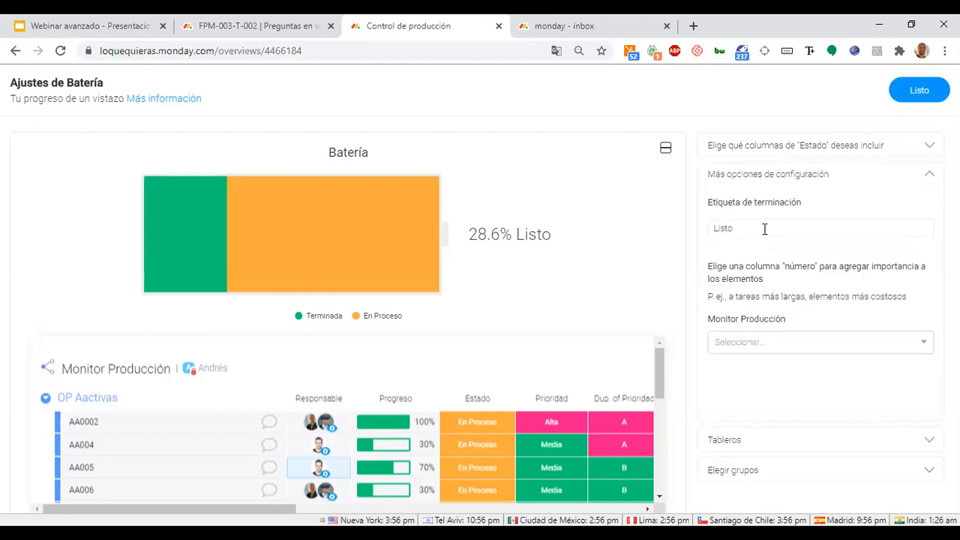
{"action": "left_click", "coordinate": [801, 175]}
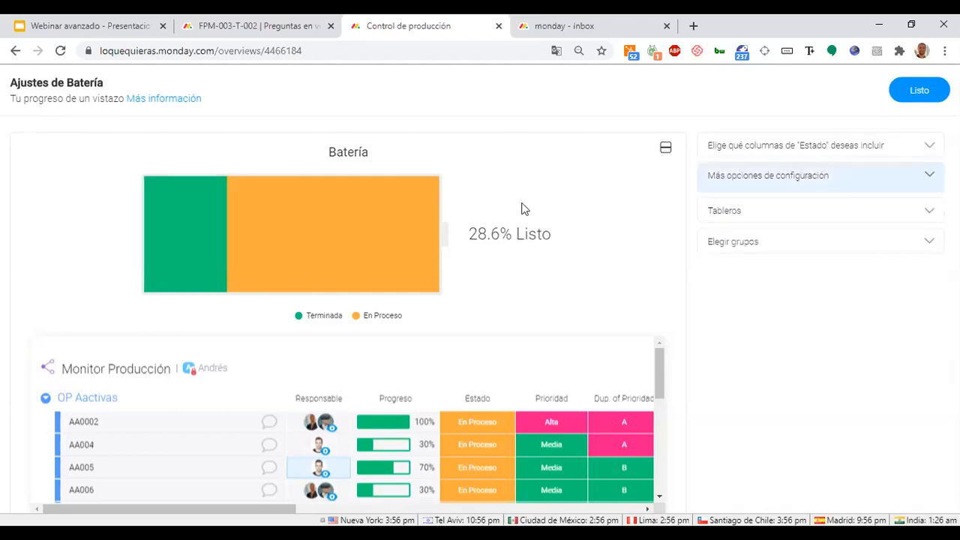
Rename the battery widget as Estado de OP.
{"action": "left_click", "coordinate": [347, 153]}
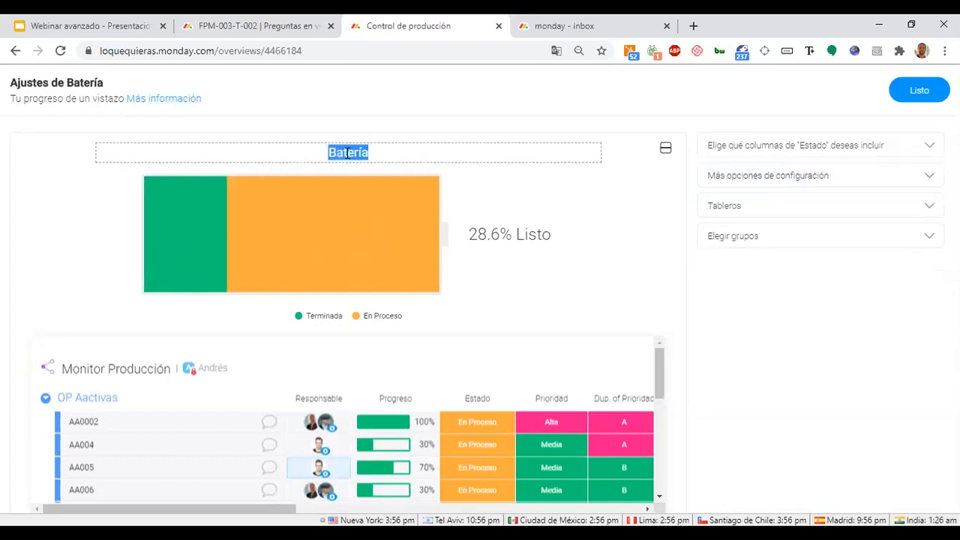
{"action": "type", "text": "OP "}
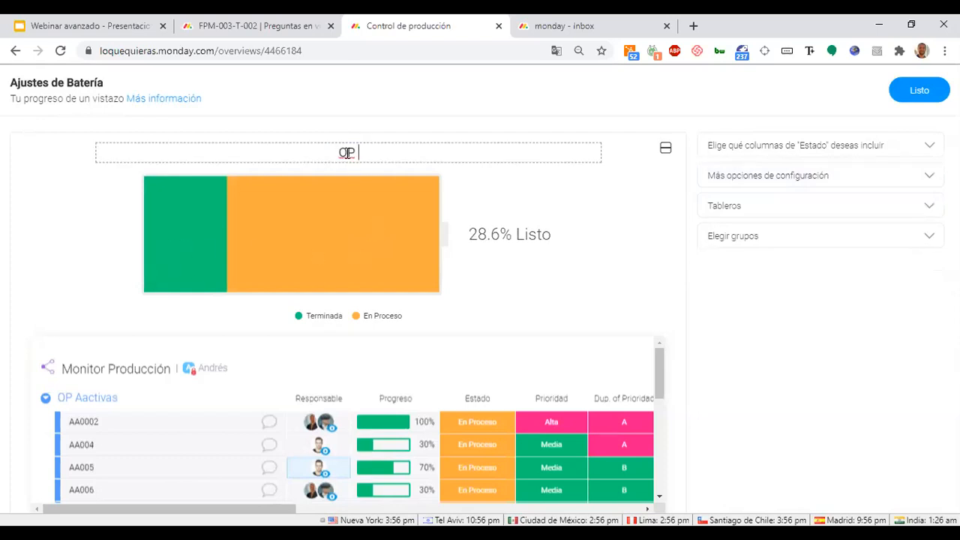
{"action": "type", "text": "General"}
{"action": "key", "text": "BackSpace"}
{"action": "key", "text": "BackSpace"}
{"action": "key", "text": "BackSpace"}
{"action": "key", "text": "BackSpace"}
{"action": "key", "text": "BackSpace"}
{"action": "key", "text": "BackSpace"}
{"action": "key", "text": "BackSpace"}
{"action": "key", "text": "BackSpace"}
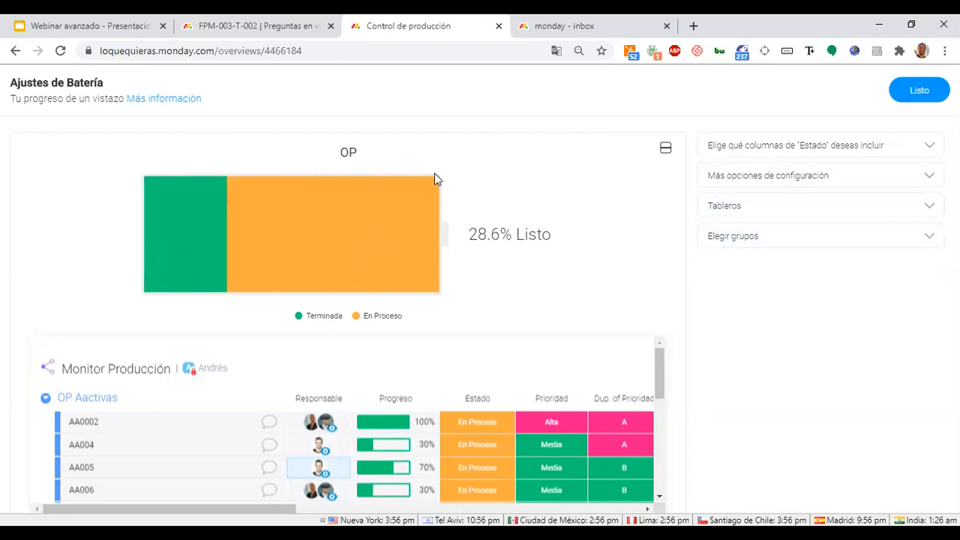
{"action": "left_click", "coordinate": [339, 153]}
{"action": "type", "text": "Estado de"}
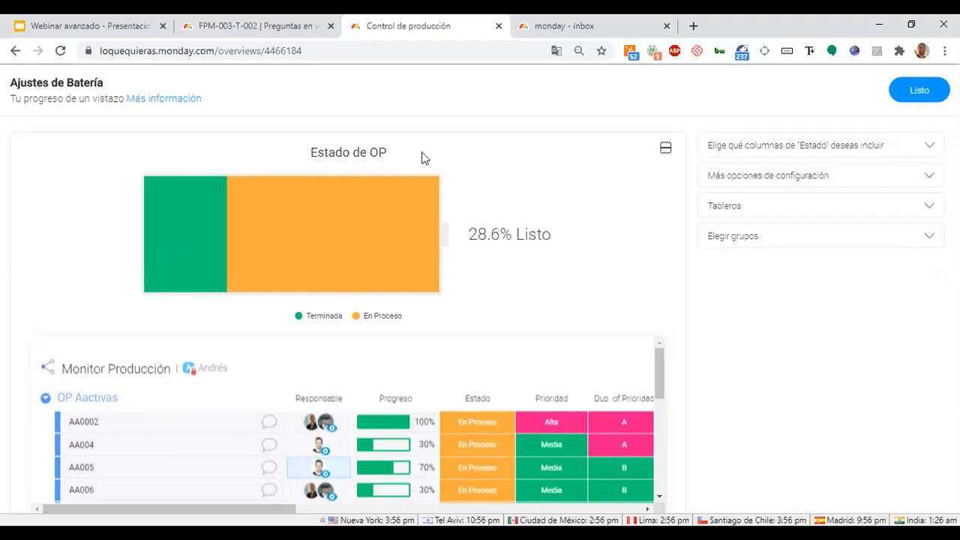
Review the widget's source board and completion label, and weight its items by the Cantidad a producir column.
{"action": "left_click", "coordinate": [827, 217]}
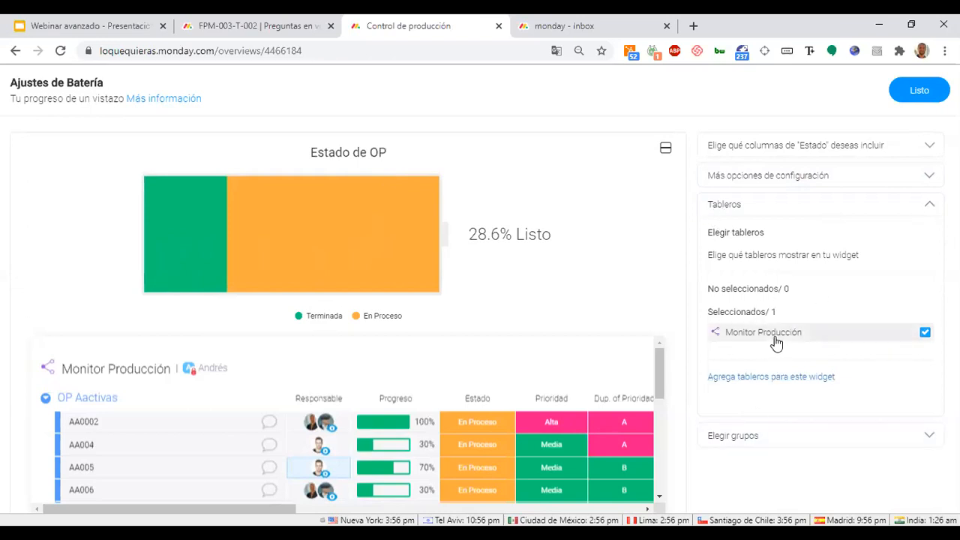
{"action": "left_click", "coordinate": [756, 207]}
{"action": "left_click", "coordinate": [760, 184]}
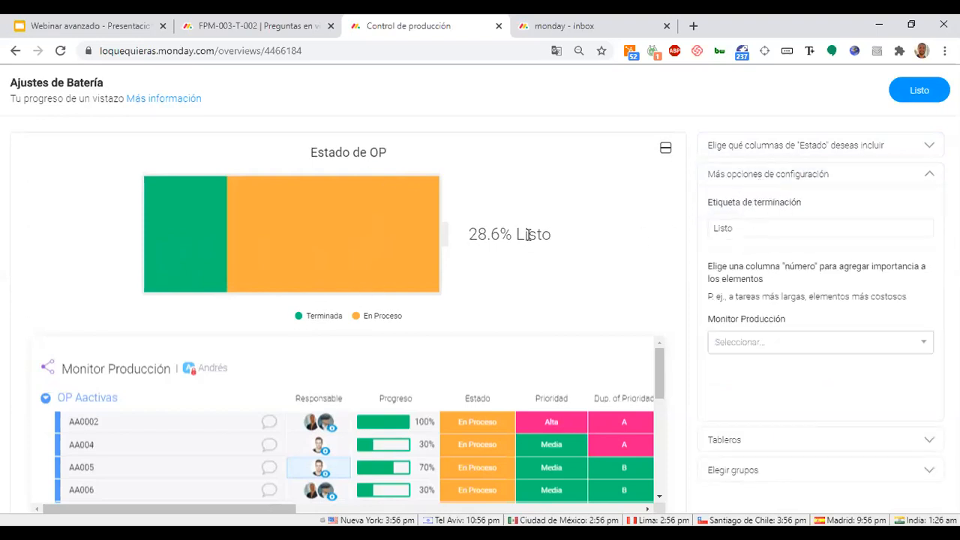
{"action": "double_click", "coordinate": [726, 228]}
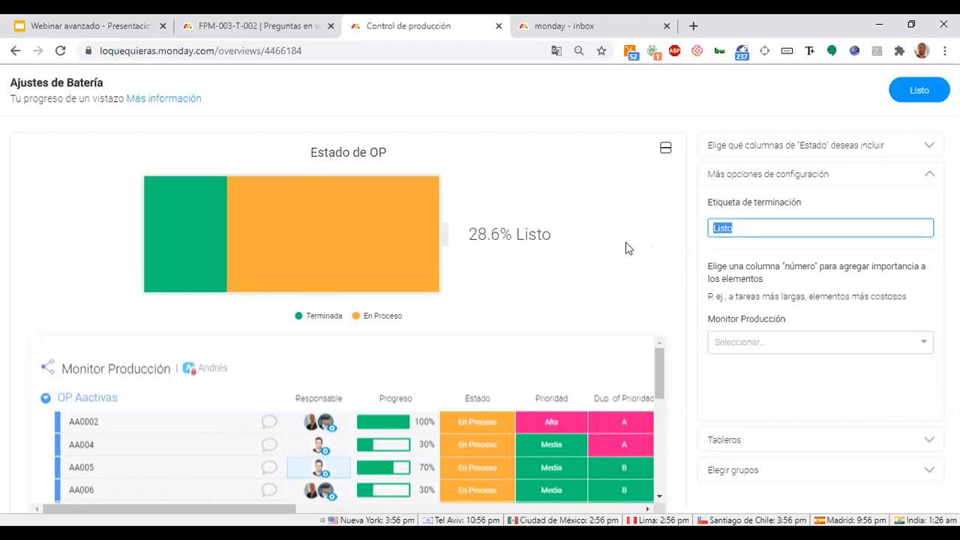
{"action": "left_click", "coordinate": [761, 341]}
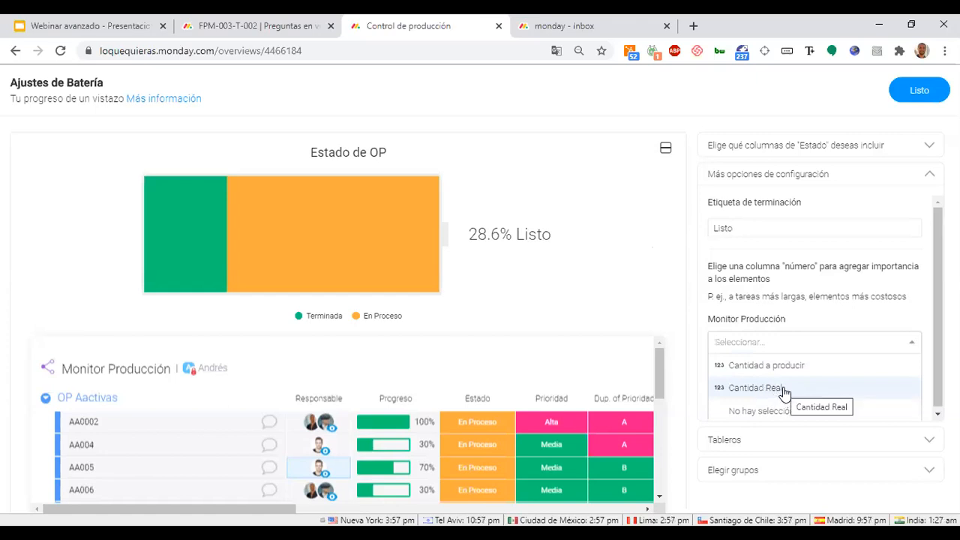
{"action": "left_click", "coordinate": [784, 390]}
{"action": "left_click", "coordinate": [791, 348]}
{"action": "left_click", "coordinate": [788, 367]}
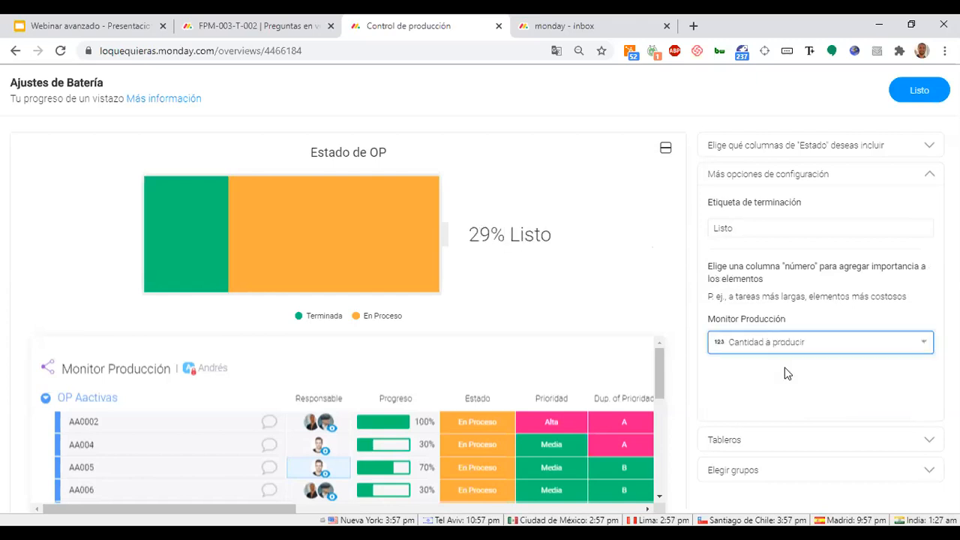
Limit the Estado de OP widget to the OP Aactivas group and finish its configuration.
{"action": "left_click", "coordinate": [772, 448]}
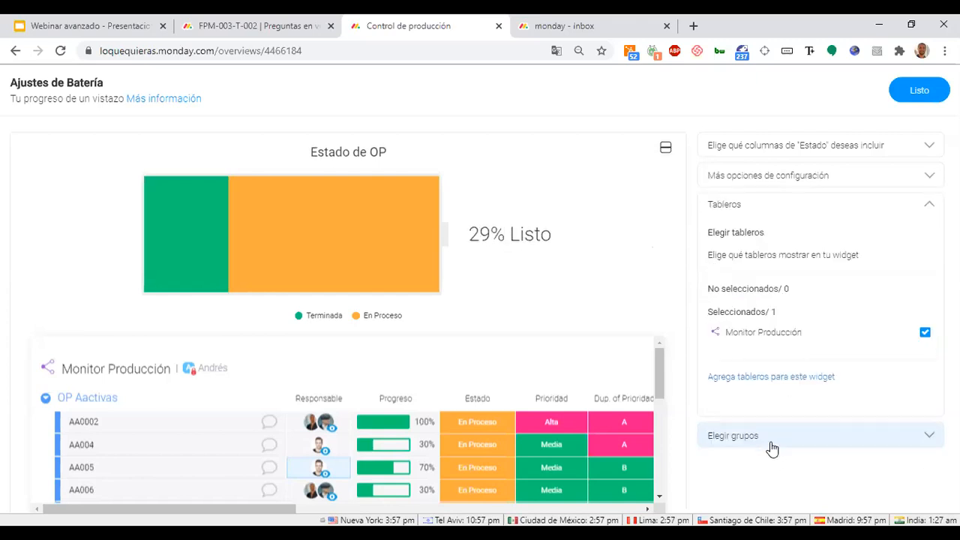
{"action": "left_click", "coordinate": [770, 442]}
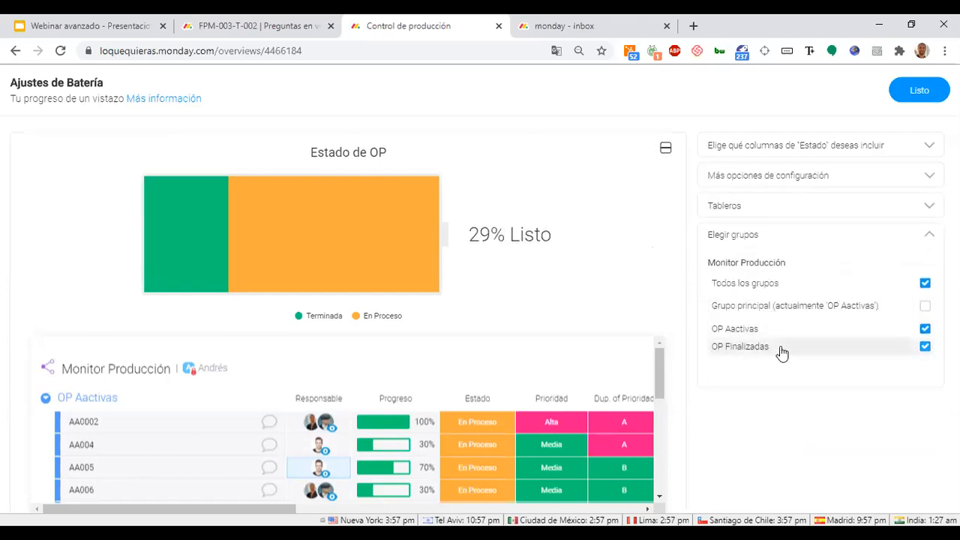
{"action": "left_click", "coordinate": [927, 349]}
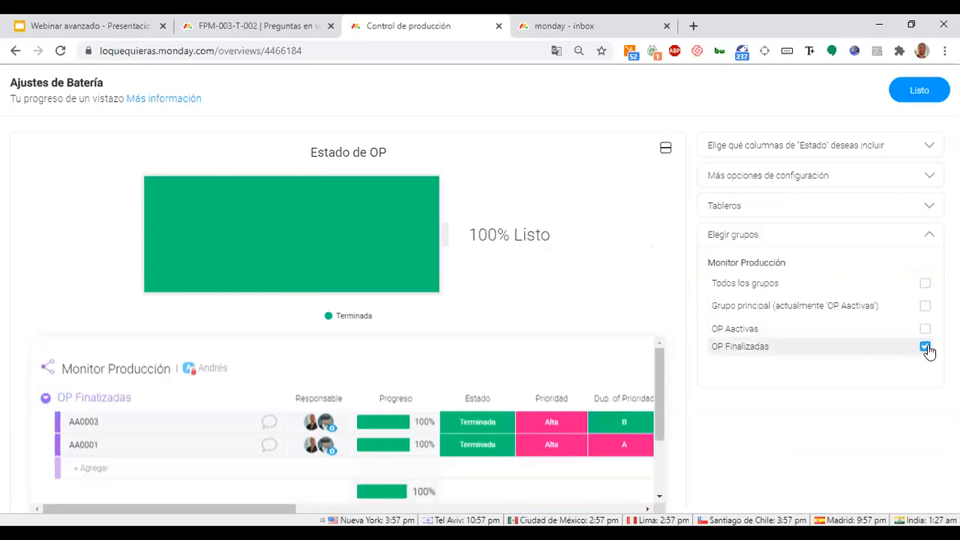
{"action": "left_click", "coordinate": [926, 349]}
{"action": "left_click", "coordinate": [925, 331]}
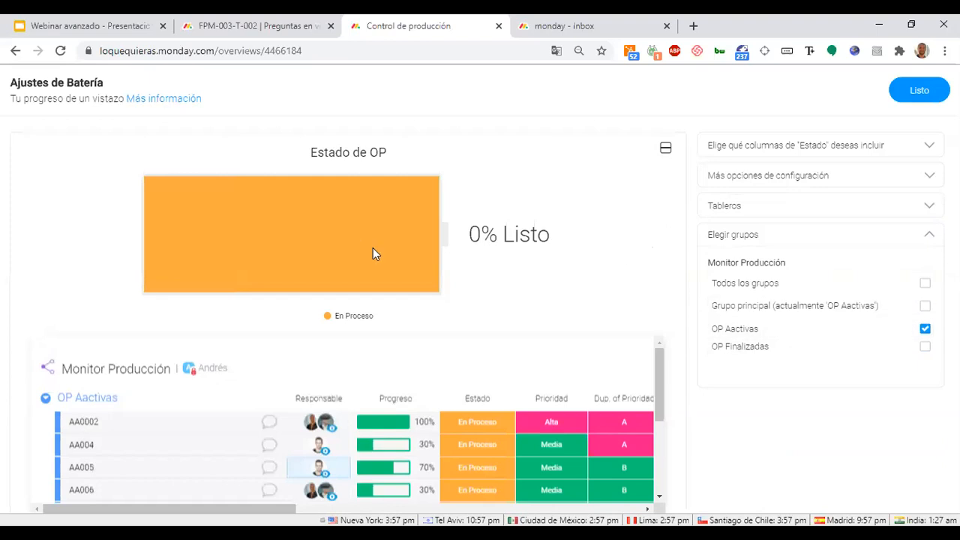
{"action": "left_click", "coordinate": [918, 92]}
Resize the Estado de OP widget to span the full width of the panel with a low height.
{"action": "left_click_drag", "start_coordinate": [382, 321], "coordinate": [928, 242]}
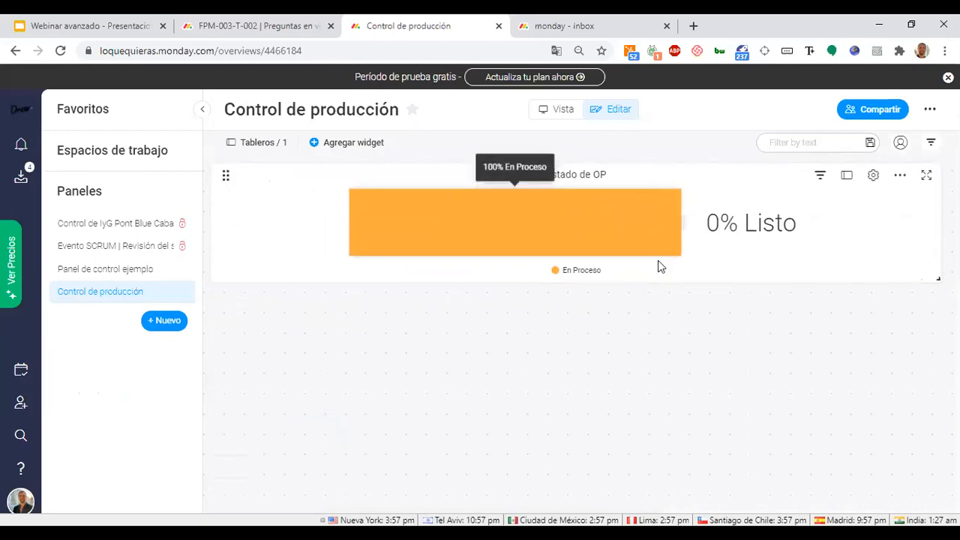
{"action": "mouse_move", "coordinate": [645, 235]}
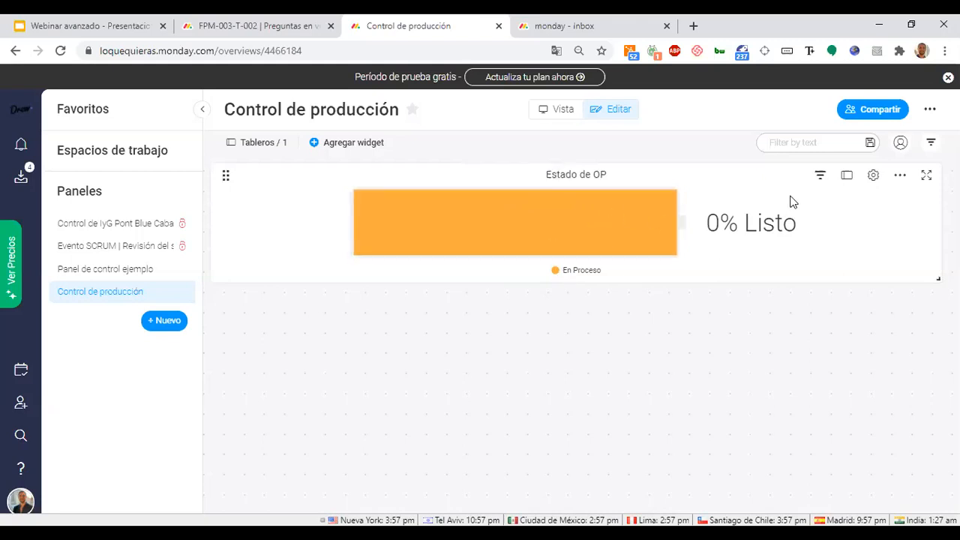
{"action": "left_click_drag", "start_coordinate": [937, 277], "coordinate": [928, 214]}
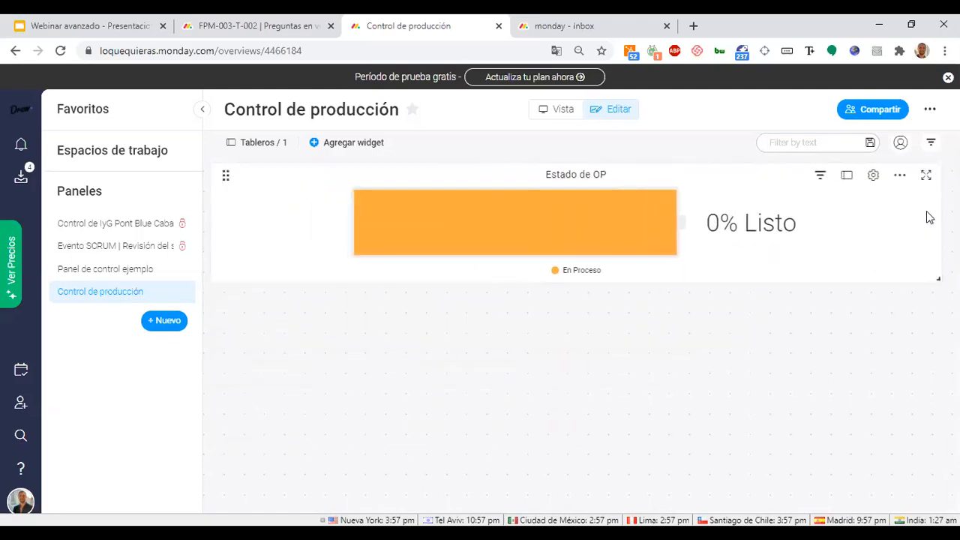
Add a Diagrama widget as a line chart, reviewing its axis and reference line settings before finishing.
{"action": "left_click", "coordinate": [367, 145]}
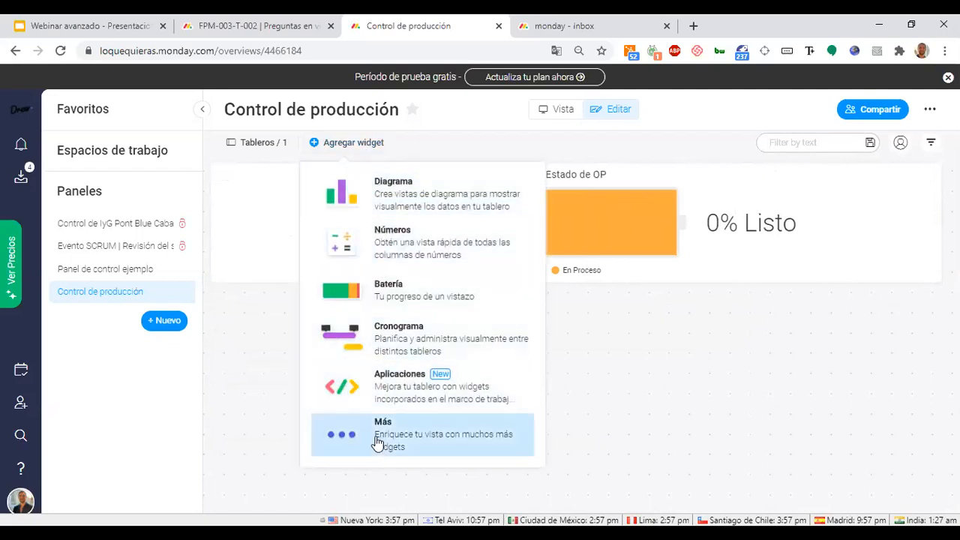
{"action": "left_click", "coordinate": [425, 193]}
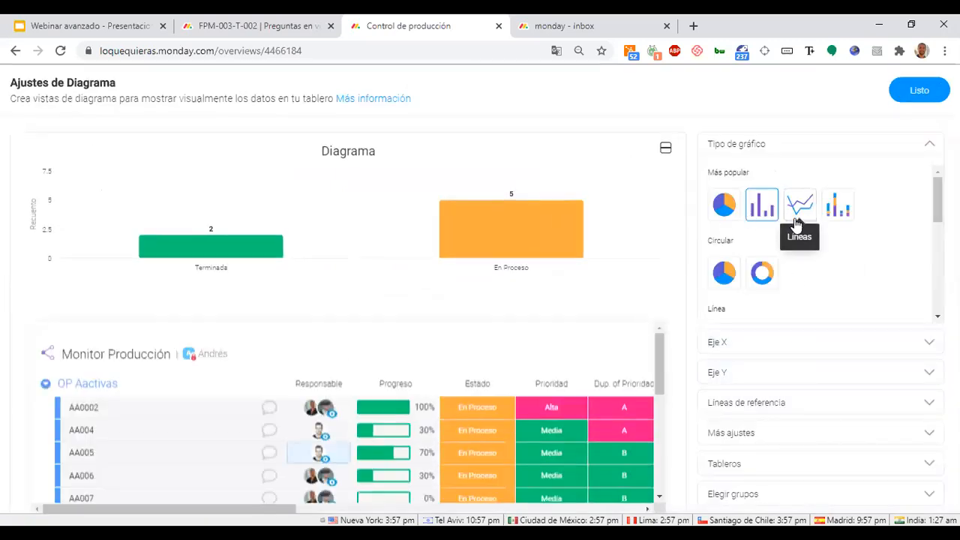
{"action": "left_click", "coordinate": [797, 224]}
{"action": "left_click", "coordinate": [743, 345]}
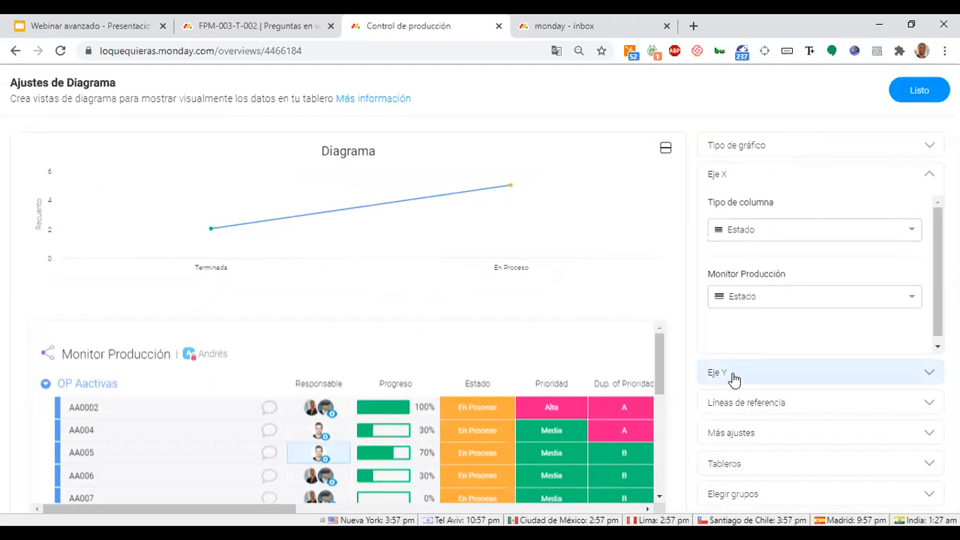
{"action": "left_click", "coordinate": [733, 377]}
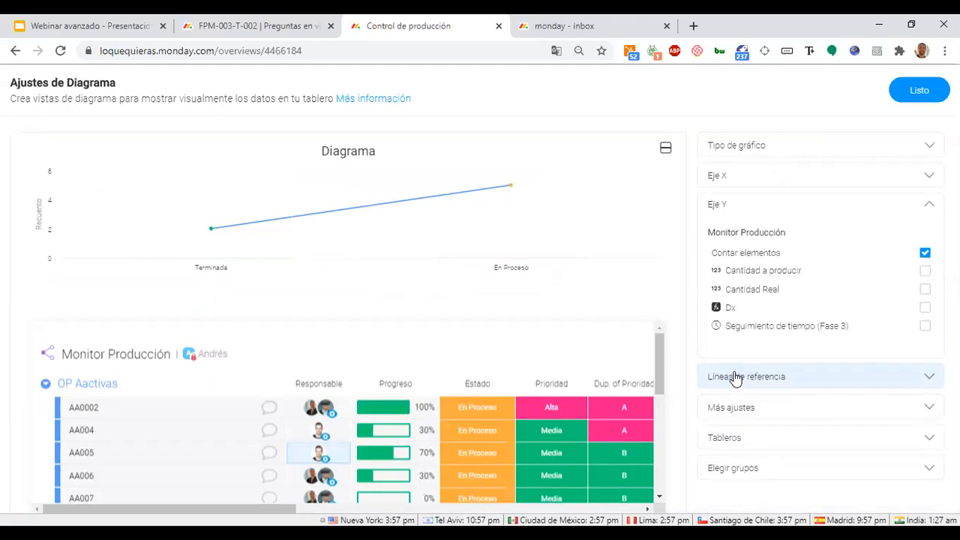
{"action": "left_click", "coordinate": [822, 384]}
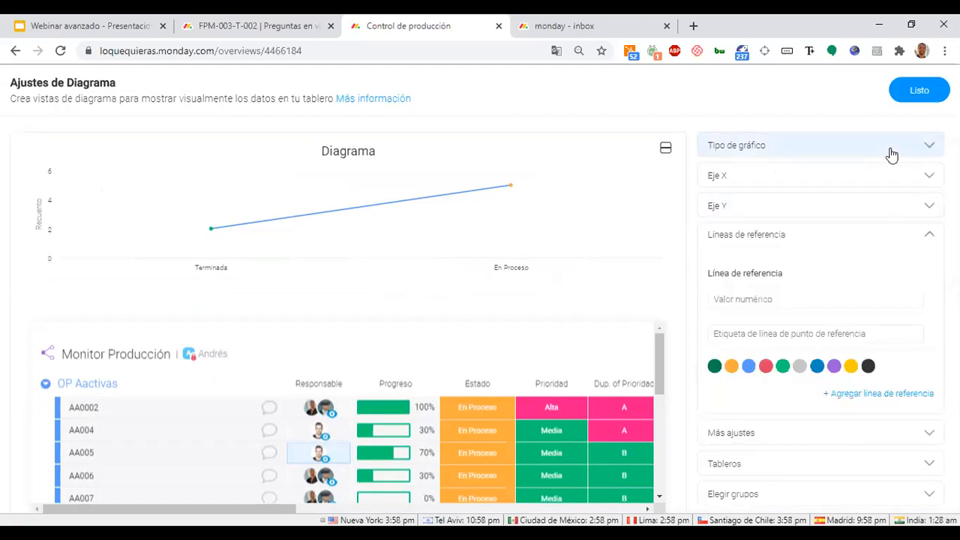
{"action": "left_click", "coordinate": [913, 91]}
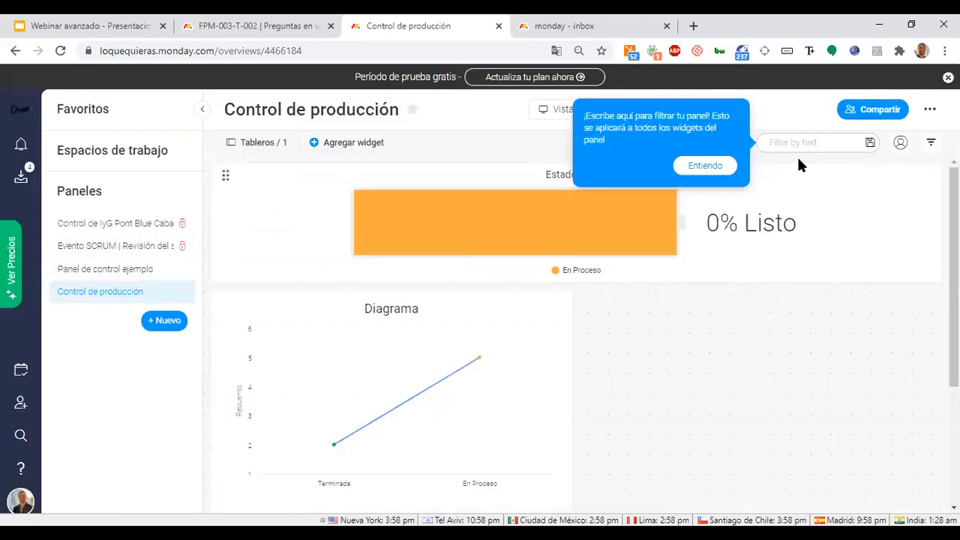
Dismiss the panel filter tip and check the options for inviting team members and guests, without adding anyone.
{"action": "left_click", "coordinate": [930, 111]}
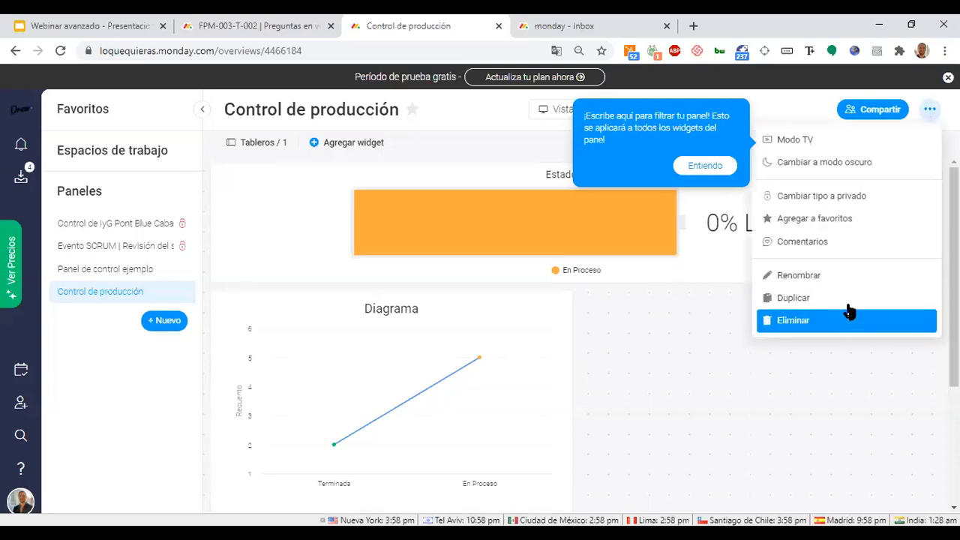
{"action": "left_click", "coordinate": [705, 165]}
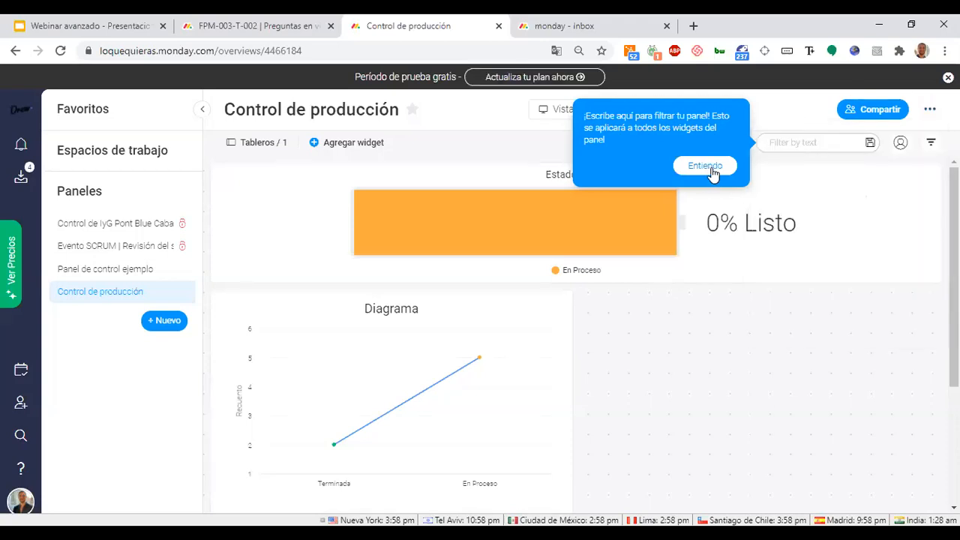
{"action": "left_click", "coordinate": [705, 166]}
{"action": "left_click", "coordinate": [878, 111]}
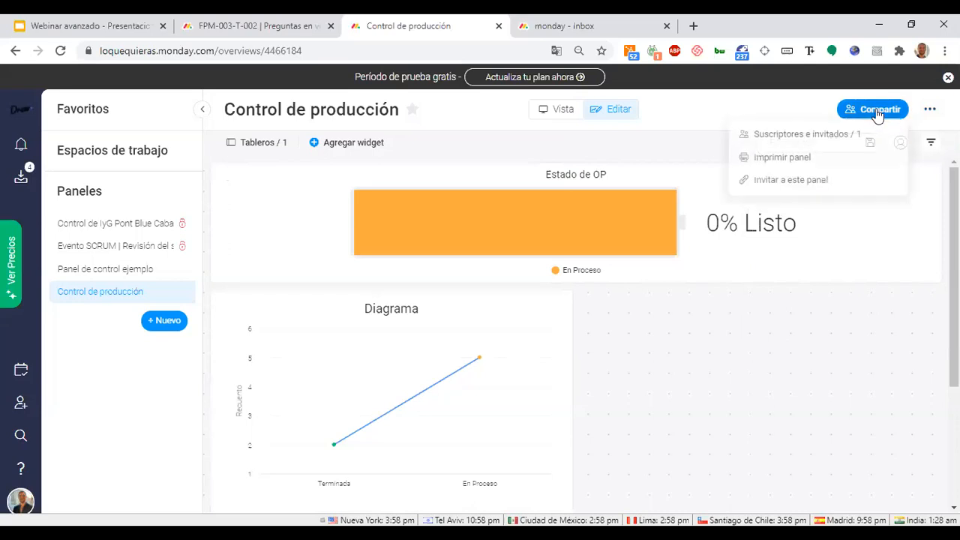
{"action": "left_click", "coordinate": [833, 139]}
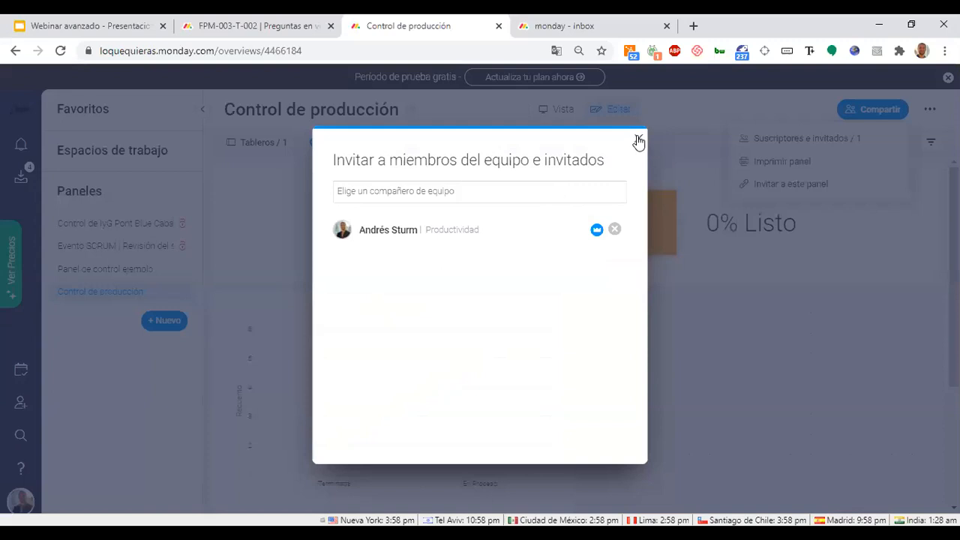
{"action": "left_click", "coordinate": [558, 187]}
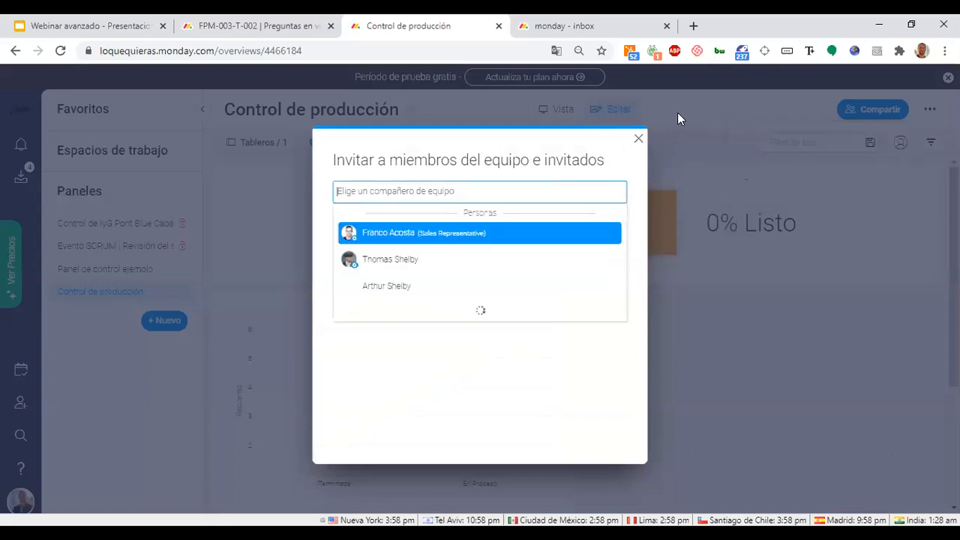
{"action": "left_click", "coordinate": [636, 142]}
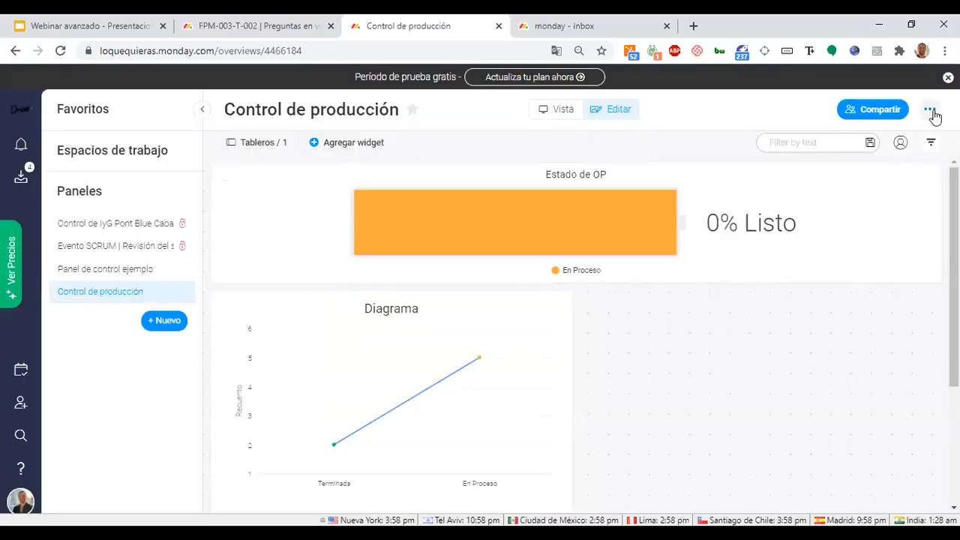
Delete the Control de producción panel.
{"action": "left_click", "coordinate": [930, 111]}
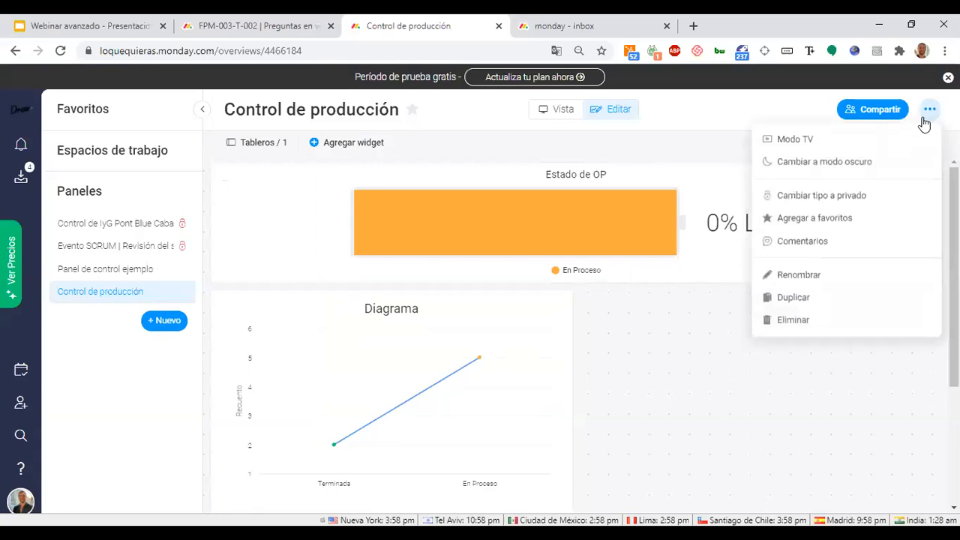
{"action": "left_click", "coordinate": [816, 320]}
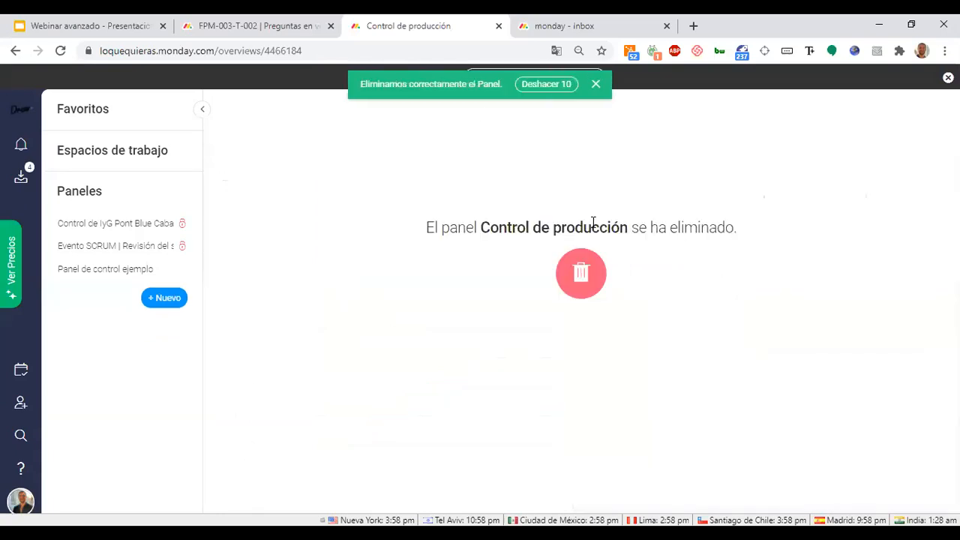
Check the pending questions on the FPM-003-T-002 board and reopen the Monitor Producción board with the navigation sidebar collapsed.
{"action": "left_click", "coordinate": [264, 26]}
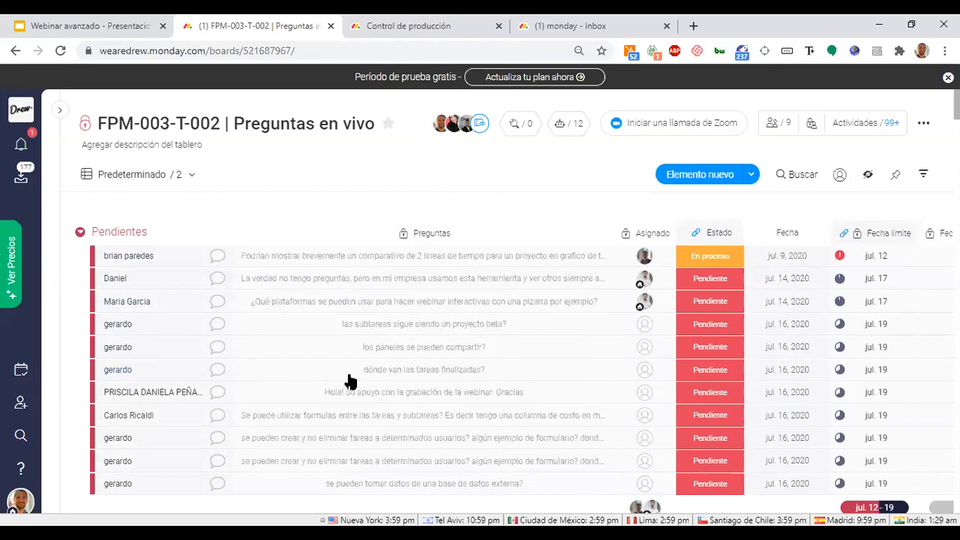
{"action": "left_click", "coordinate": [383, 26]}
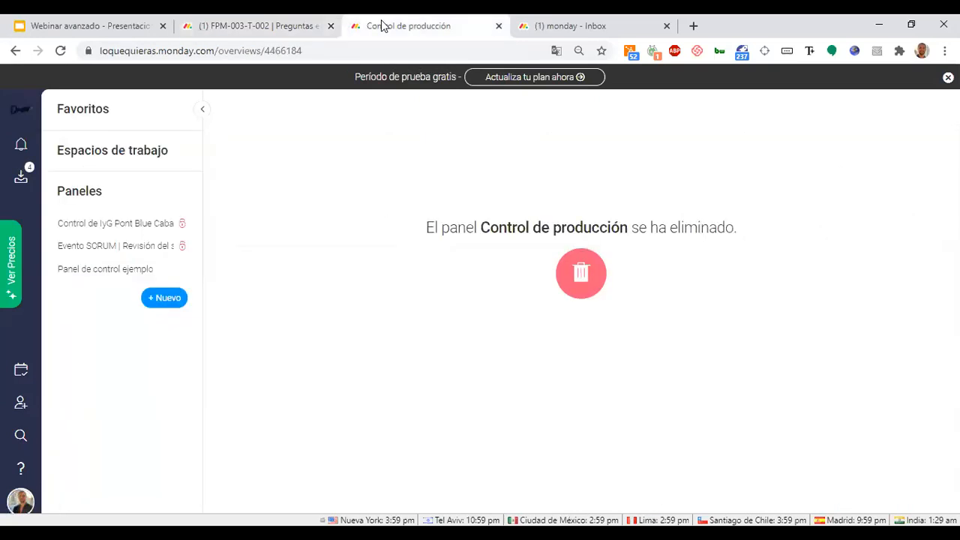
{"action": "left_click", "coordinate": [122, 165]}
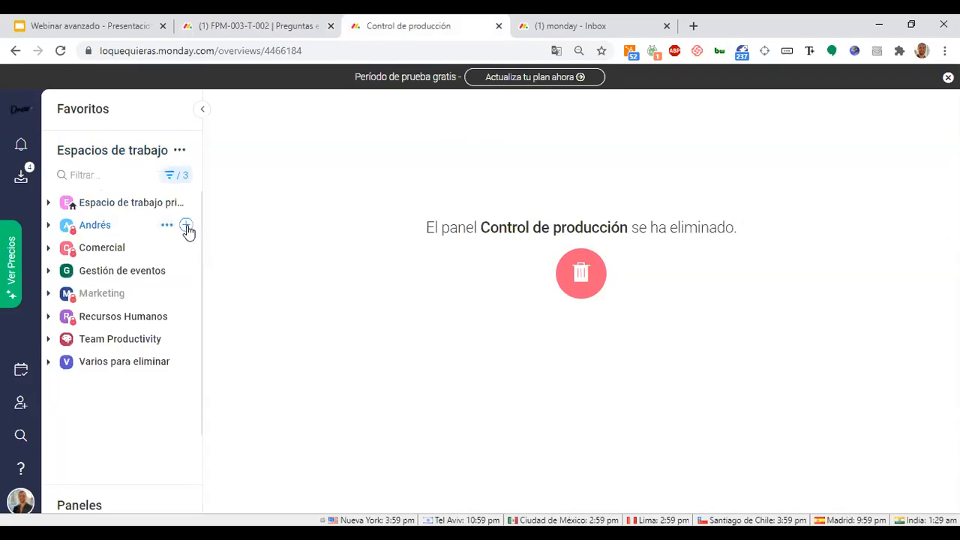
{"action": "key", "text": "ctrl+k"}
{"action": "left_click", "coordinate": [345, 289]}
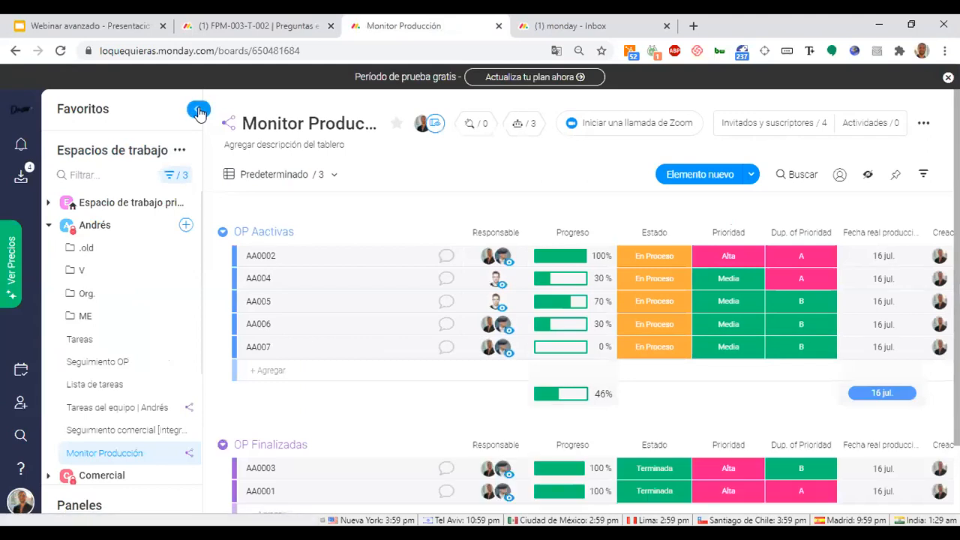
{"action": "left_click", "coordinate": [202, 109]}
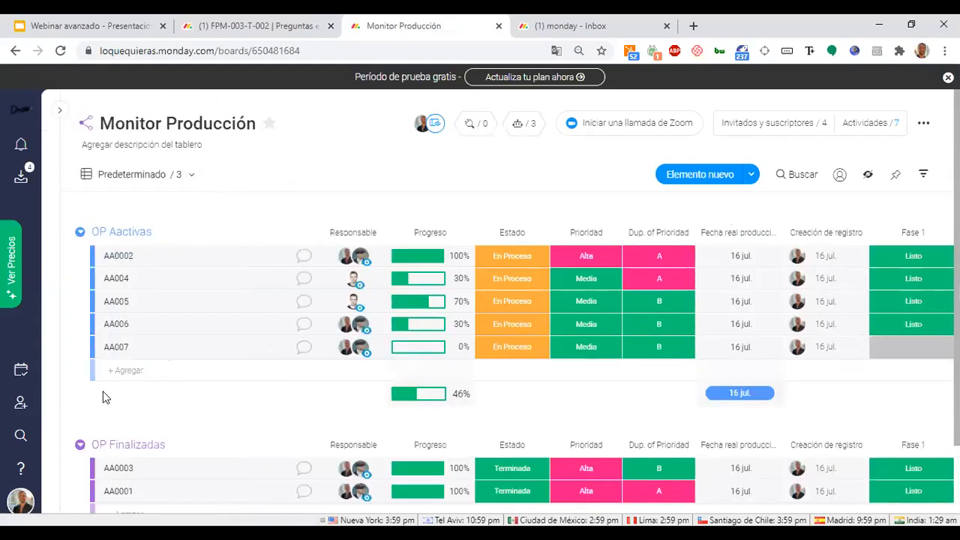
Add two subitems named Mesas and Sillas to item AA0002 in the OP Aactivas group.
{"action": "left_click", "coordinate": [80, 257]}
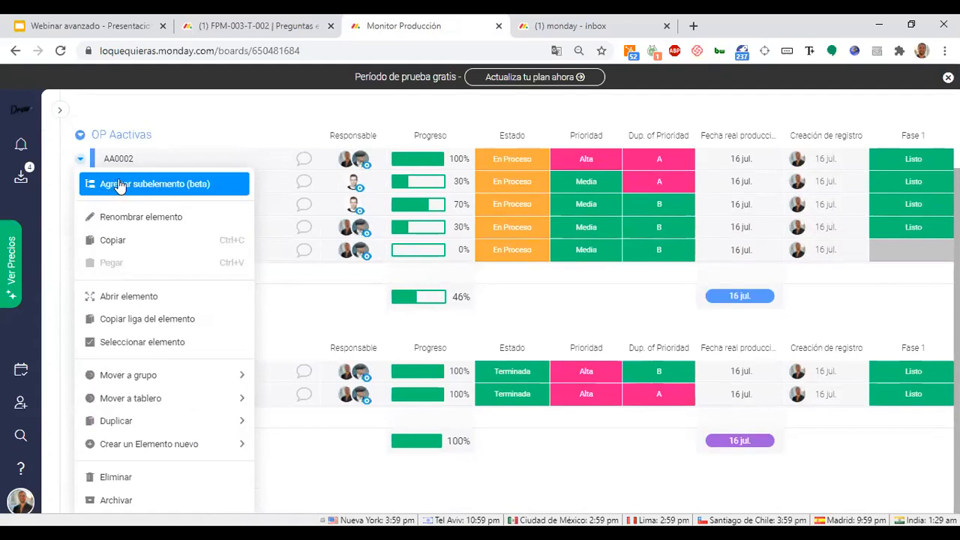
{"action": "left_click", "coordinate": [120, 185]}
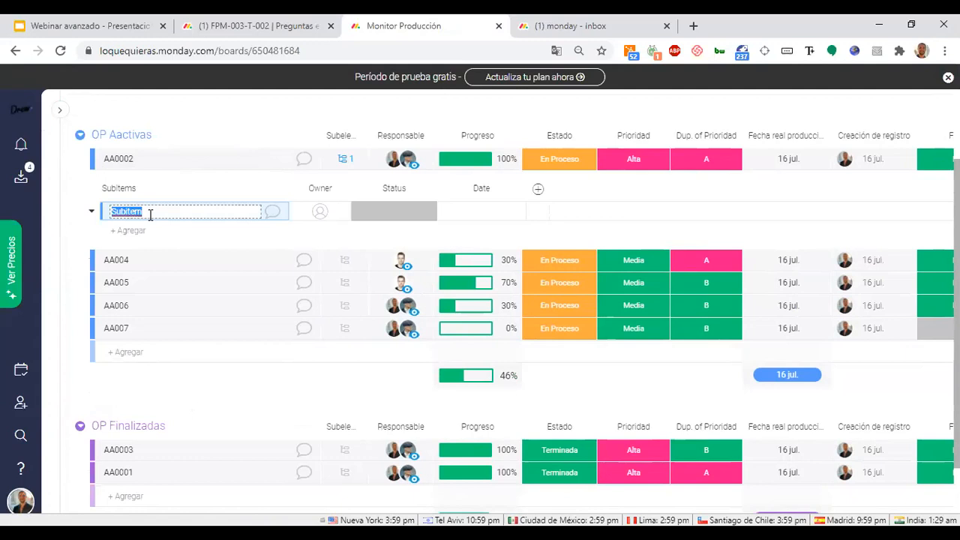
{"action": "type", "text": "Mesas"}
{"action": "key", "text": "Return"}
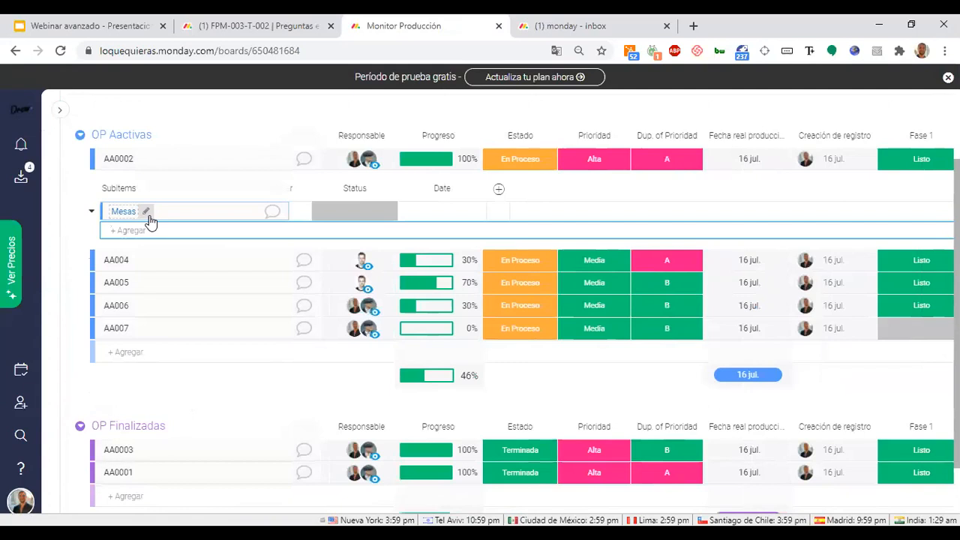
{"action": "type", "text": "Sillas"}
{"action": "key", "text": "Return"}
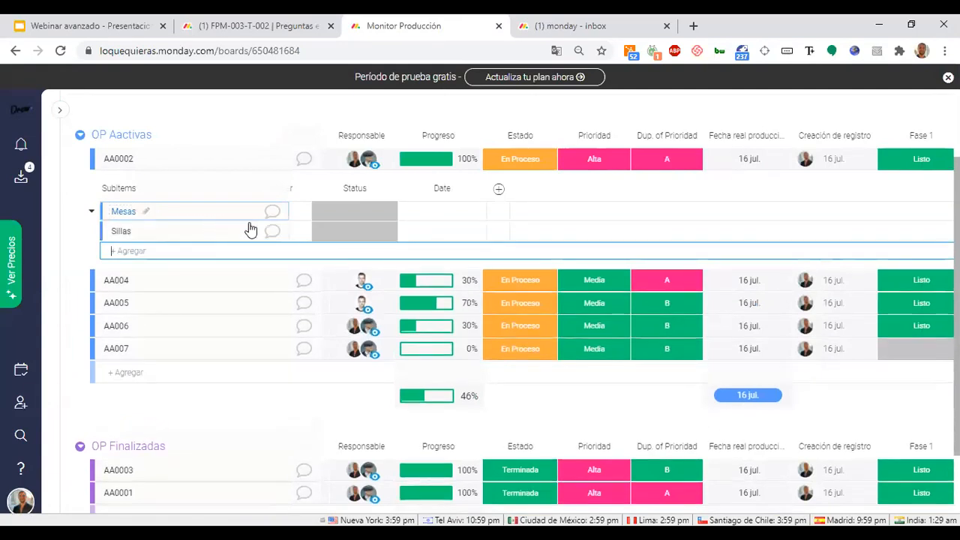
Set the status of subitem Mesas to Done and of subitem Sillas to Working on it.
{"action": "scroll", "coordinate": [368, 220], "scroll_direction": "up", "scroll_amount": 1}
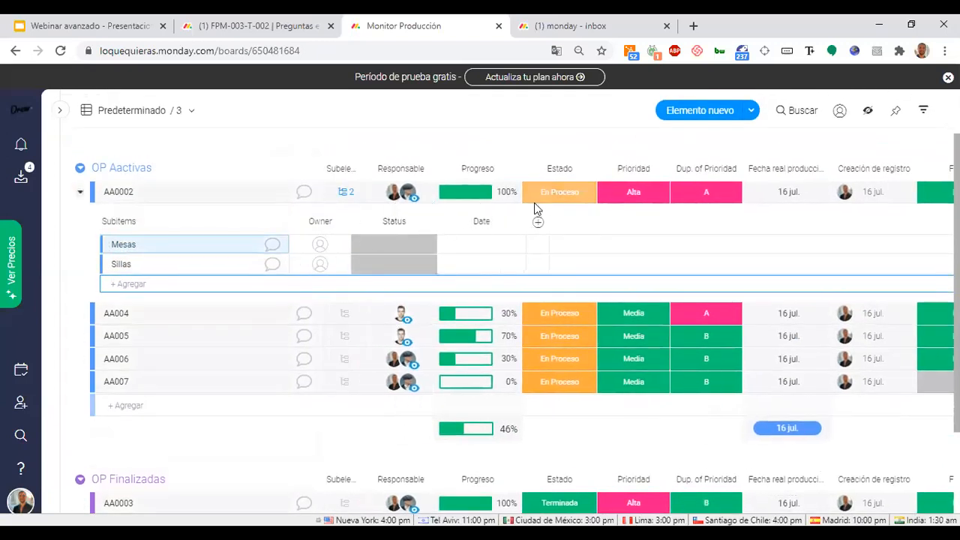
{"action": "left_click", "coordinate": [381, 247]}
{"action": "left_click", "coordinate": [393, 319]}
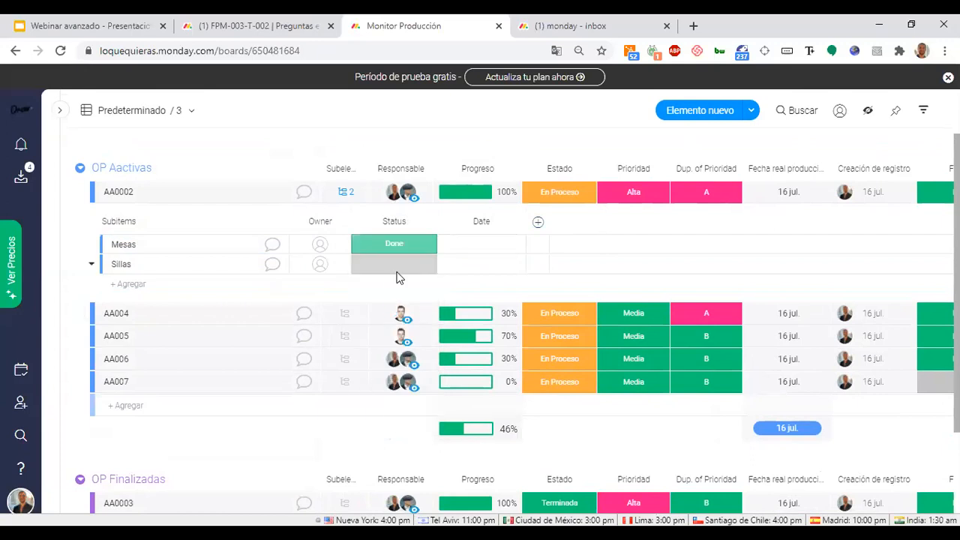
{"action": "left_click", "coordinate": [393, 264]}
{"action": "left_click", "coordinate": [393, 320]}
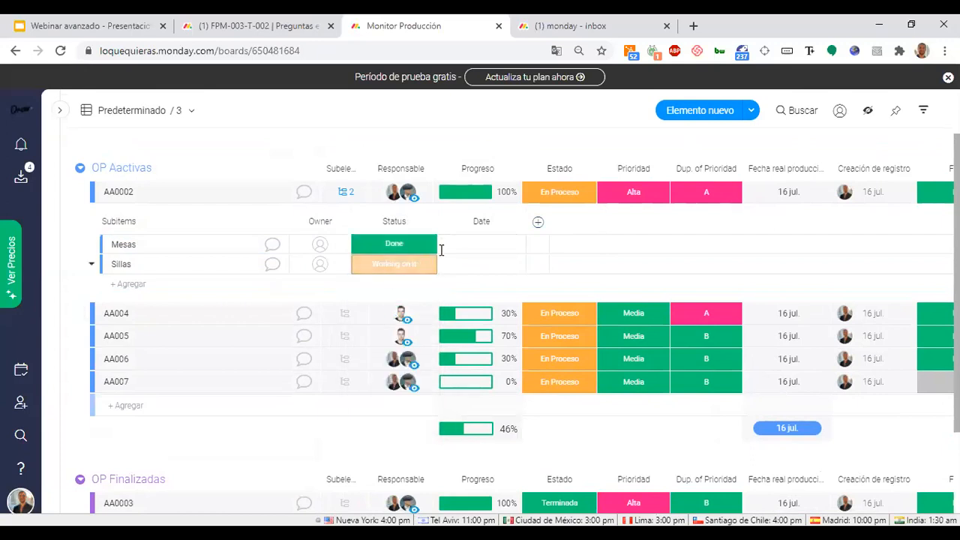
Show the subitems' Status column summary on the parent items and collapse the subitems of AA0002.
{"action": "left_click", "coordinate": [428, 222]}
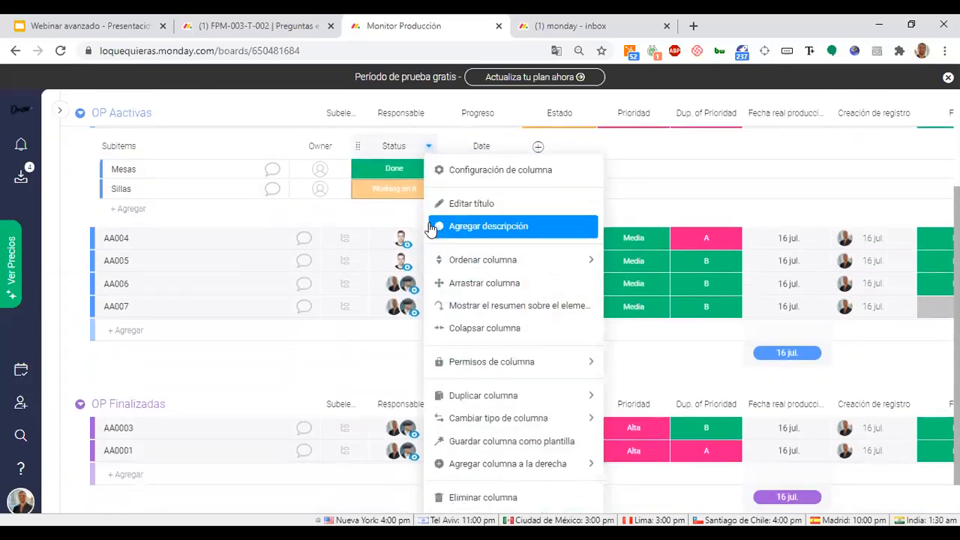
{"action": "left_click", "coordinate": [460, 307]}
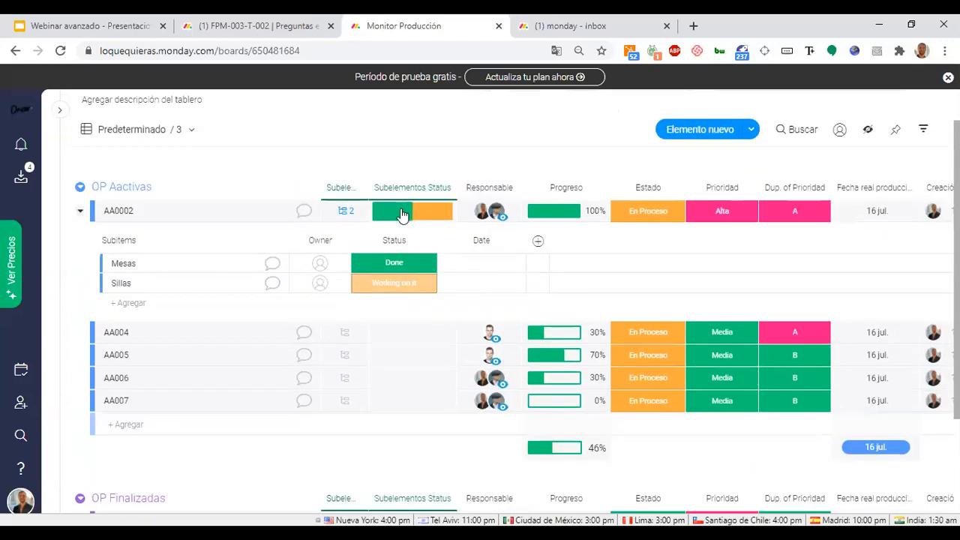
{"action": "left_click", "coordinate": [345, 211]}
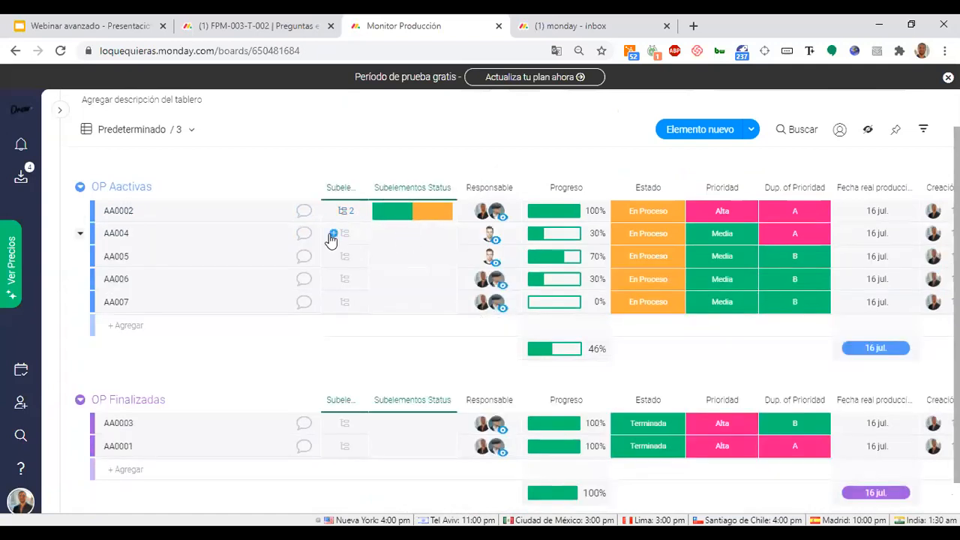
Add a subitem to item AA004 and name it AA004-01.
{"action": "left_click", "coordinate": [333, 234]}
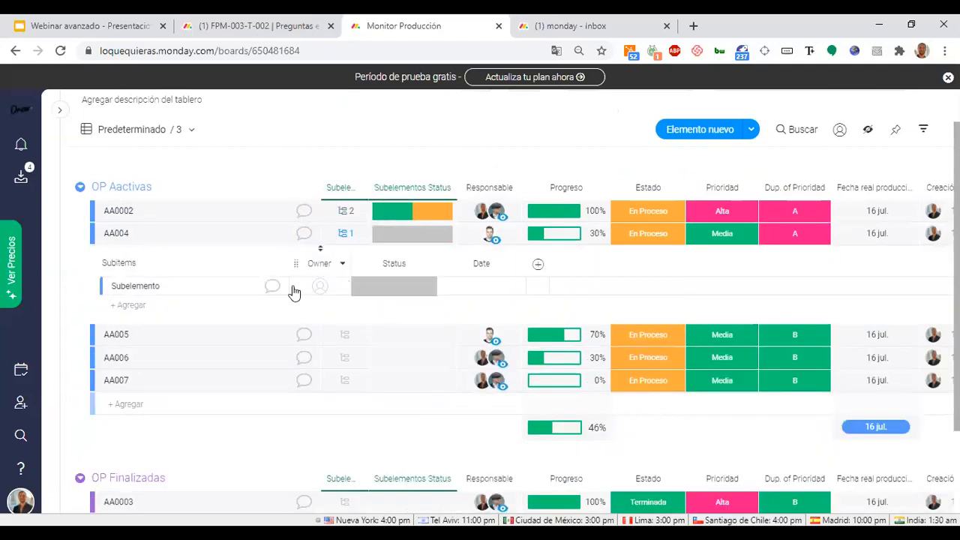
{"action": "left_click", "coordinate": [225, 291]}
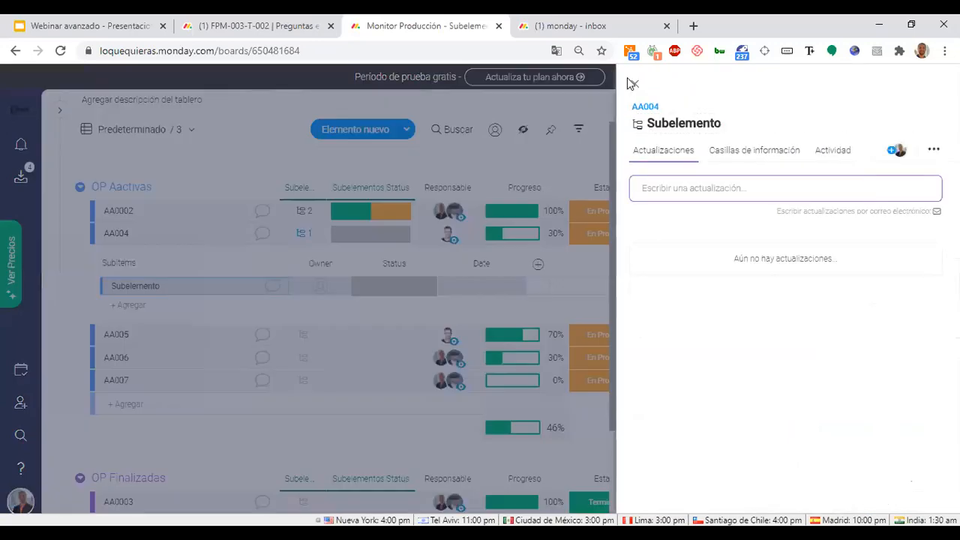
{"action": "left_click", "coordinate": [632, 84]}
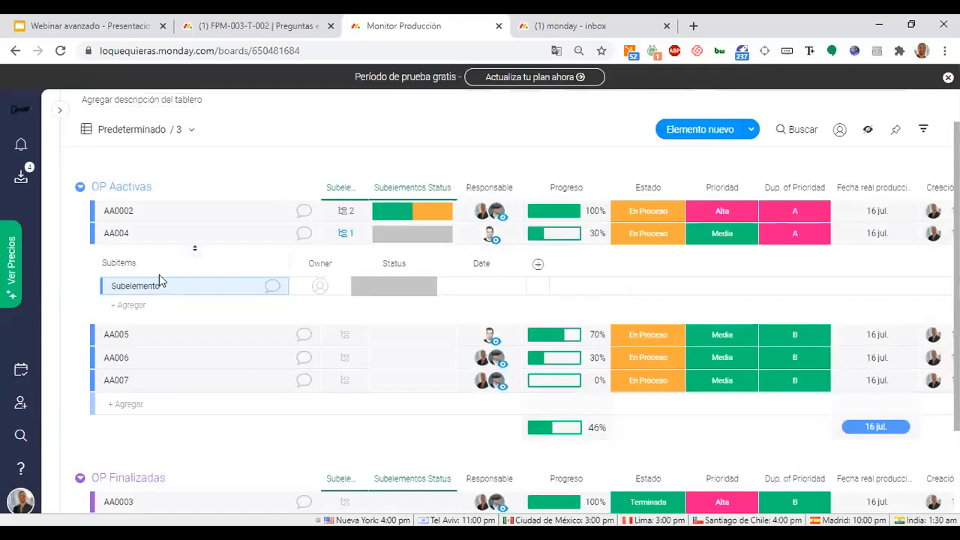
{"action": "left_click", "coordinate": [164, 288]}
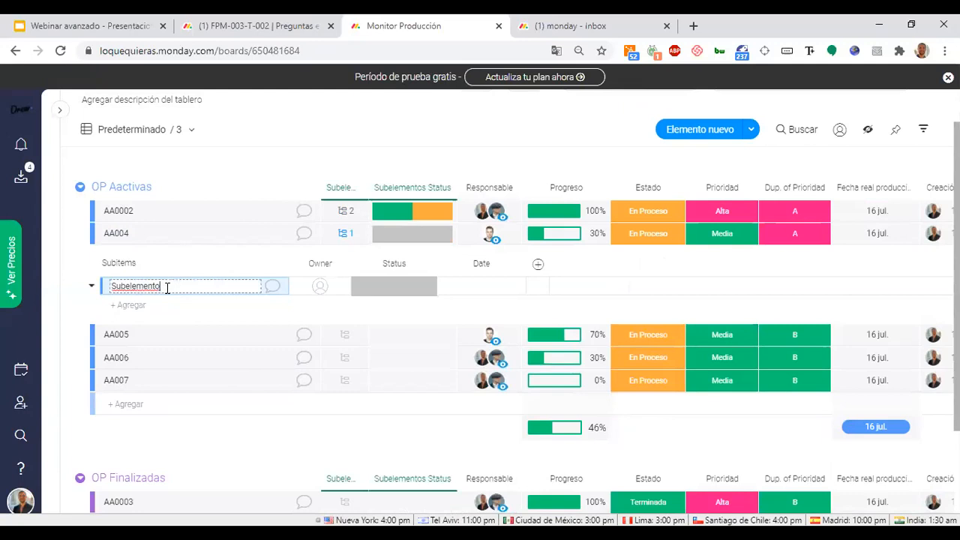
{"action": "double_click", "coordinate": [167, 289]}
{"action": "type", "text": "AA00"}
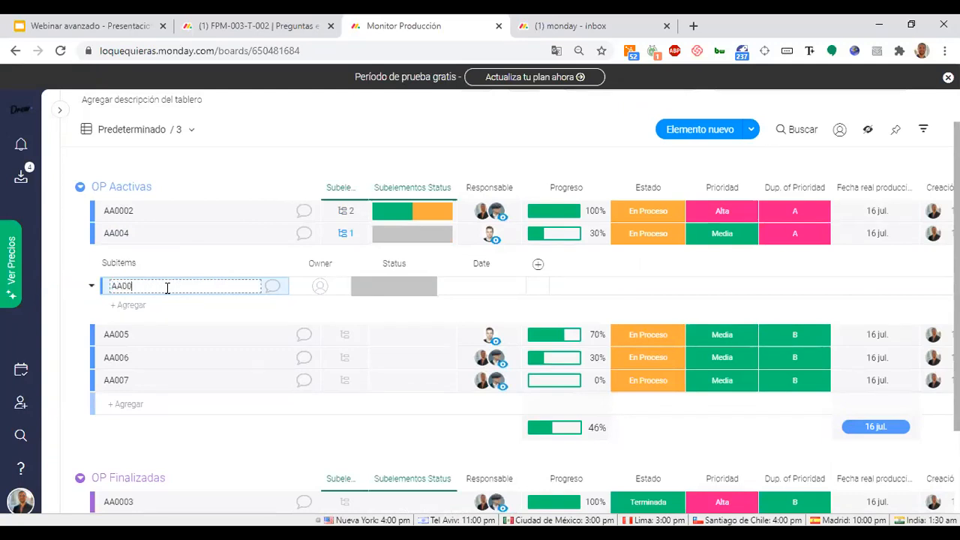
{"action": "type", "text": "4-01"}
{"action": "key", "text": "Return"}
Add two more subitems under AA004 named AA0004-02 and AA0004-03.
{"action": "type", "text": "AA0"}
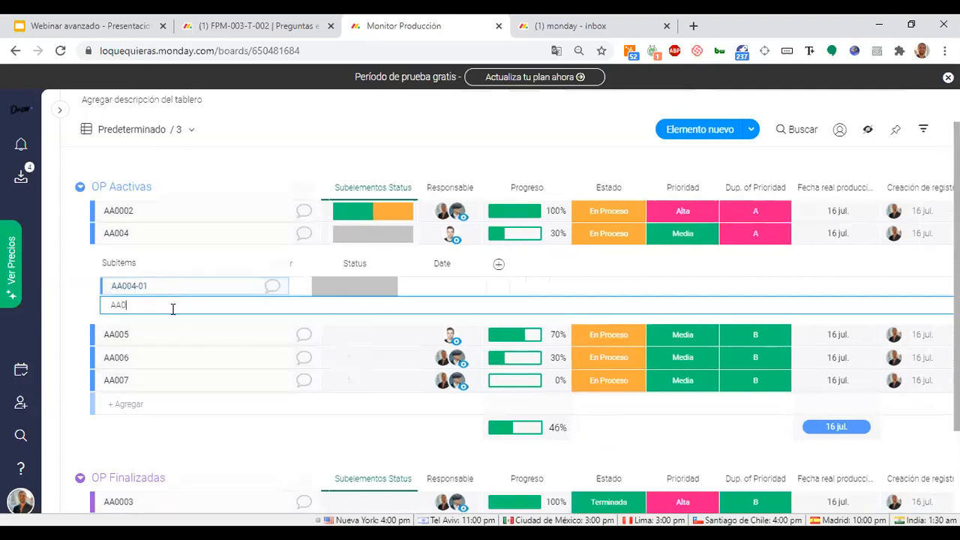
{"action": "type", "text": "004-02"}
{"action": "key", "text": "Return"}
{"action": "type", "text": "AA0"}
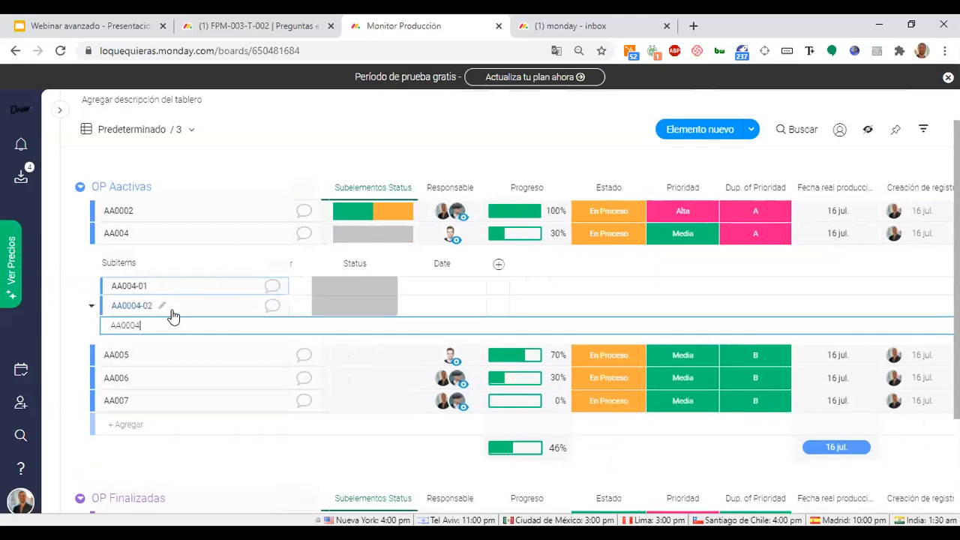
{"action": "type", "text": "0004-03"}
{"action": "key", "text": "Return"}
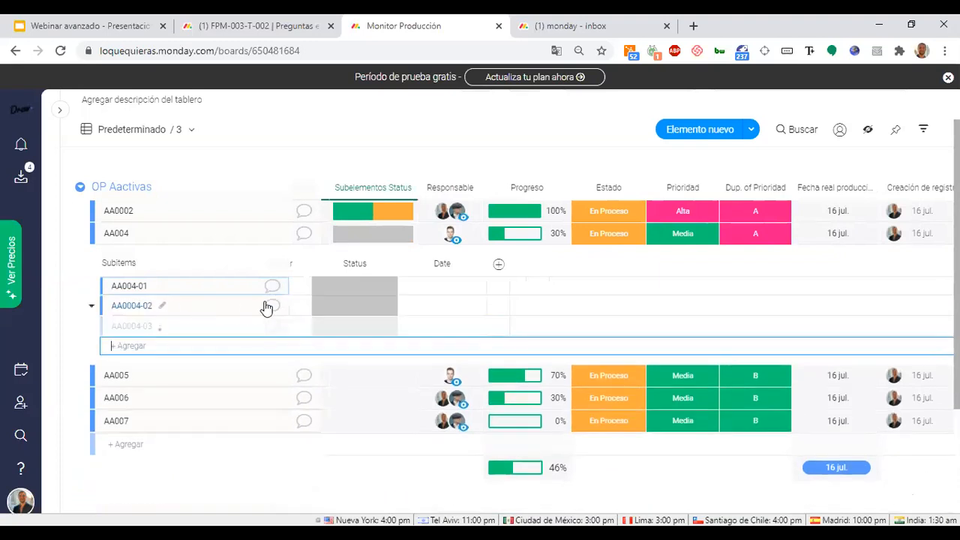
Set subitems AA004-01 and AA0004-02 to Stuck and AA0004-03 to Done, and collapse the subitems of AA004.
{"action": "left_click", "coordinate": [347, 288]}
{"action": "left_click", "coordinate": [353, 315]}
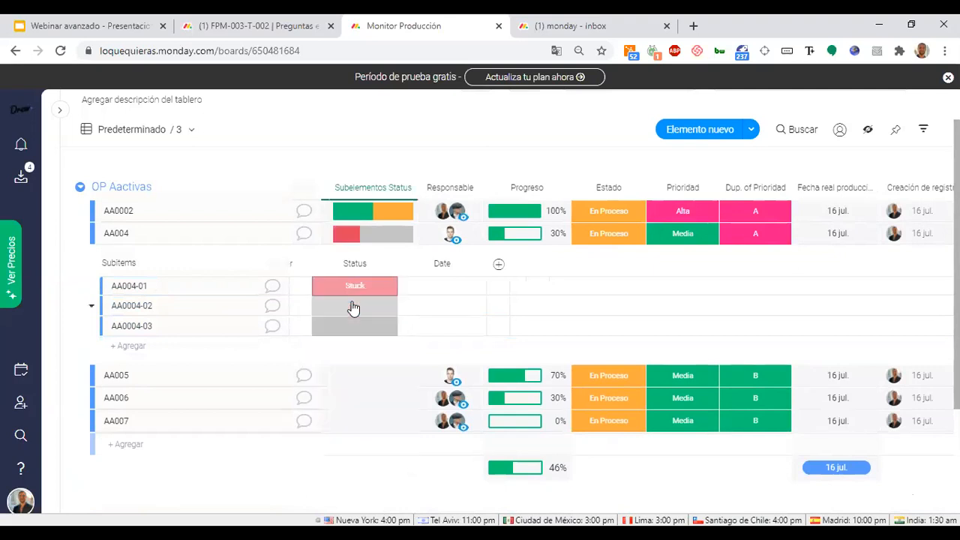
{"action": "left_click", "coordinate": [363, 314]}
{"action": "left_click", "coordinate": [359, 335]}
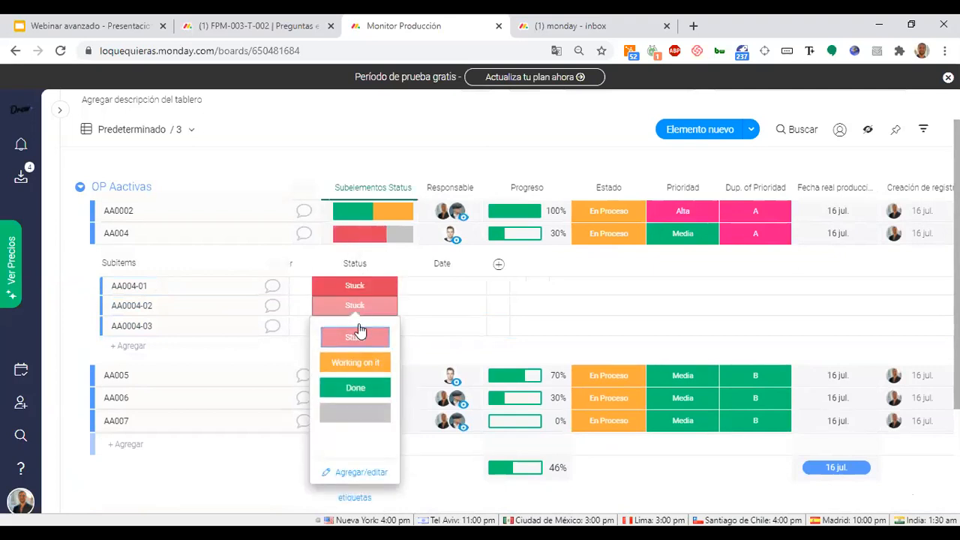
{"action": "left_click", "coordinate": [360, 328]}
{"action": "left_click", "coordinate": [355, 406]}
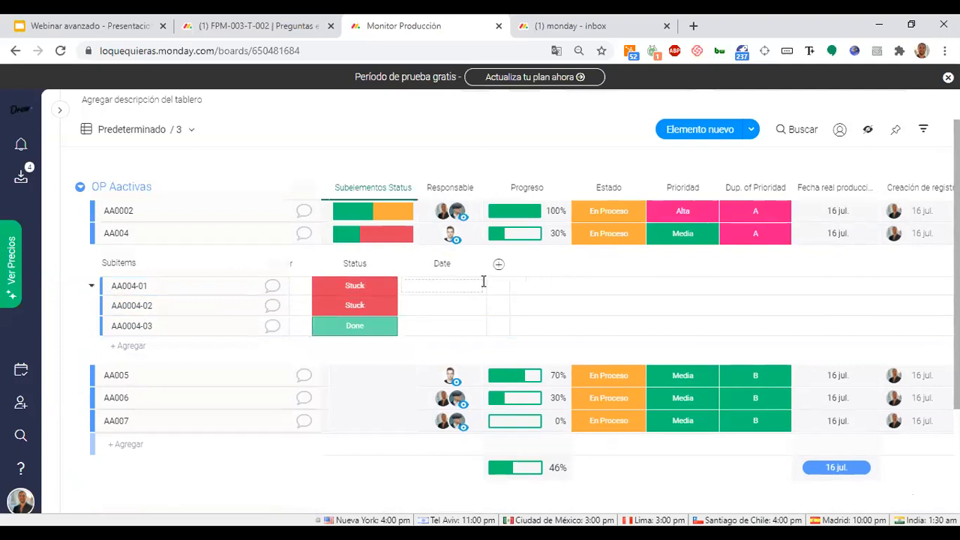
{"action": "scroll", "coordinate": [480, 284], "scroll_direction": "up", "scroll_amount": 1}
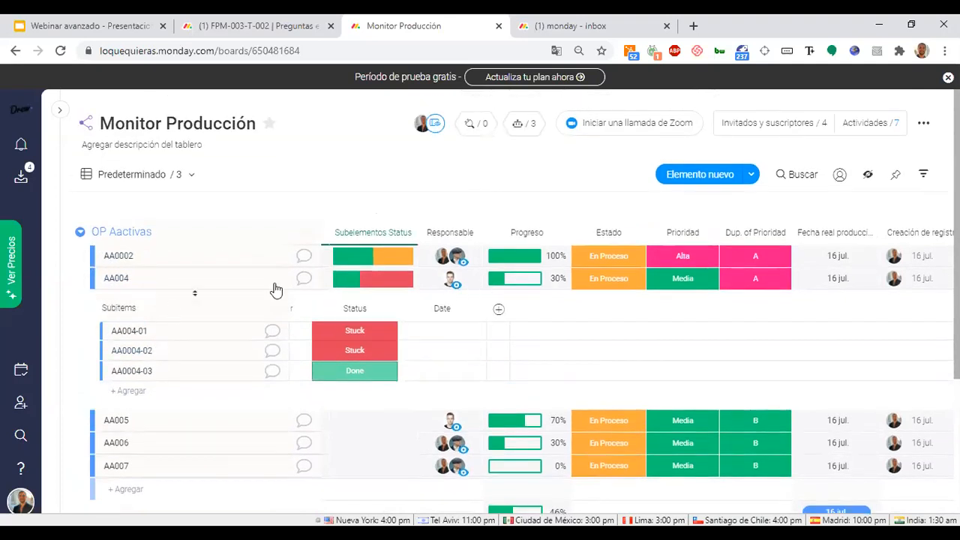
{"action": "mouse_move", "coordinate": [413, 292]}
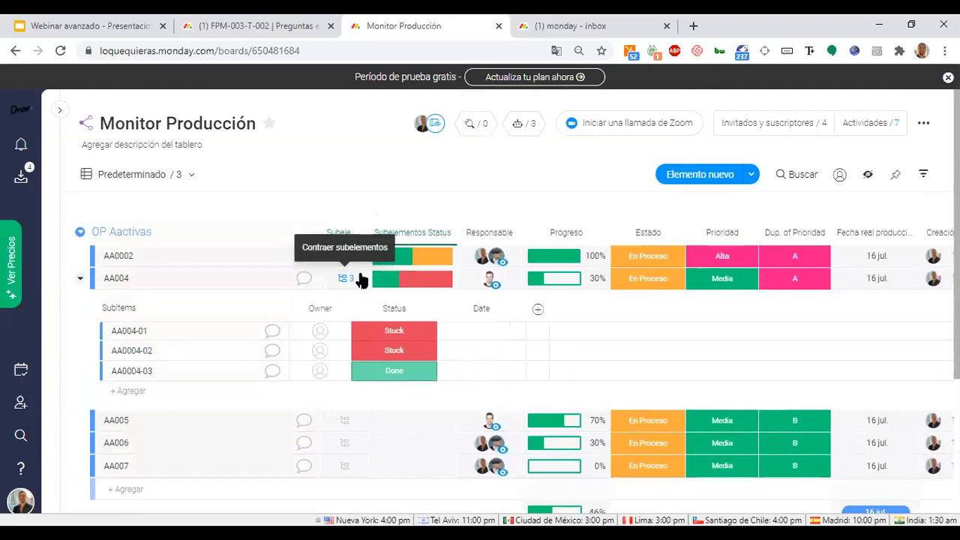
{"action": "left_click", "coordinate": [347, 279]}
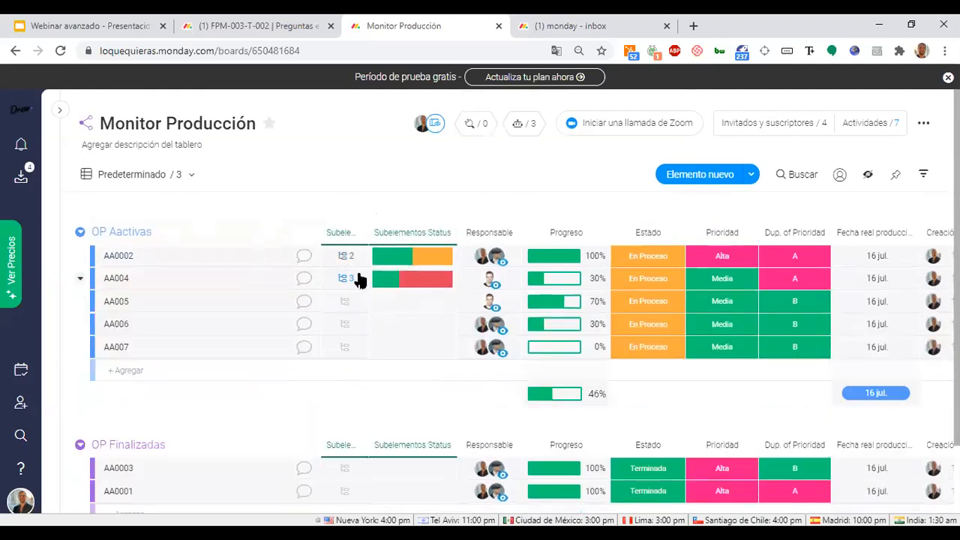
Check the pending live questions on the FPM-003-T-002 board and return to Monitor Producción.
{"action": "left_click", "coordinate": [575, 28]}
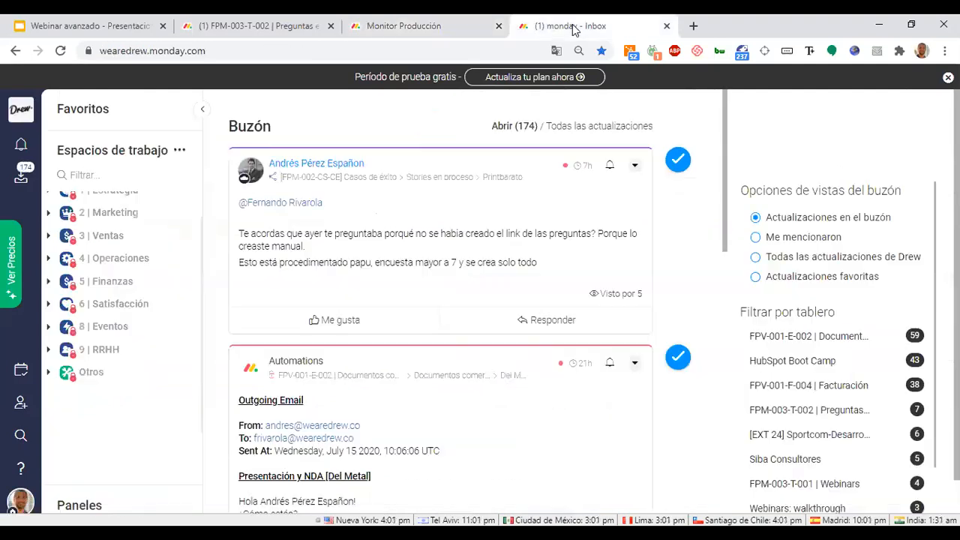
{"action": "left_click", "coordinate": [292, 22]}
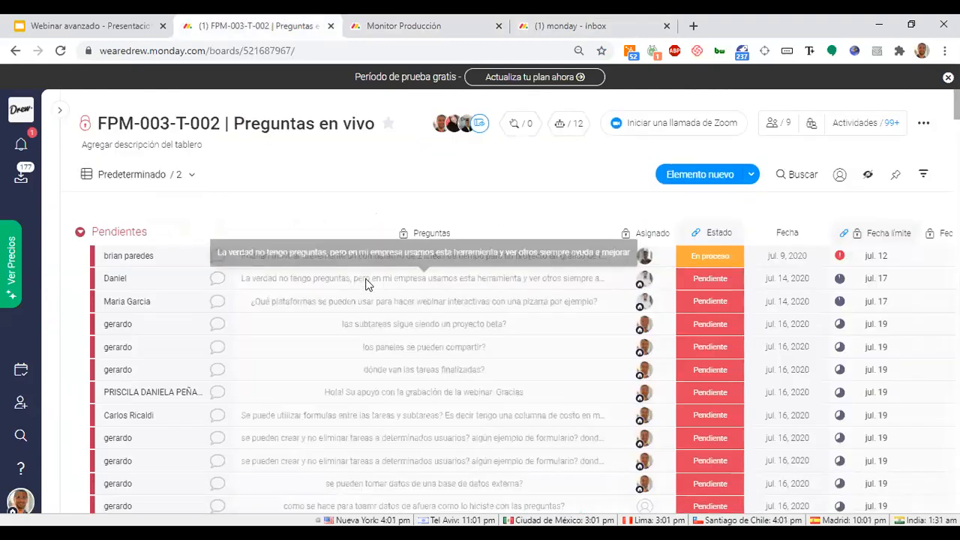
{"action": "left_click", "coordinate": [416, 23]}
Open the Panel de control ejemplo panel with the navigation sidebar collapsed and show its sharing options.
{"action": "left_click", "coordinate": [21, 502]}
{"action": "left_click", "coordinate": [20, 503]}
{"action": "left_click", "coordinate": [60, 110]}
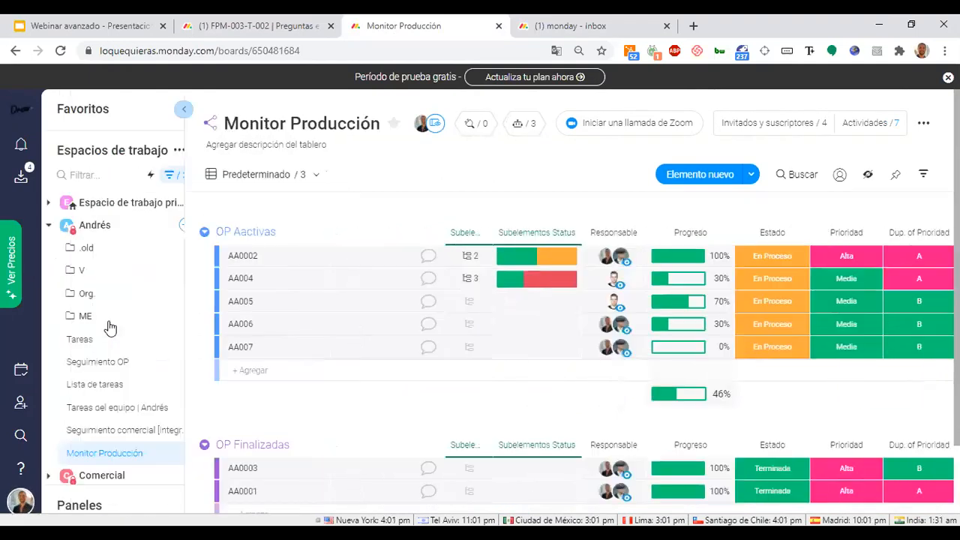
{"action": "left_click", "coordinate": [48, 226]}
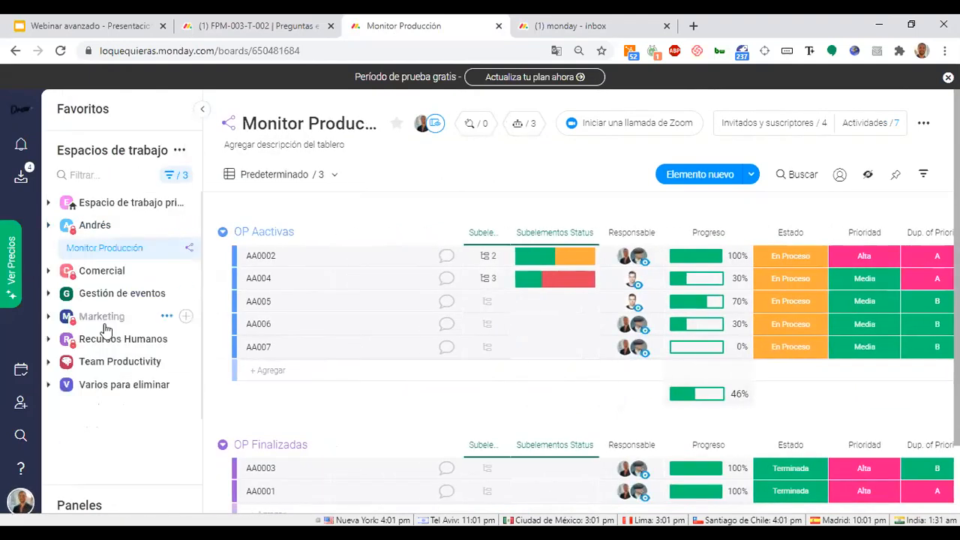
{"action": "left_click", "coordinate": [111, 504]}
{"action": "left_click", "coordinate": [116, 277]}
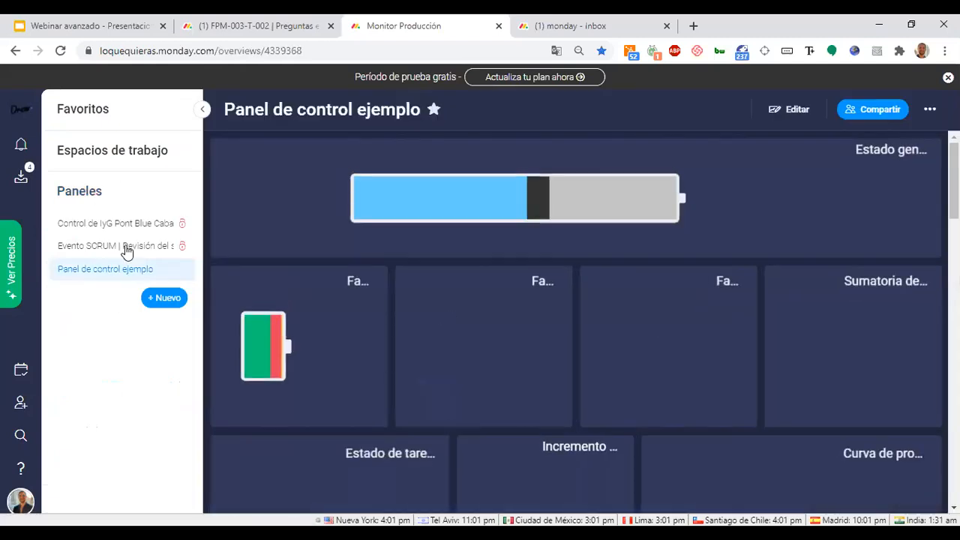
{"action": "left_click", "coordinate": [202, 110]}
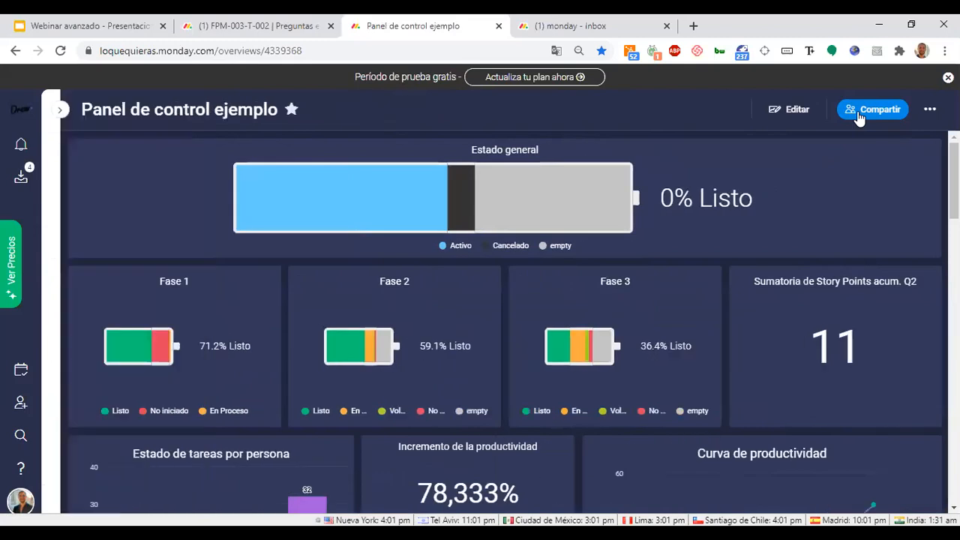
{"action": "left_click", "coordinate": [852, 111]}
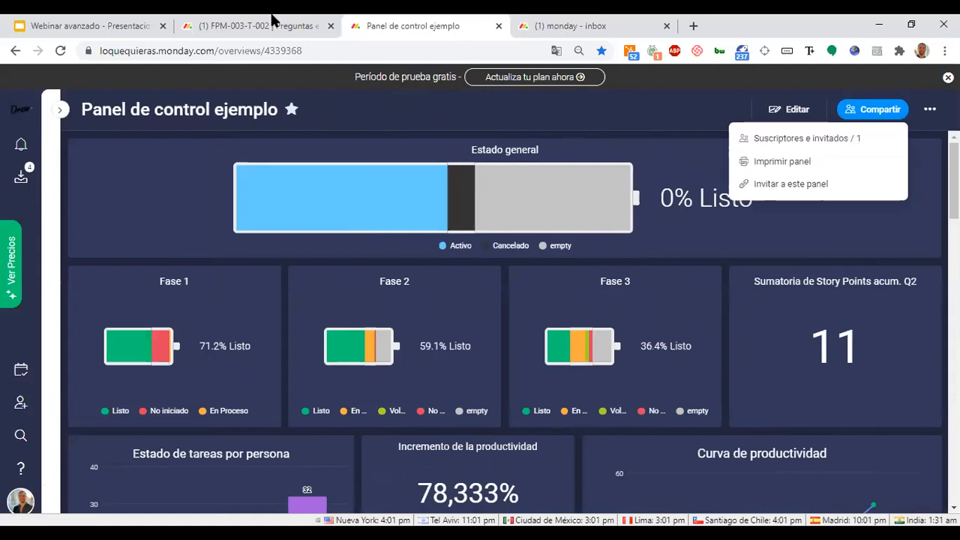
Read the pending question about formulas between tasks and subtasks on the FPM-003-T-002 board, and return to Panel de control ejemplo.
{"action": "left_click", "coordinate": [274, 22]}
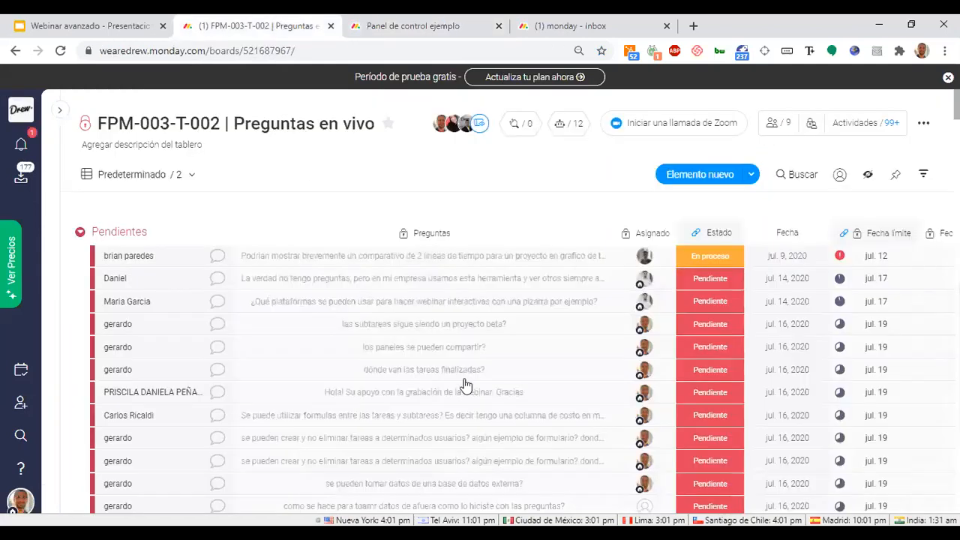
{"action": "scroll", "coordinate": [465, 385], "scroll_direction": "down", "scroll_amount": 1}
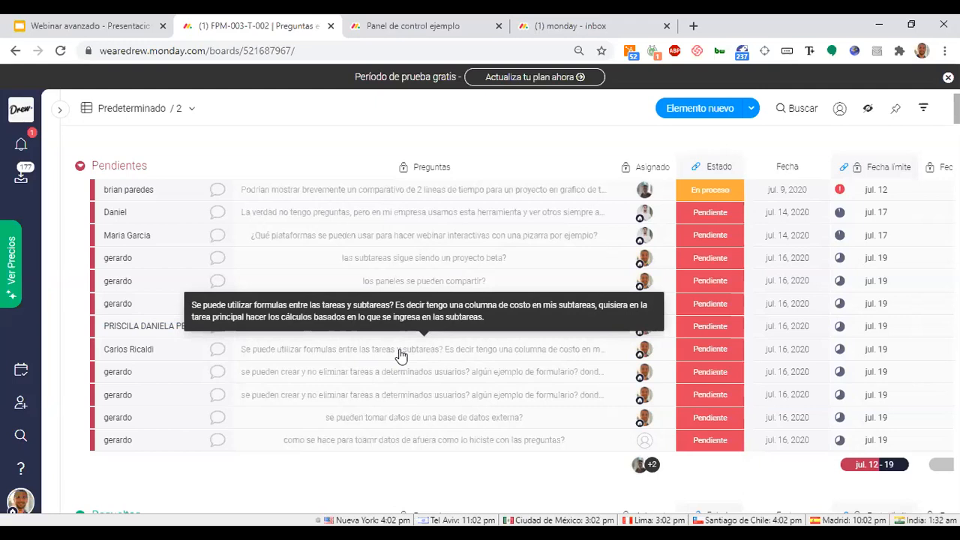
{"action": "left_click", "coordinate": [412, 19]}
{"action": "left_click", "coordinate": [582, 26]}
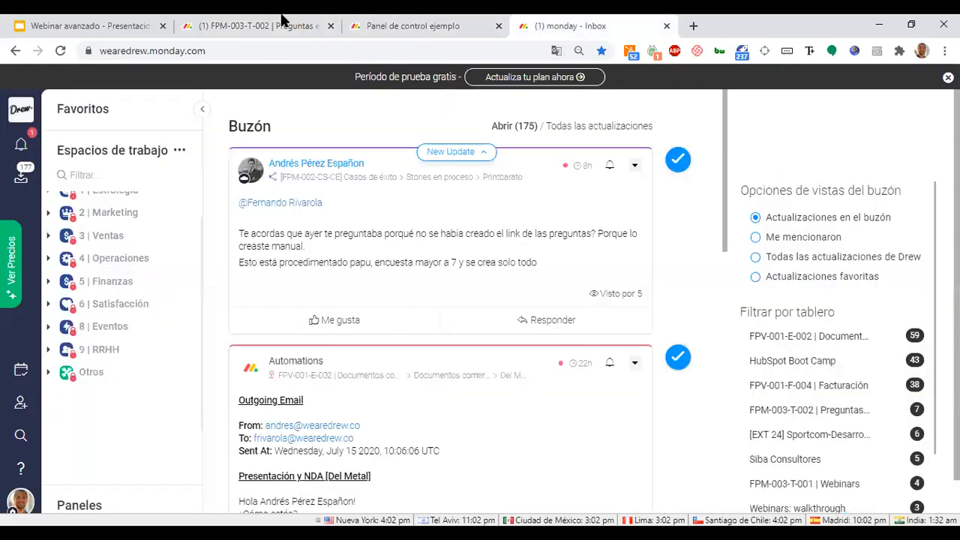
{"action": "left_click", "coordinate": [283, 19]}
{"action": "left_click", "coordinate": [379, 28]}
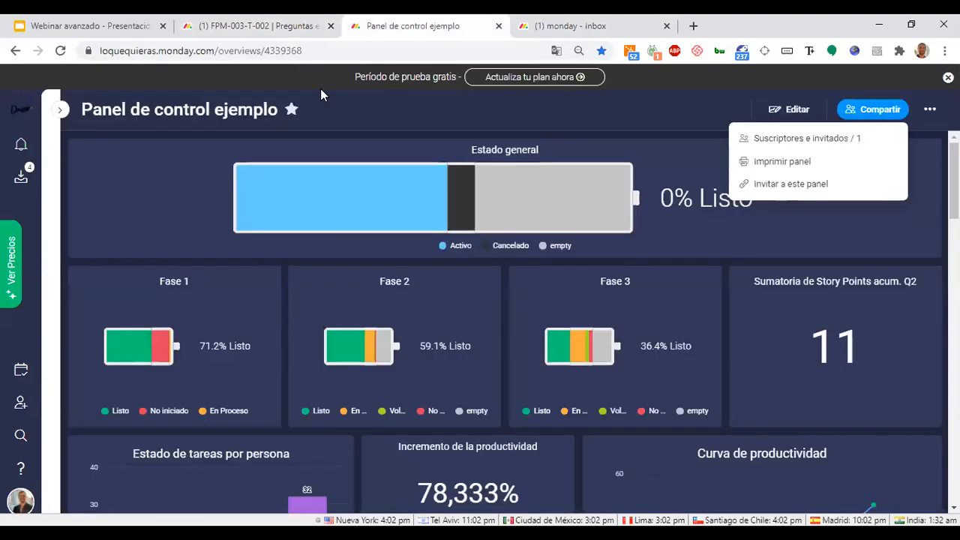
Find and open the Monitor Producción board by searching for "mon", and return to the pending questions on the FPM-003-T-002 board.
{"action": "key", "text": "ctrl+b"}
{"action": "type", "text": "mon"}
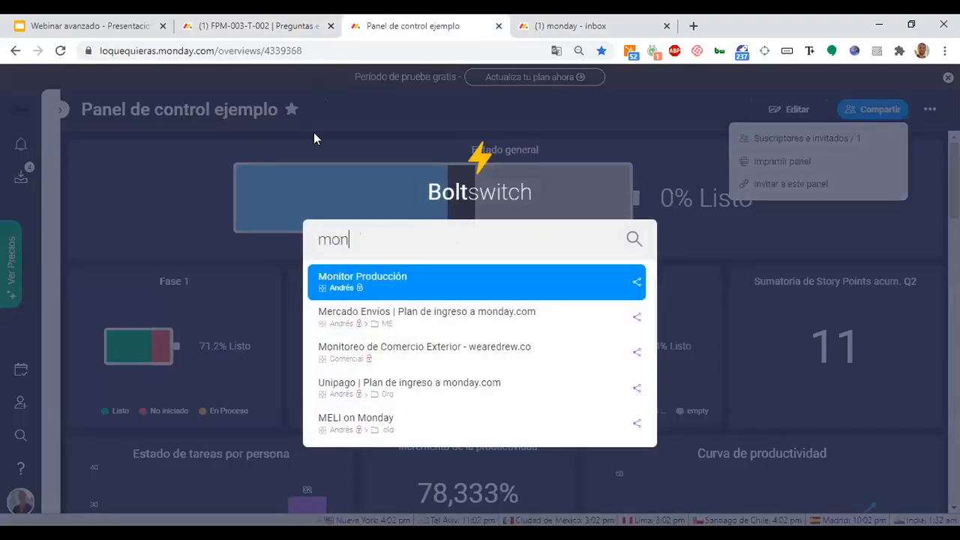
{"action": "key", "text": "Return"}
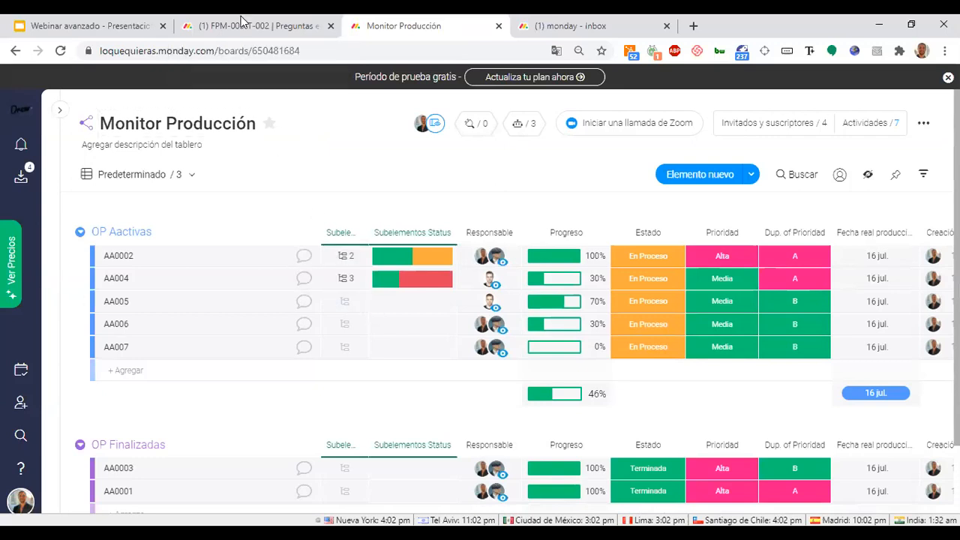
{"action": "left_click", "coordinate": [243, 20]}
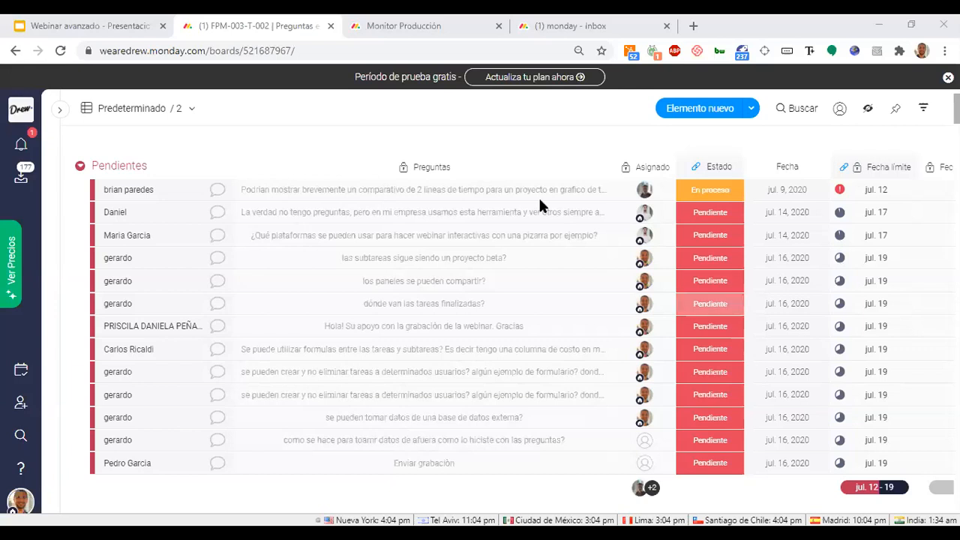
Switch to the Webinar avanzado presentation in Google Slides, present from slide 5 "Por qué monday.com?" and advance to the contact details on slide 8.
{"action": "left_click", "coordinate": [90, 26]}
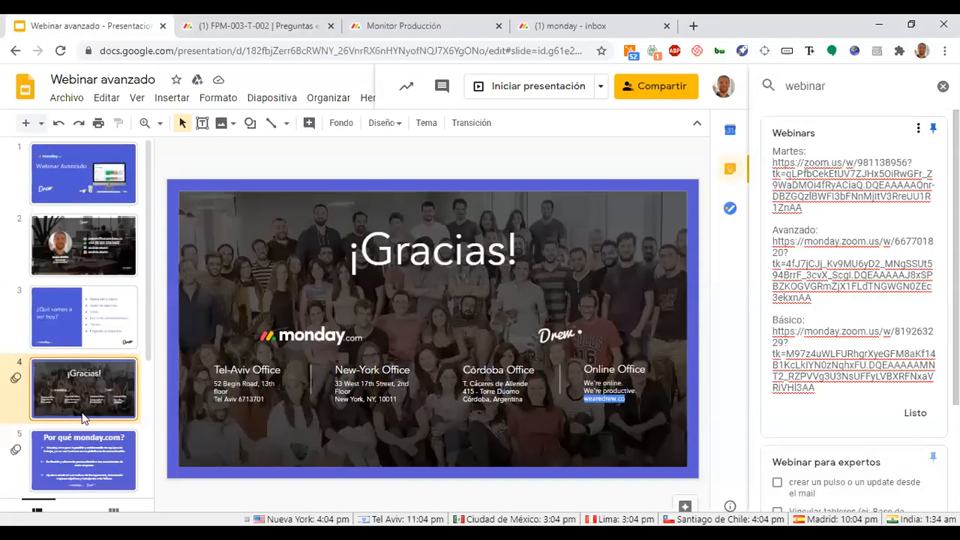
{"action": "left_click", "coordinate": [81, 446]}
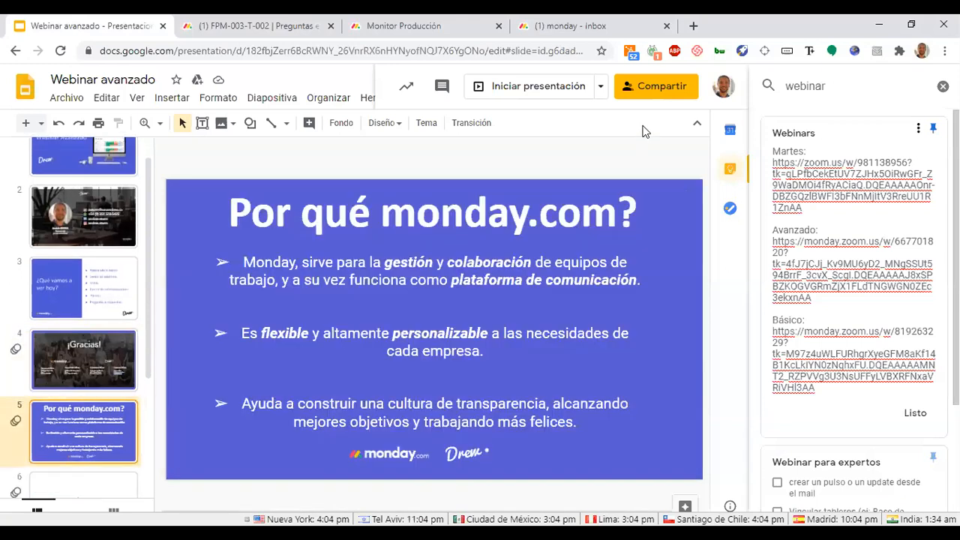
{"action": "left_click", "coordinate": [540, 86]}
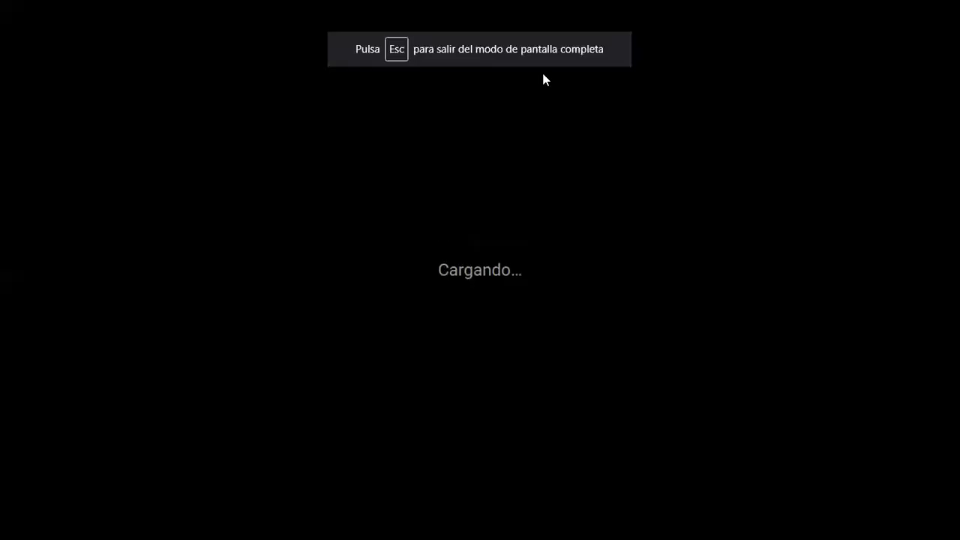
{"action": "key", "text": "Right"}
{"action": "key", "text": "Right"}
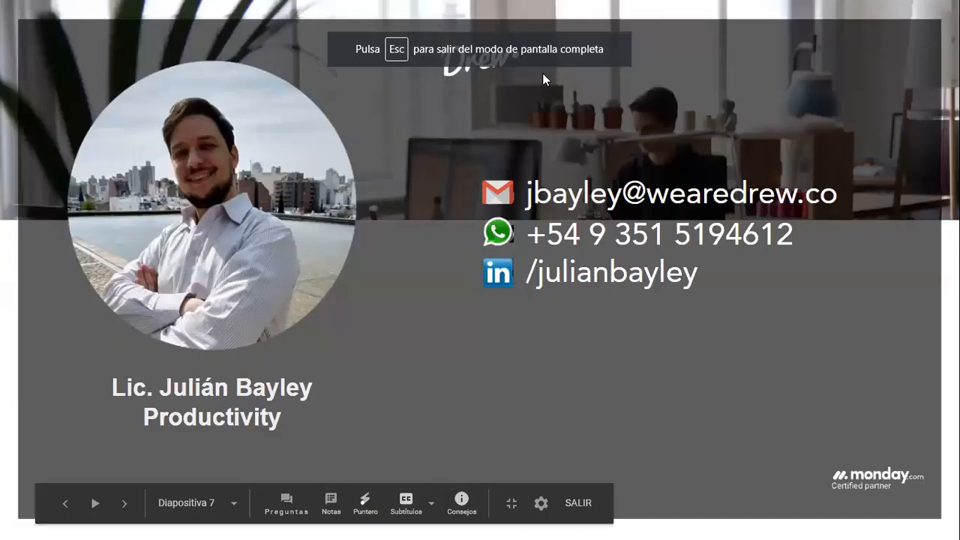
{"action": "key", "text": "Right"}
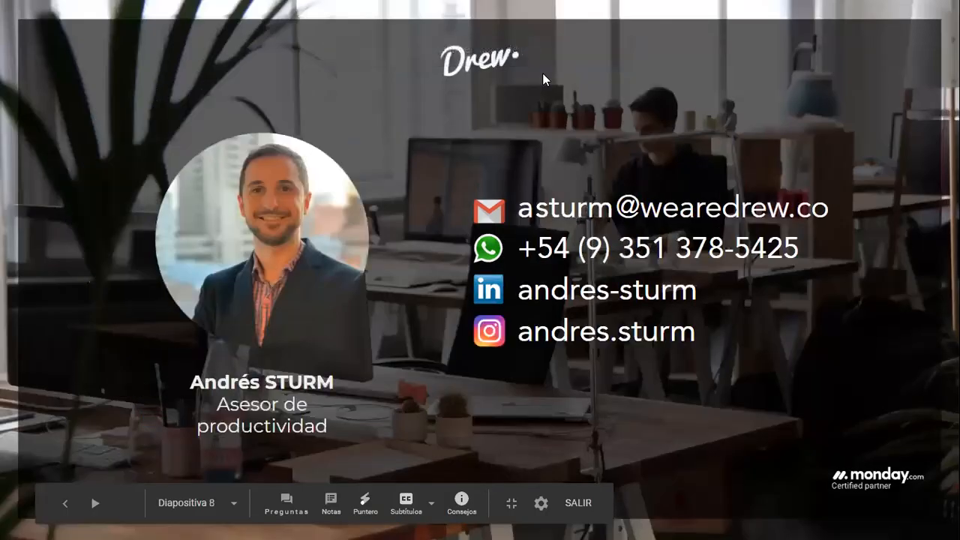